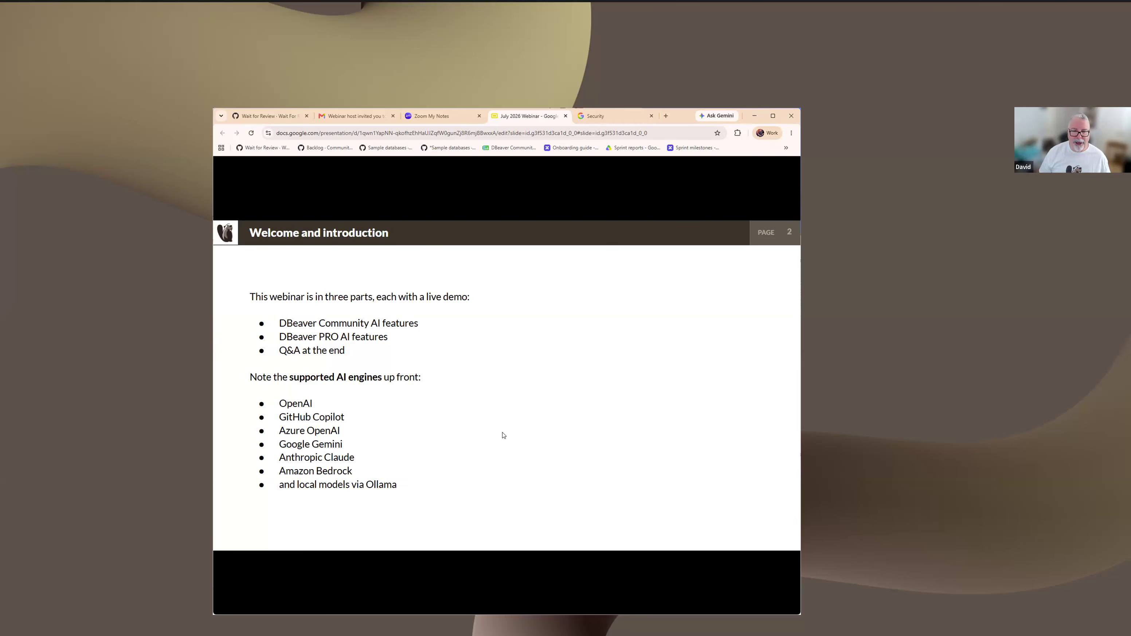
pyautogui.press('Right')
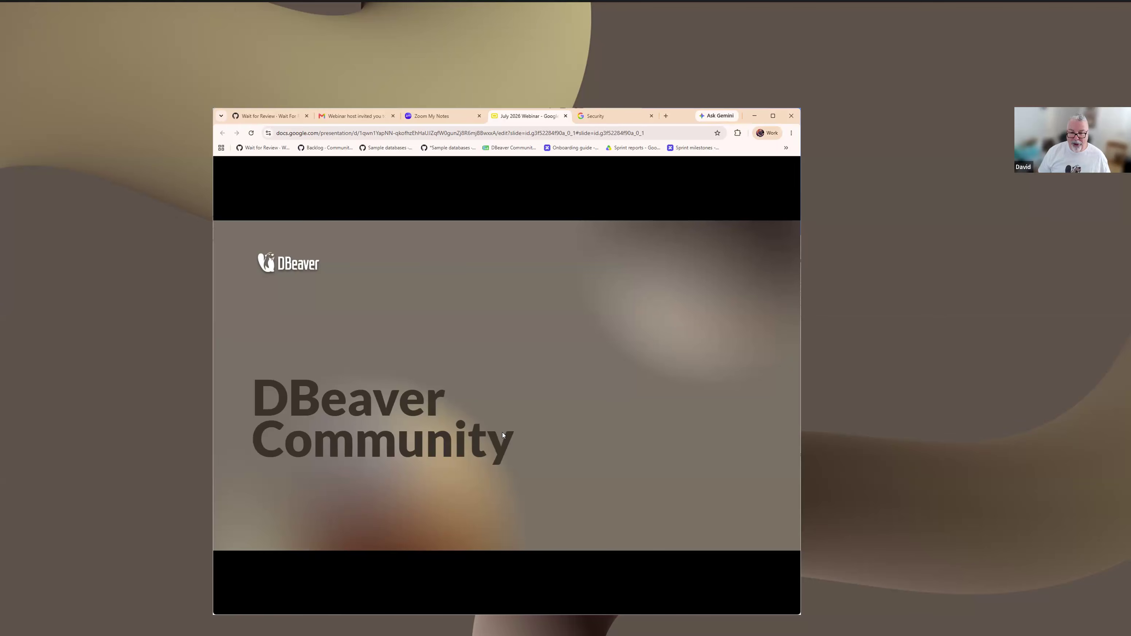
pyautogui.click(502, 435)
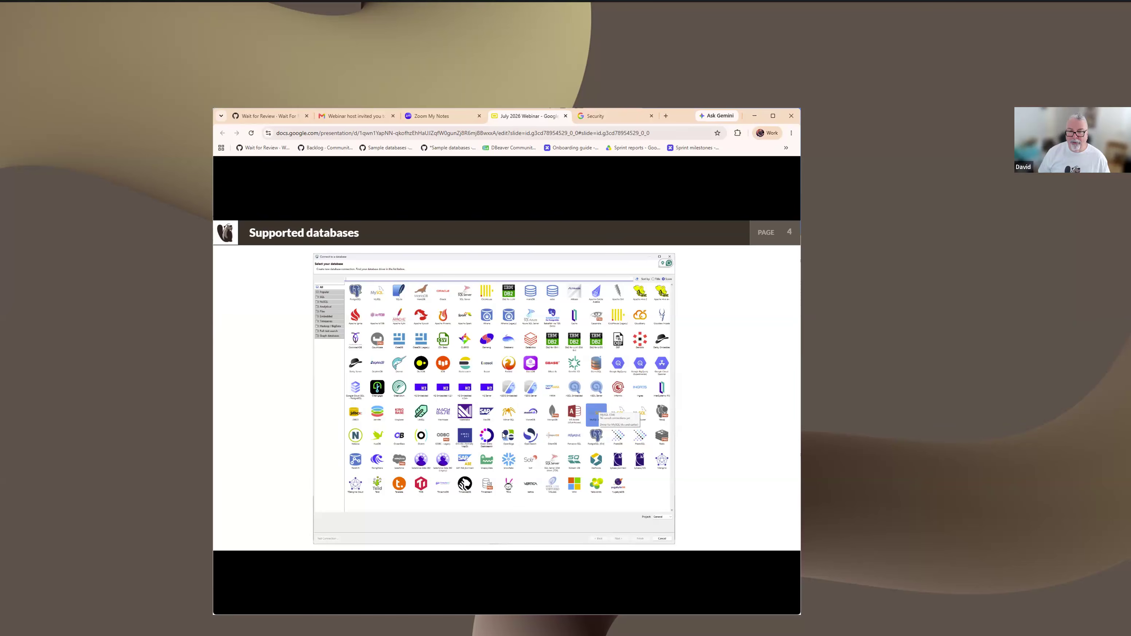
pyautogui.press('Right')
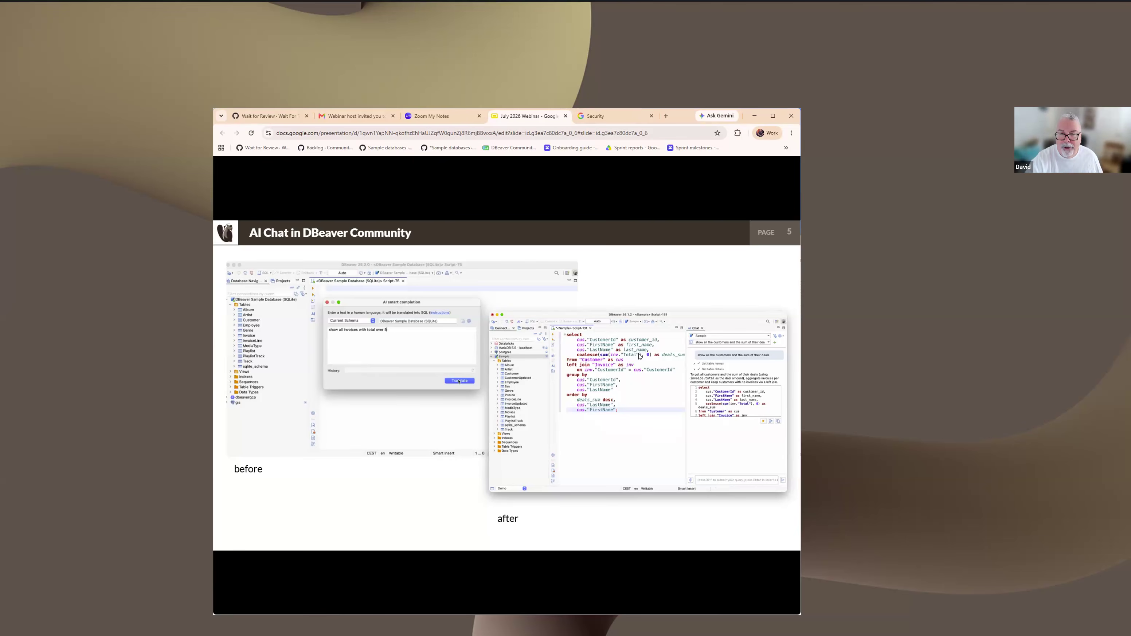
pyautogui.press('Right')
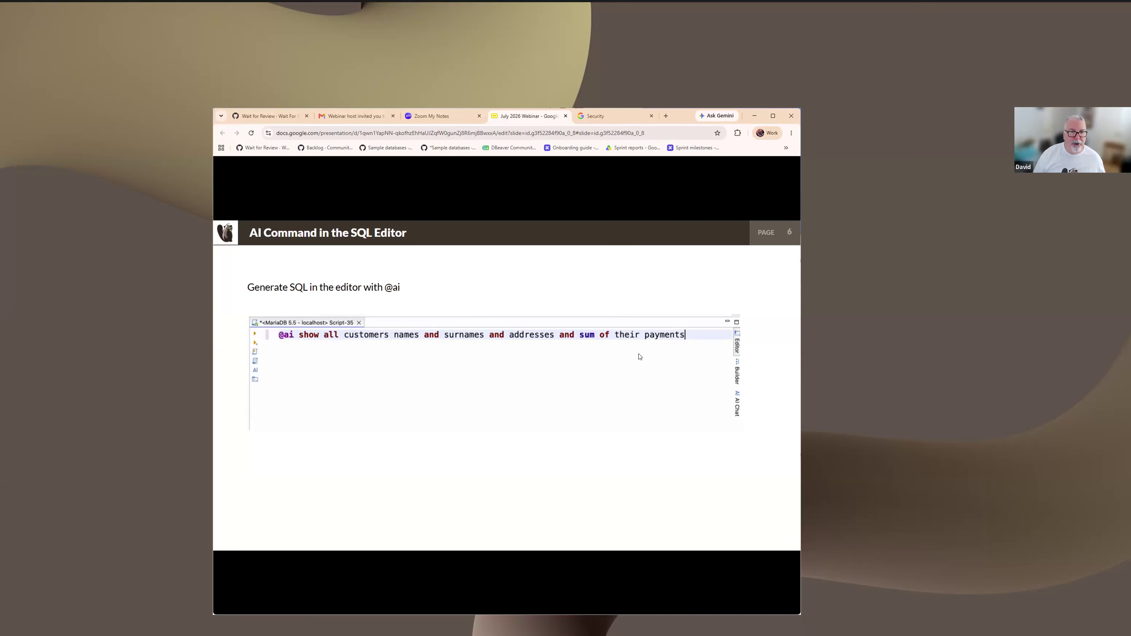
pyautogui.press('Right')
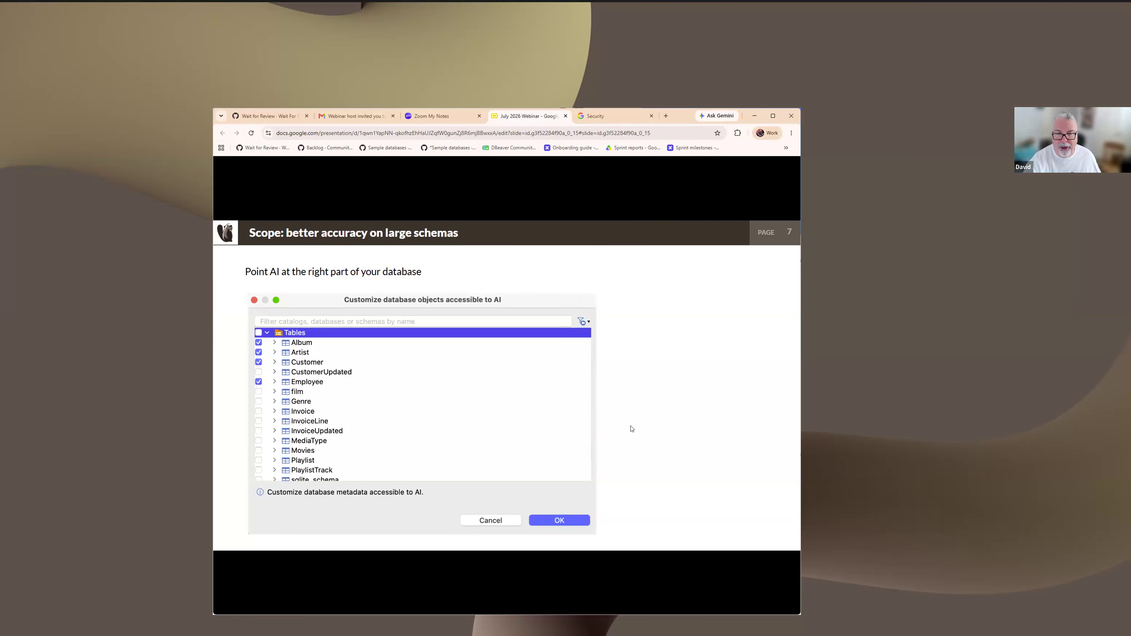
pyautogui.press('Right')
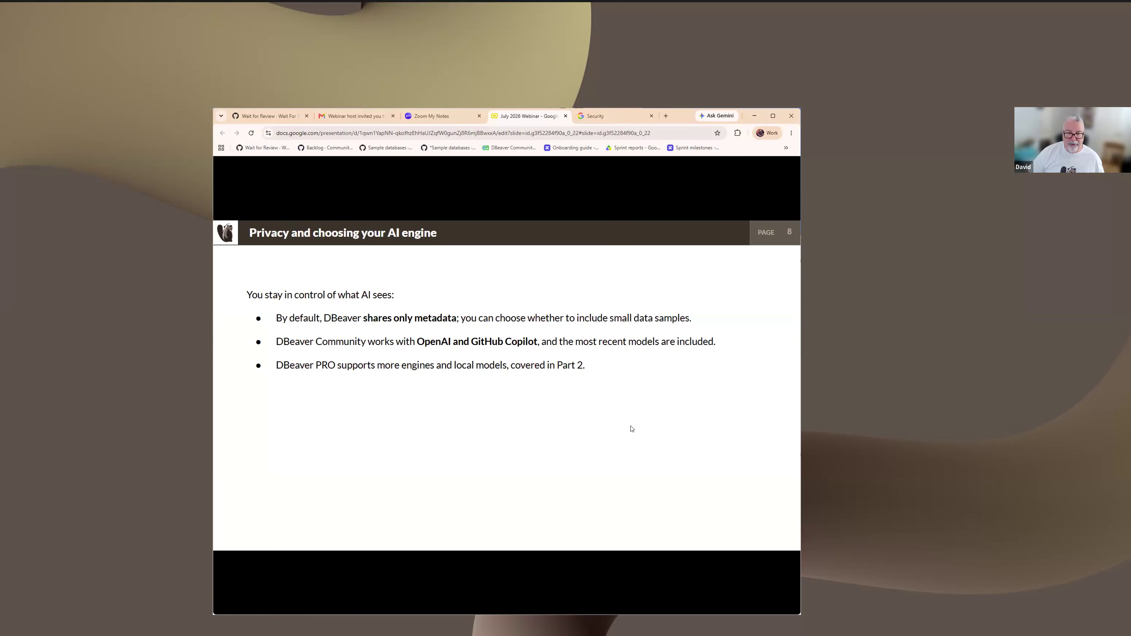
pyautogui.press('Right')
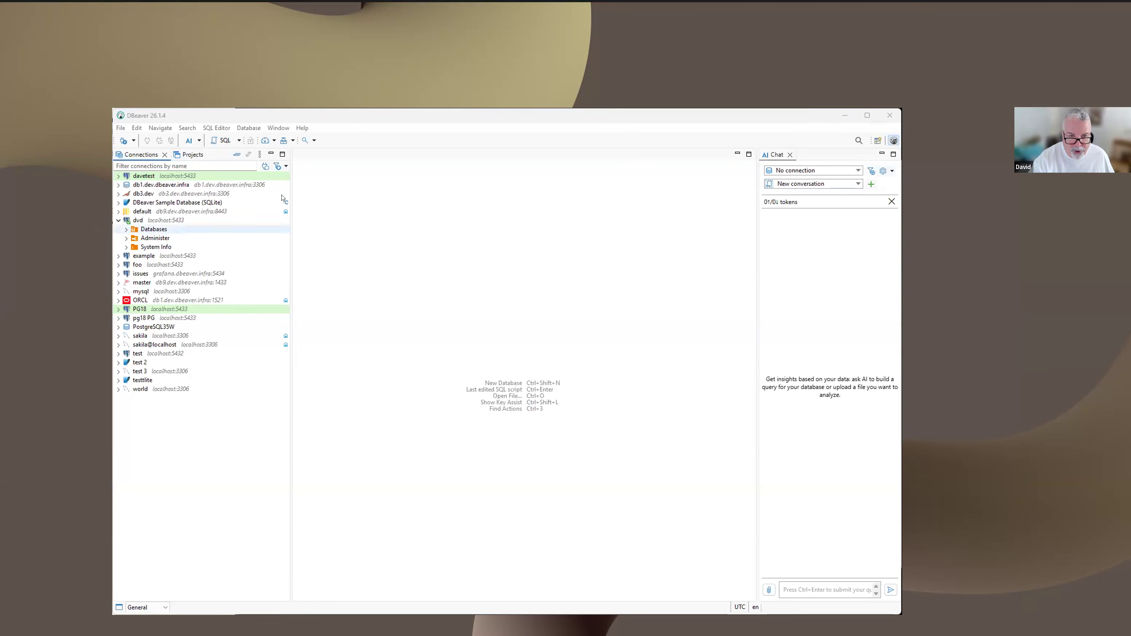
# - Open the AI configuration preferences and examine the available languages and the query execution settings
pyautogui.click(278, 129)
pyautogui.click(312, 288)
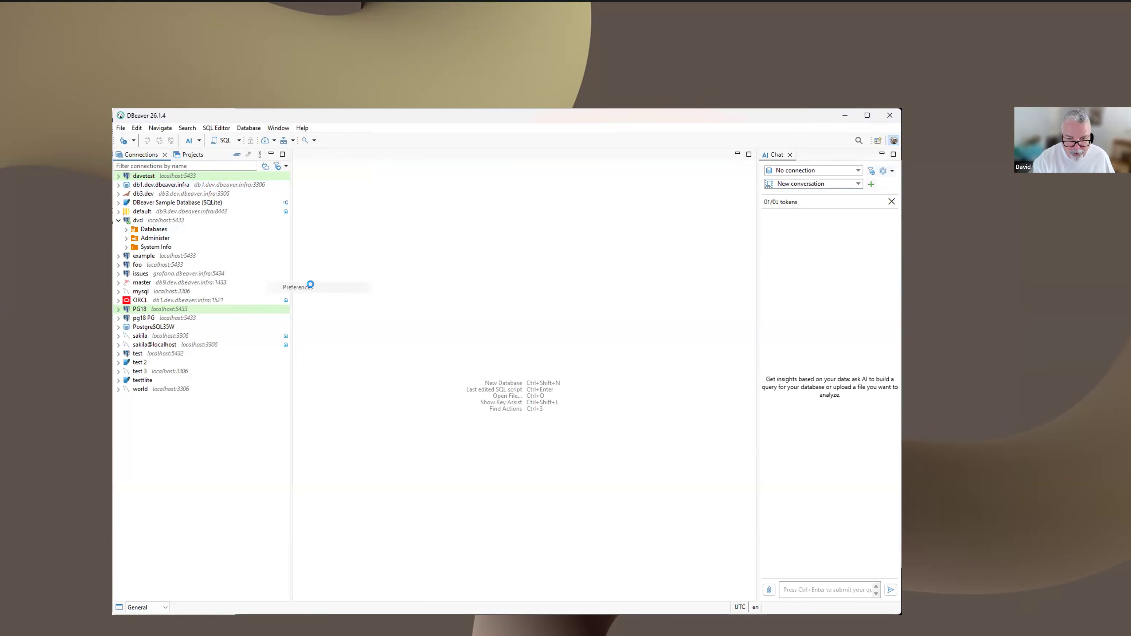
pyautogui.click(174, 193)
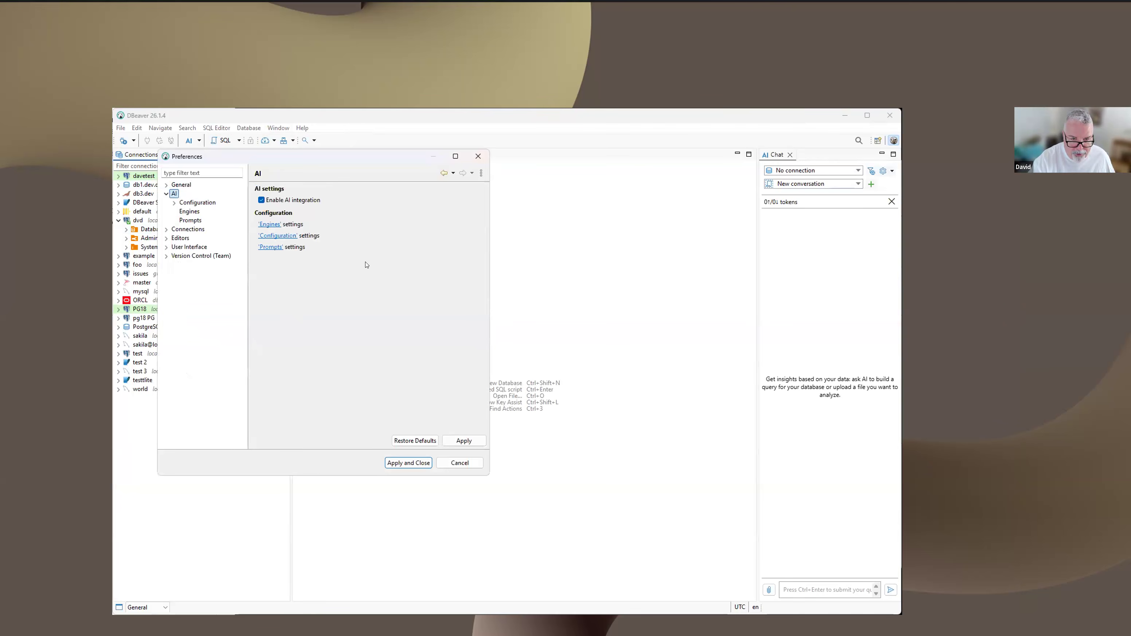
pyautogui.click(184, 204)
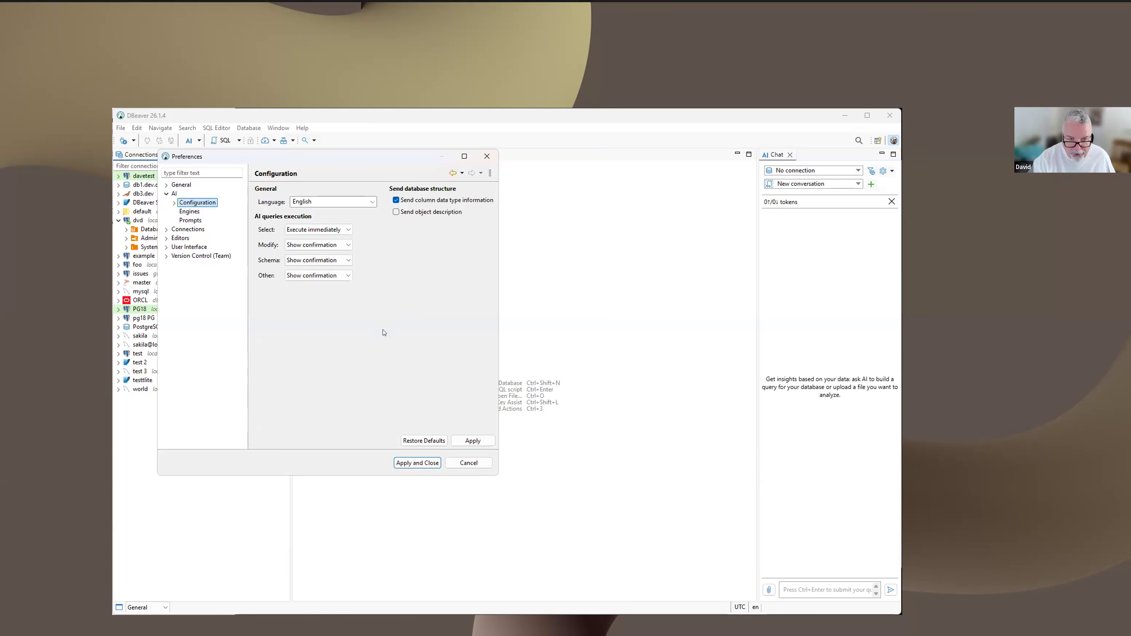
pyautogui.click(367, 201)
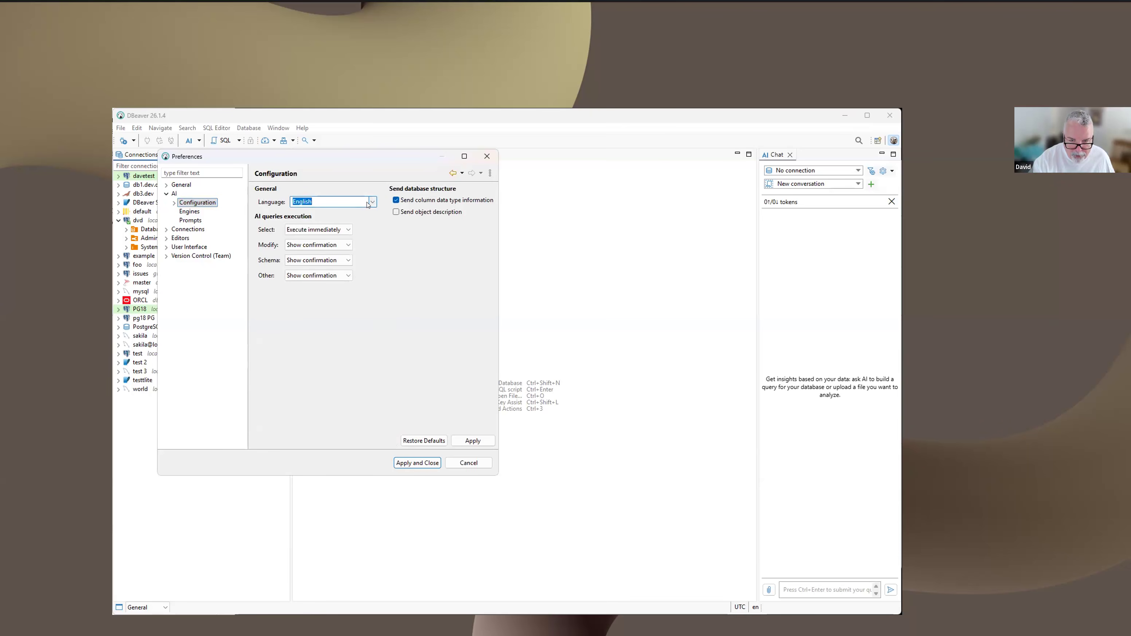
pyautogui.click(369, 203)
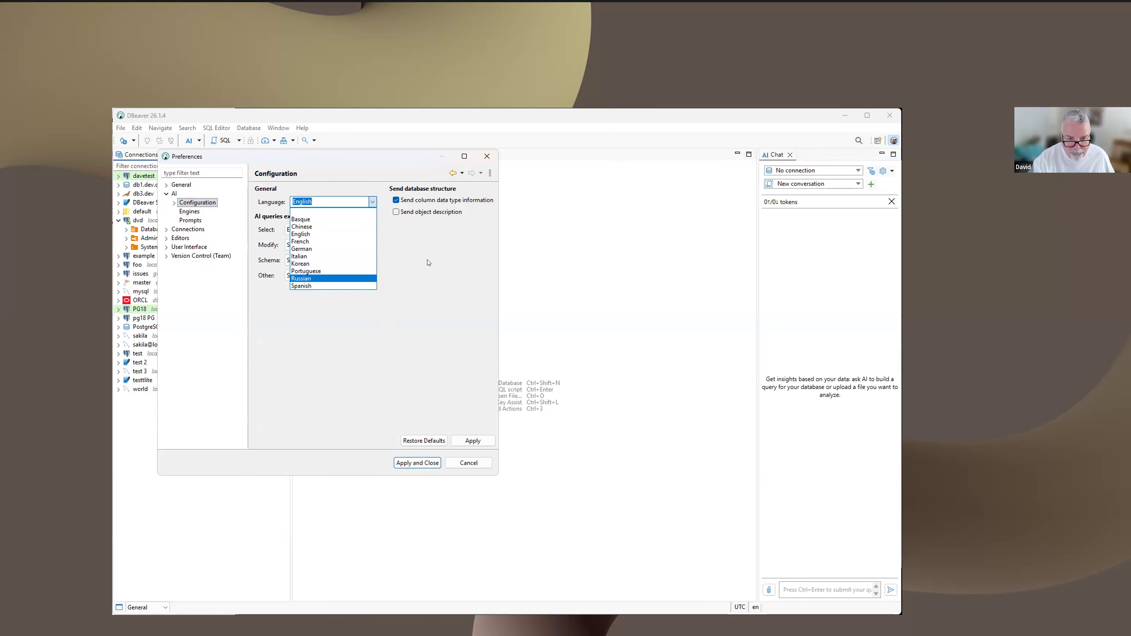
pyautogui.click(390, 248)
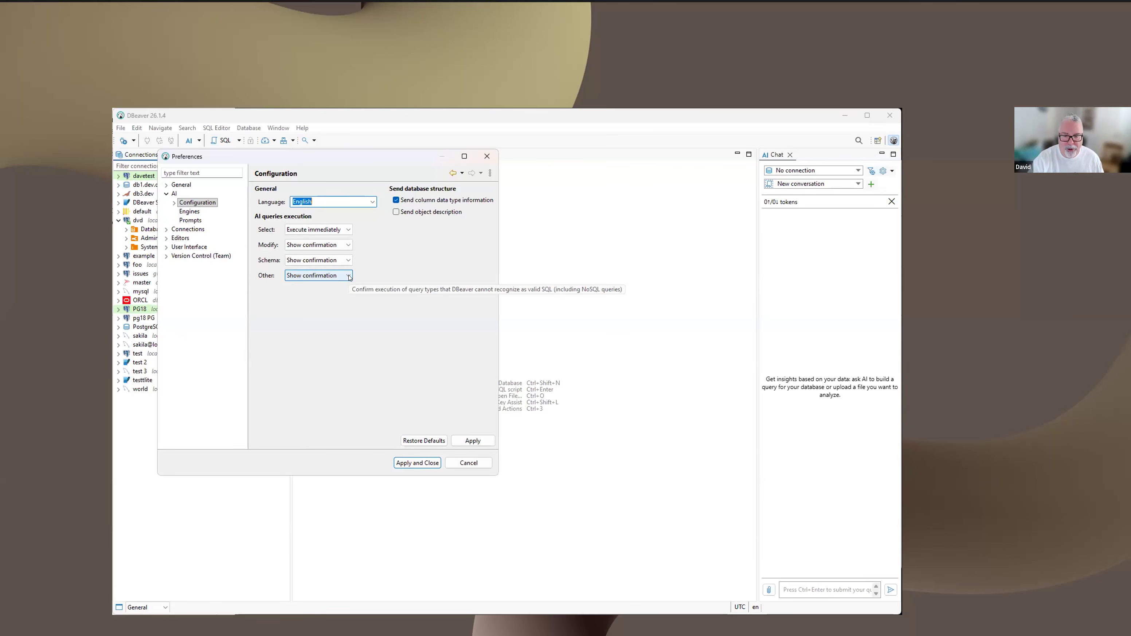
# - Examine the copilot engine's settings and the list of models it offers in the AI engine preferences
pyautogui.click(191, 212)
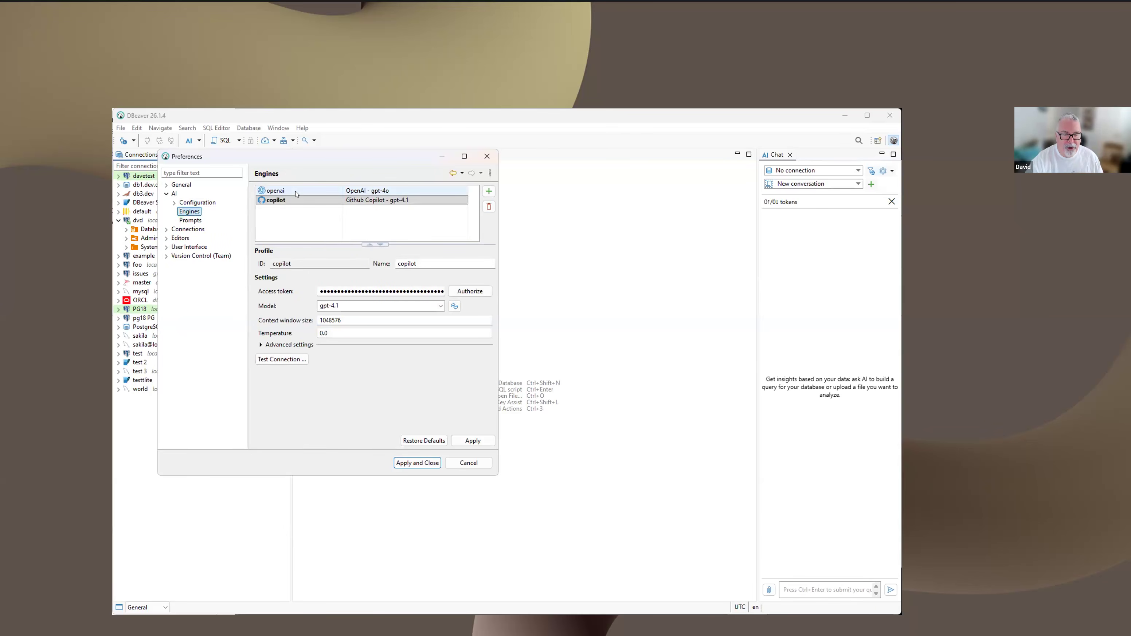
pyautogui.click(287, 200)
pyautogui.click(417, 309)
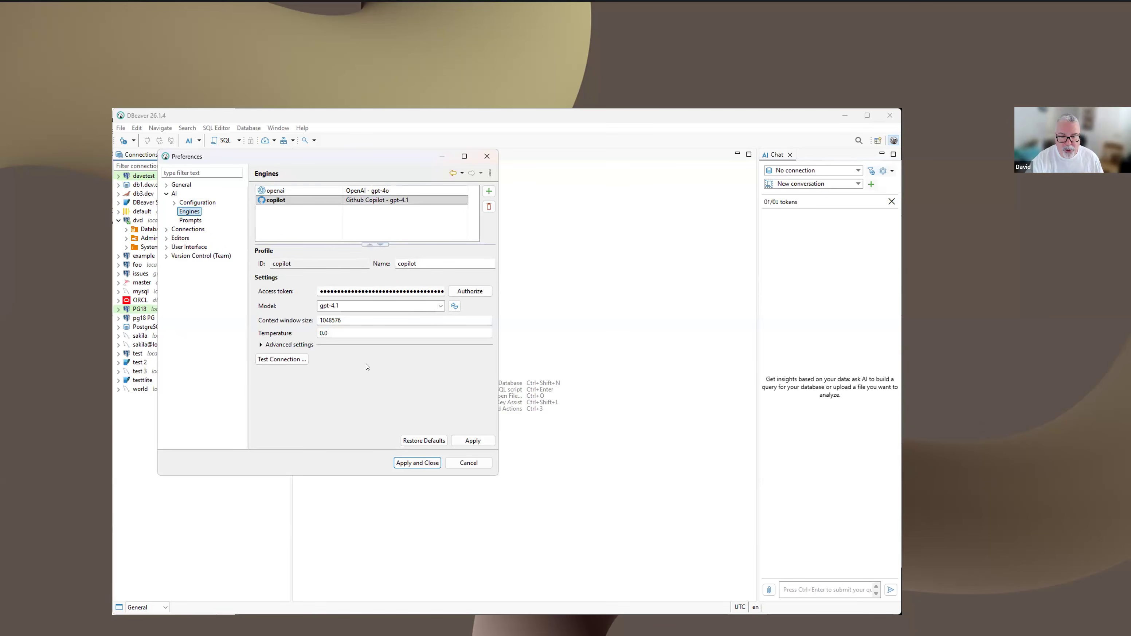
pyautogui.click(440, 307)
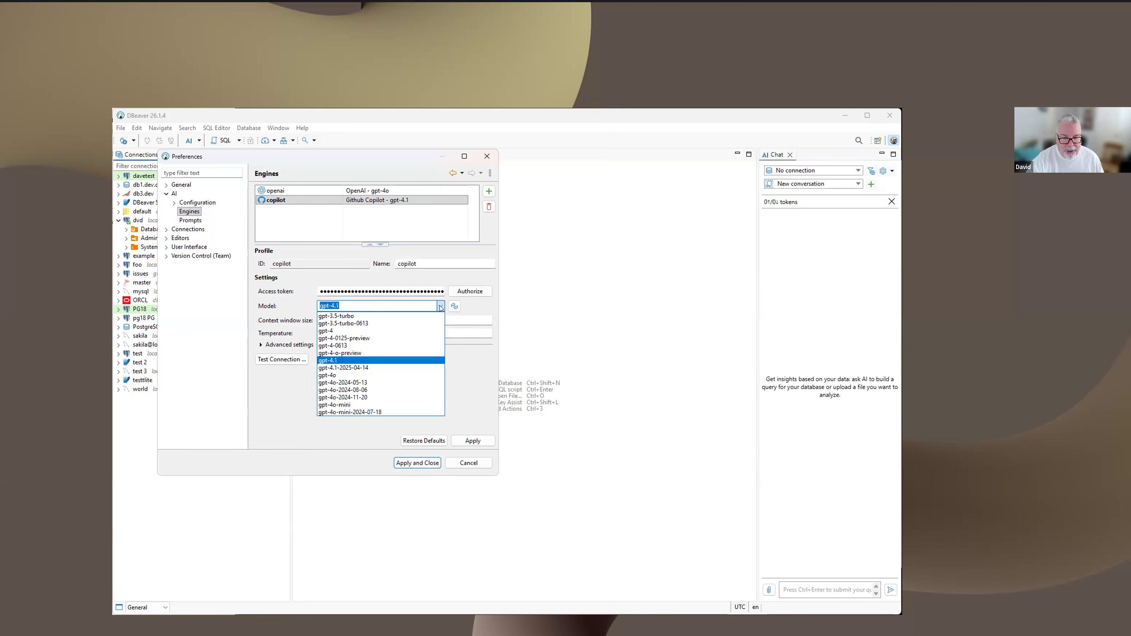
pyautogui.click(461, 356)
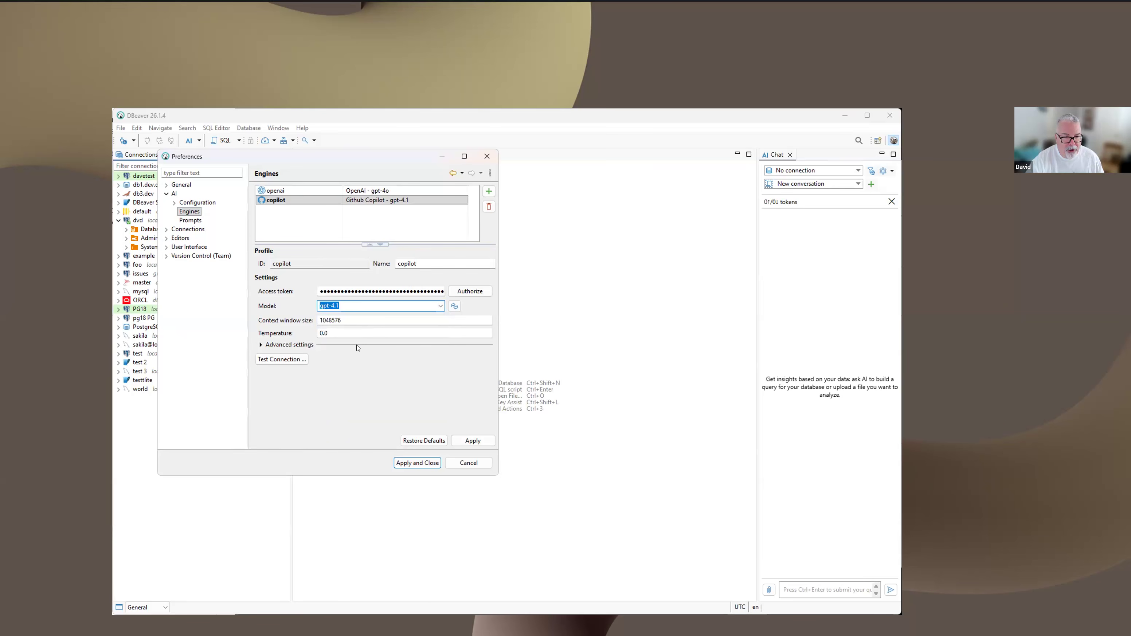
# - Test the copilot engine's connection and leave the preferences without applying changes
pyautogui.click(287, 359)
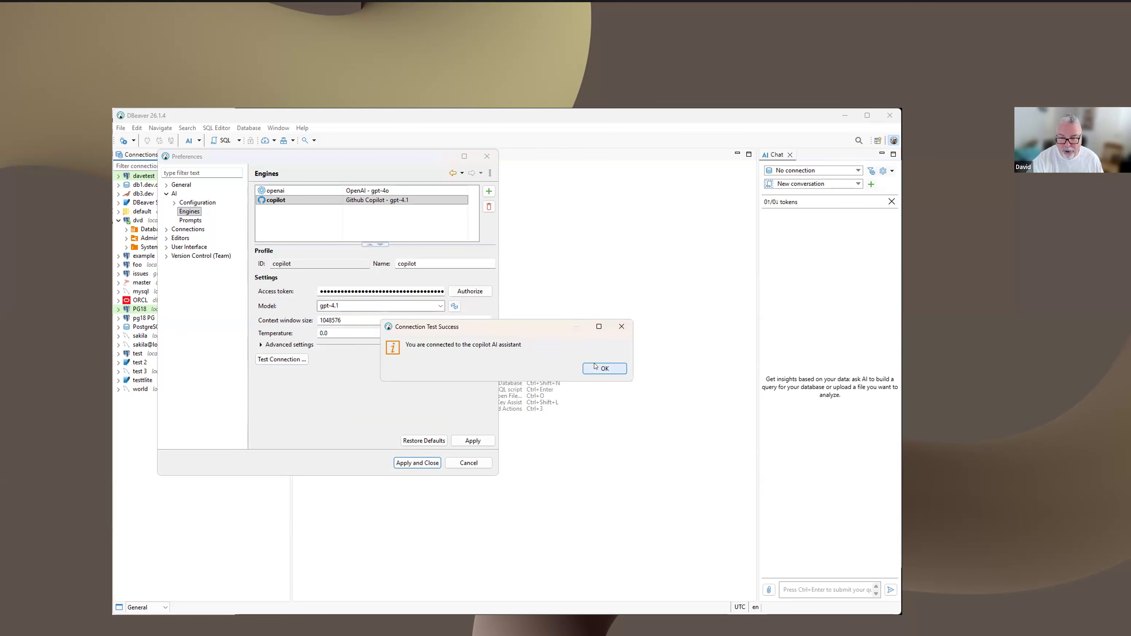
pyautogui.click(604, 369)
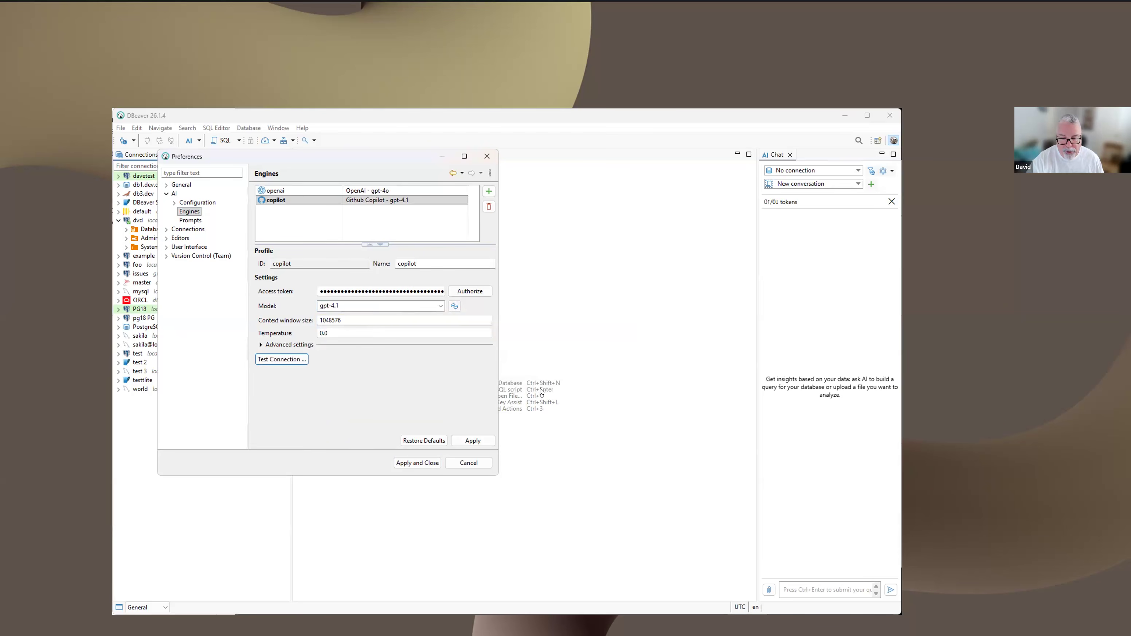
pyautogui.click(470, 462)
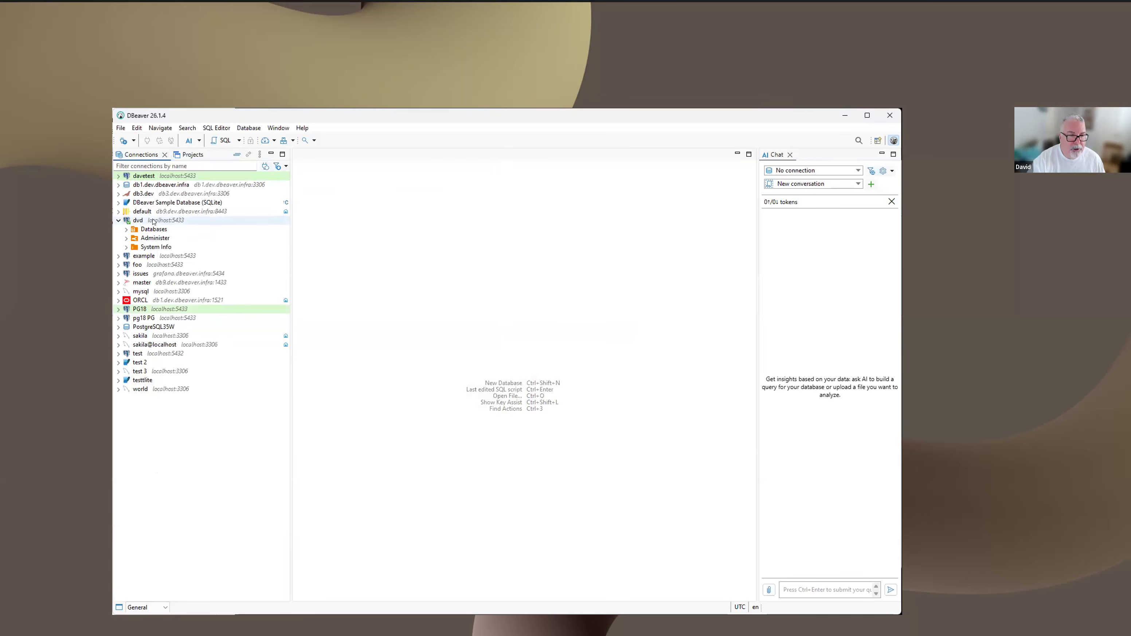
# - Expand the dvd connection's databases and open the dvd database's properties
pyautogui.click(117, 220)
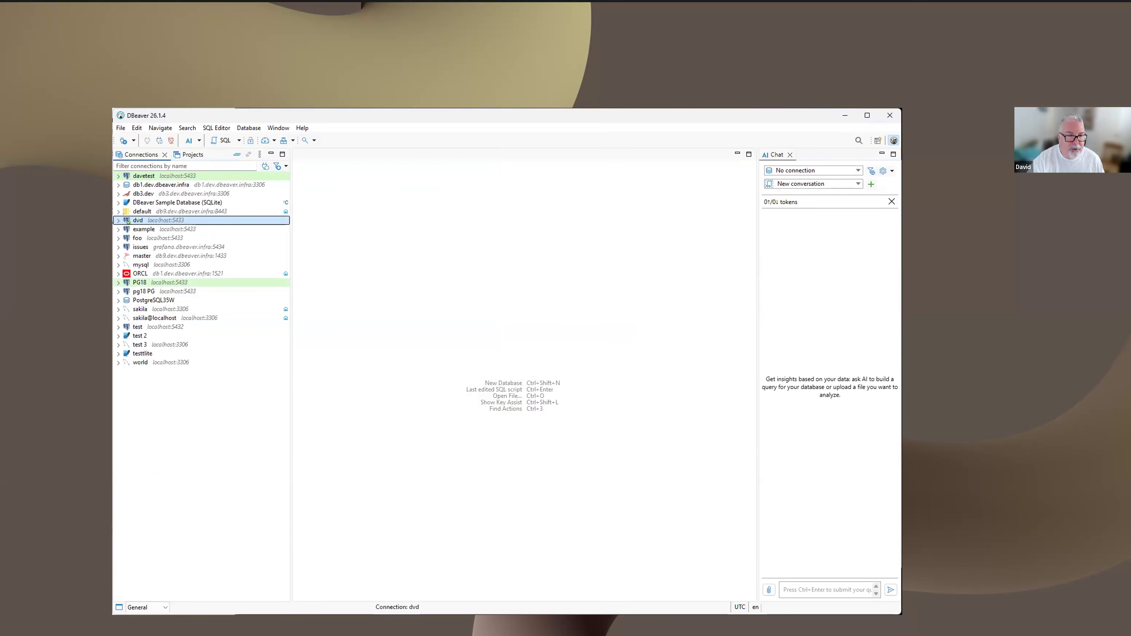
pyautogui.click(117, 220)
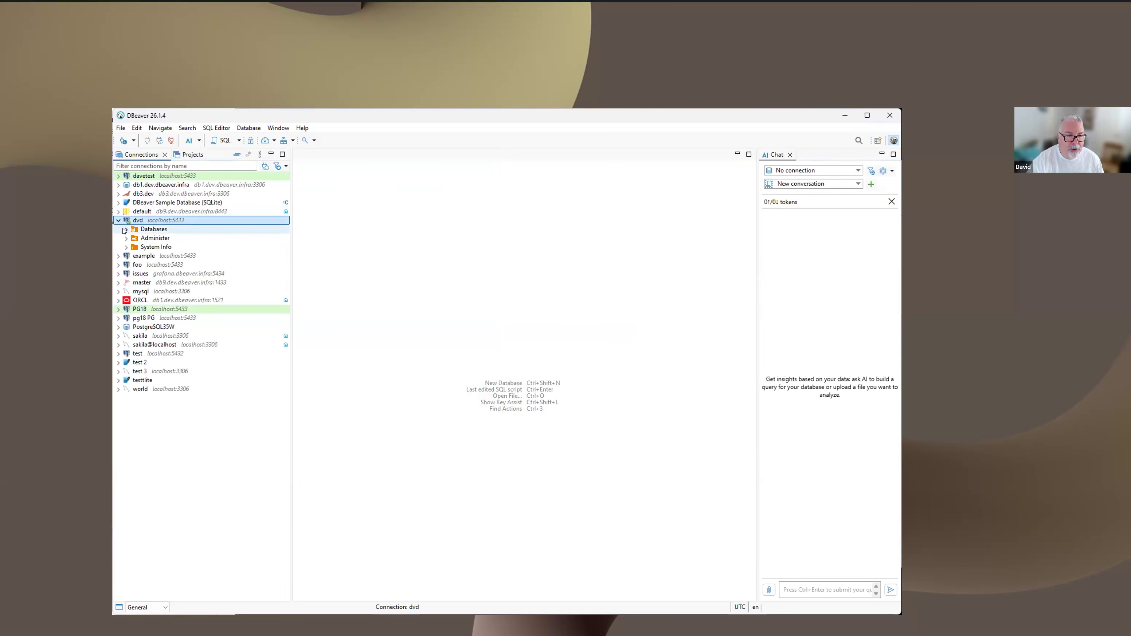
pyautogui.click(125, 230)
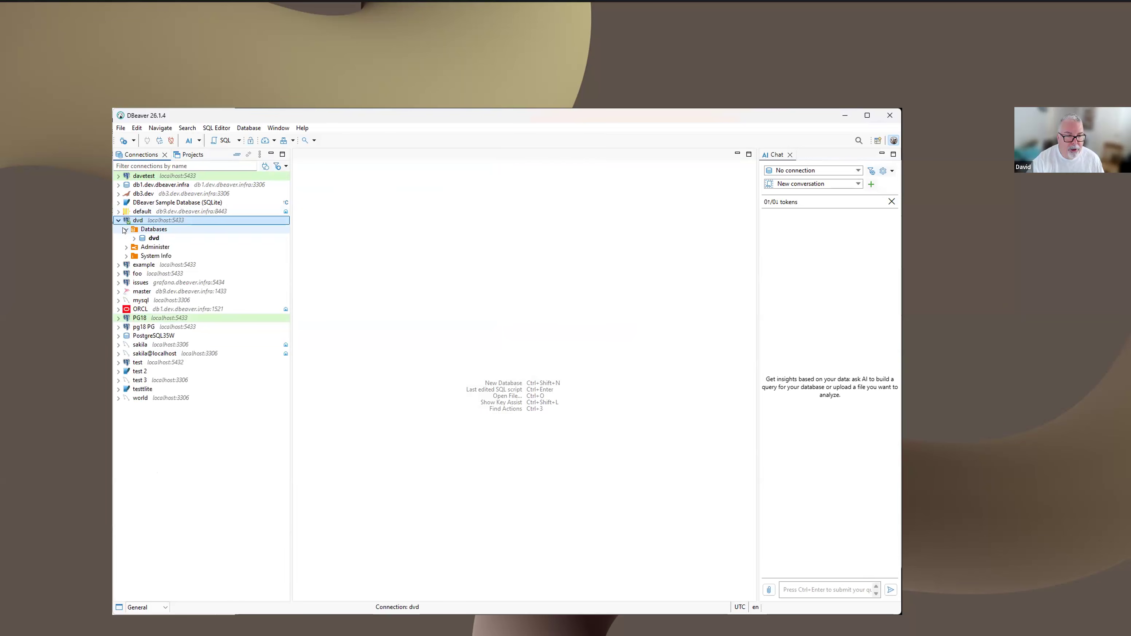
pyautogui.doubleClick(153, 238)
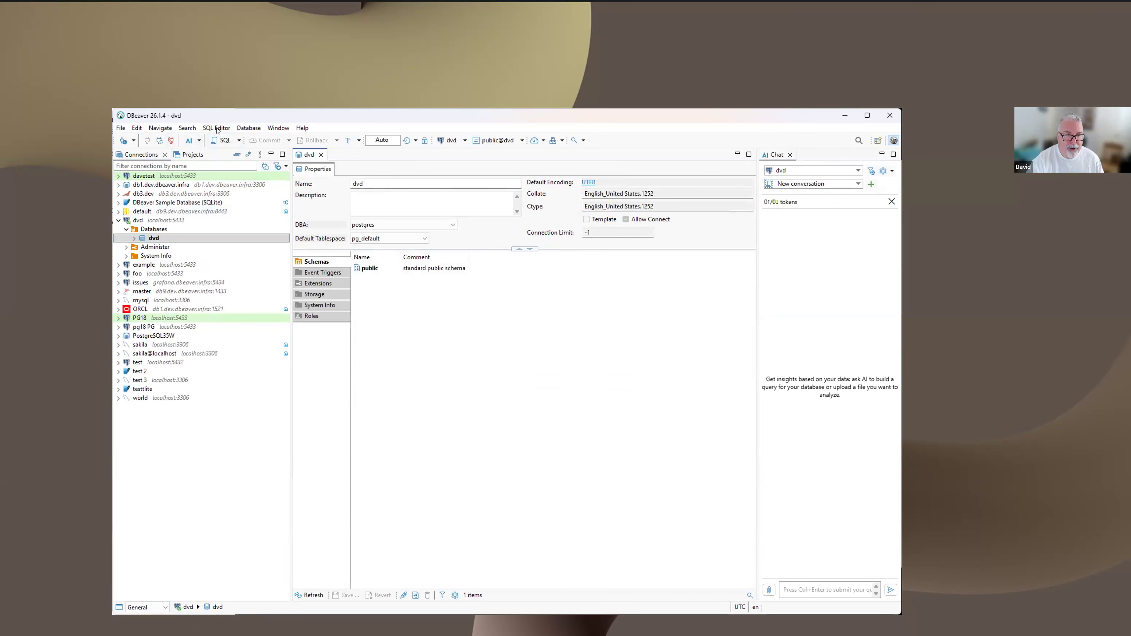
# - Open an SQL console for the dvd database, and hide and reshow the AI assistant chat
pyautogui.click(217, 128)
pyautogui.click(229, 168)
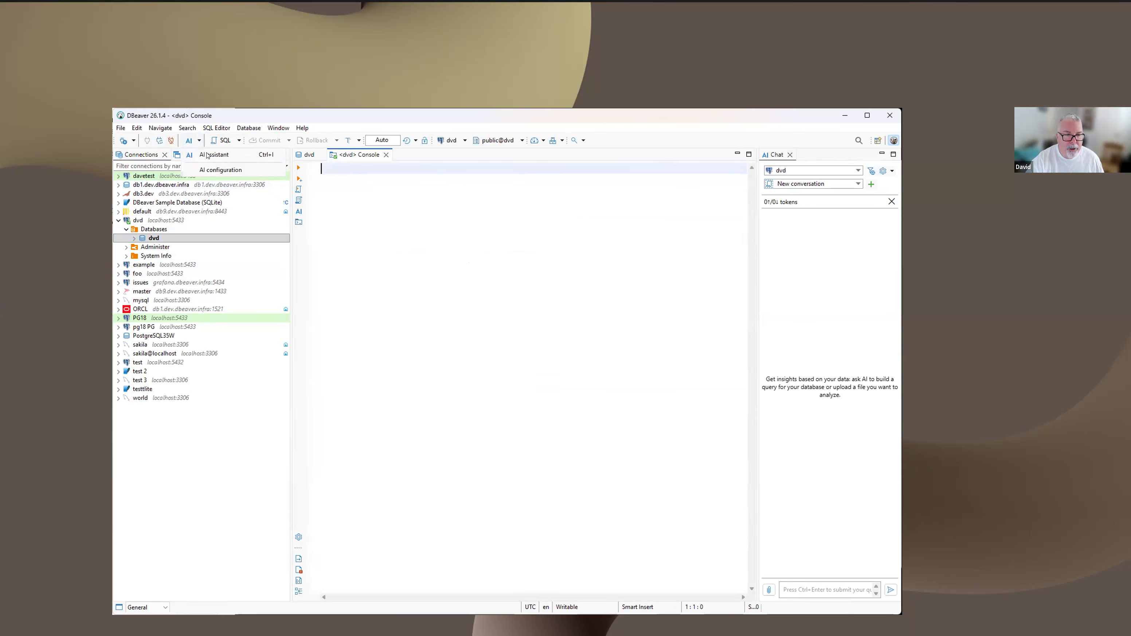
pyautogui.click(196, 143)
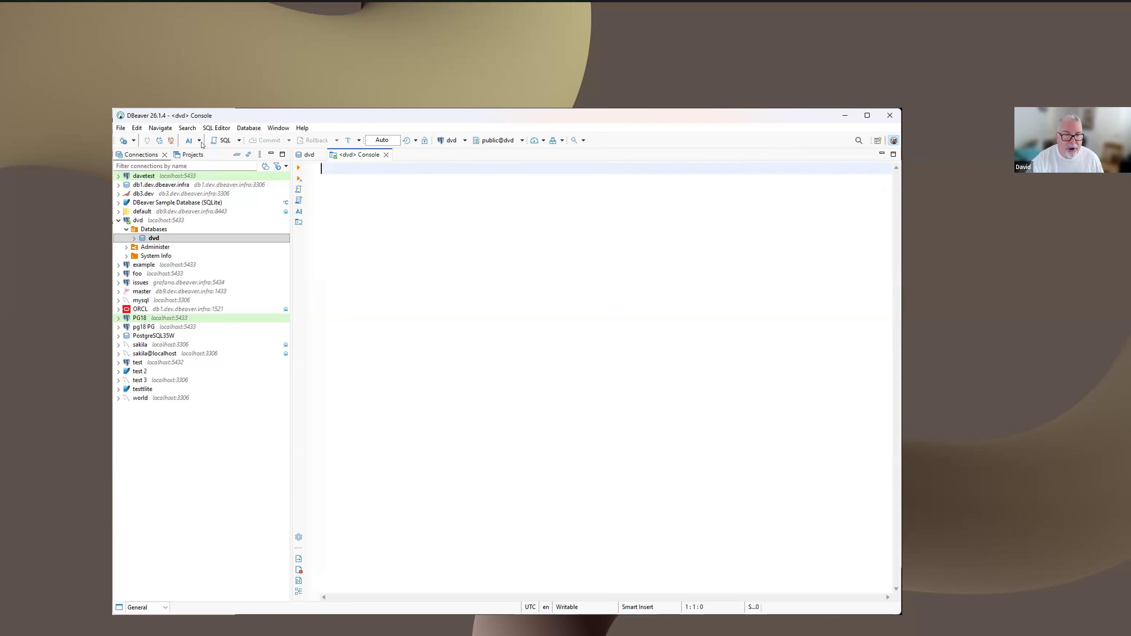
pyautogui.click(189, 140)
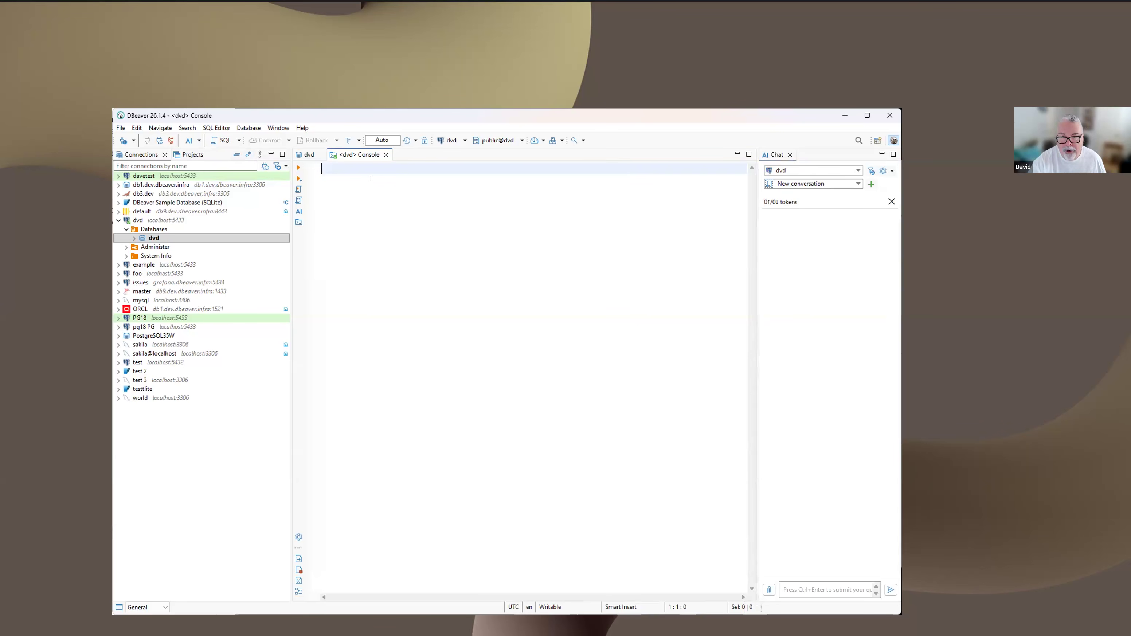
# - Submit the AI chat prompt "List all the customers who did not rent a film in the ninety days before the highest rental date"
pyautogui.click(826, 588)
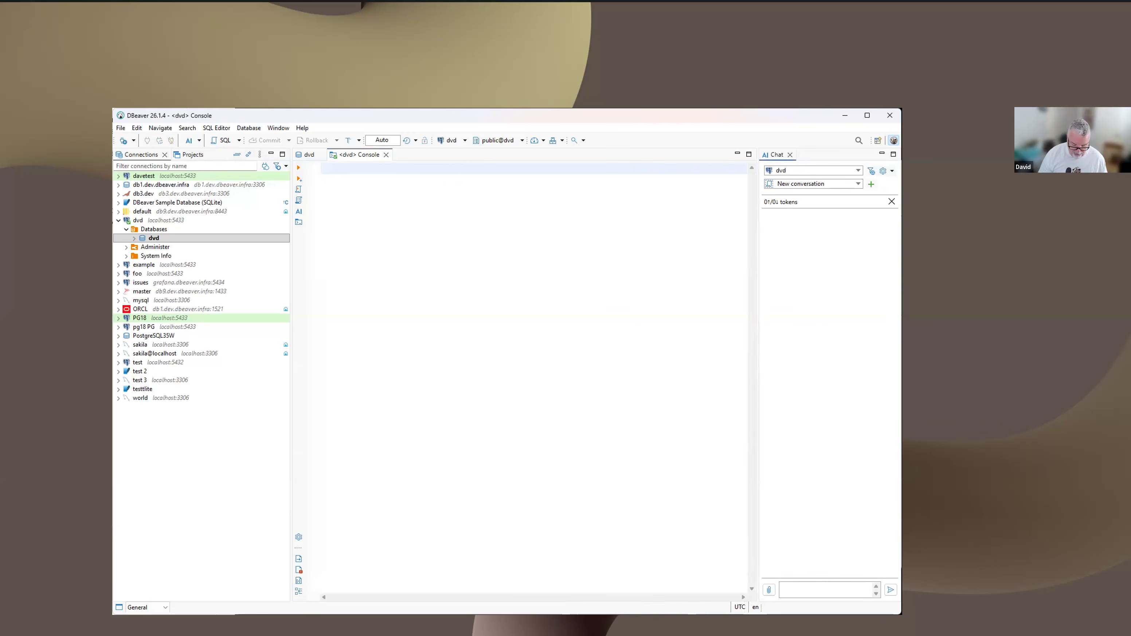
pyautogui.write('List all the customers ')
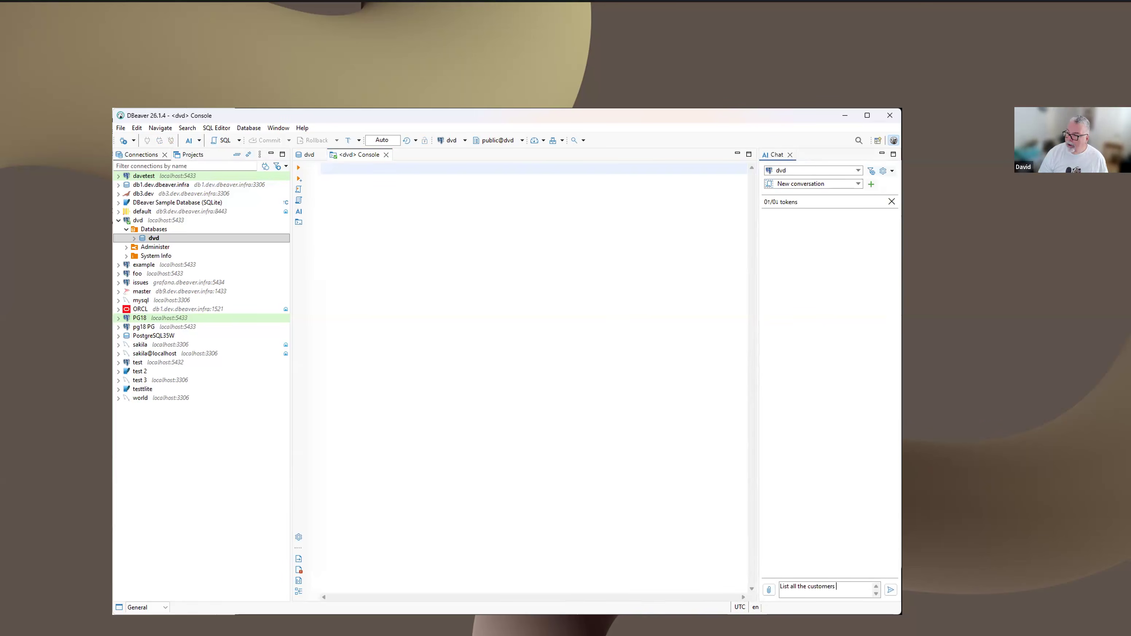
pyautogui.write('who did not')
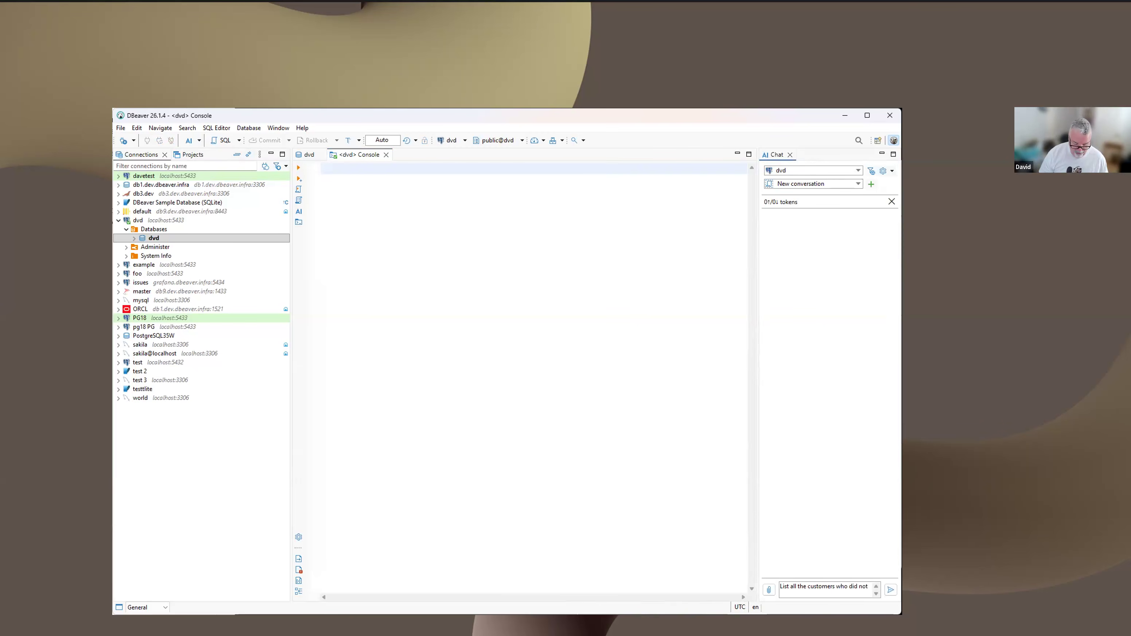
pyautogui.write(' rent a fil')
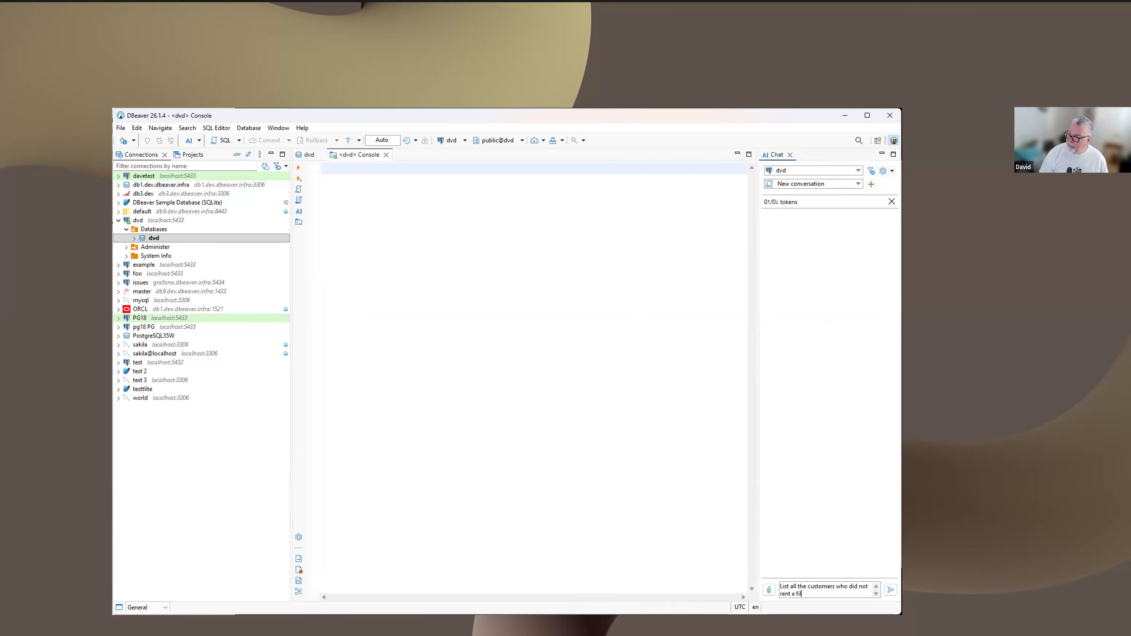
pyautogui.write('m in')
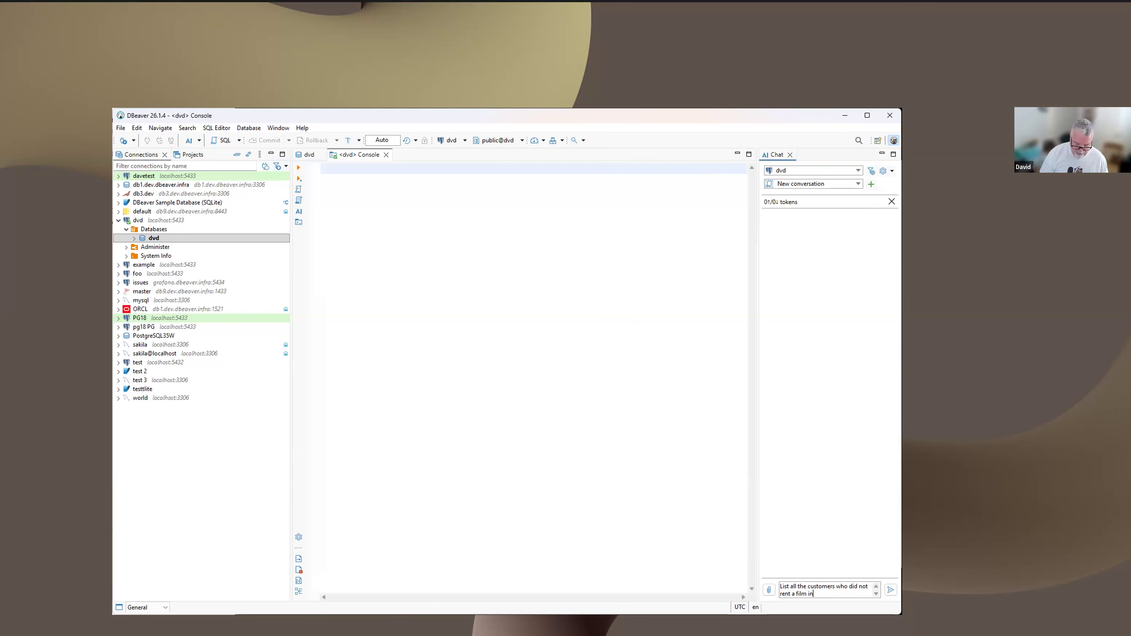
pyautogui.write(' the ninety days before the hig')
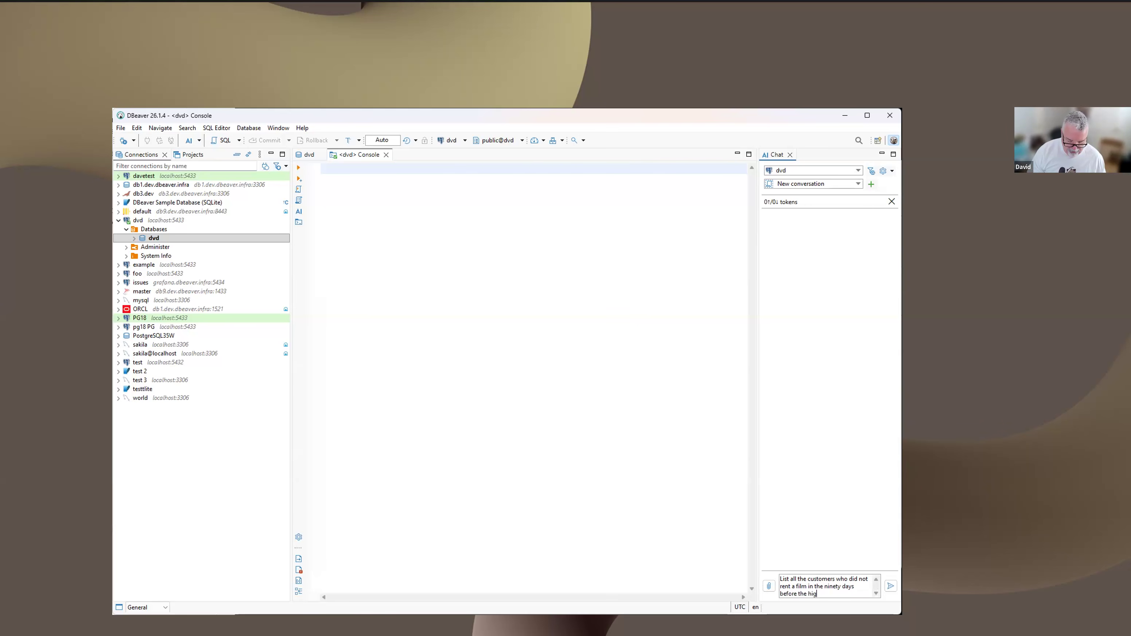
pyautogui.write('hest rental date')
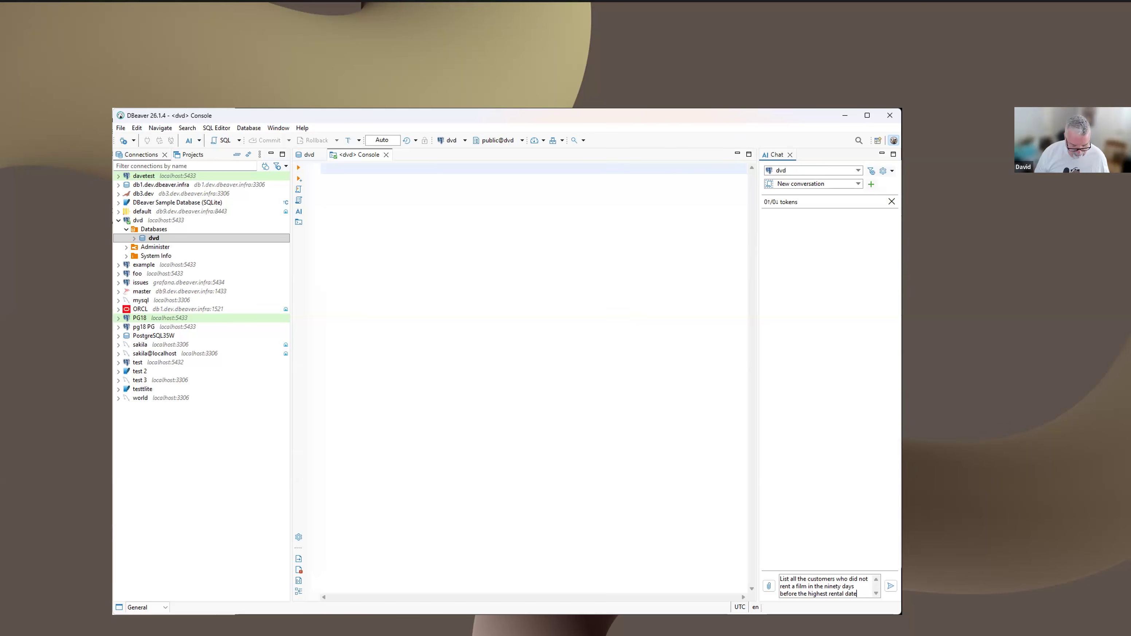
pyautogui.hotkey('ctrl', 'Return')
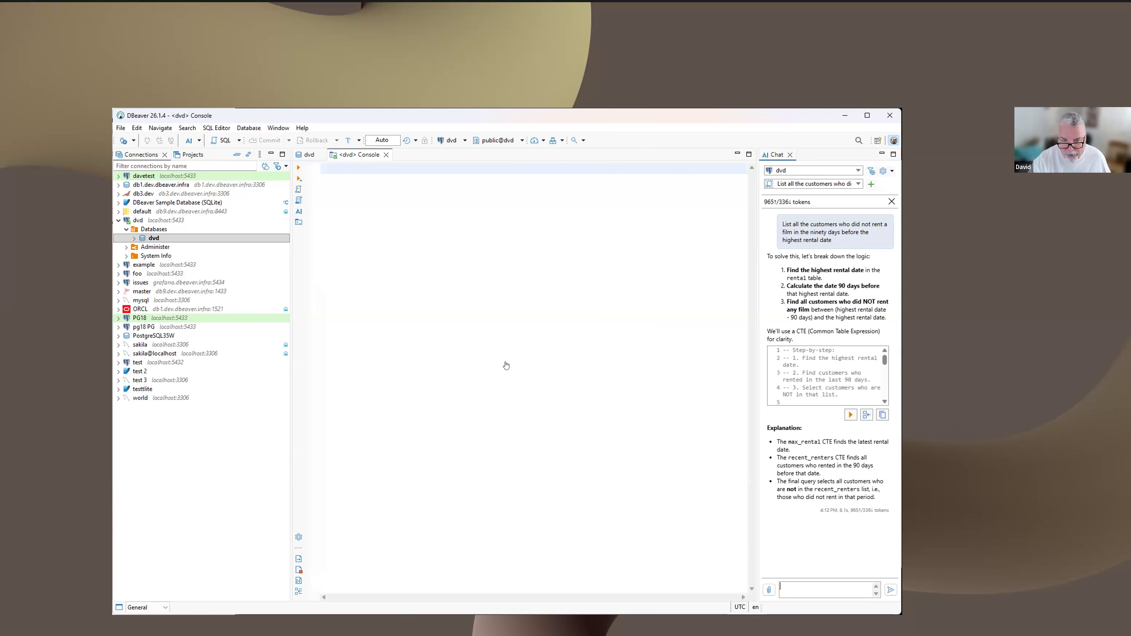
# - Insert the AI-generated query for customers without recent rentals into the dvd console and execute it
pyautogui.click(491, 257)
pyautogui.write("-- Step-by-step: -- 1. Find the highest rental date. -- 2. Find customers who rented in the last 90 days. -- 3. Select customers who are NOT in that list.  with max_rental as (     select max(rental_date) as highest_rental_date     from rental ), recent_renters as (     select distinct customer_id     from rental, max_rental     where rental.rental_date >= max_rental.highest_rental_date - interval '90 days'       and rental.rental_date <= max_rental.highest_rental_date ) select c.customer_id, c.first_name, c.last_name, c.email from customer c left join recent_renters rr on c.customer_id = rr.customer_id where rr.customer_id is null;")
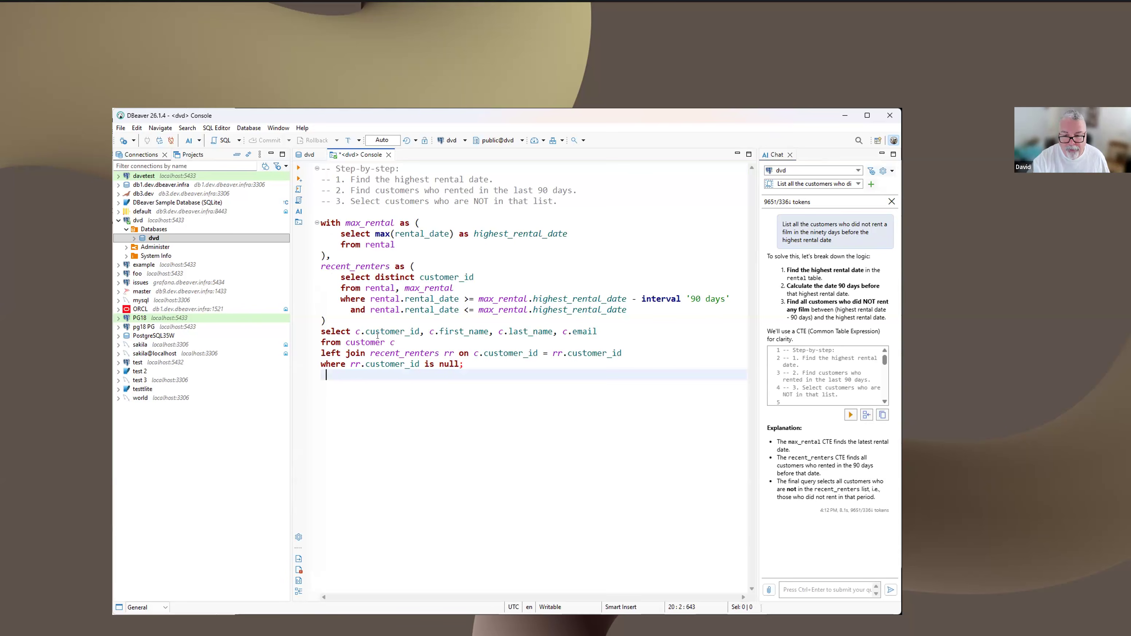
pyautogui.click(850, 415)
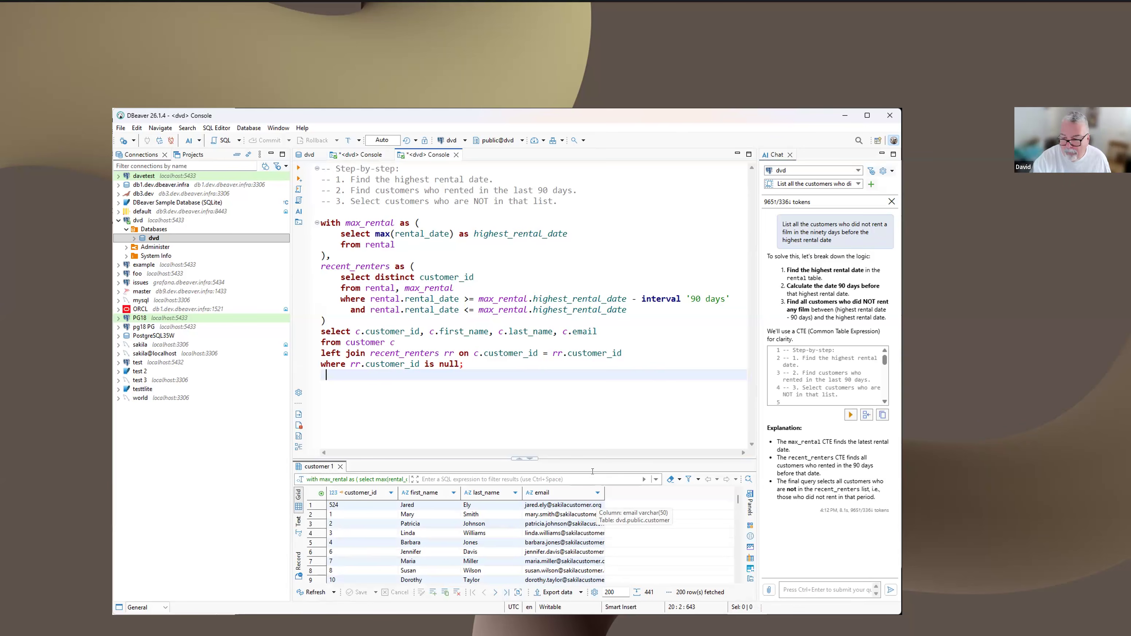
# - Submit the follow-up AI chat prompt "Please add the date of those customers last rent!"
pyautogui.click(819, 588)
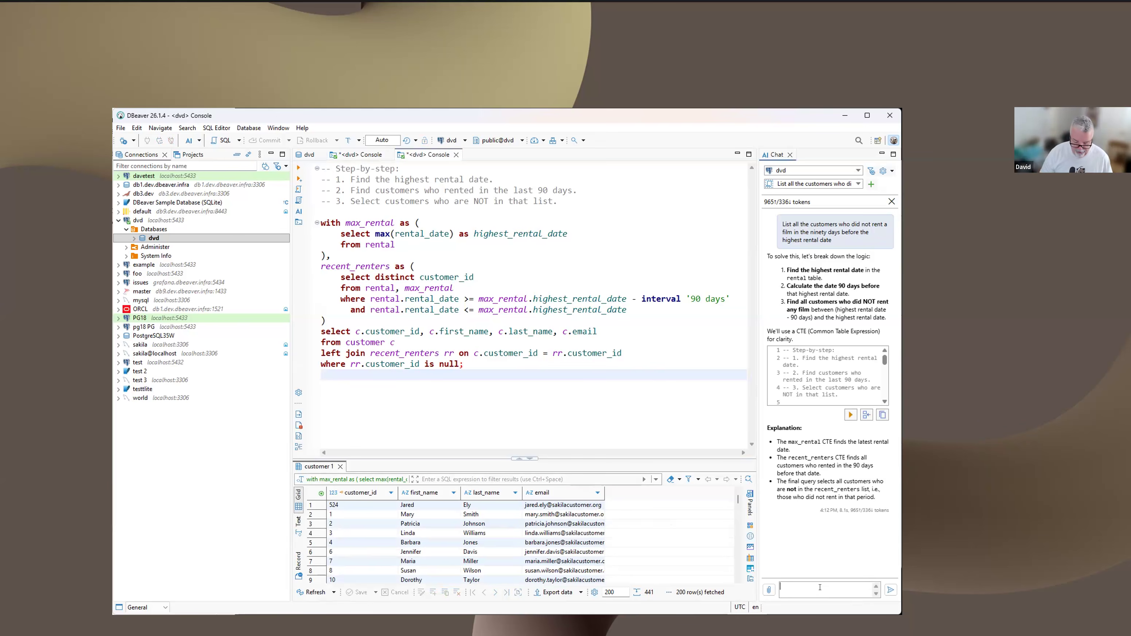
pyautogui.write('Please a')
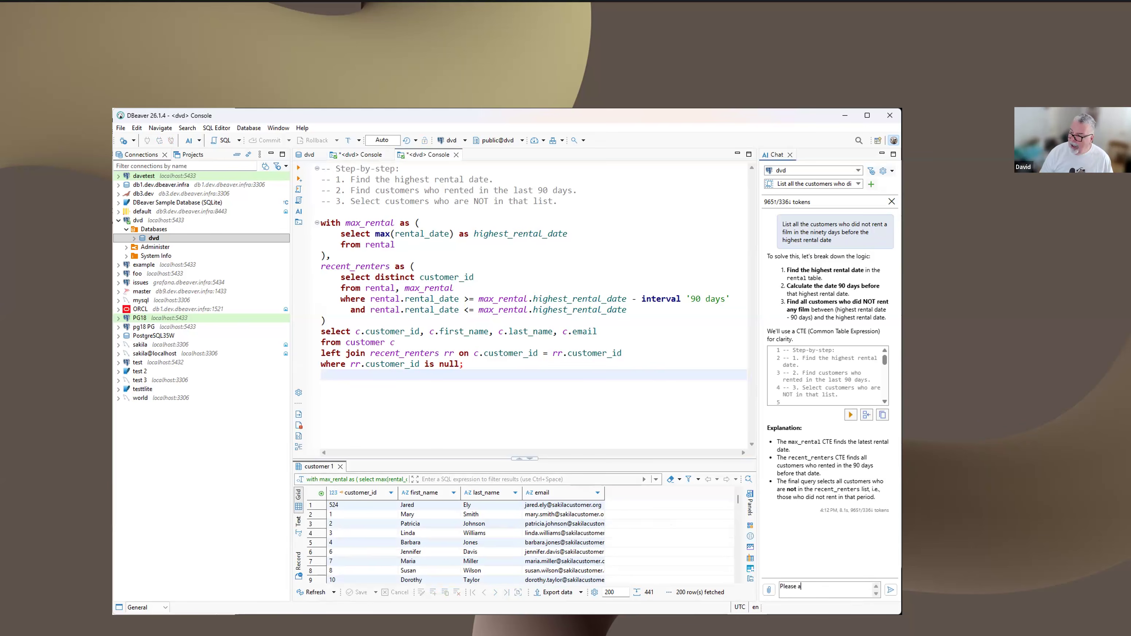
pyautogui.write('dd the date of th')
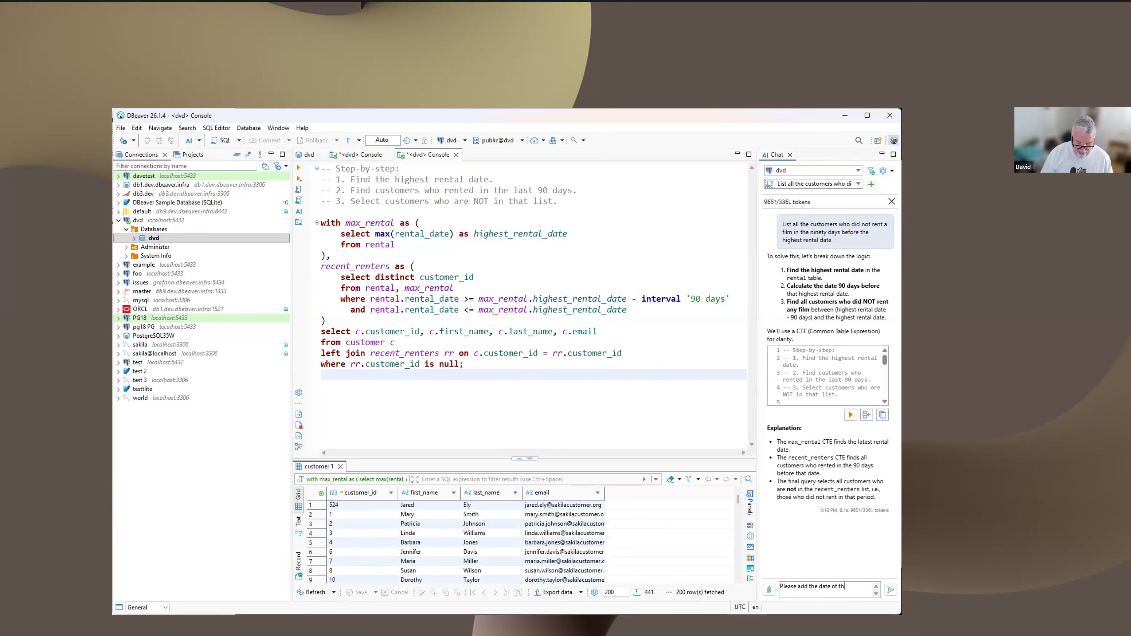
pyautogui.write('ose customers')
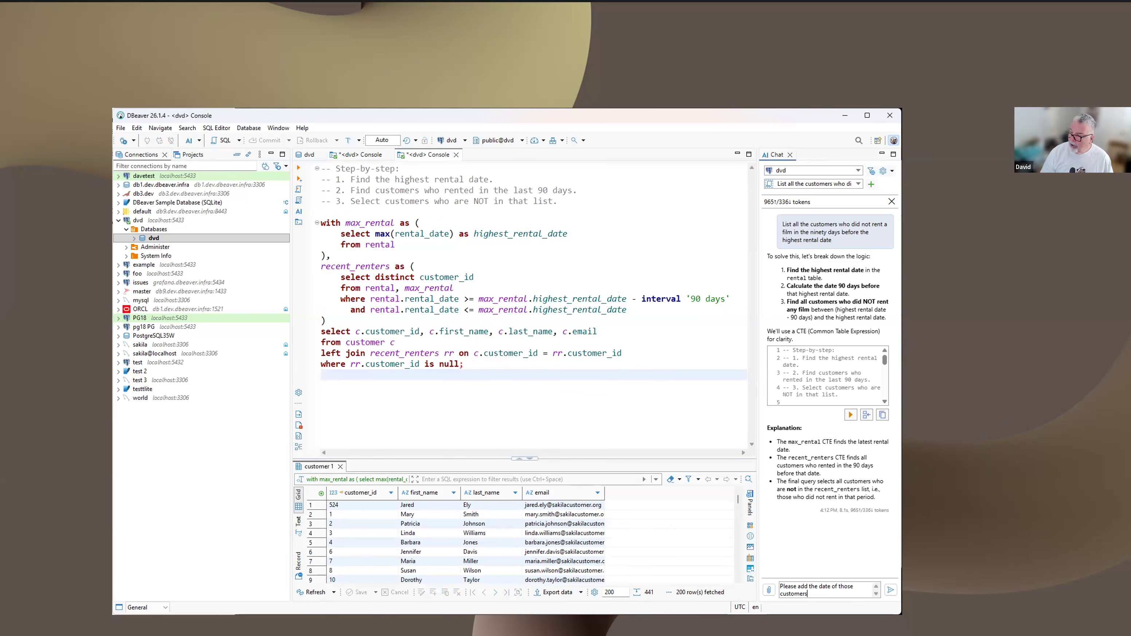
pyautogui.write(' last rent')
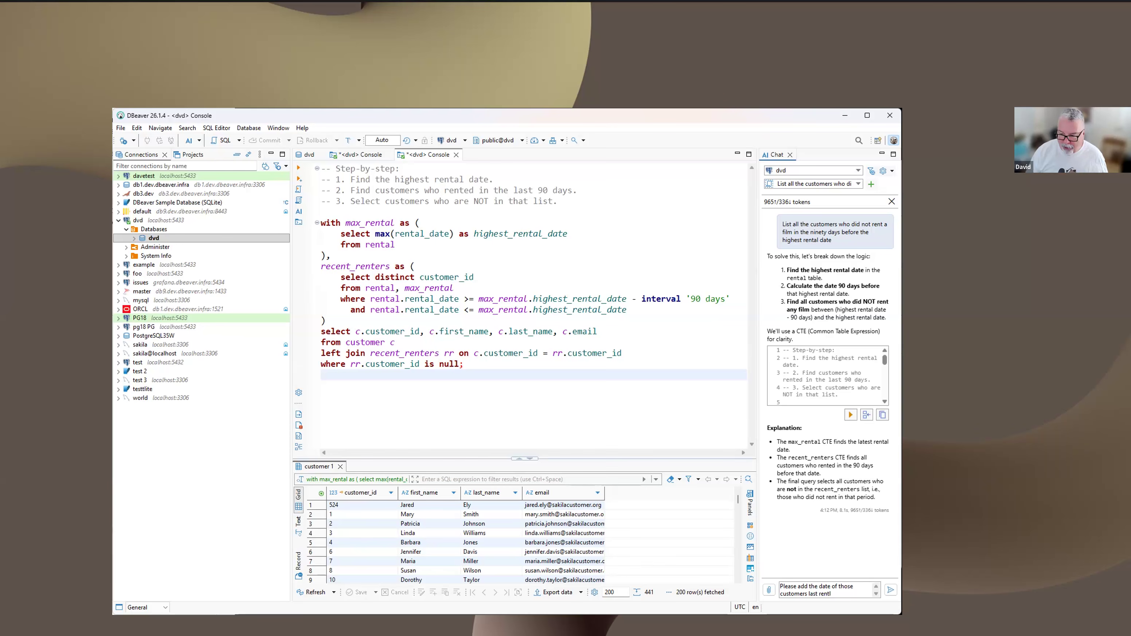
pyautogui.press('Return')
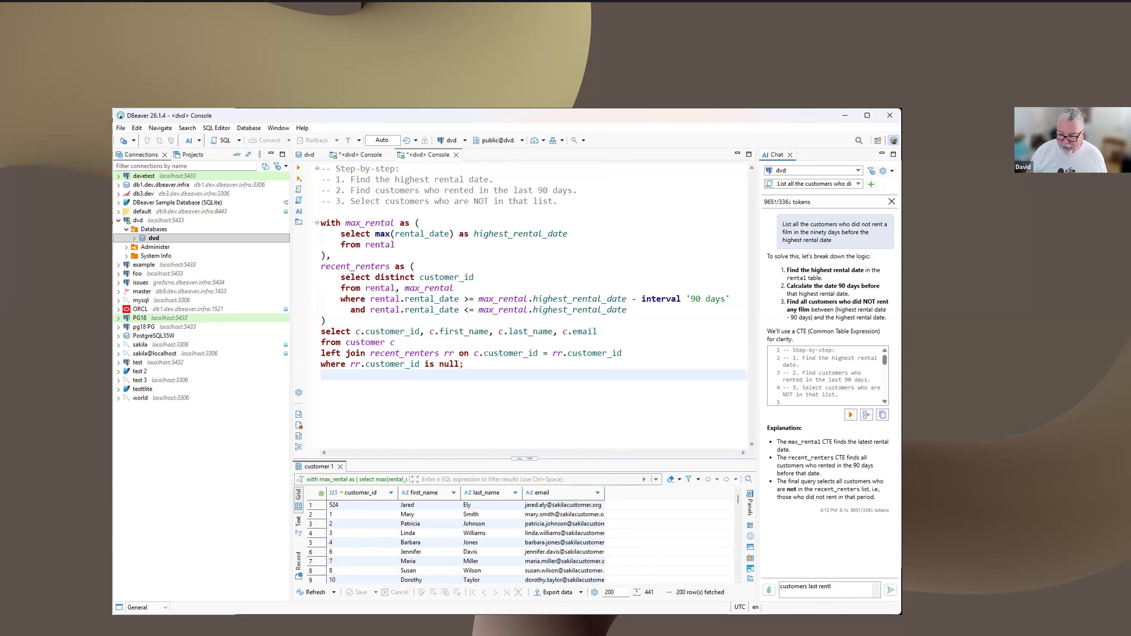
pyautogui.hotkey('ctrl', 'Return')
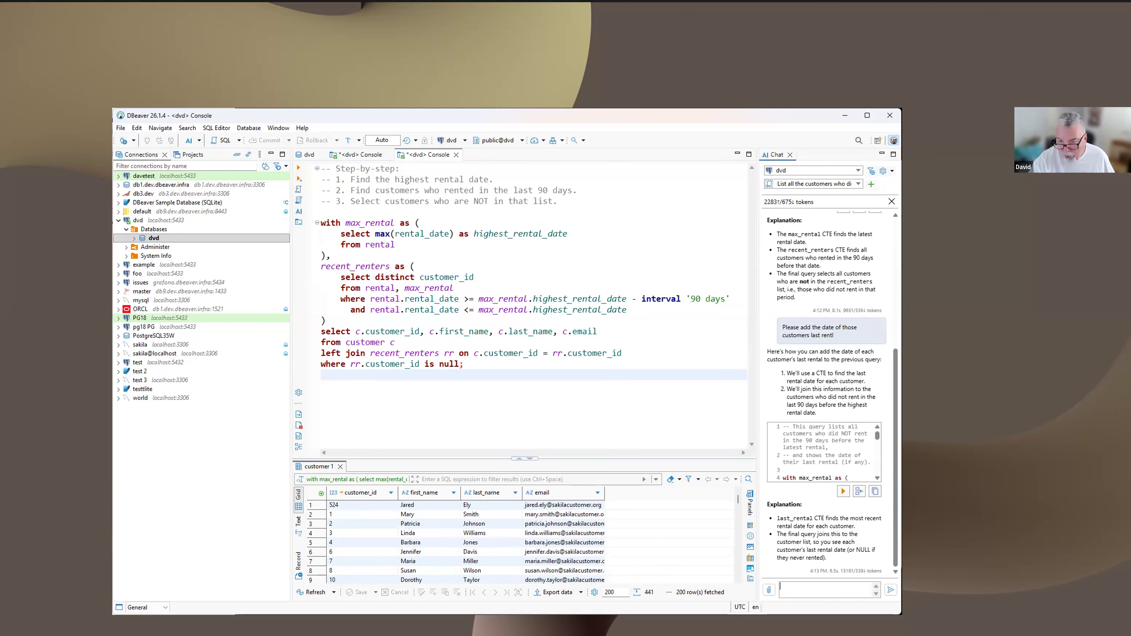
# - Insert the generated query with the last_rental CTE below the first query, execute it, and check the last_rental_date values
pyautogui.click(660, 415)
pyautogui.press('Return')
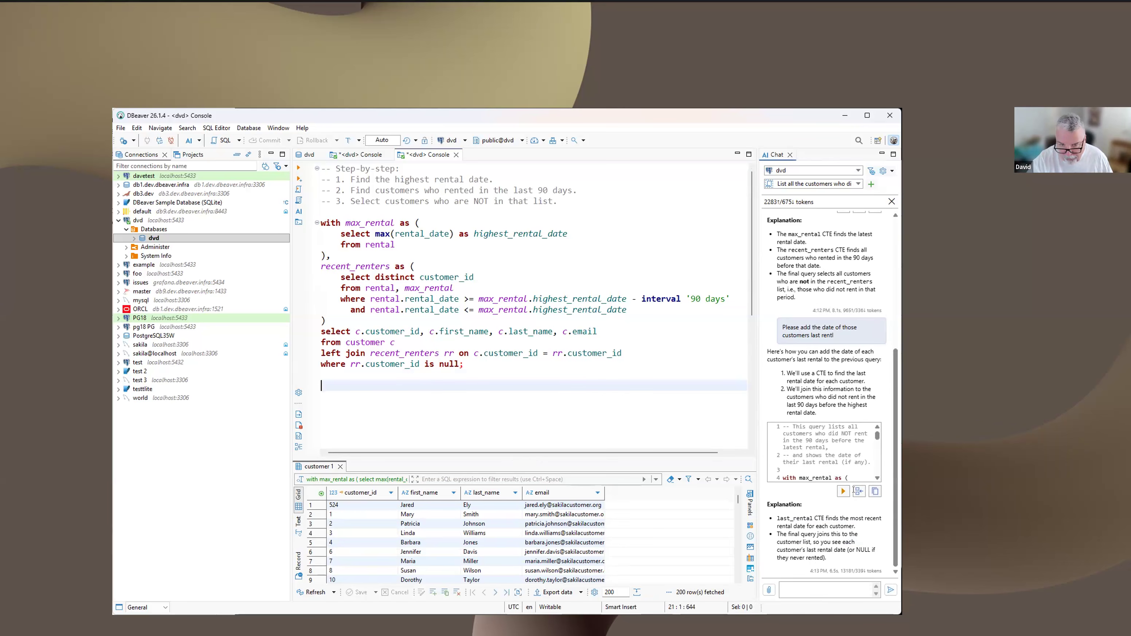
pyautogui.write("-- This query lists all customers who did NOT rent in the 90 days before the latest rental, -- and shows the date of their last rental (if any).  with max_rental as (     select max(rental_date) as highest_rental_date     from rental ), recent_renters as (     select distinct customer_id     from rental, max_rental     where rental.rental_date >= max_rental.highest_rental_date - interval '90 days'       and rental.rental_date <= max_rental.highest_rental_date ), last_rental as (     select customer_id, max(rental_date) as last_rental_date     from rental     group by customer_id ) select     c.customer_id,     c.first_name,     c.last_name,     c.email,     lr.last_rental_date from customer c left join recent_renters rr on c.customer_id = rr.customer_id left join last_rental lr on c.customer_id = lr.customer_id where rr.customer_id is null;")
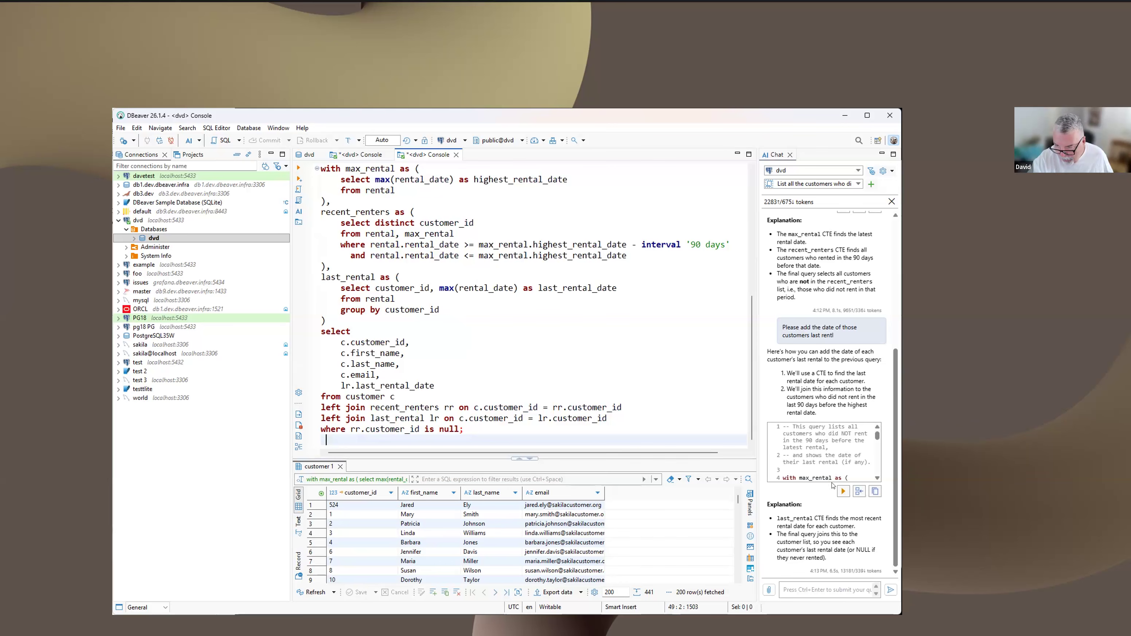
pyautogui.click(842, 492)
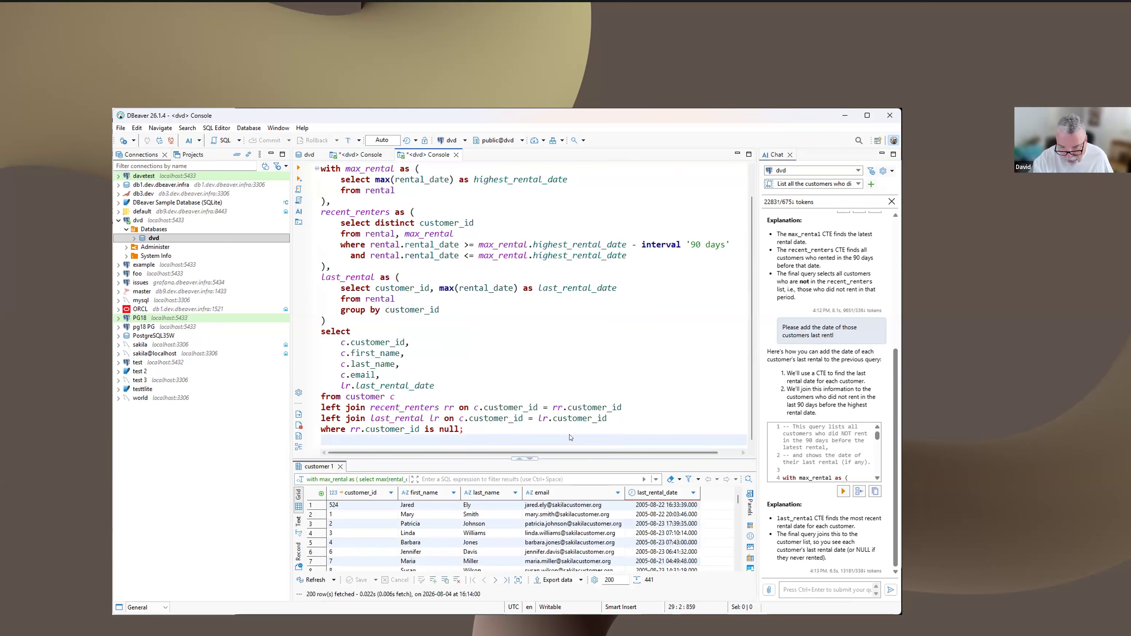
pyautogui.click(663, 514)
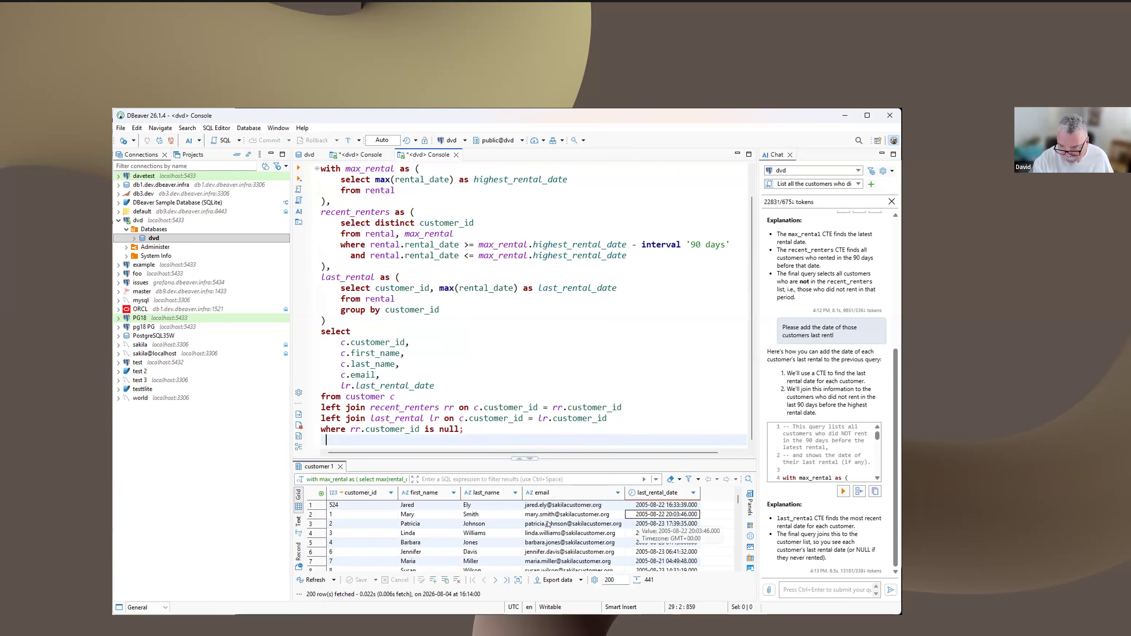
pyautogui.click(651, 524)
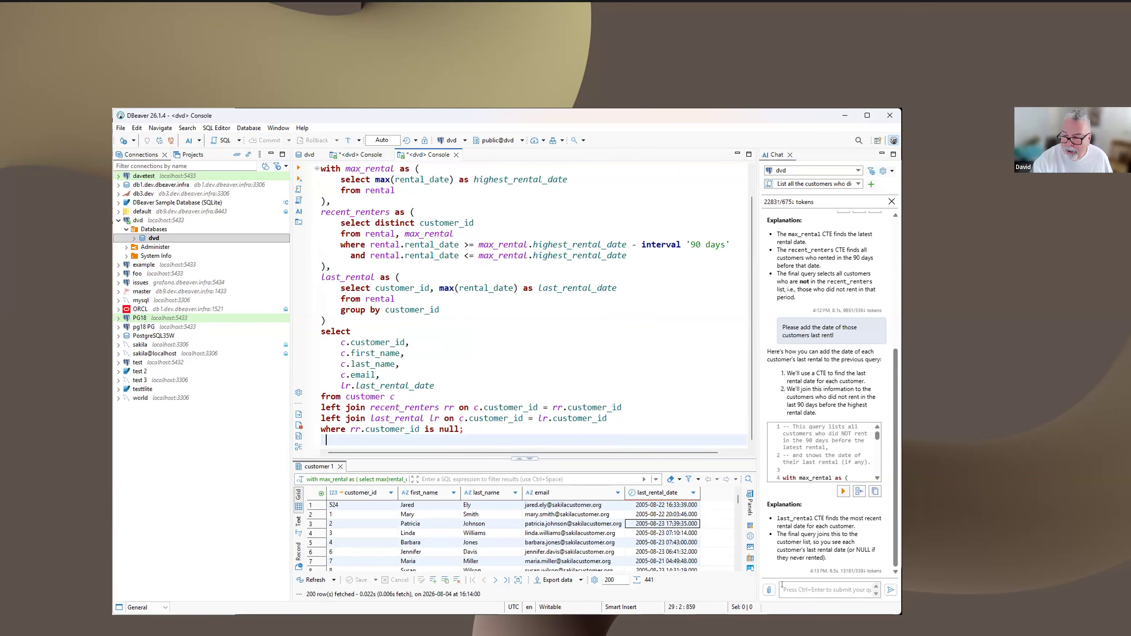
# - Submit the AI chat prompt "How do I add gps information on the customnes to the schema"
pyautogui.click(796, 594)
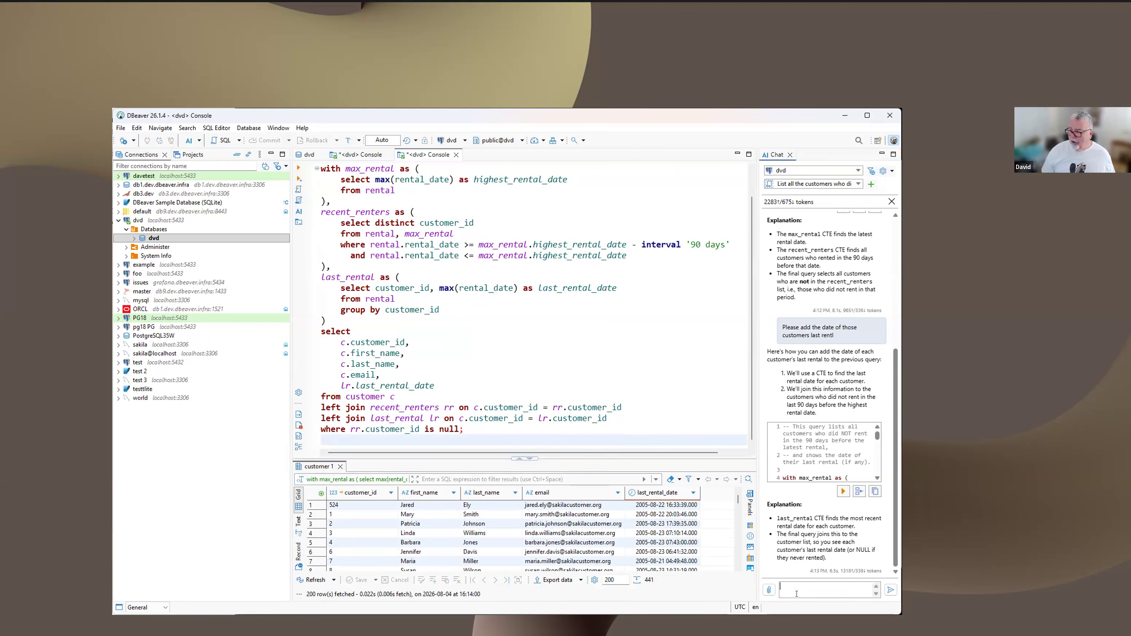
pyautogui.write('How do I add gps information o')
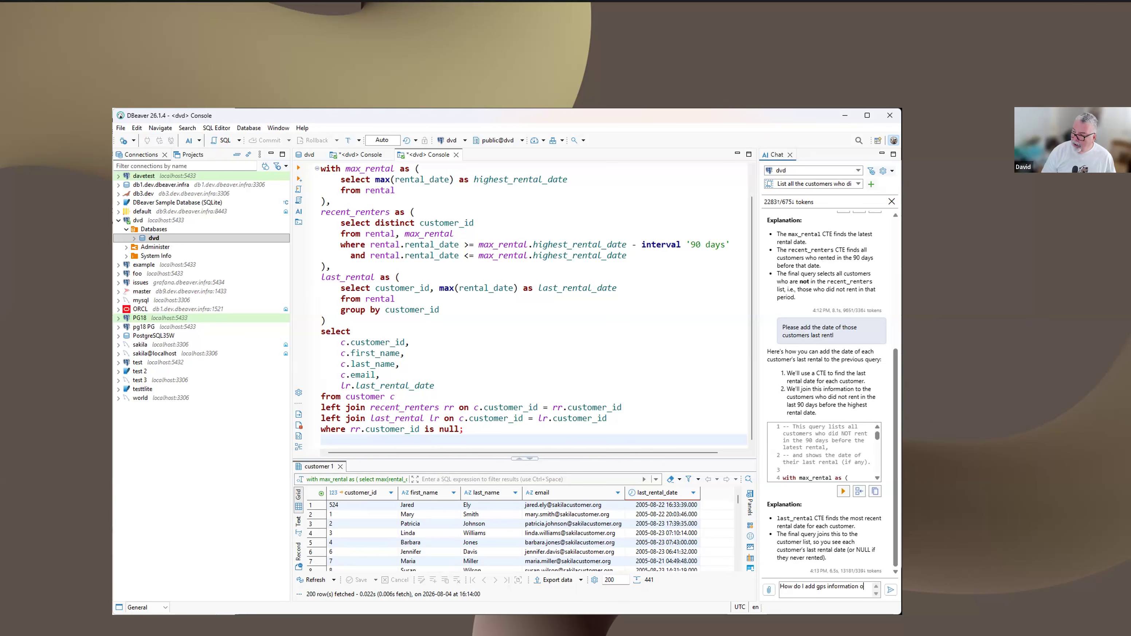
pyautogui.write('n the custoim')
pyautogui.press('BackSpace')
pyautogui.press('BackSpace')
pyautogui.write('mnes to the ')
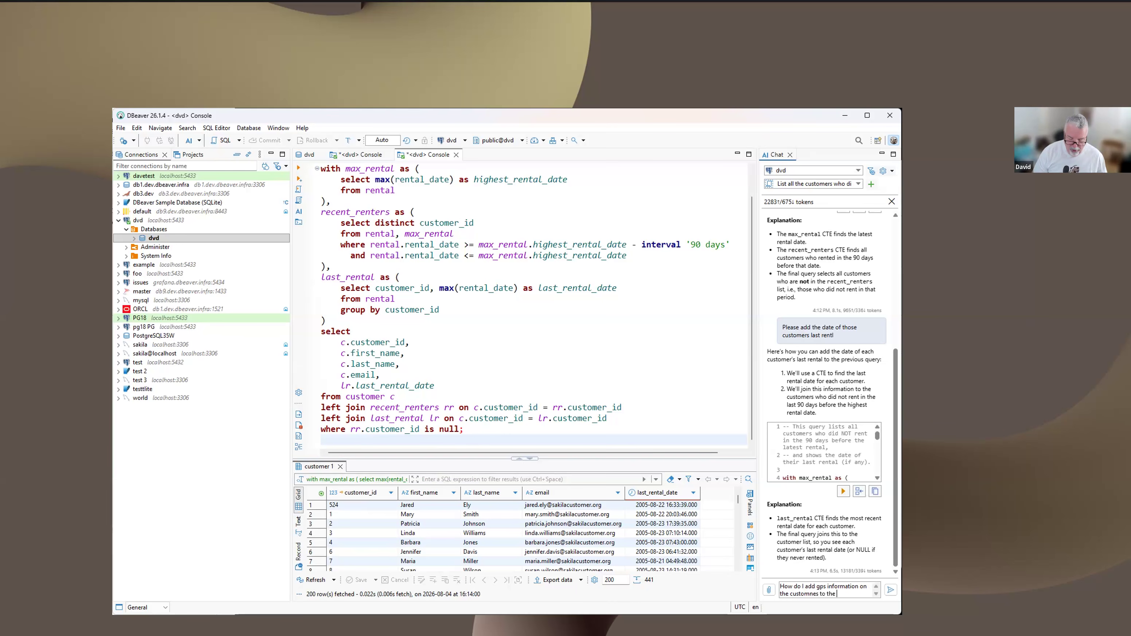
pyautogui.write('chema')
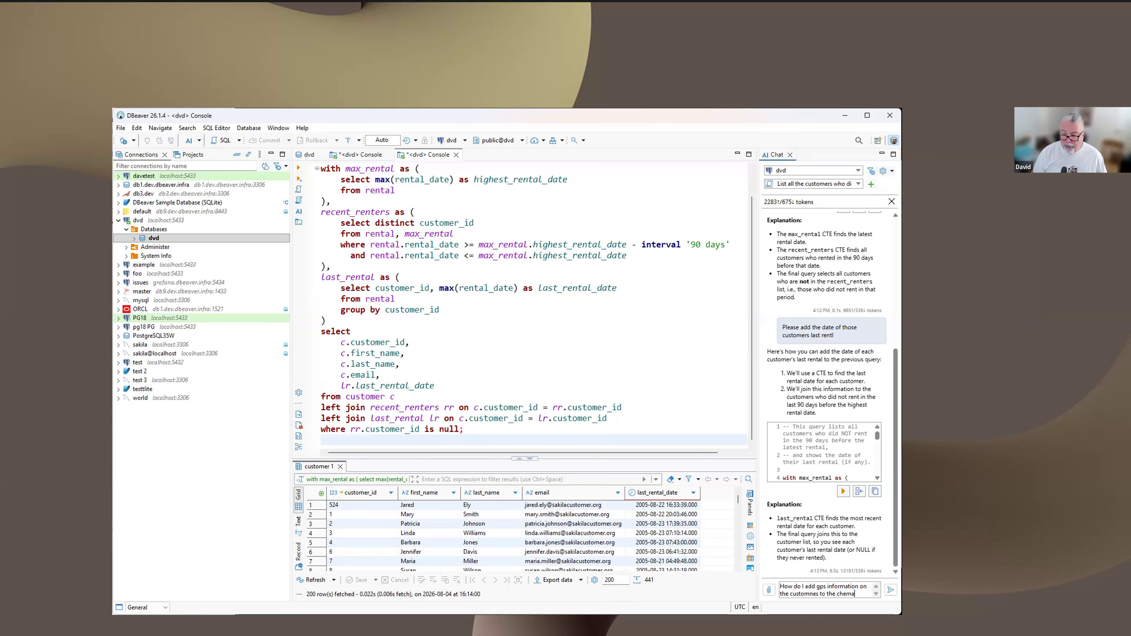
pyautogui.press('BackSpace')
pyautogui.press('BackSpace')
pyautogui.press('BackSpace')
pyautogui.press('BackSpace')
pyautogui.press('BackSpace')
pyautogui.write('schem')
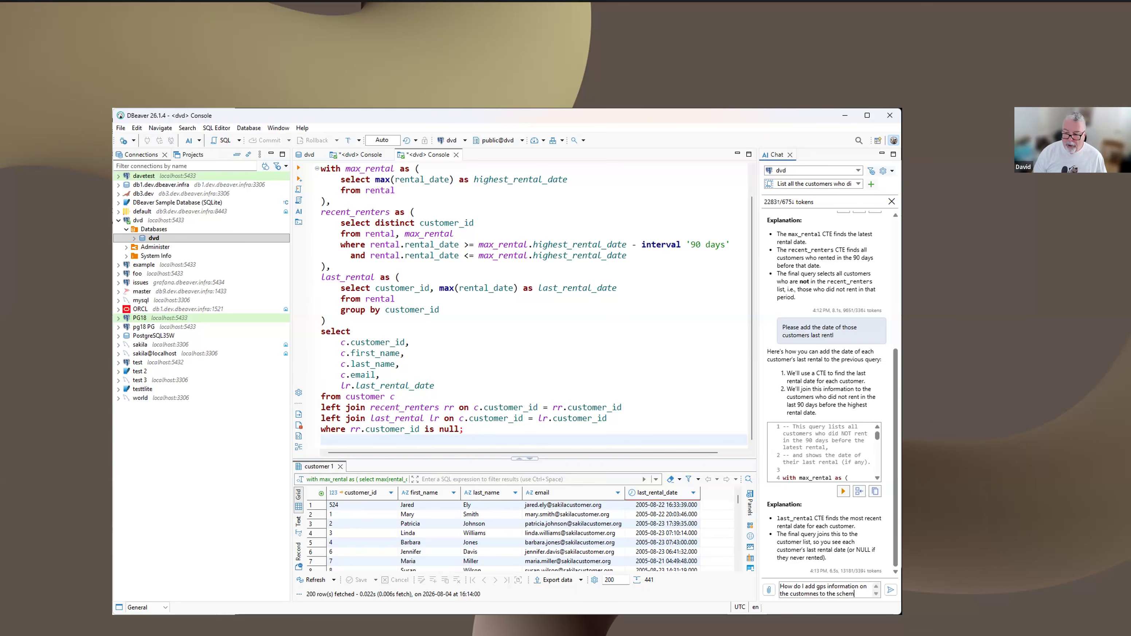
pyautogui.write('a')
pyautogui.hotkey('ctrl', 'Return')
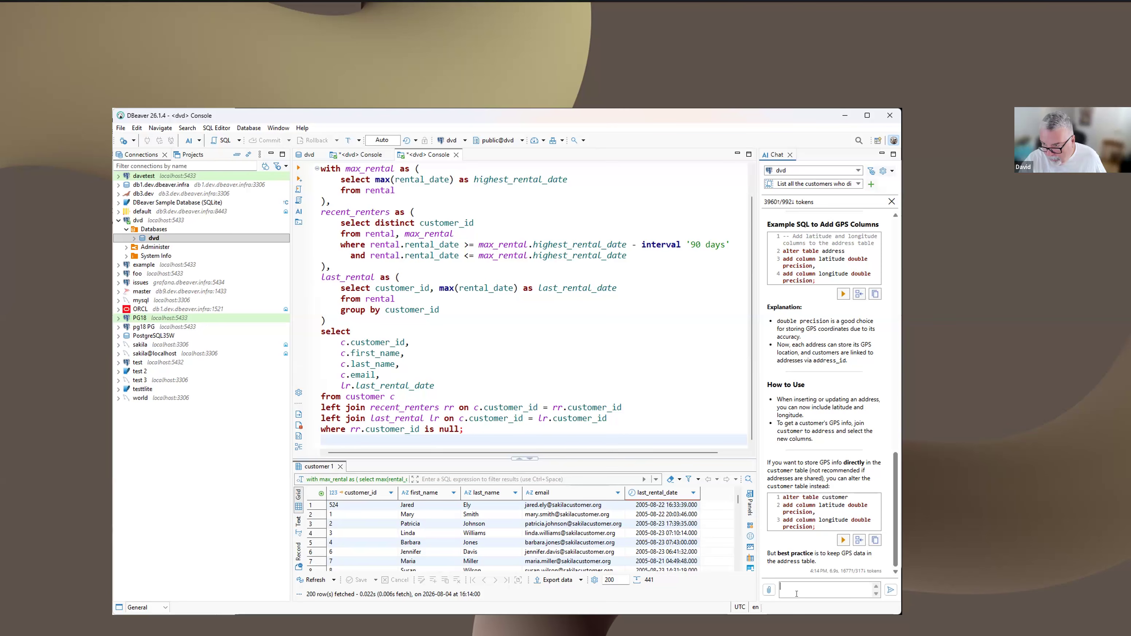
# - Review the GPS answer, then insert and execute the statement adding double precision latitude and longitude columns to the address table
pyautogui.scroll(4, 796, 593)
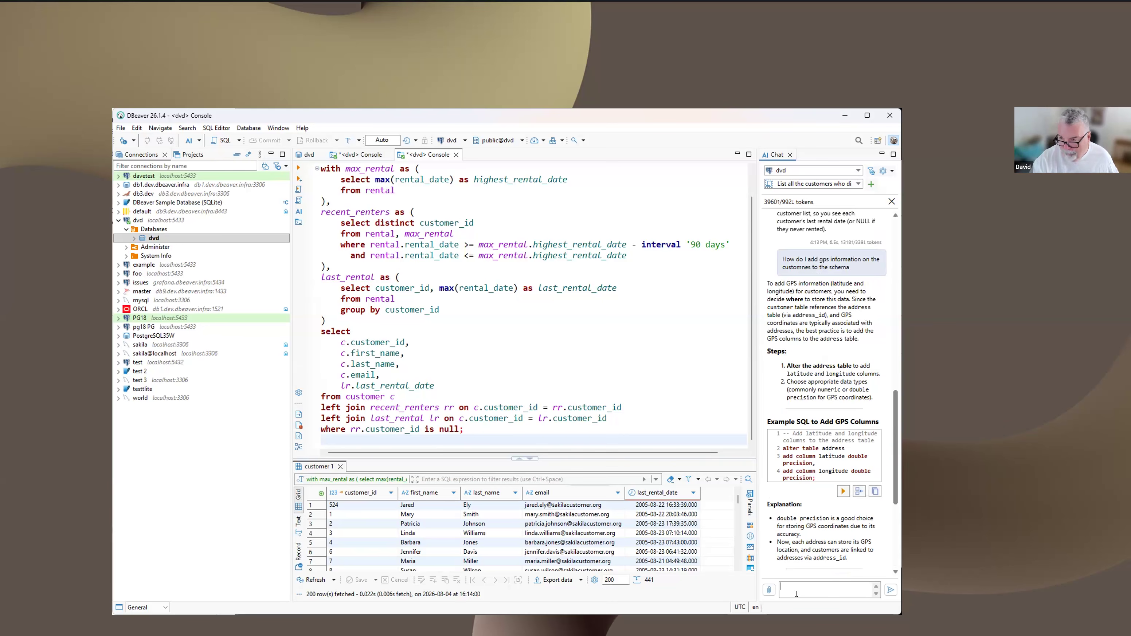
pyautogui.scroll(-3, 796, 593)
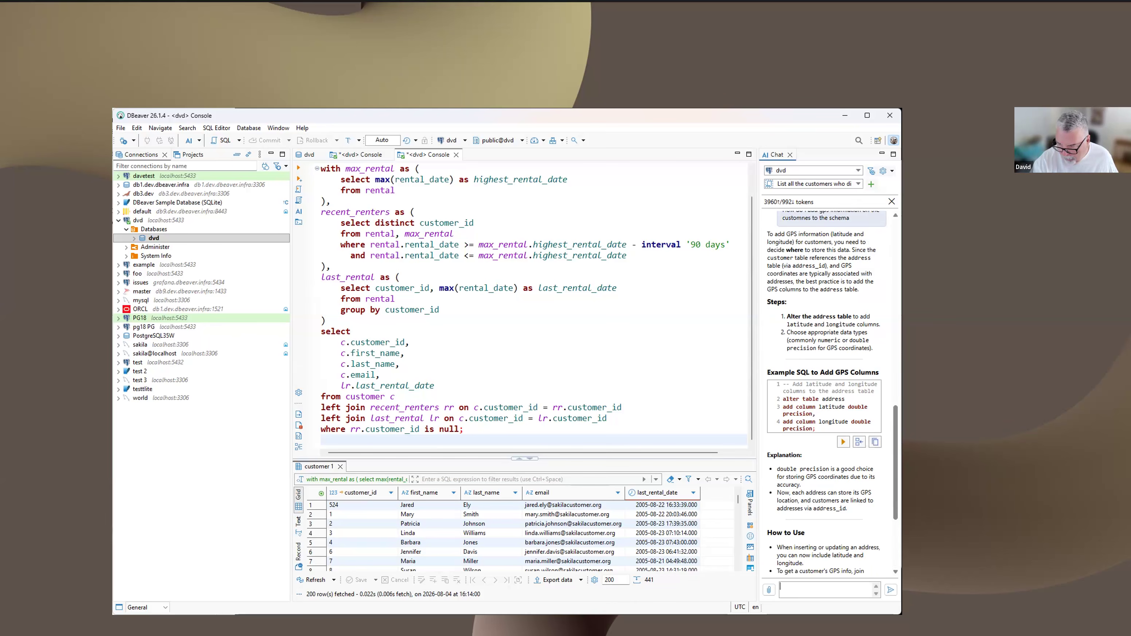
pyautogui.click(859, 441)
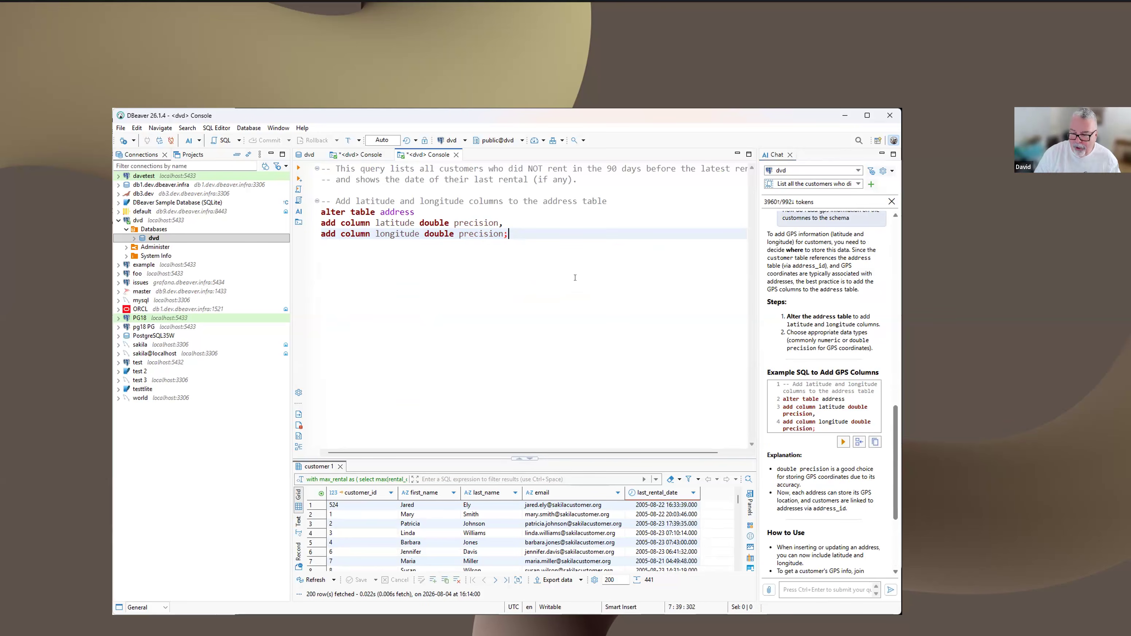
pyautogui.click(298, 168)
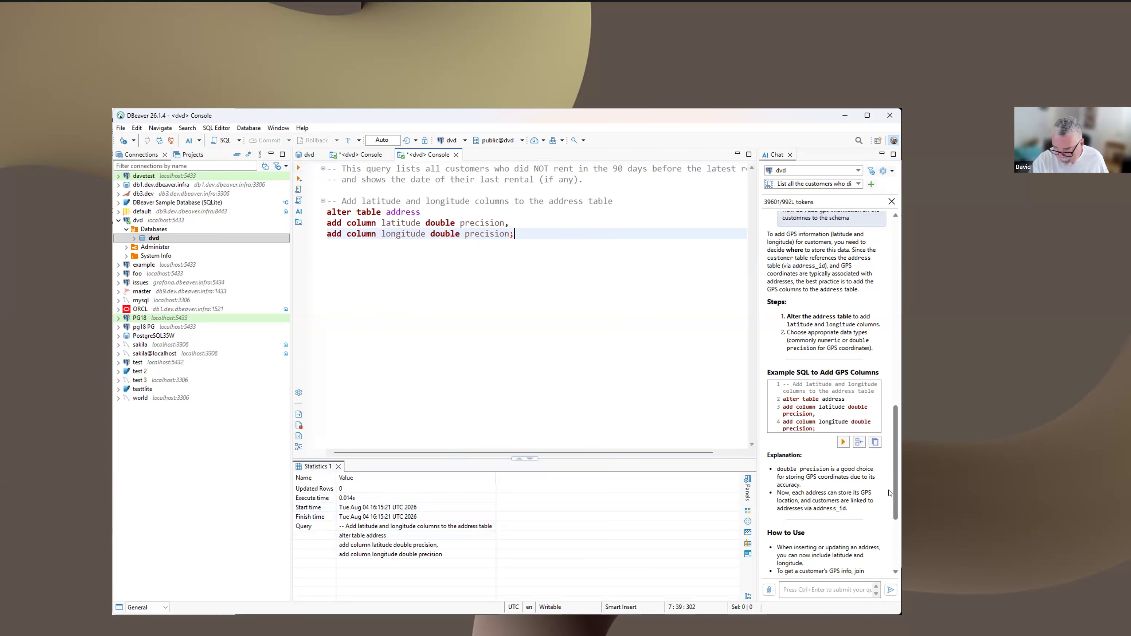
# - Submit the AI chat prompt "How do I find the top five films in the top three metro areas"
pyautogui.scroll(-4, 828, 392)
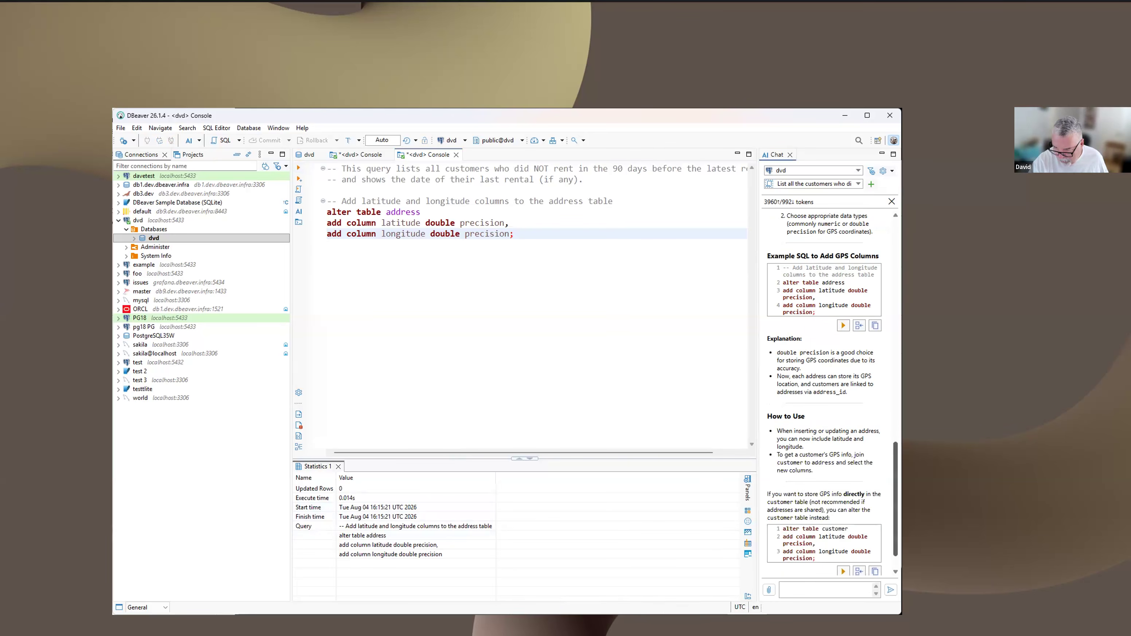
pyautogui.click(825, 590)
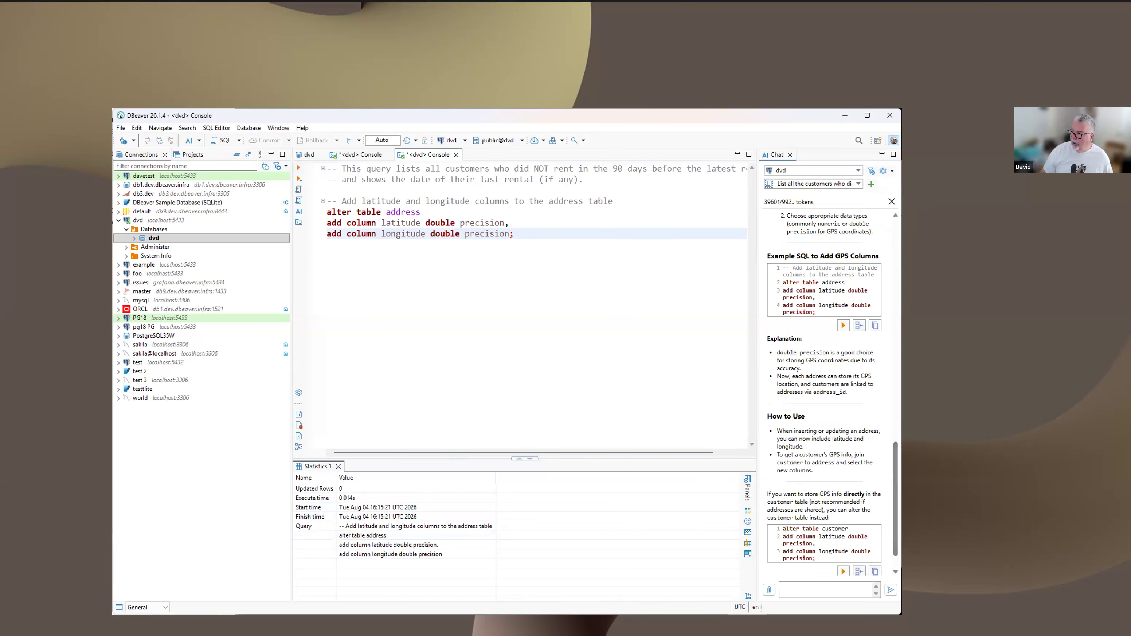
pyautogui.write('How do I find the top five films in the top three metro areas')
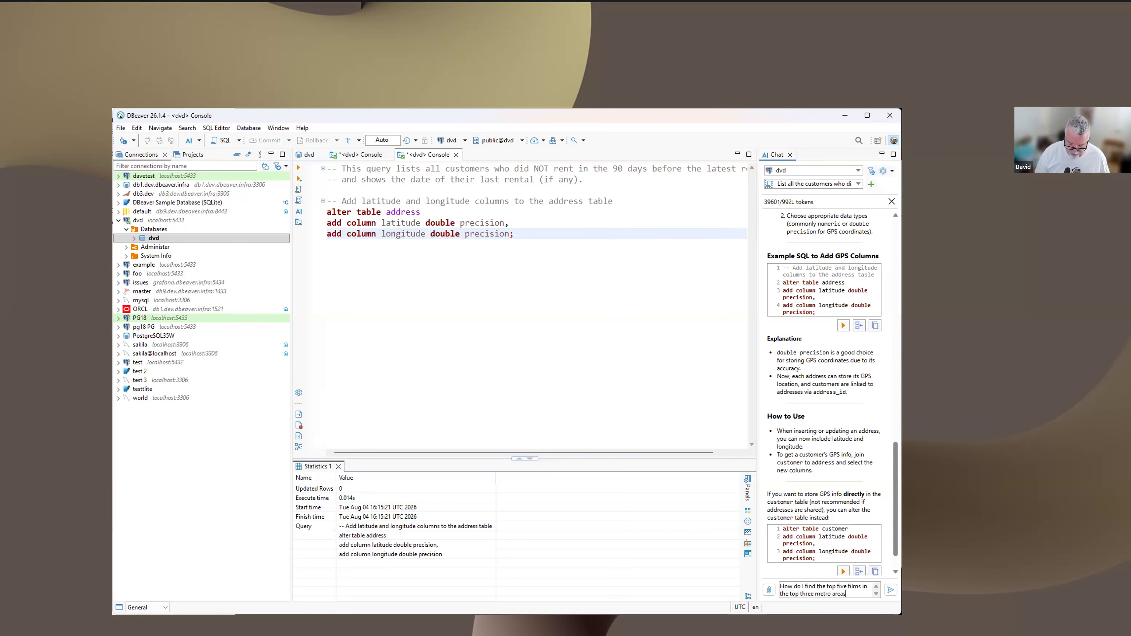
pyautogui.hotkey('ctrl', 'Return')
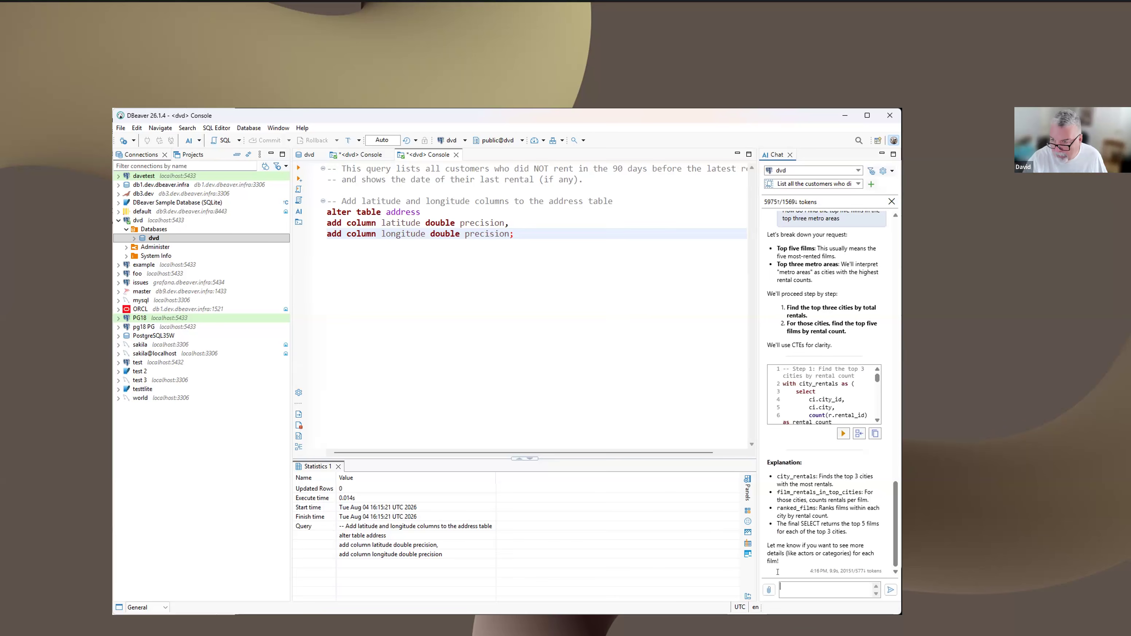
# - Read the top-films answer, insert its generated query into the SQL console, and review the query's three steps
pyautogui.scroll(3, 777, 572)
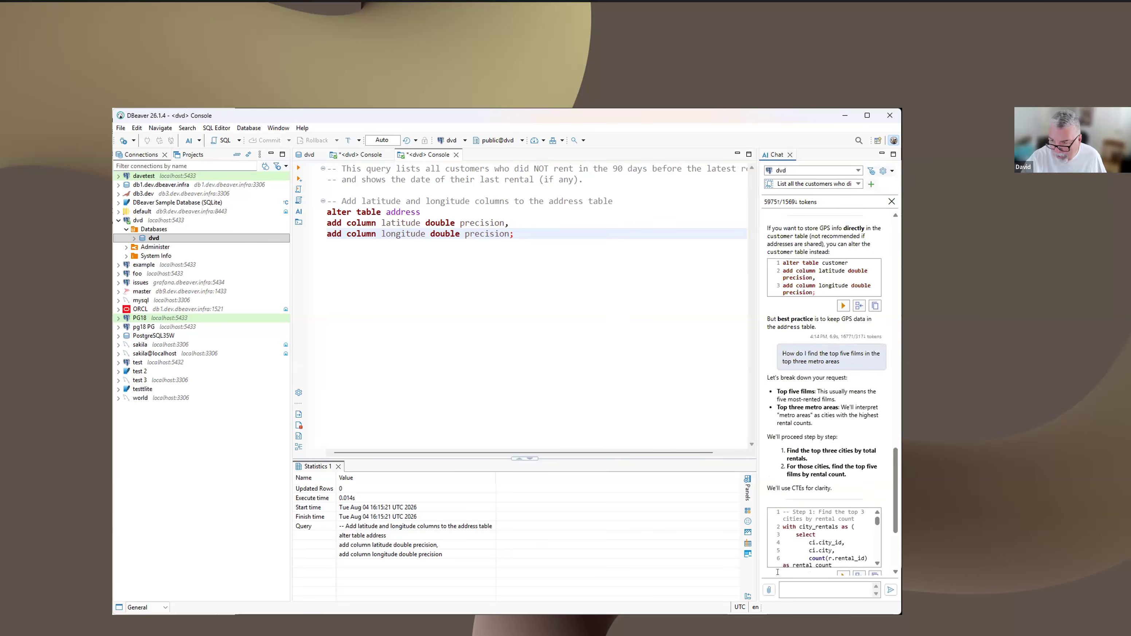
pyautogui.scroll(-2, 777, 572)
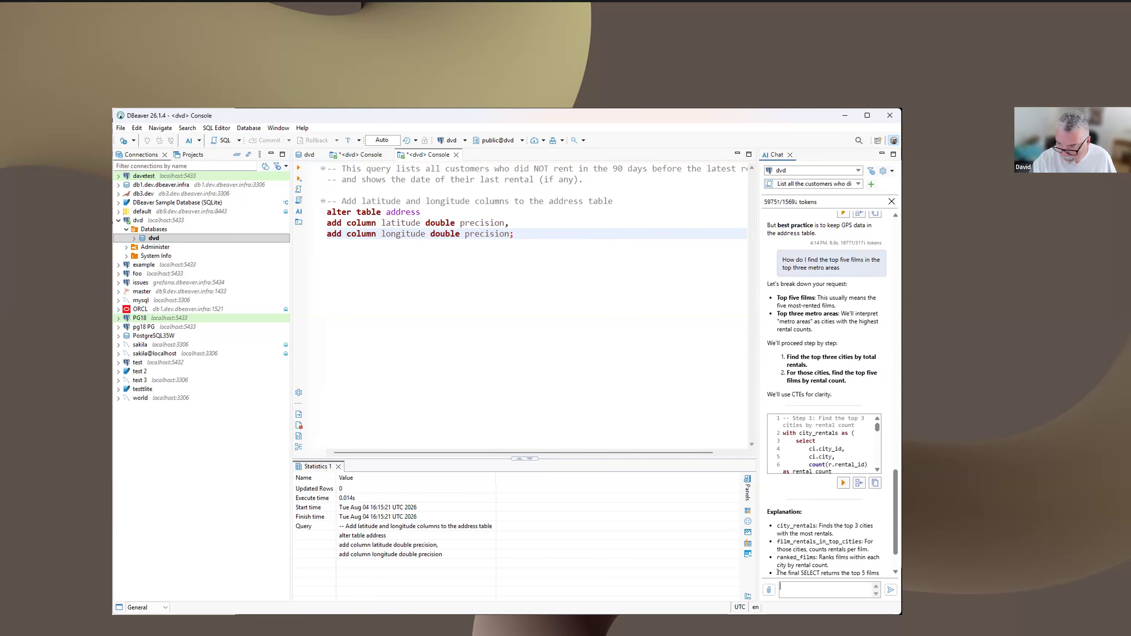
pyautogui.scroll(-1, 777, 572)
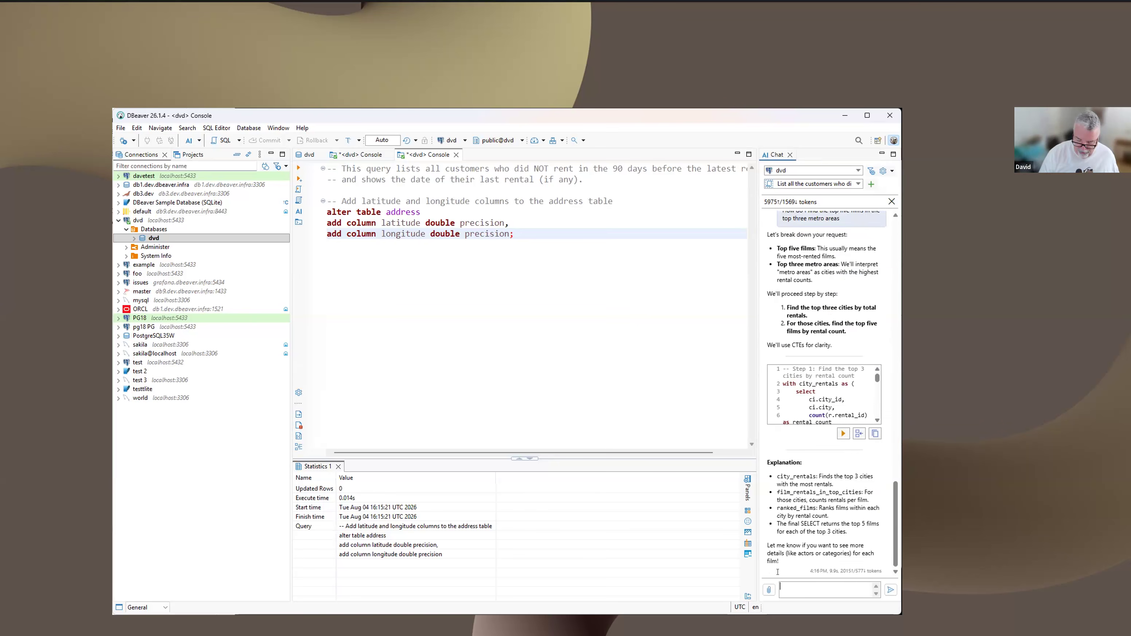
pyautogui.click(574, 253)
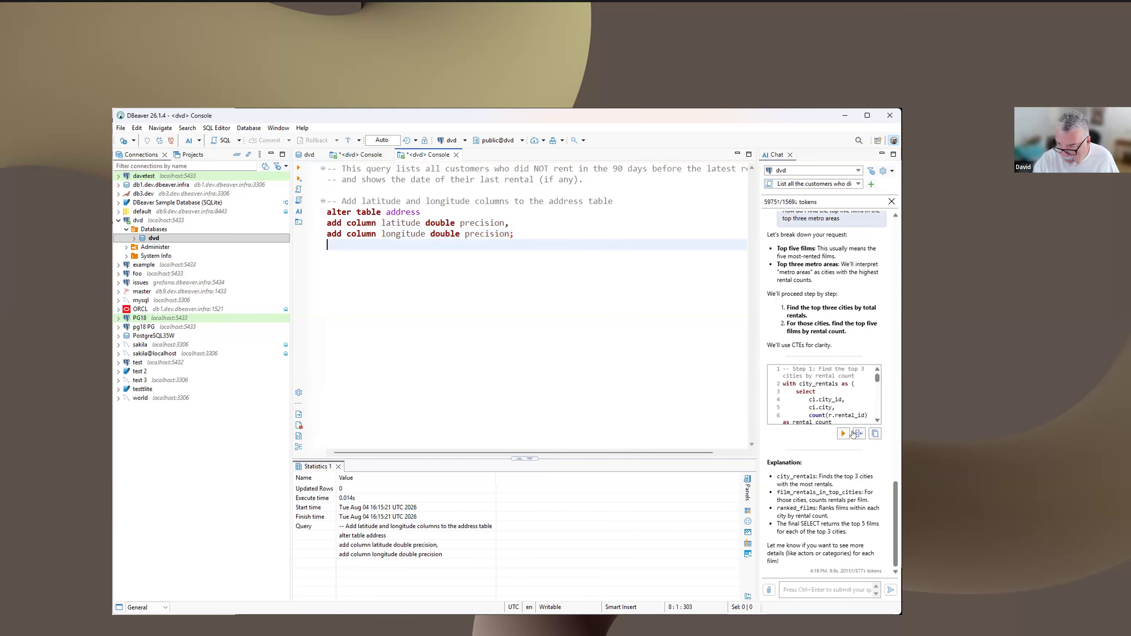
pyautogui.hotkey('ctrl', 'v')
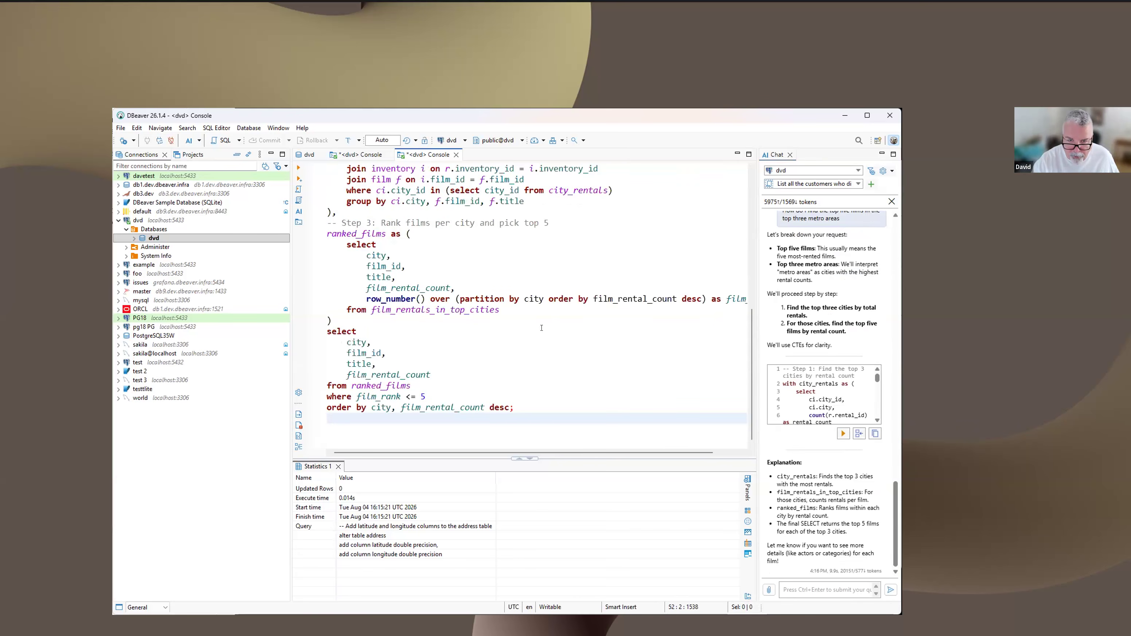
pyautogui.scroll(9, 541, 328)
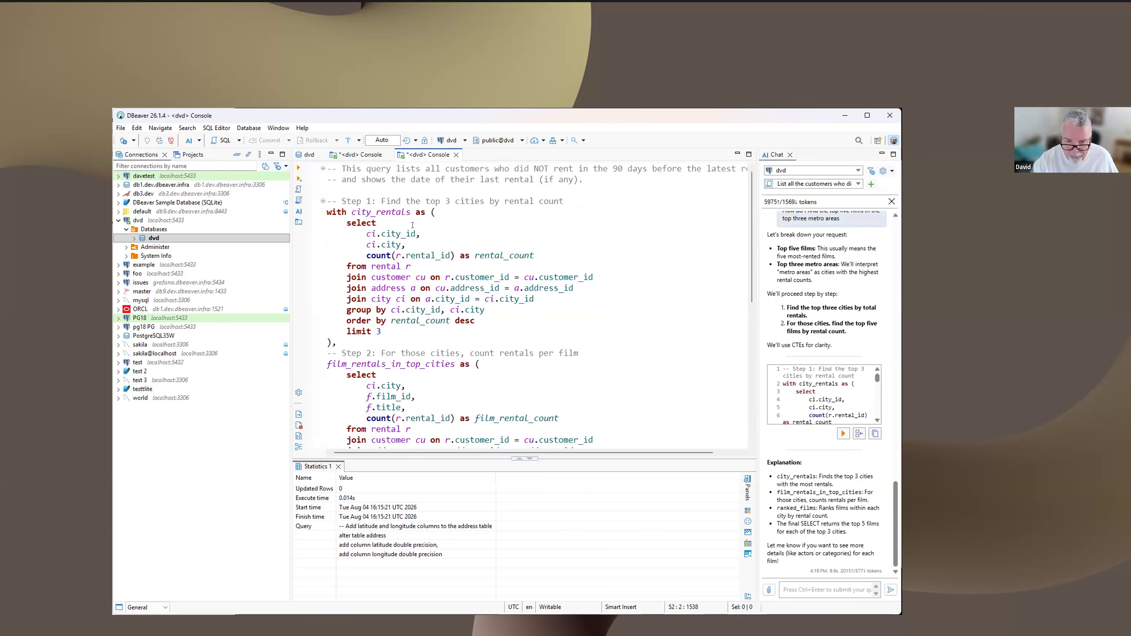
pyautogui.scroll(-5, 412, 225)
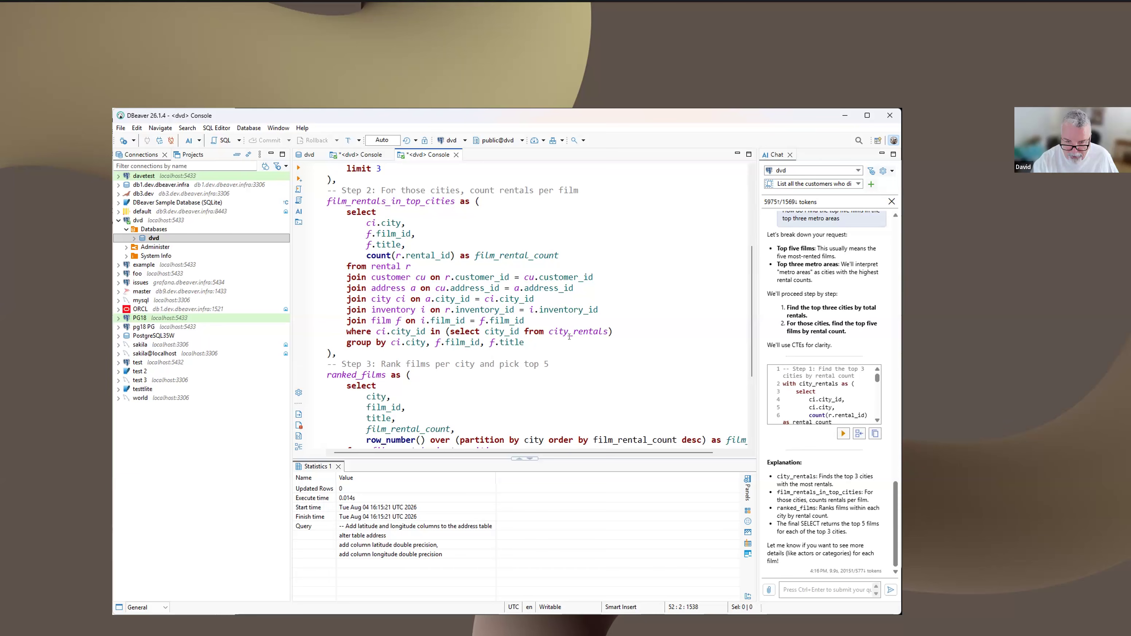
# - Read through the ranking part of the generated top-films query, then execute it and examine its results by city
pyautogui.scroll(-1, 570, 336)
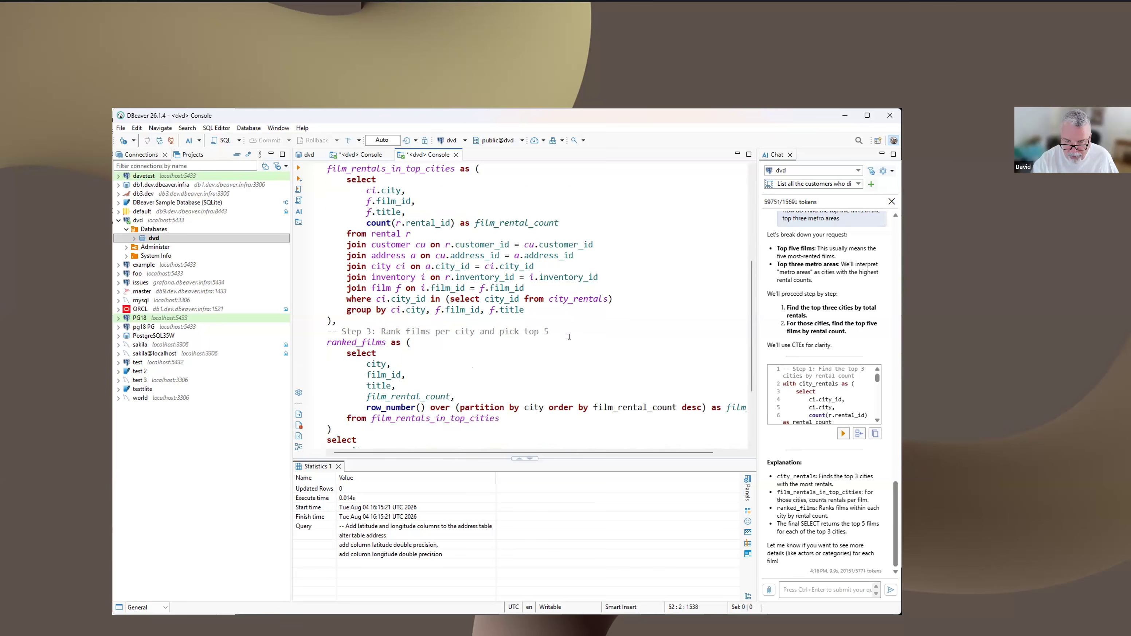
pyautogui.scroll(-3, 570, 336)
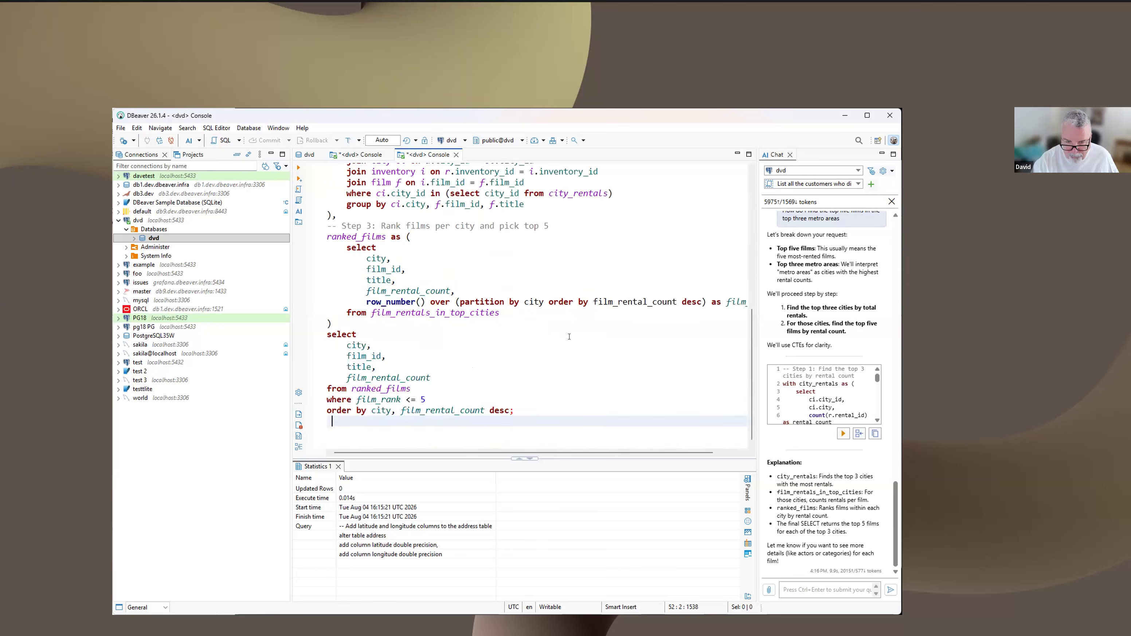
pyautogui.click(843, 433)
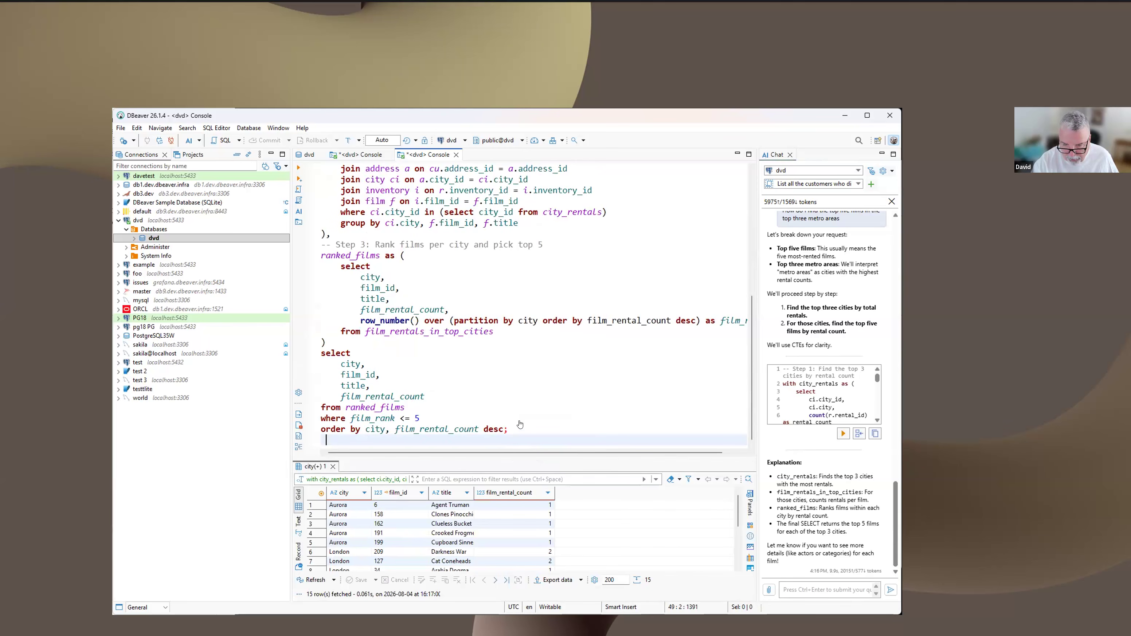
pyautogui.click(519, 458)
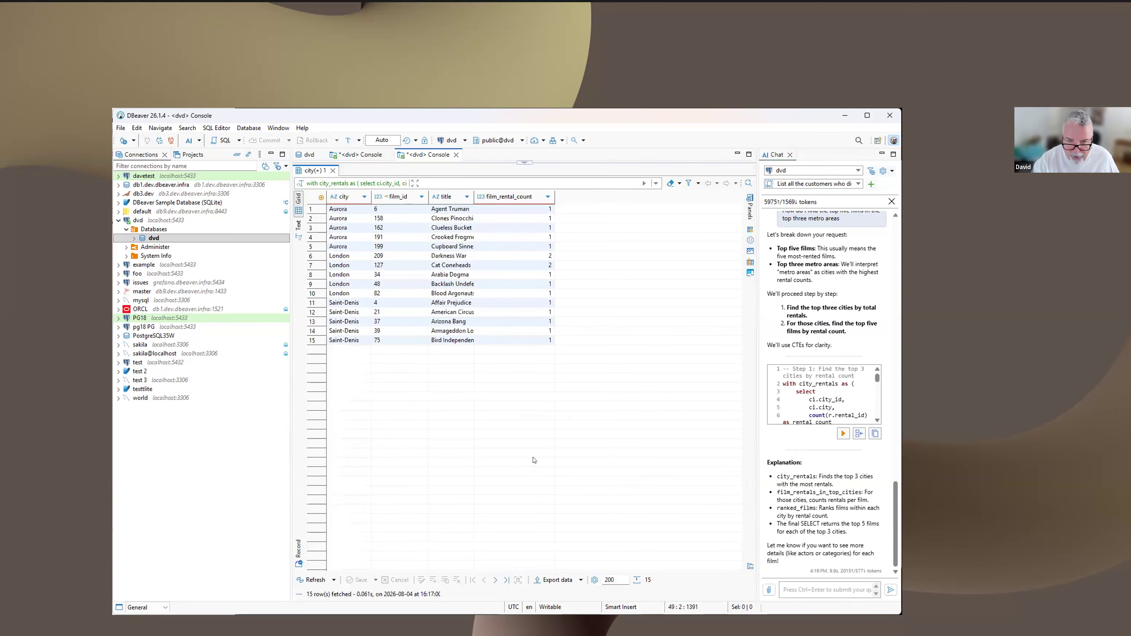
pyautogui.click(505, 222)
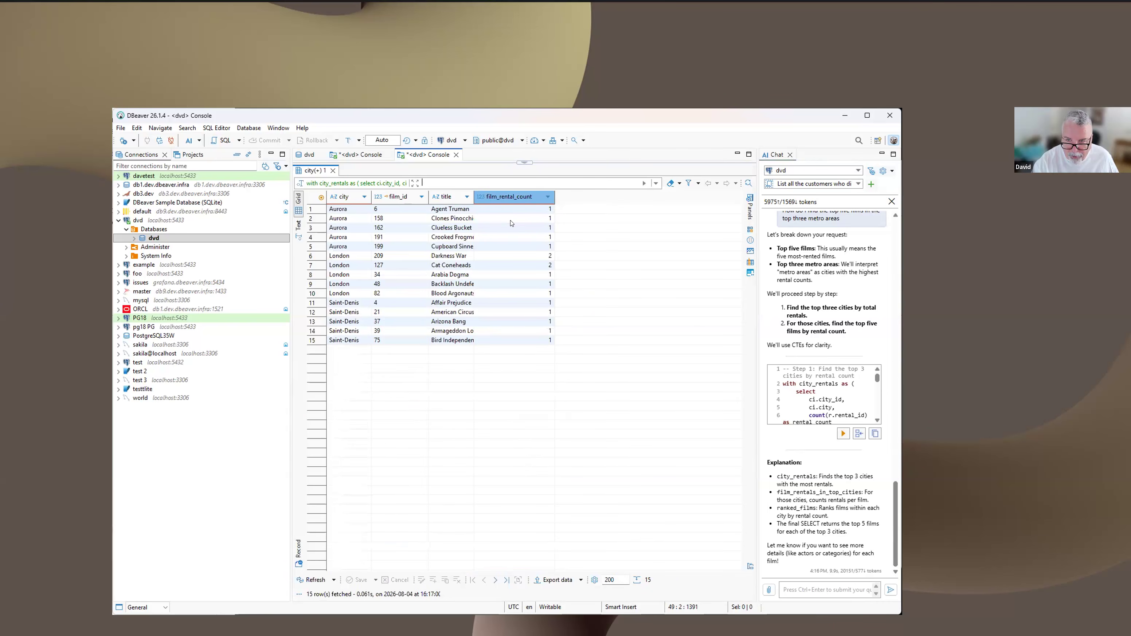
pyautogui.hotkey('ctrl', 'shift', '6')
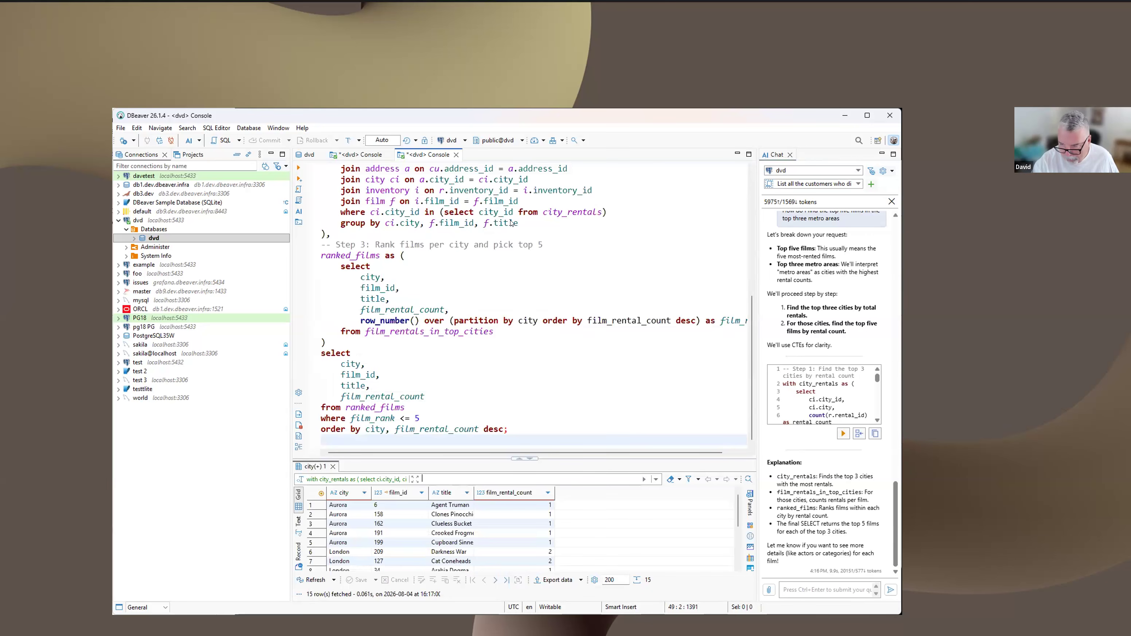
# - Submit the AI chat prompt "Make that the top five metros areas by revenue"
pyautogui.click(805, 591)
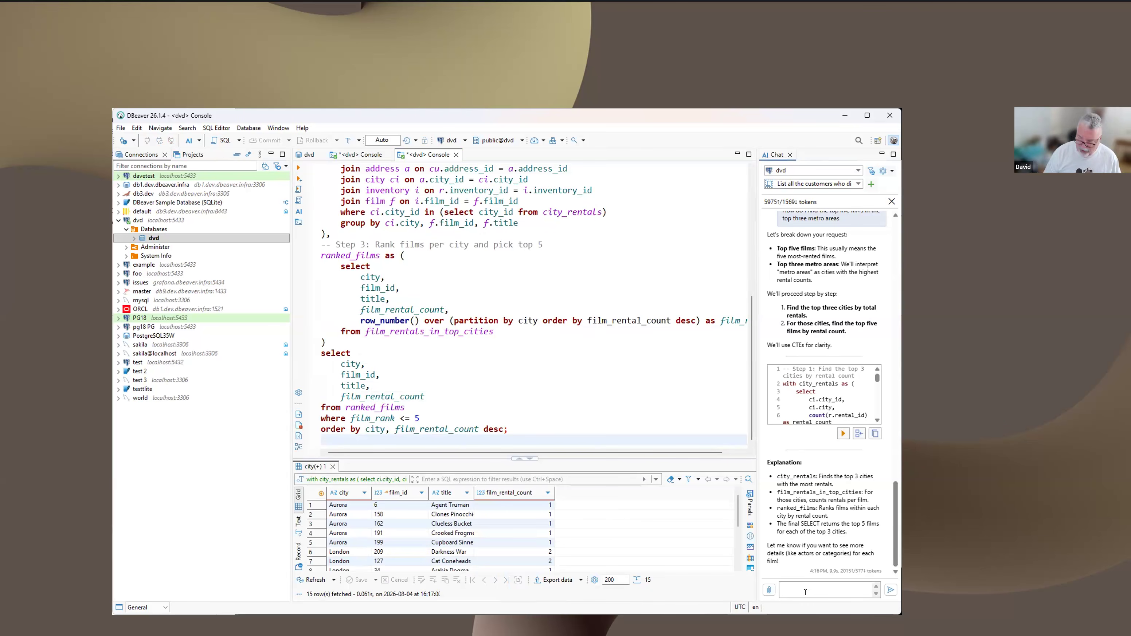
pyautogui.write('Malke')
pyautogui.press('BackSpace')
pyautogui.press('BackSpace')
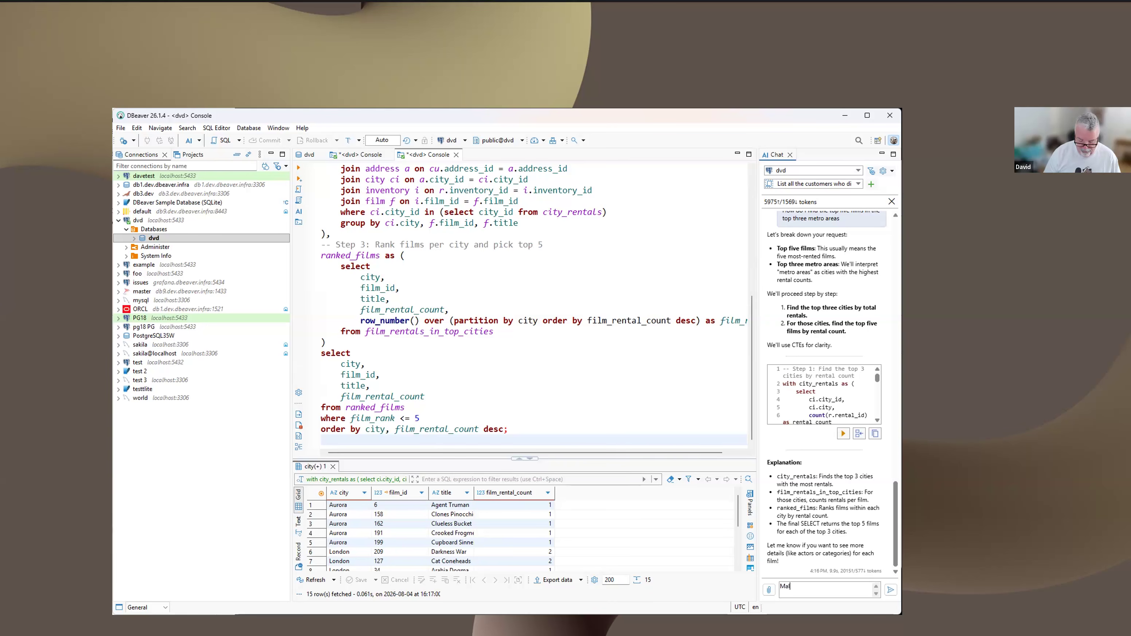
pyautogui.write('that the top five met')
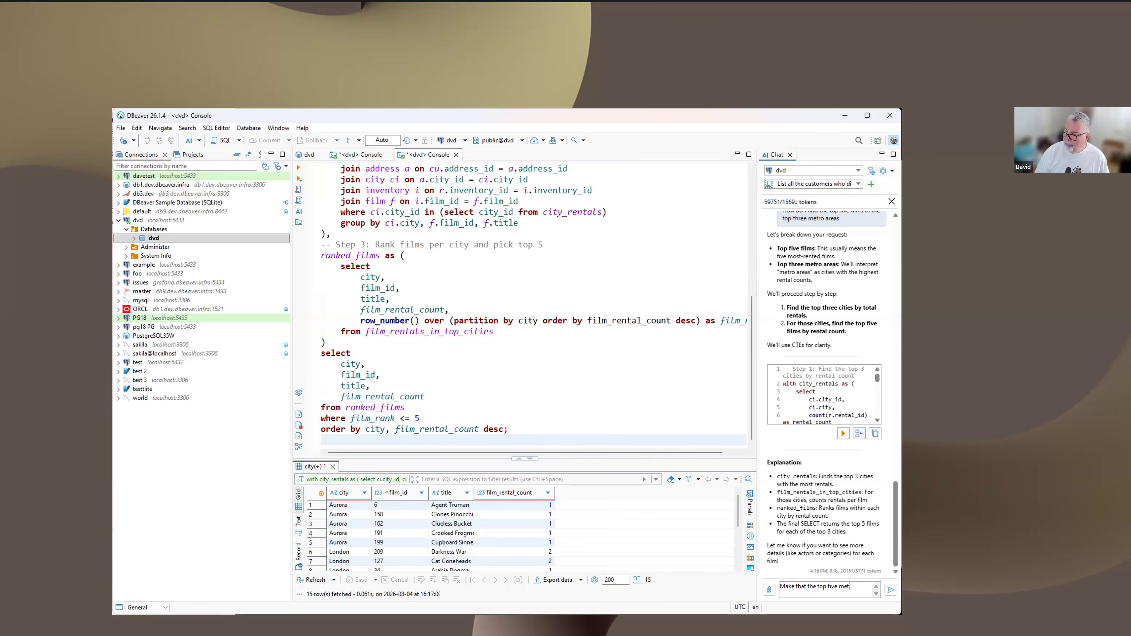
pyautogui.write('ros areas by rev')
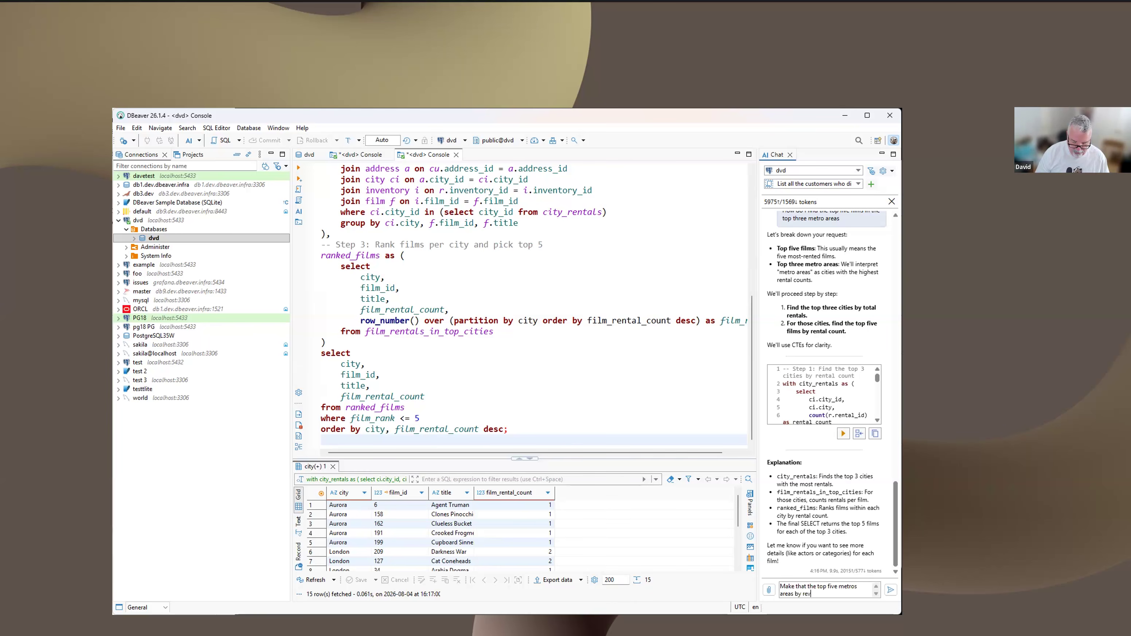
pyautogui.write('enue')
pyautogui.hotkey('ctrl', 'Return')
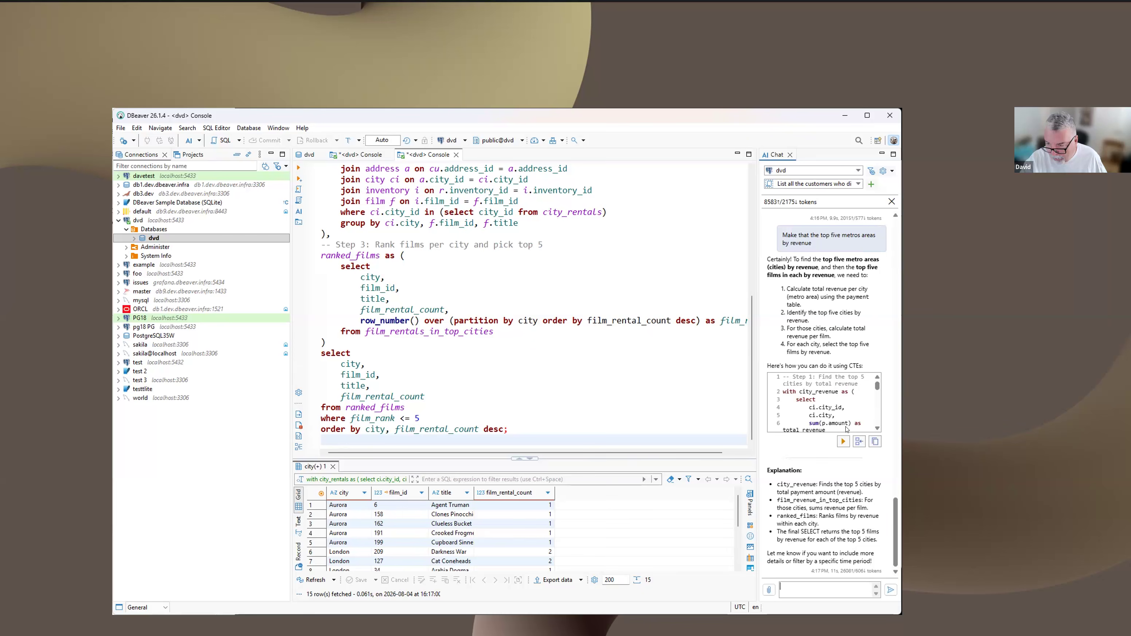
# - Insert the AI-generated query for the top films in the five highest-revenue cities into the console and execute it
pyautogui.click(859, 441)
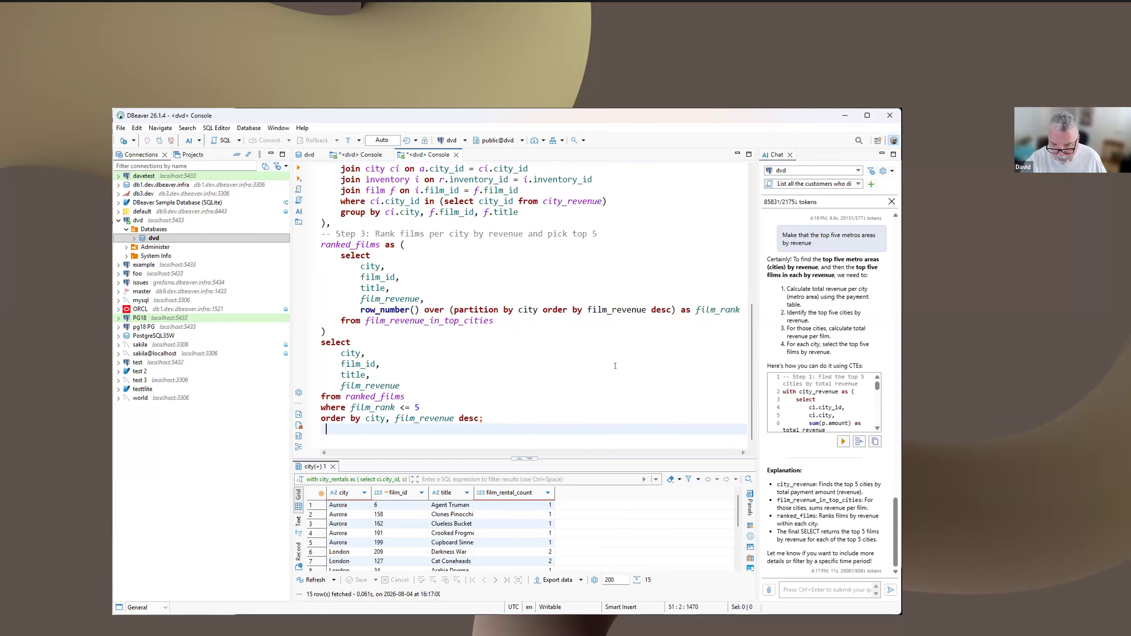
pyautogui.click(841, 443)
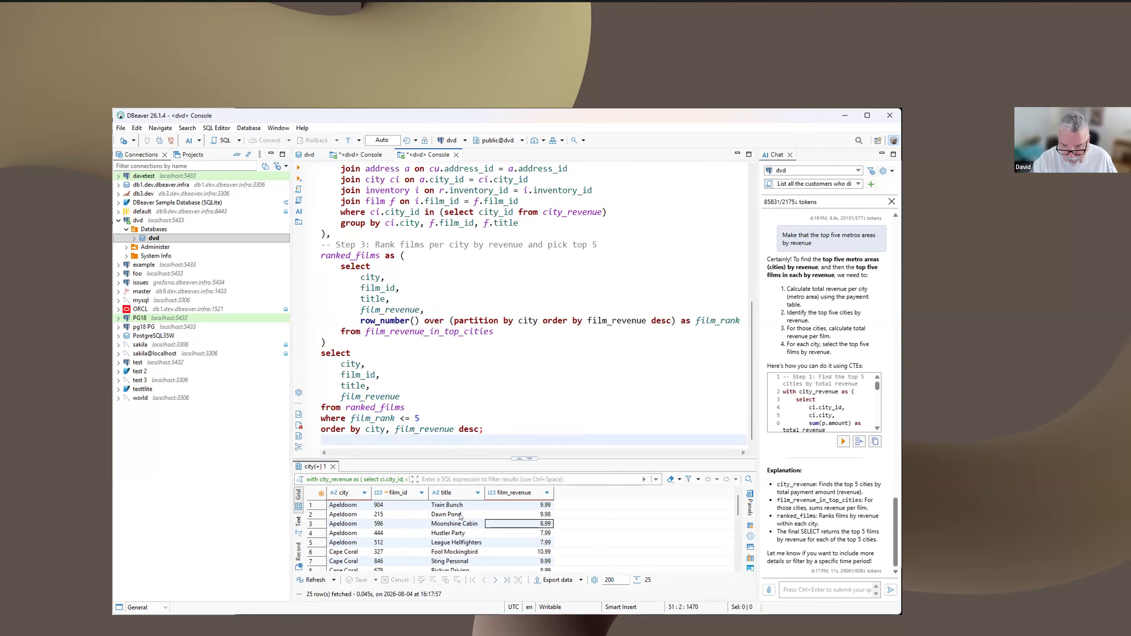
# - Submit the AI chat prompt "Any there any indexes I can add to improve queryu performance"
pyautogui.click(804, 586)
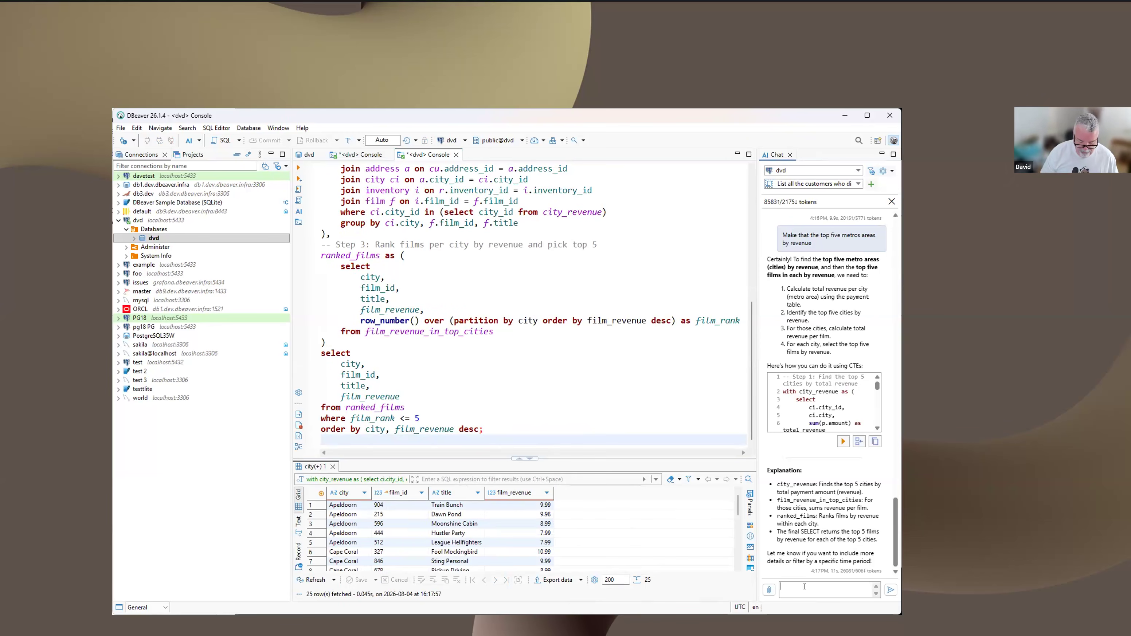
pyautogui.write('Any aea')
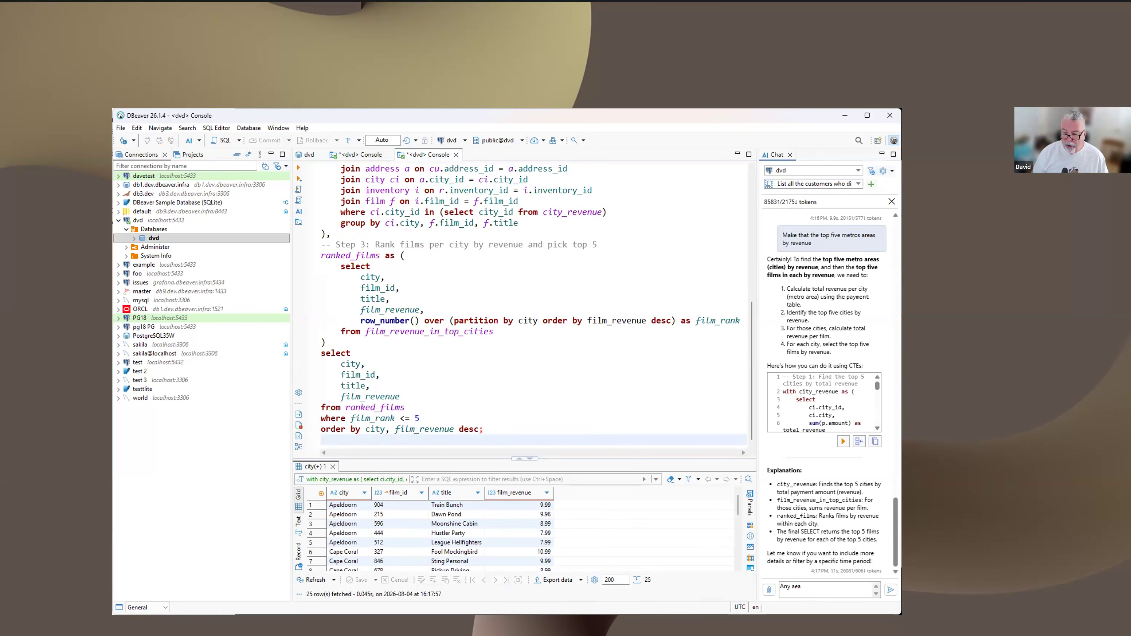
pyautogui.press('BackSpace')
pyautogui.press('BackSpace')
pyautogui.press('BackSpace')
pyautogui.write('tehre')
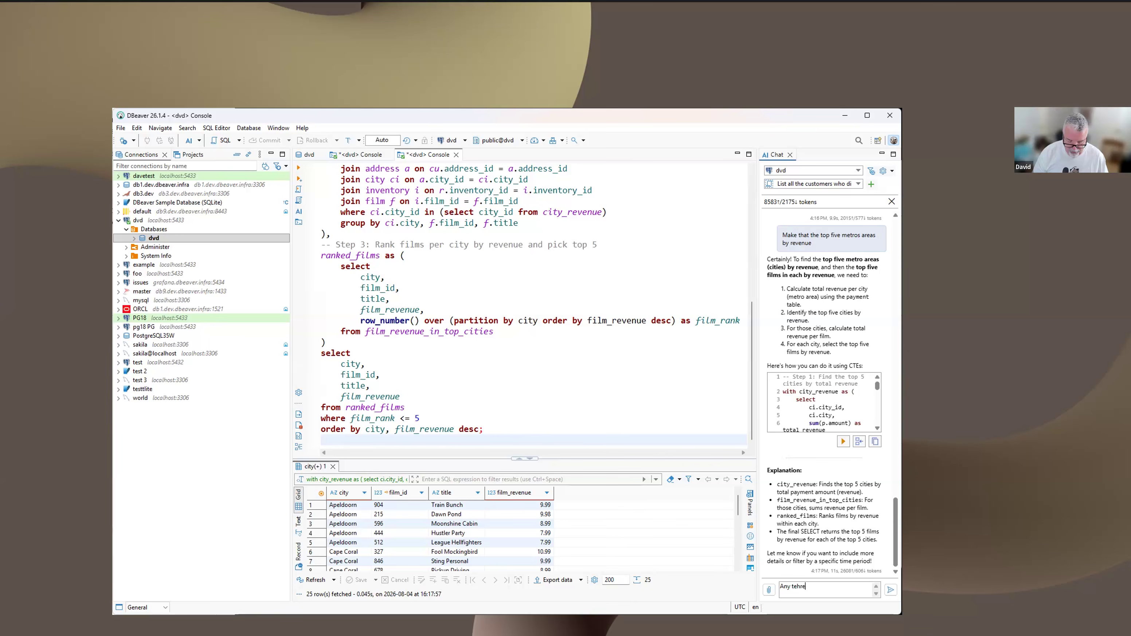
pyautogui.write(' are indexes I can add to pro')
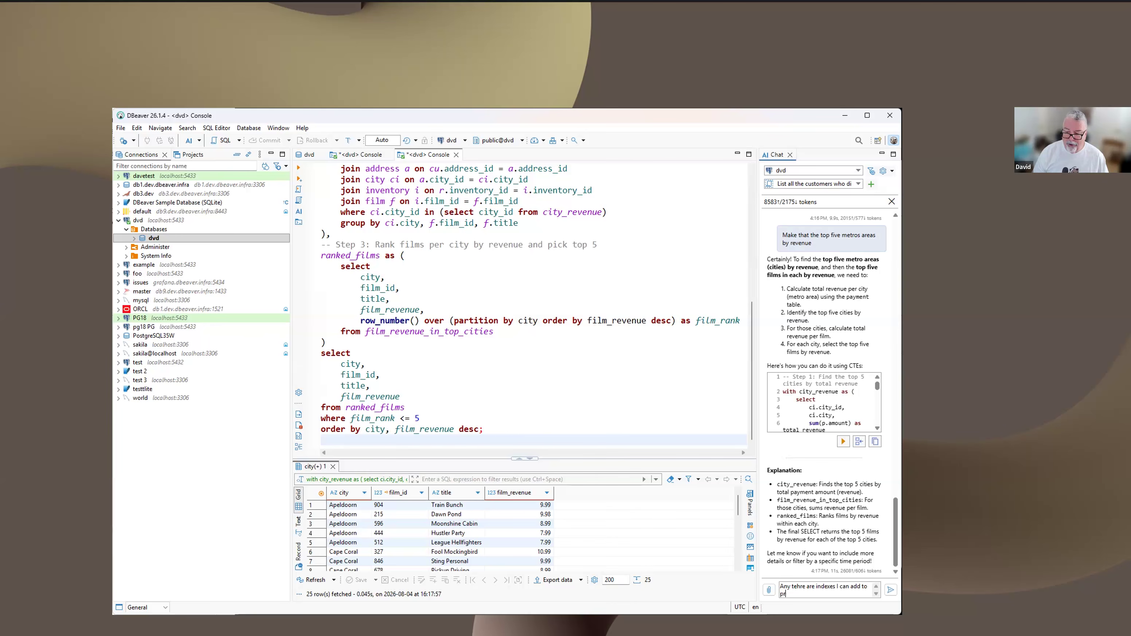
pyautogui.press('BackSpace')
pyautogui.press('BackSpace')
pyautogui.press('BackSpace')
pyautogui.press('BackSpace')
pyautogui.press('BackSpace')
pyautogui.press('BackSpace')
pyautogui.press('BackSpace')
pyautogui.press('BackSpace')
pyautogui.press('BackSpace')
pyautogui.press('BackSpace')
pyautogui.press('BackSpace')
pyautogui.press('BackSpace')
pyautogui.press('BackSpace')
pyautogui.press('BackSpace')
pyautogui.press('BackSpace')
pyautogui.press('BackSpace')
pyautogui.press('BackSpace')
pyautogui.press('BackSpace')
pyautogui.press('BackSpace')
pyautogui.press('BackSpace')
pyautogui.press('BackSpace')
pyautogui.press('BackSpace')
pyautogui.press('BackSpace')
pyautogui.press('BackSpace')
pyautogui.press('BackSpace')
pyautogui.press('BackSpace')
pyautogui.press('BackSpace')
pyautogui.press('BackSpace')
pyautogui.press('BackSpace')
pyautogui.press('BackSpace')
pyautogui.press('BackSpace')
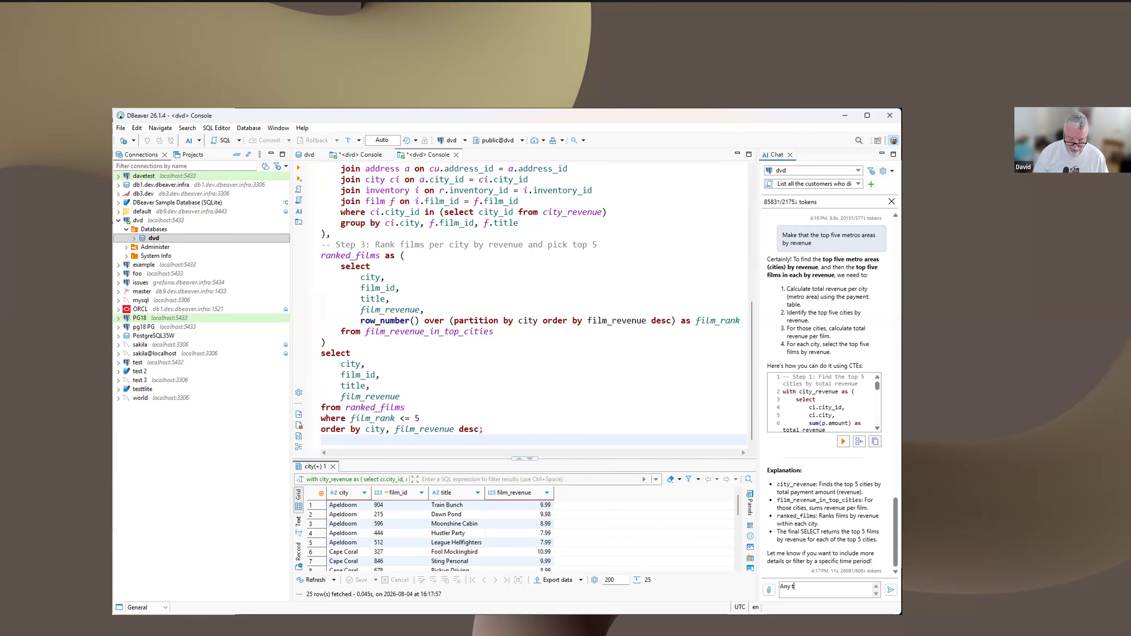
pyautogui.write('there an')
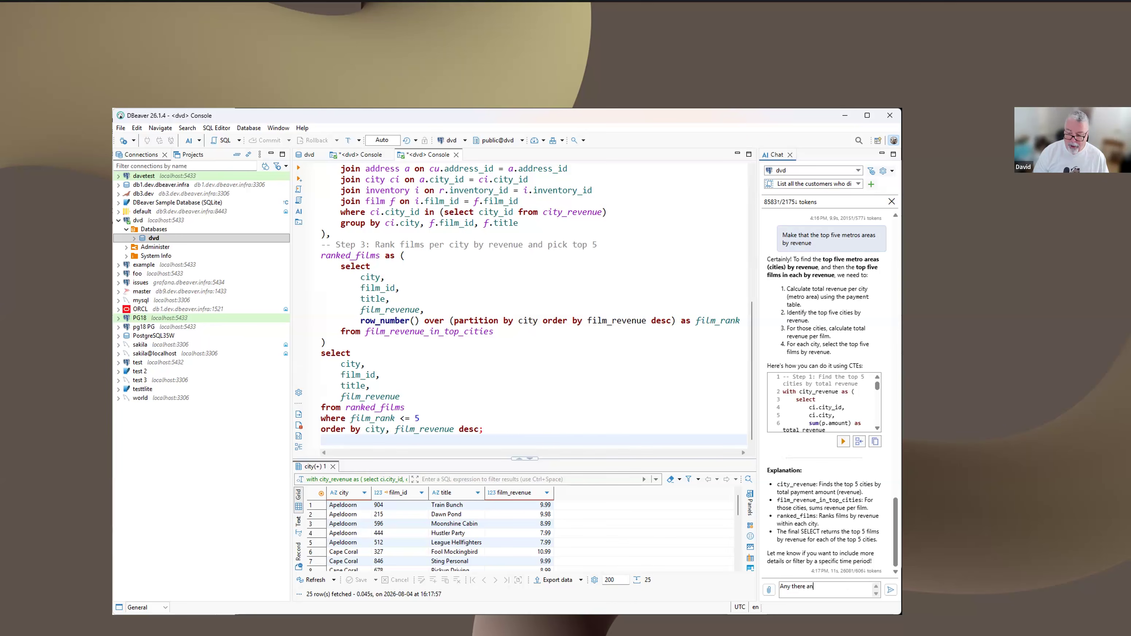
pyautogui.write('y indexes')
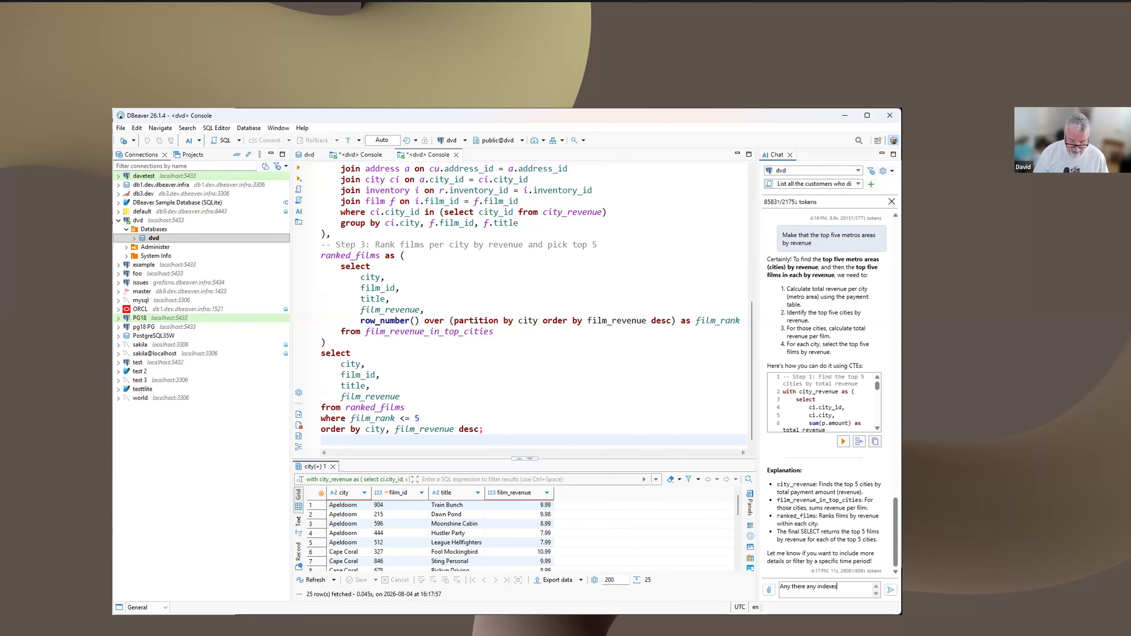
pyautogui.write(' I can add to improve queryu performa')
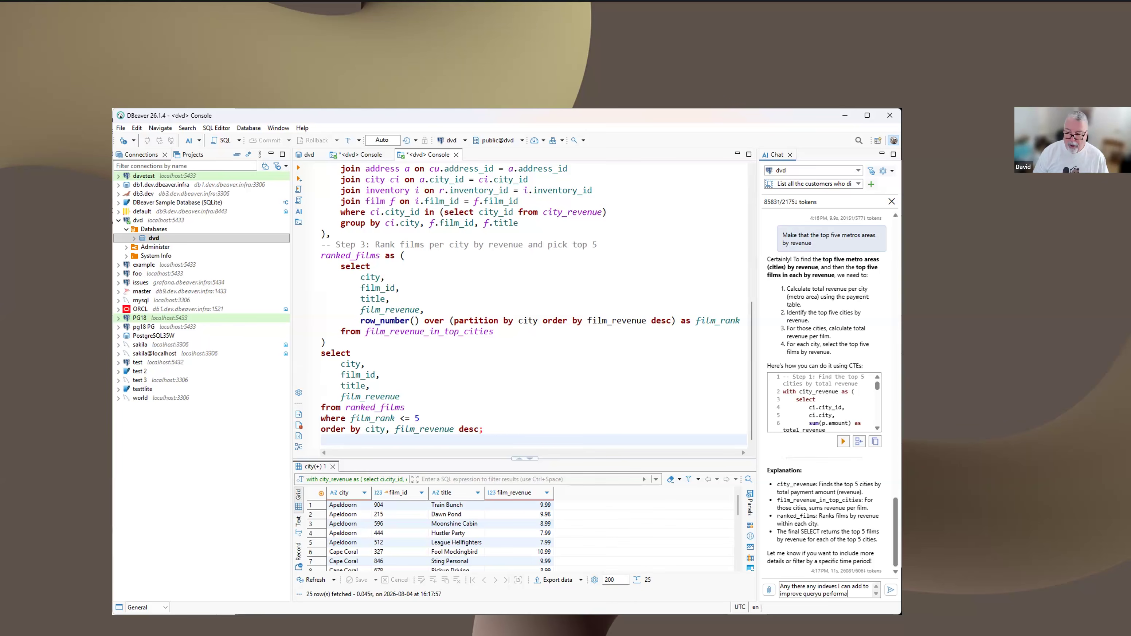
pyautogui.write('nce')
pyautogui.hotkey('ctrl', 'Return')
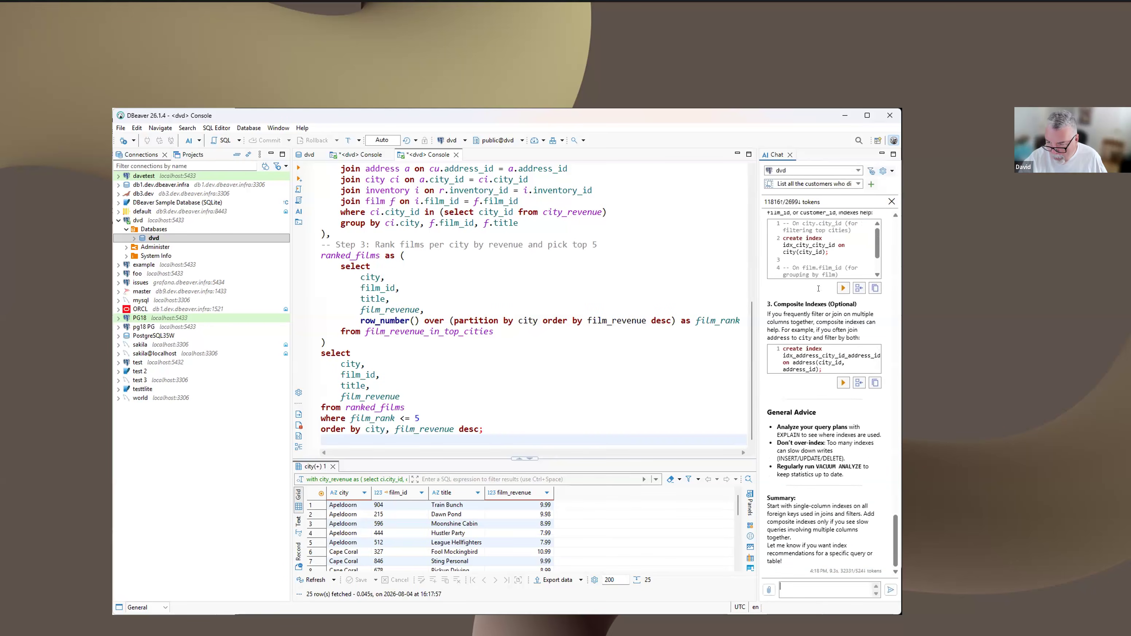
# - Review the index recommendations, then replace the console query with the statement creating idx_address_city_id_address_id on address(city_id, address_id)
pyautogui.scroll(3, 817, 292)
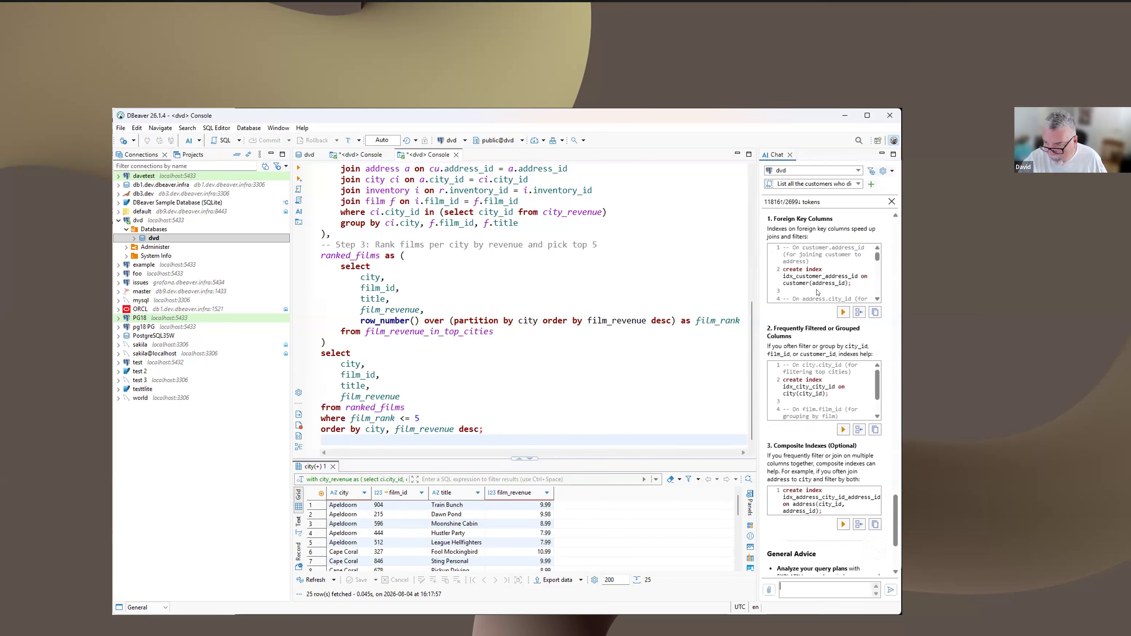
pyautogui.scroll(2, 817, 292)
pyautogui.scroll(2, 818, 292)
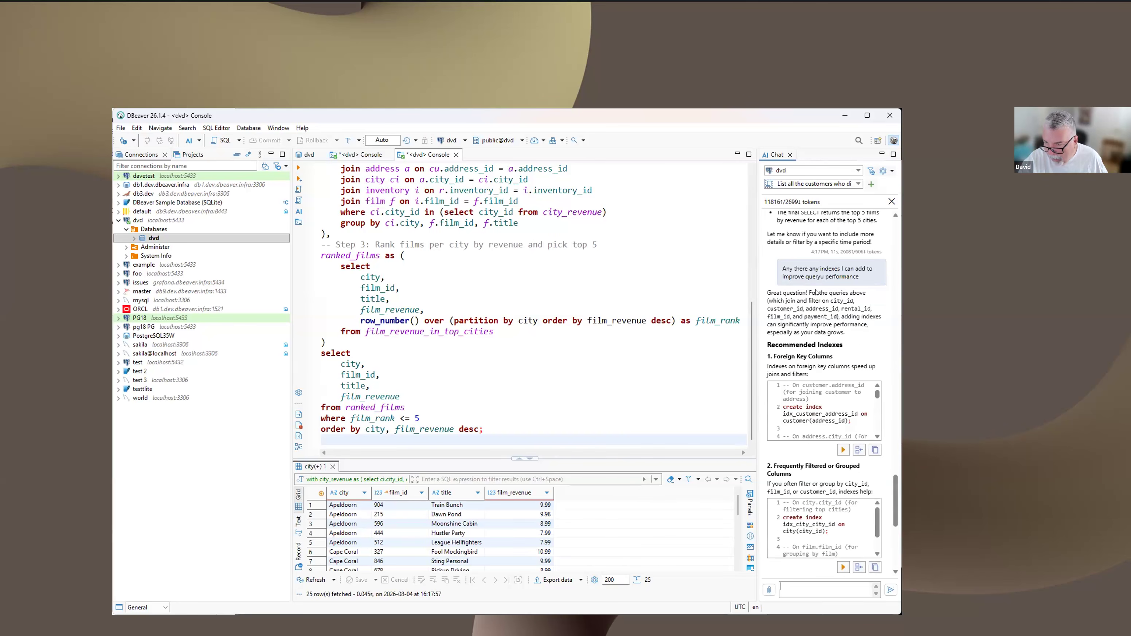
pyautogui.scroll(-1, 818, 293)
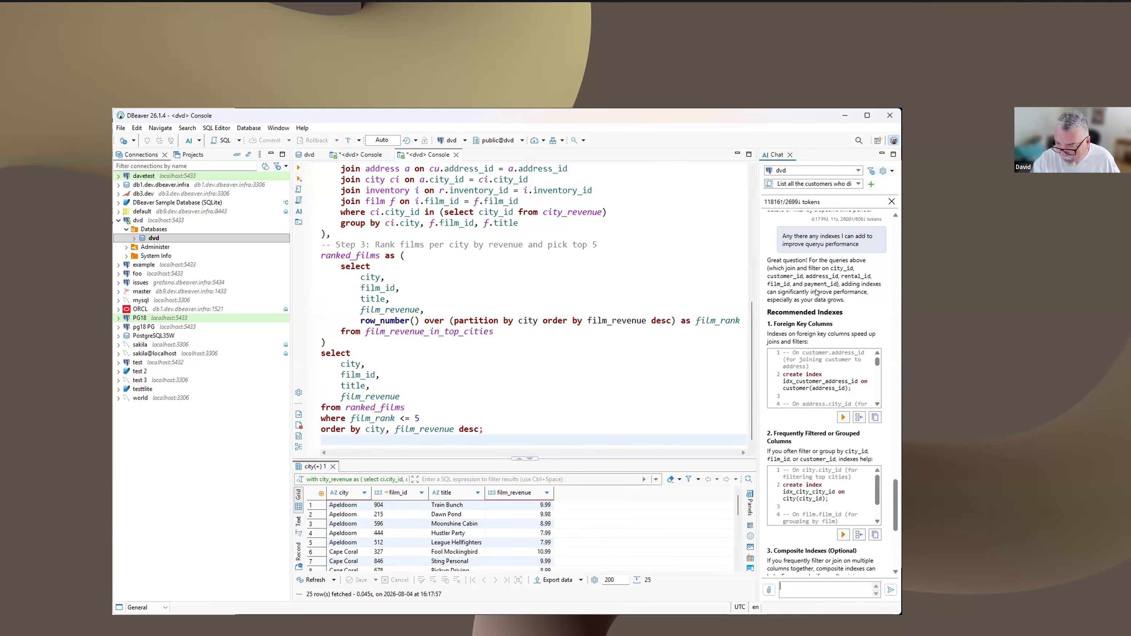
pyautogui.scroll(-3, 815, 290)
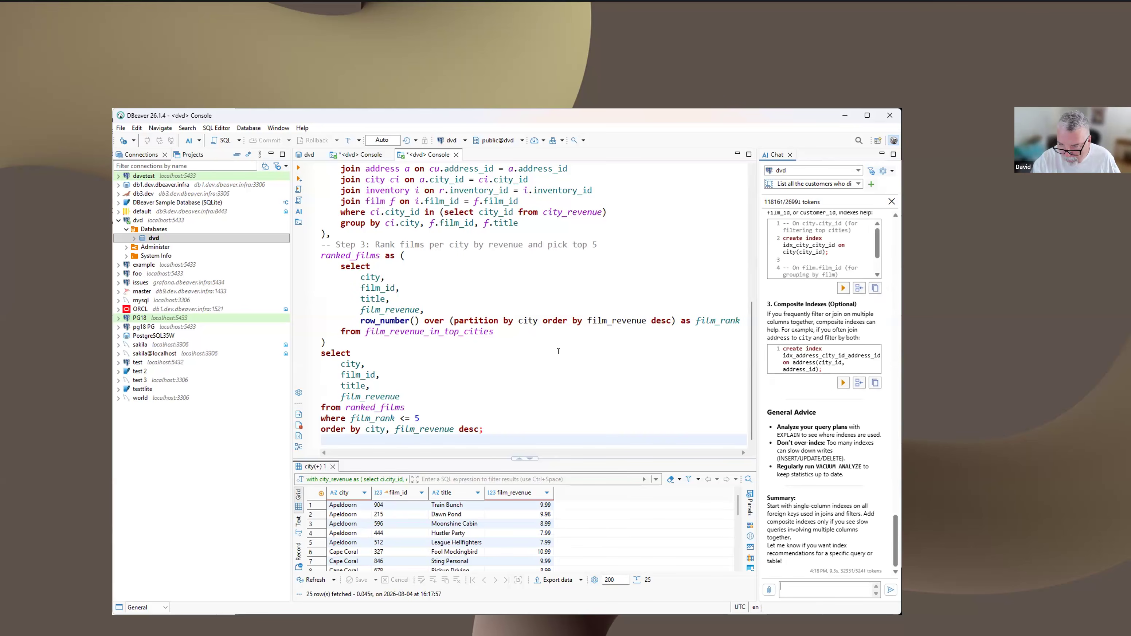
pyautogui.click(612, 384)
pyautogui.hotkey('ctrl', 'a')
pyautogui.write('create index idx_address_city_id_address_id on address(city_id, address_id);')
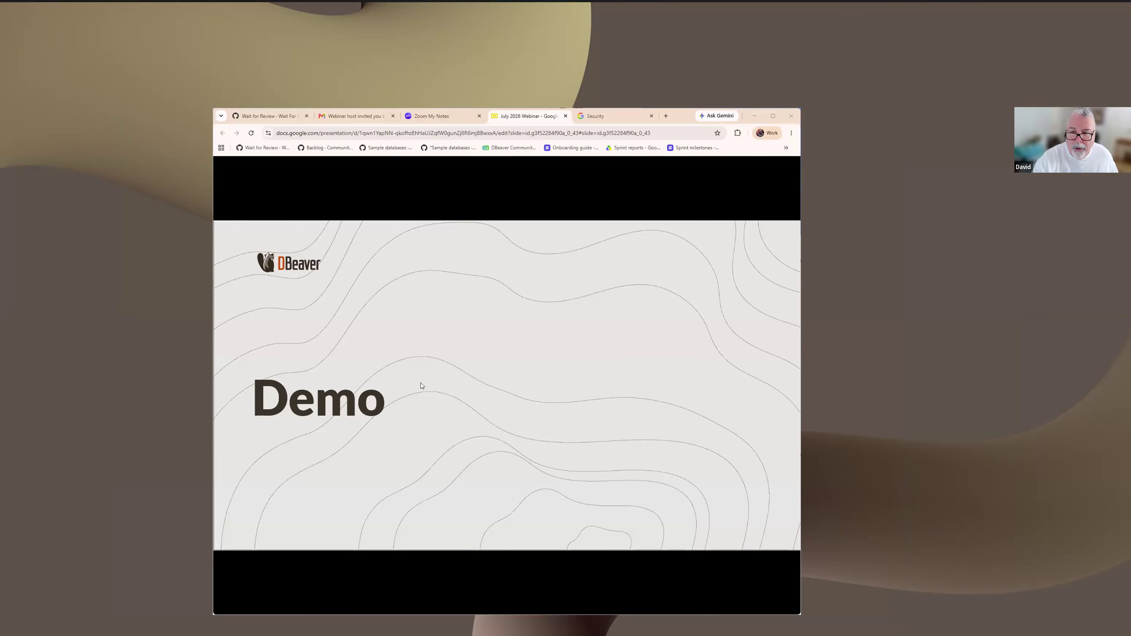
# - Advance the presentation from the Demo slide to the DBeaver PRO section, then switch to DBeaver Enterprise
pyautogui.press('Right')
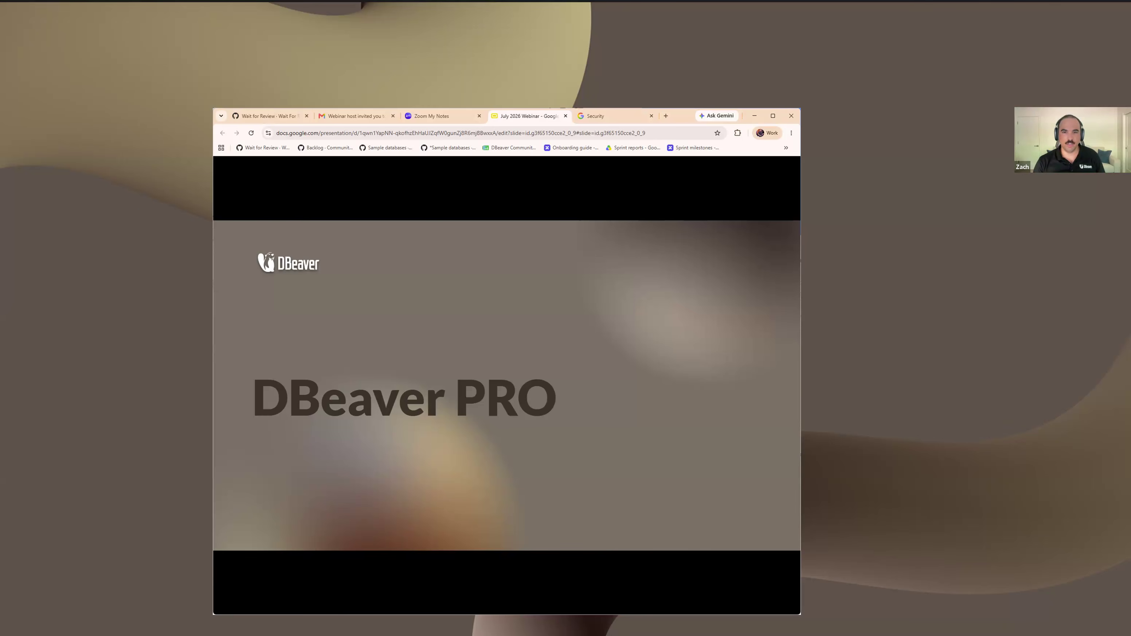
pyautogui.hotkey('alt', 'Tab')
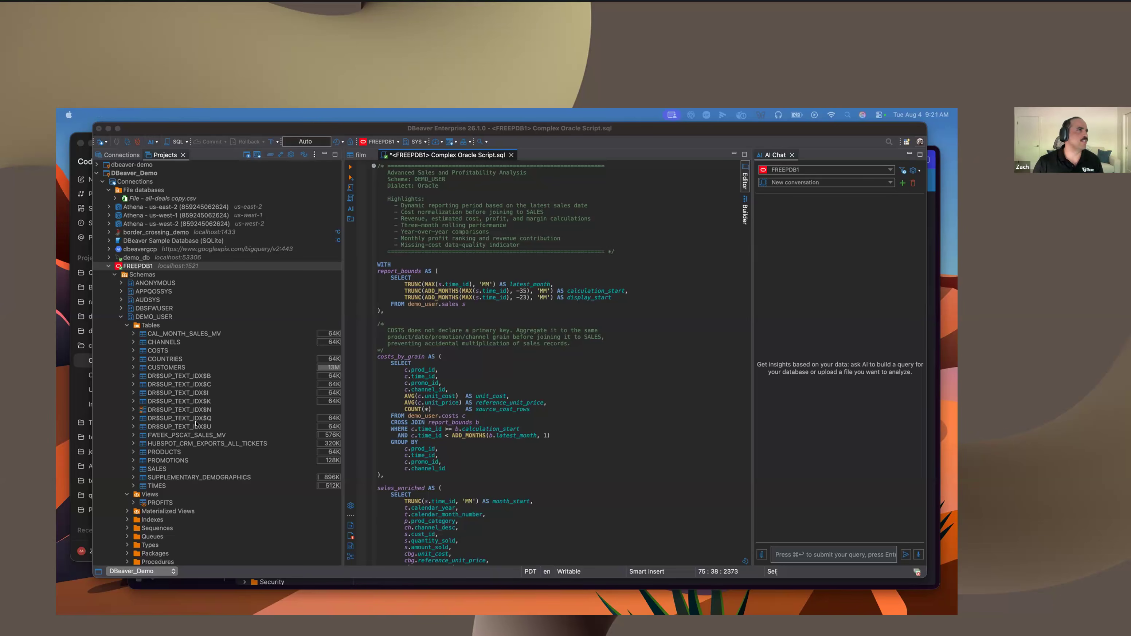
pyautogui.click(176, 359)
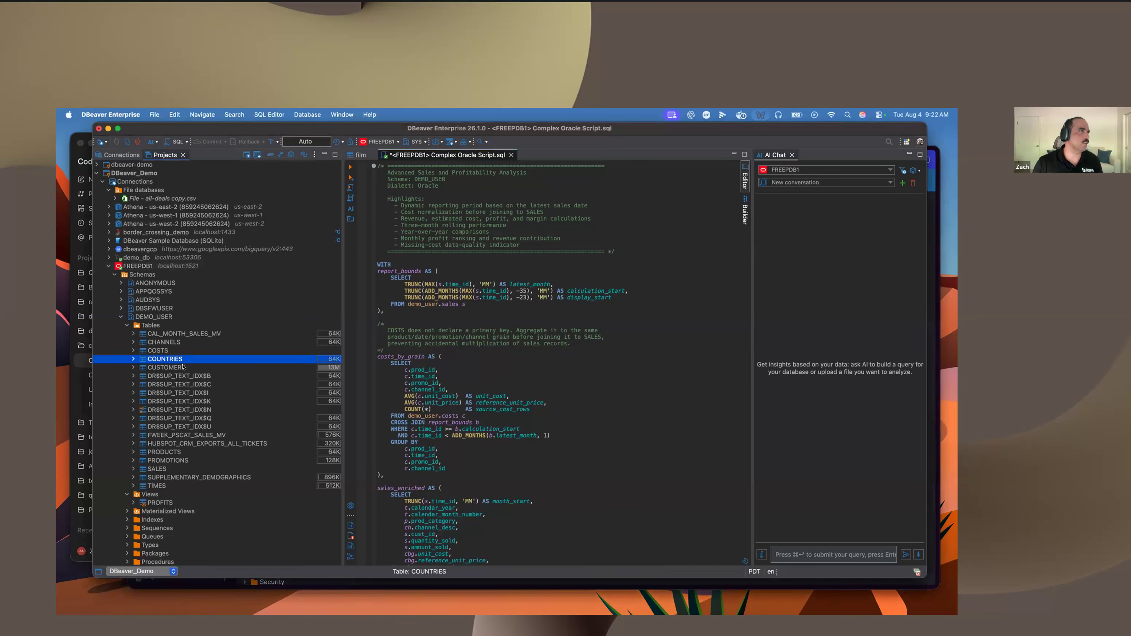
pyautogui.click(180, 351)
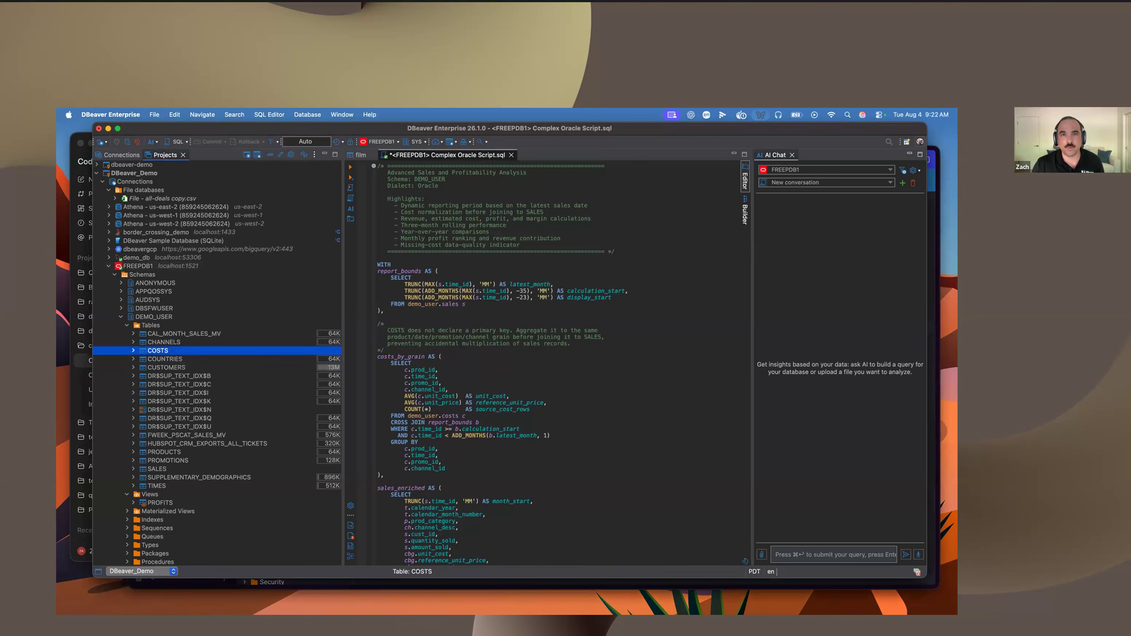
# - Submit the AI chat prompt "can you do a data comparison between my products and promotions tables?" for the FREEPDB1 connection
pyautogui.click(832, 555)
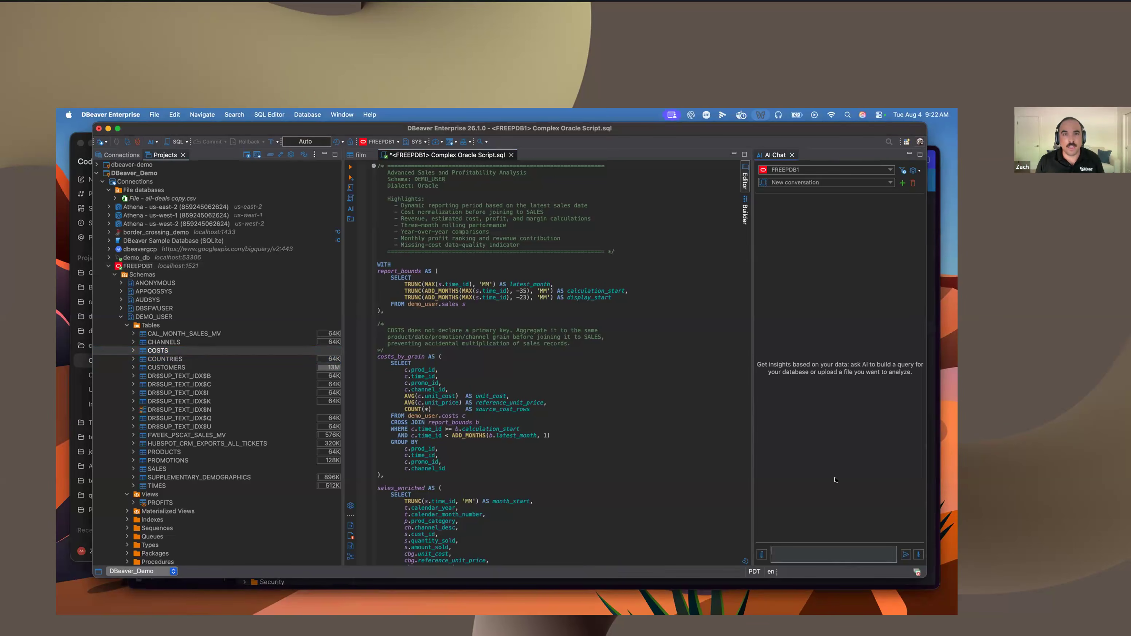
pyautogui.write('can you do a data comparison between my produ')
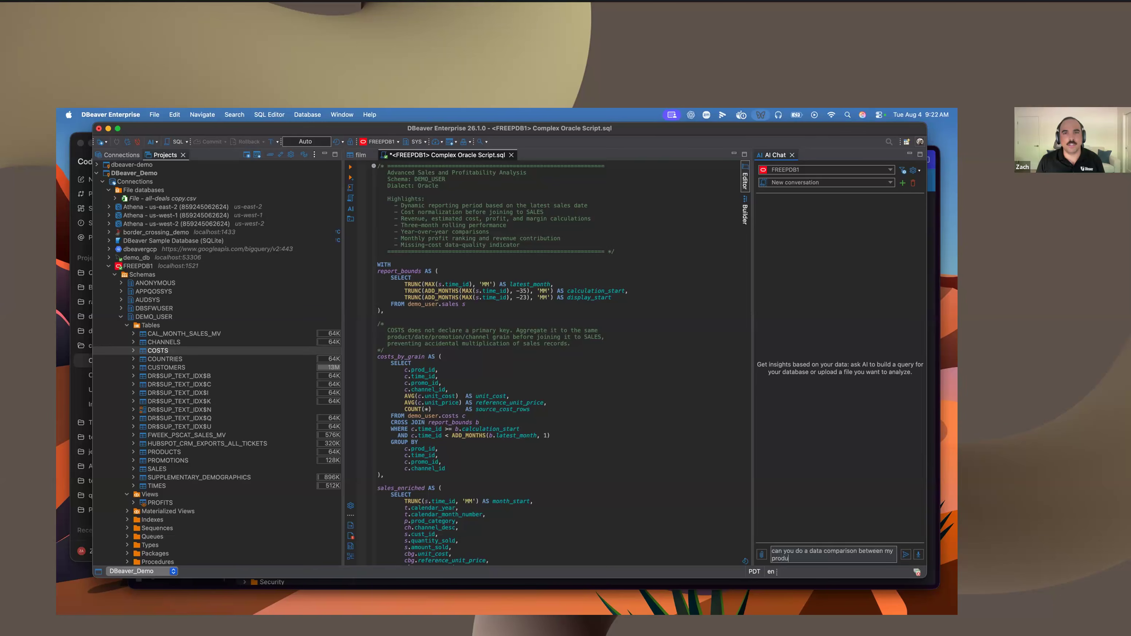
pyautogui.write('cts and promotions tables?')
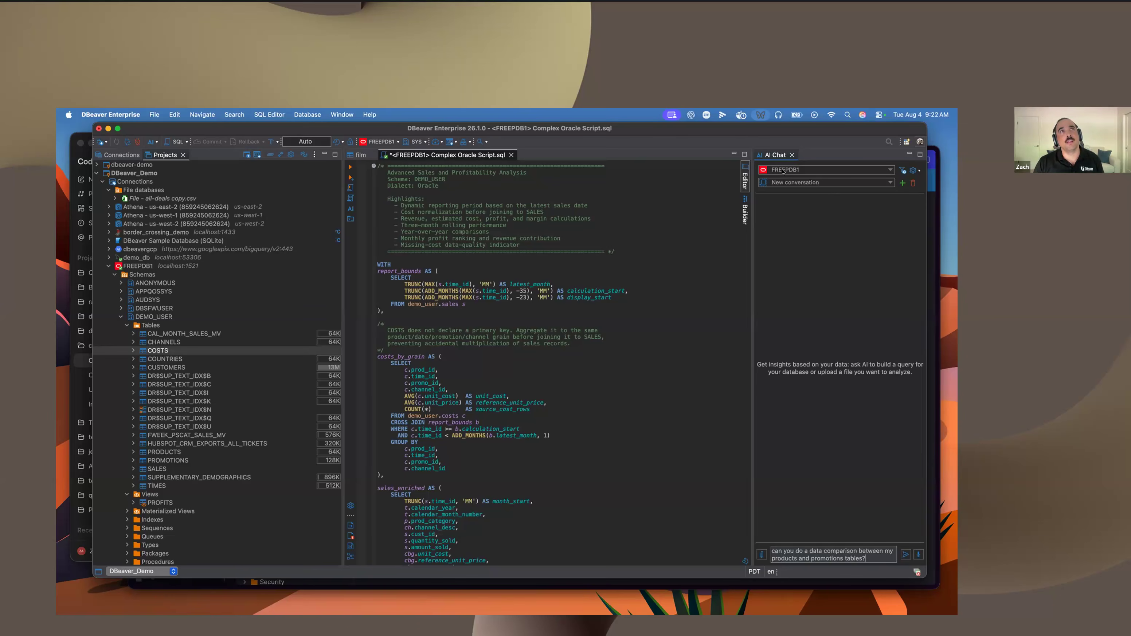
pyautogui.click(901, 555)
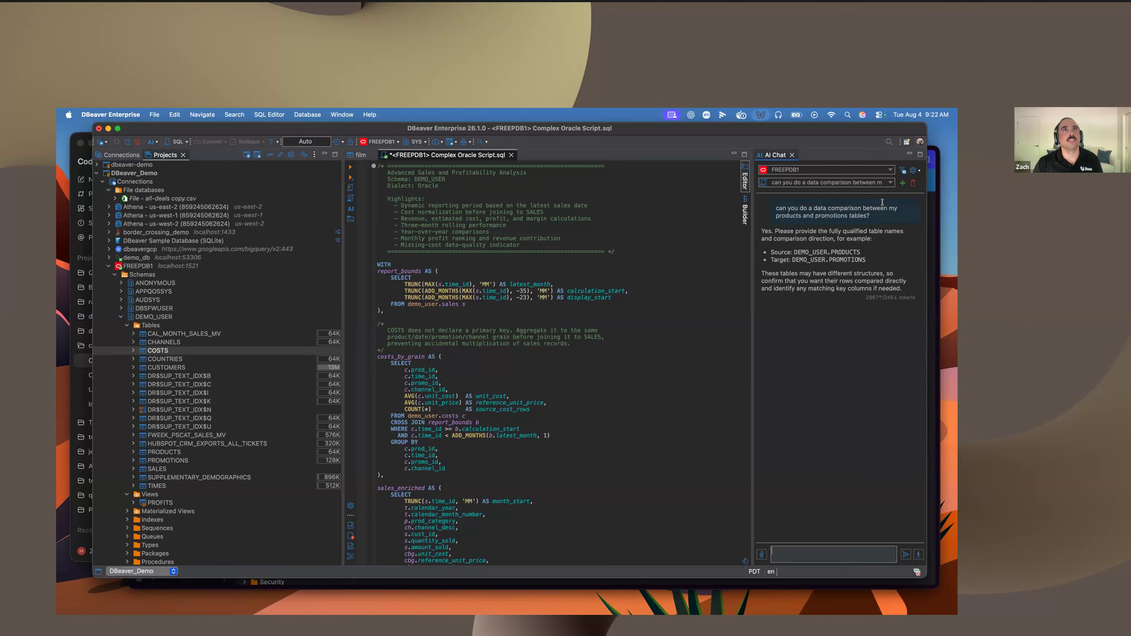
# - Open a new SQL console for the DEMO_USER schema on FREEPDB1 and start a new AI chat conversation
pyautogui.click(790, 154)
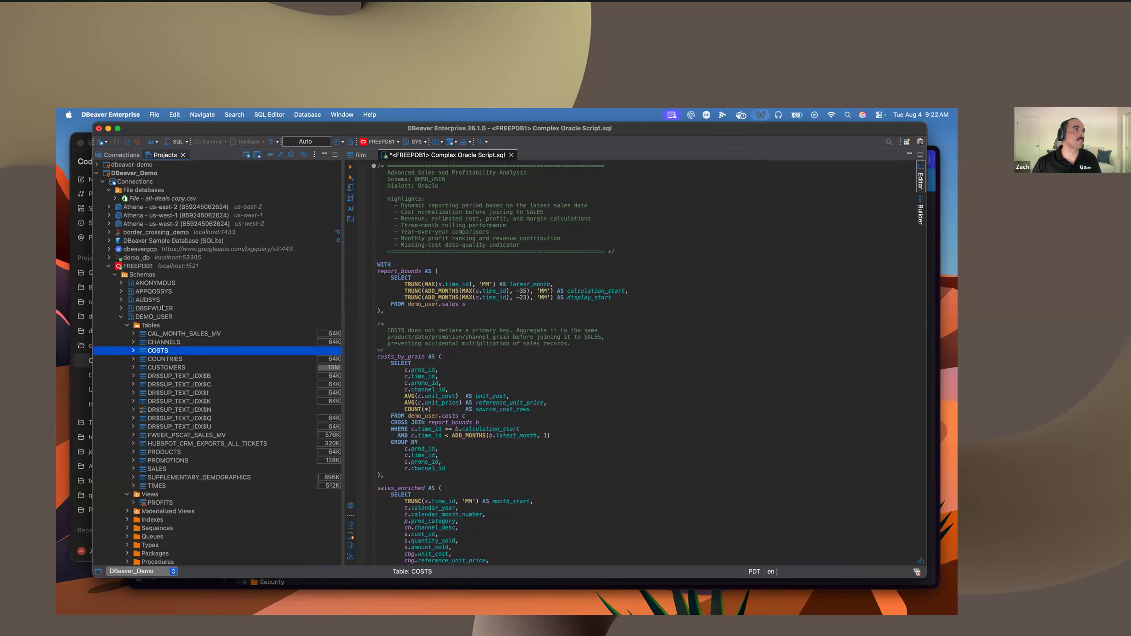
pyautogui.rightClick(180, 315)
pyautogui.moveTo(285, 337)
pyautogui.click(357, 370)
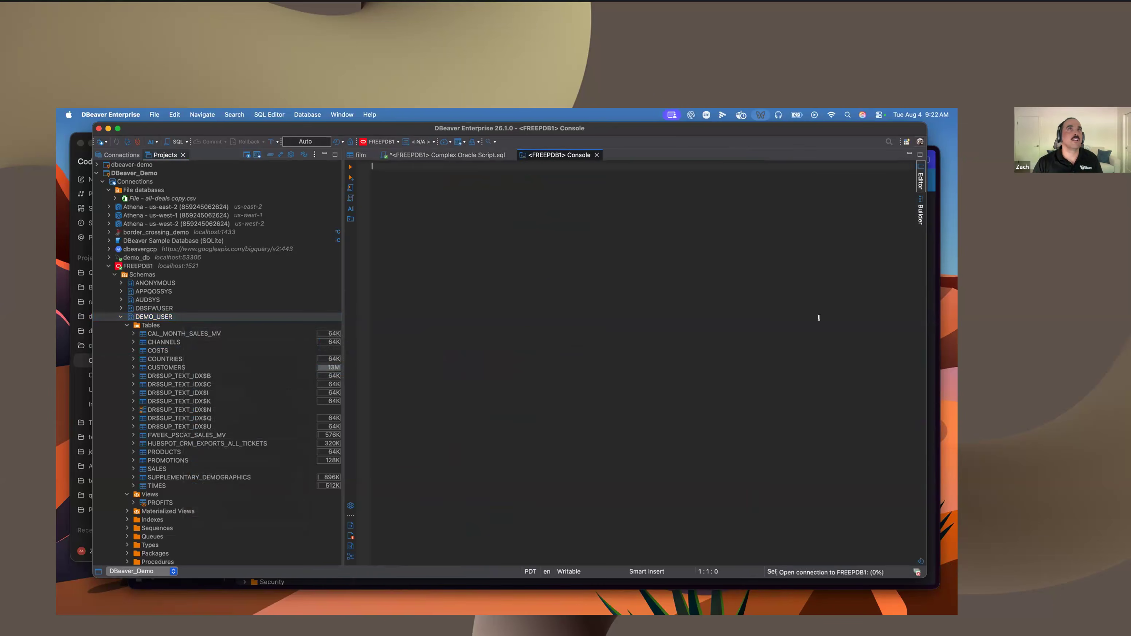
pyautogui.click(351, 208)
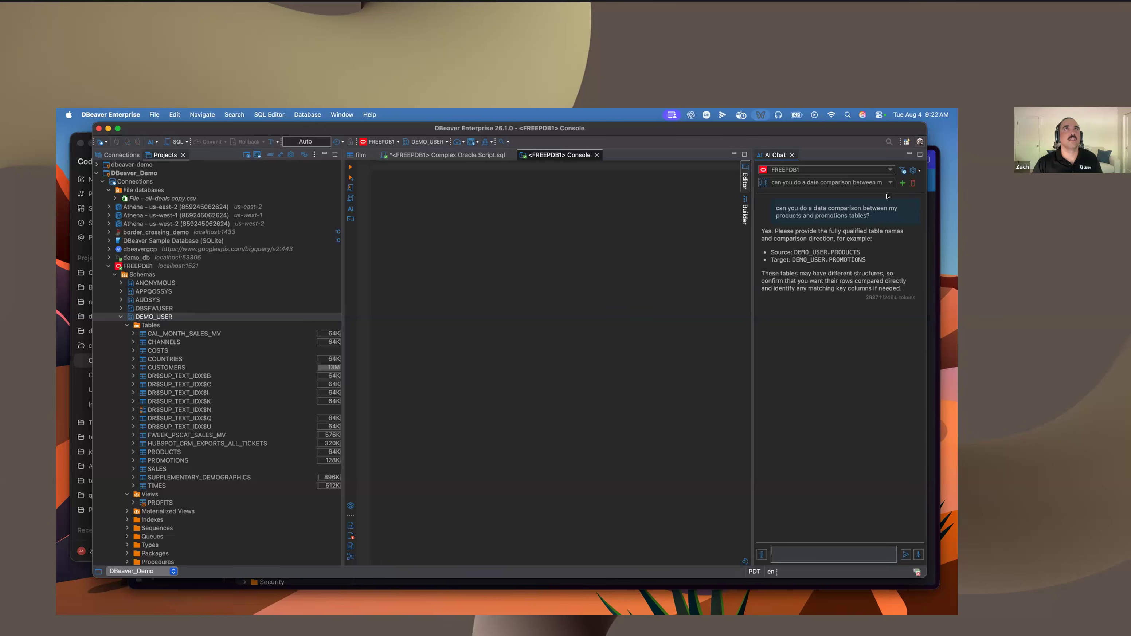
pyautogui.click(901, 183)
# - Submit the AI chat prompt "Can you do a dbeaver data comparison between my products and promotions tables?"
pyautogui.click(790, 554)
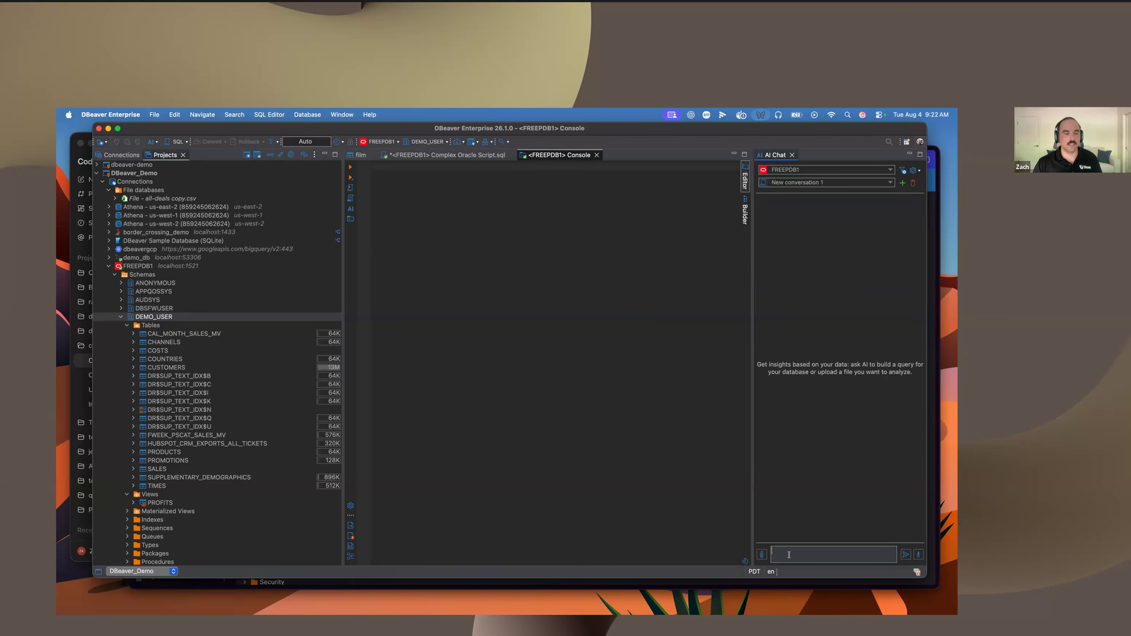
pyautogui.write('Can you ')
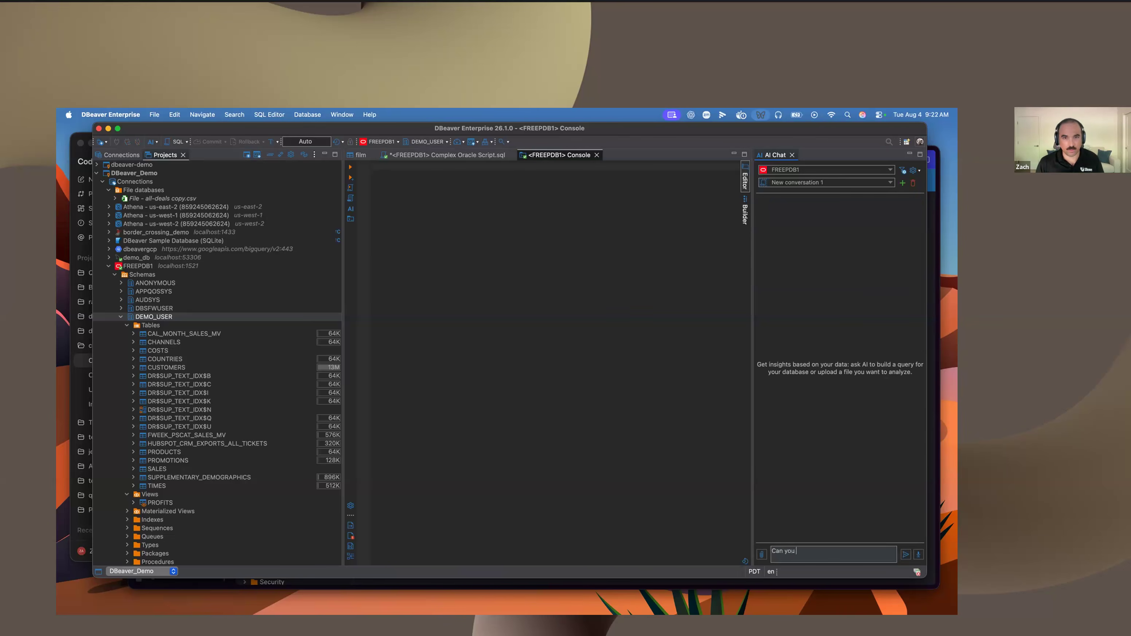
pyautogui.write('do a dbeaver data c')
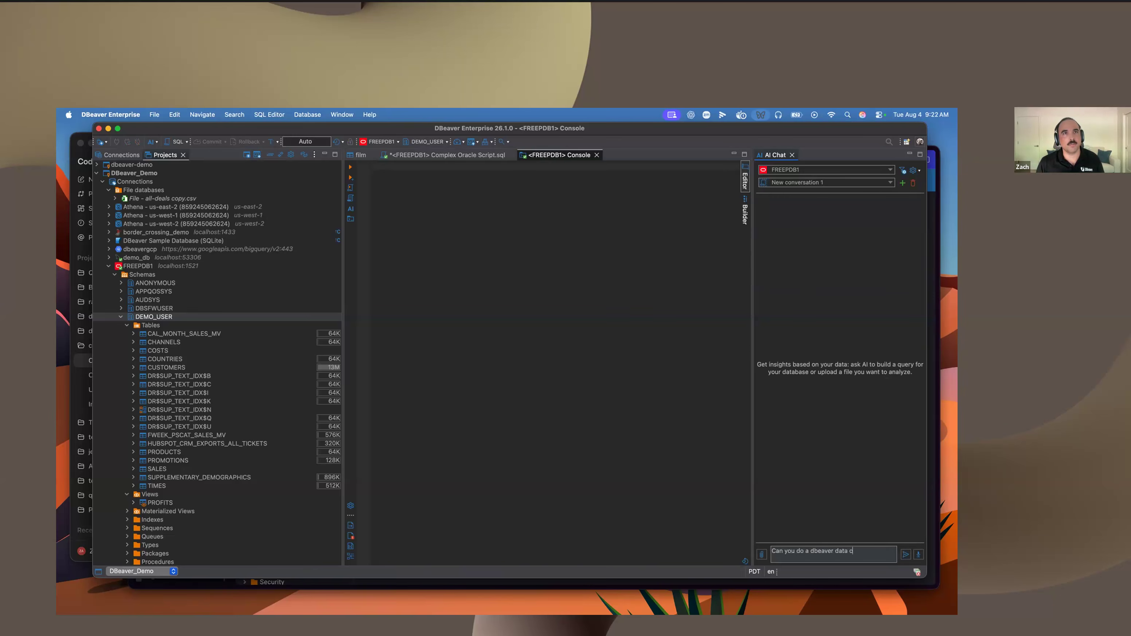
pyautogui.write('omparison between m')
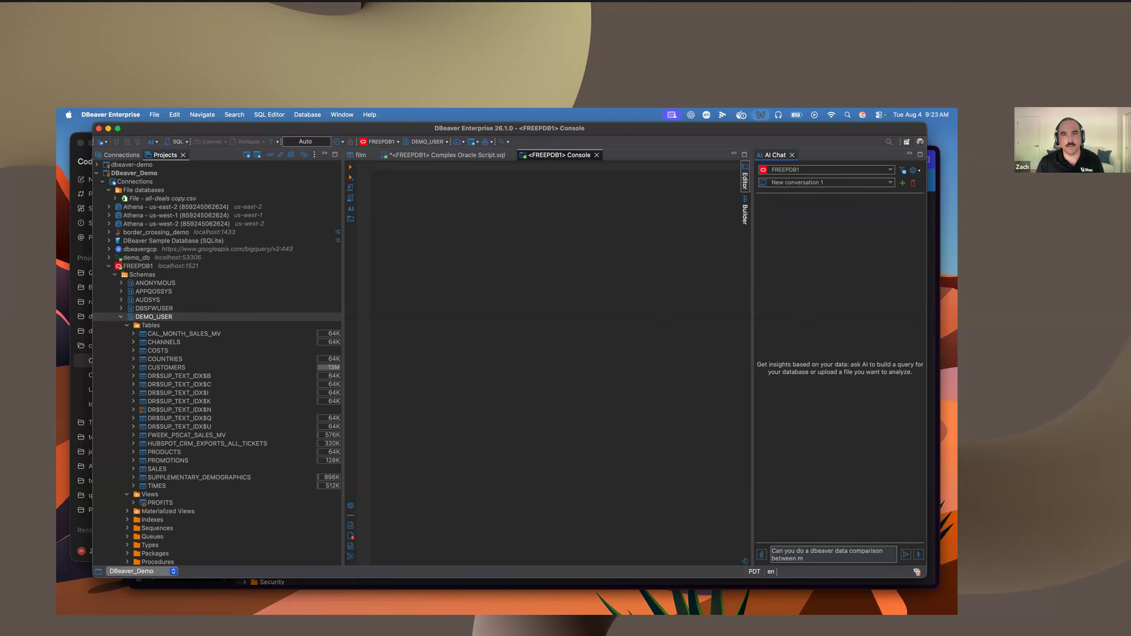
pyautogui.write('y products and promotions tables?')
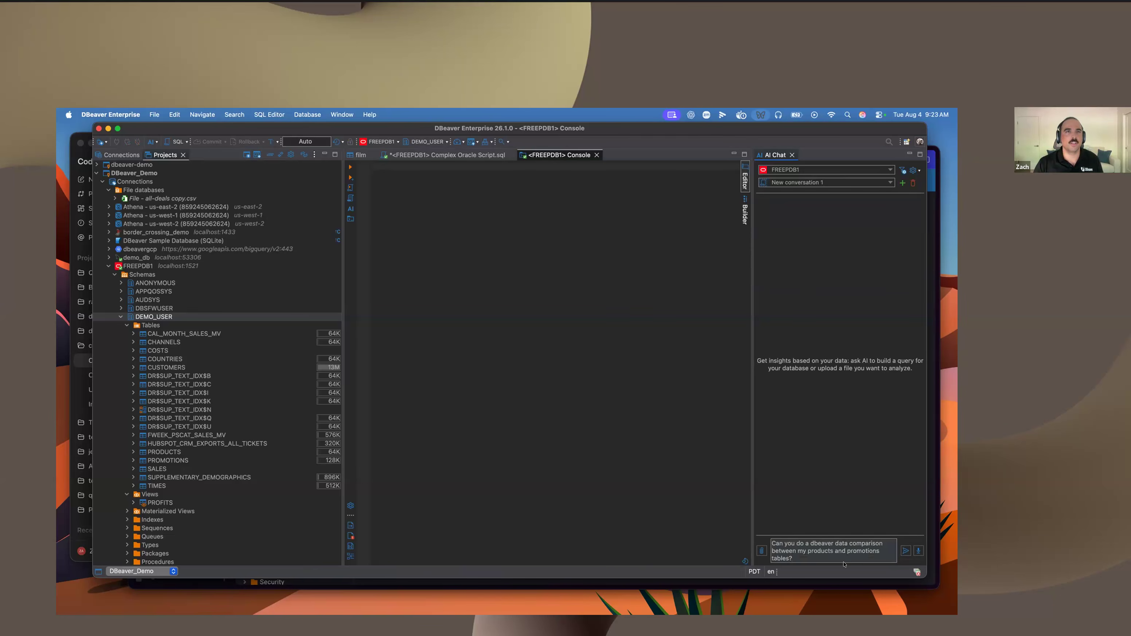
pyautogui.click(904, 551)
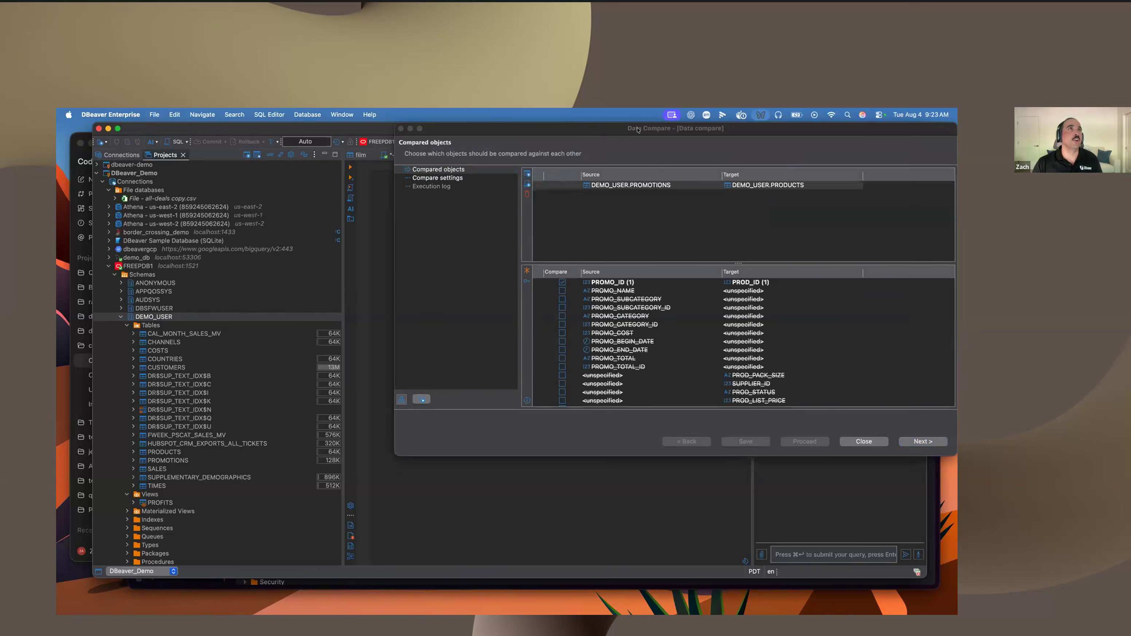
# - Run the data comparison of DEMO_USER.PROMOTIONS against DEMO_USER.PRODUCTS with the proposed mapping, and inspect the differing rows
pyautogui.moveTo(634, 126); pyautogui.dragTo(547, 156)
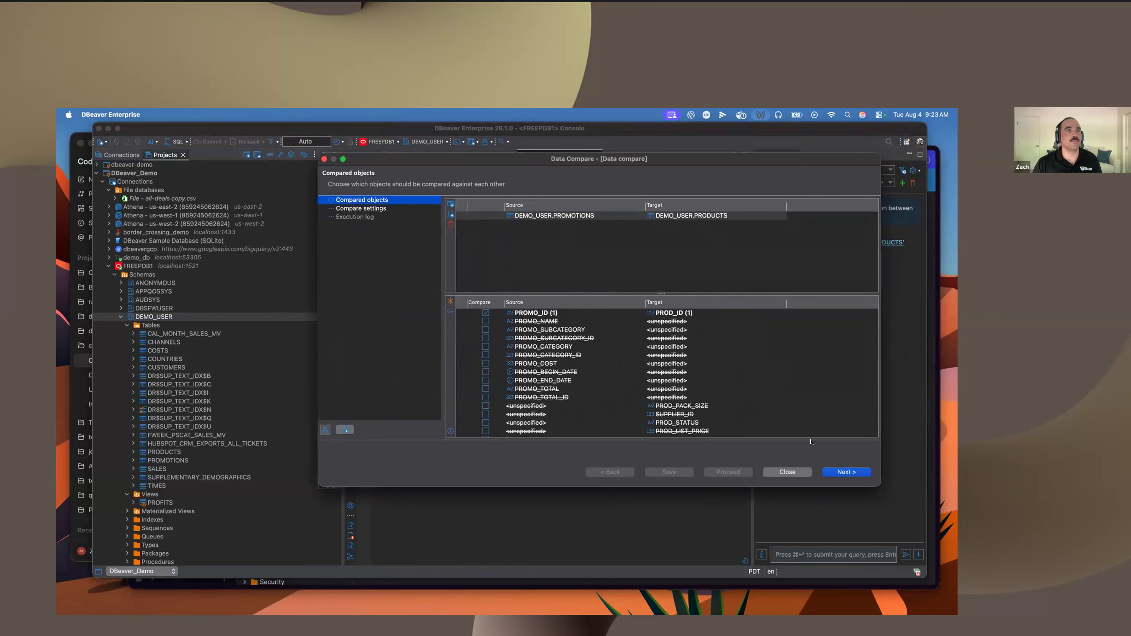
pyautogui.click(835, 471)
pyautogui.click(736, 471)
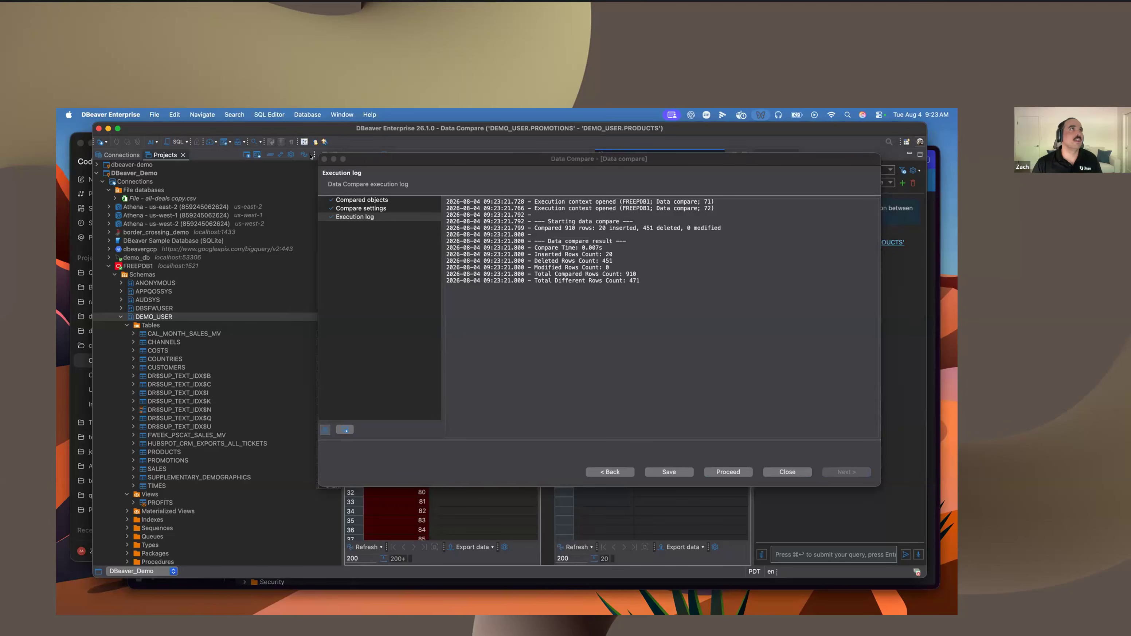
pyautogui.click(324, 159)
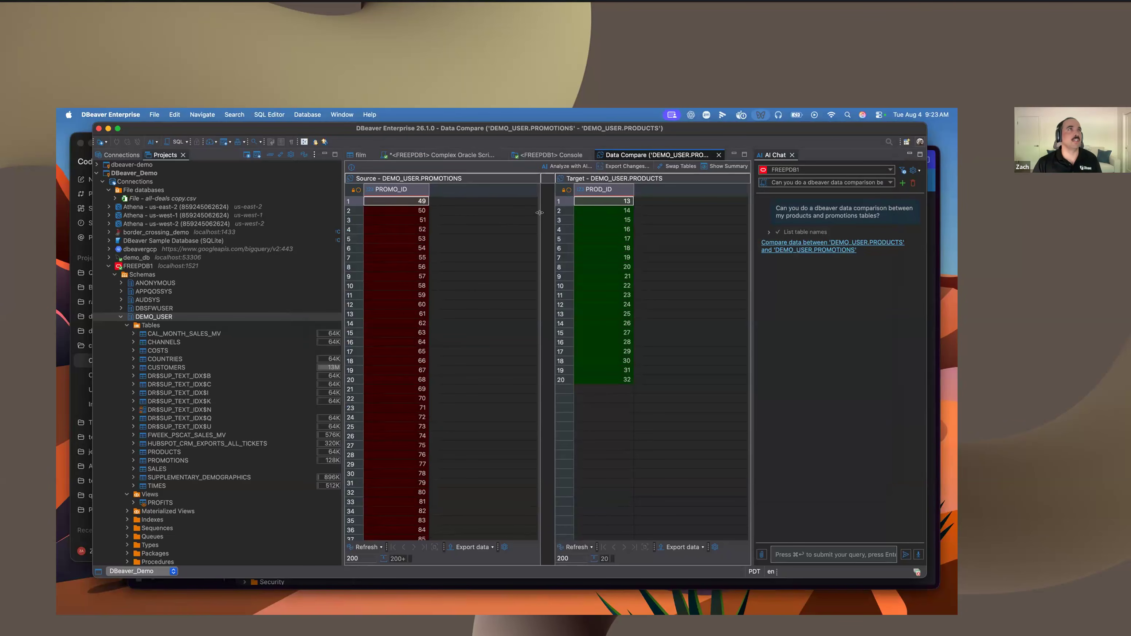
pyautogui.click(591, 228)
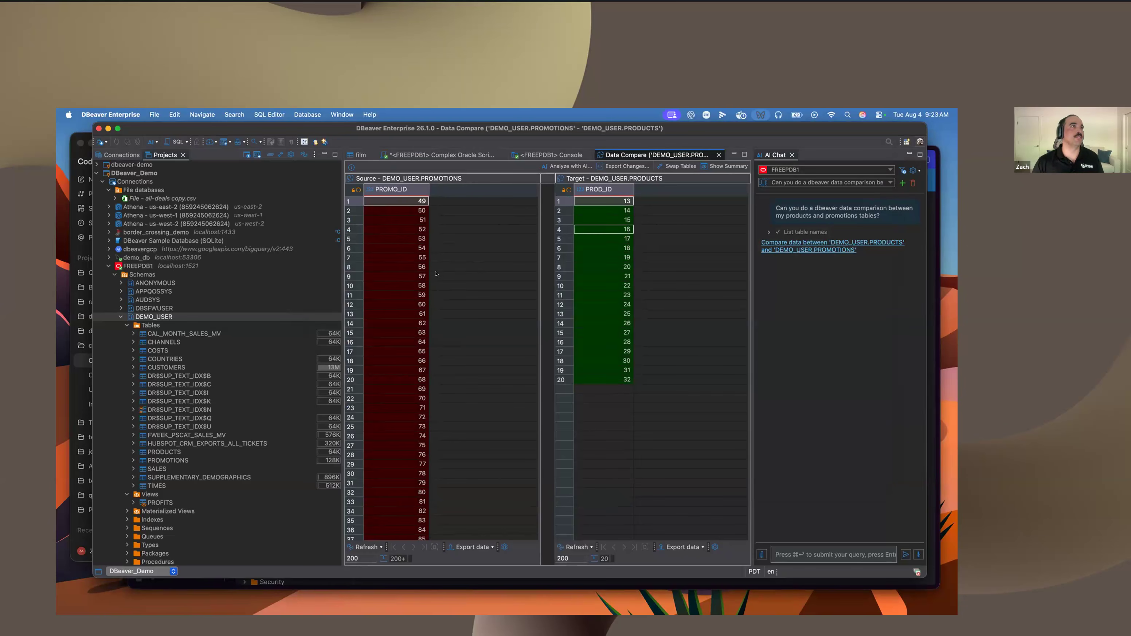
pyautogui.click(580, 200)
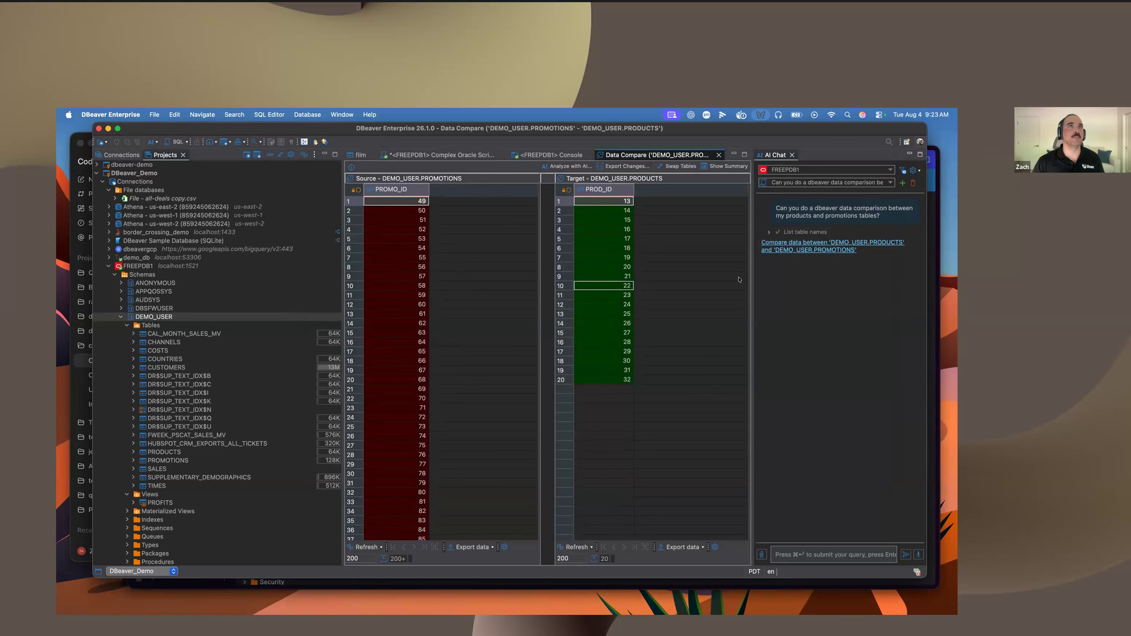
# - Submit the AI chat prompt "Please do a dbeaver schema comparison between my anonymous and demo_user schema"
pyautogui.click(827, 554)
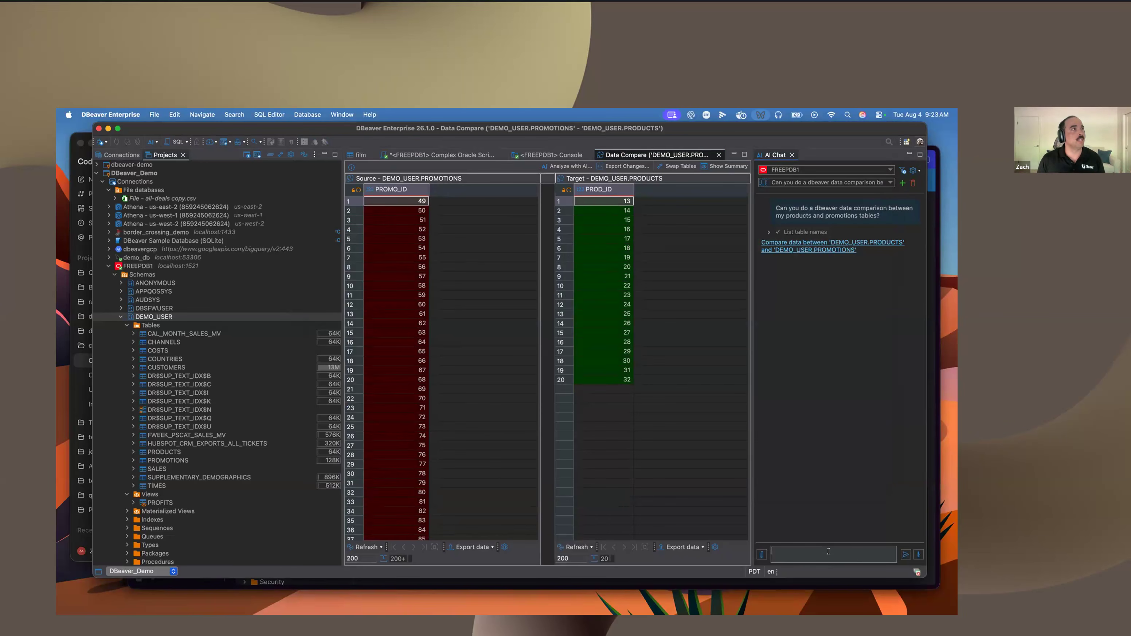
pyautogui.write('Please')
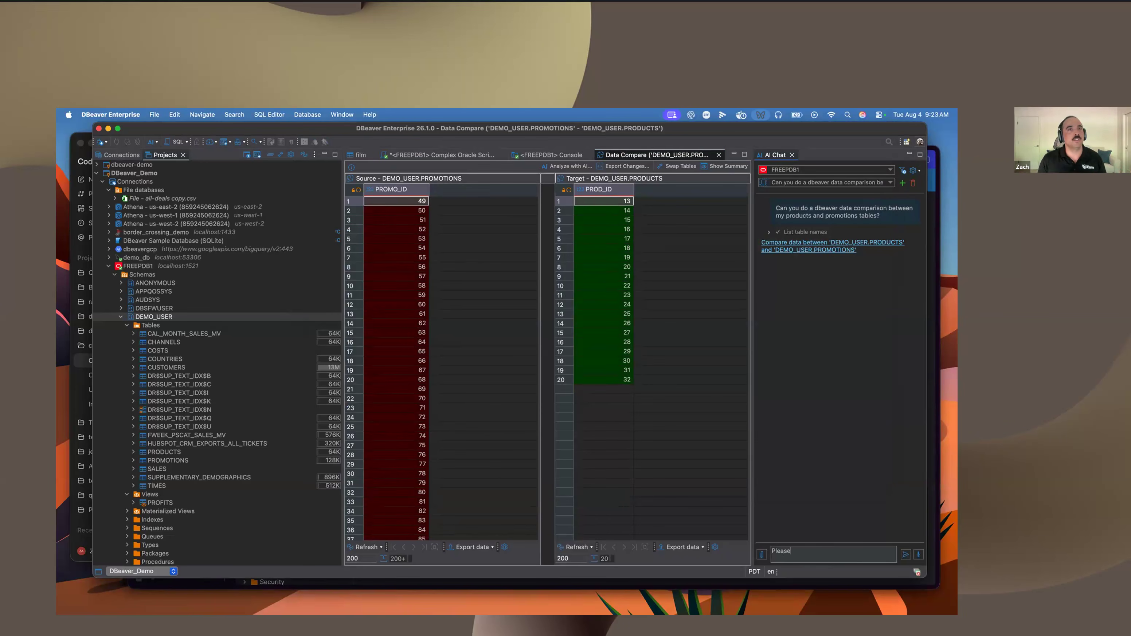
pyautogui.write(' do a dbeaver sc')
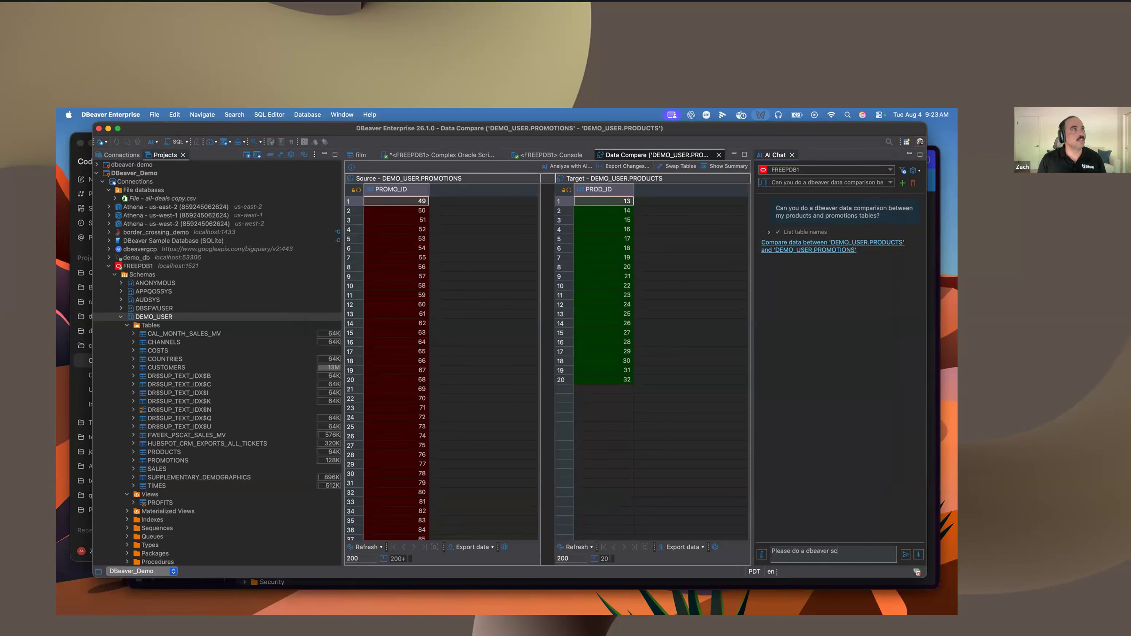
pyautogui.write('hema comparison between my')
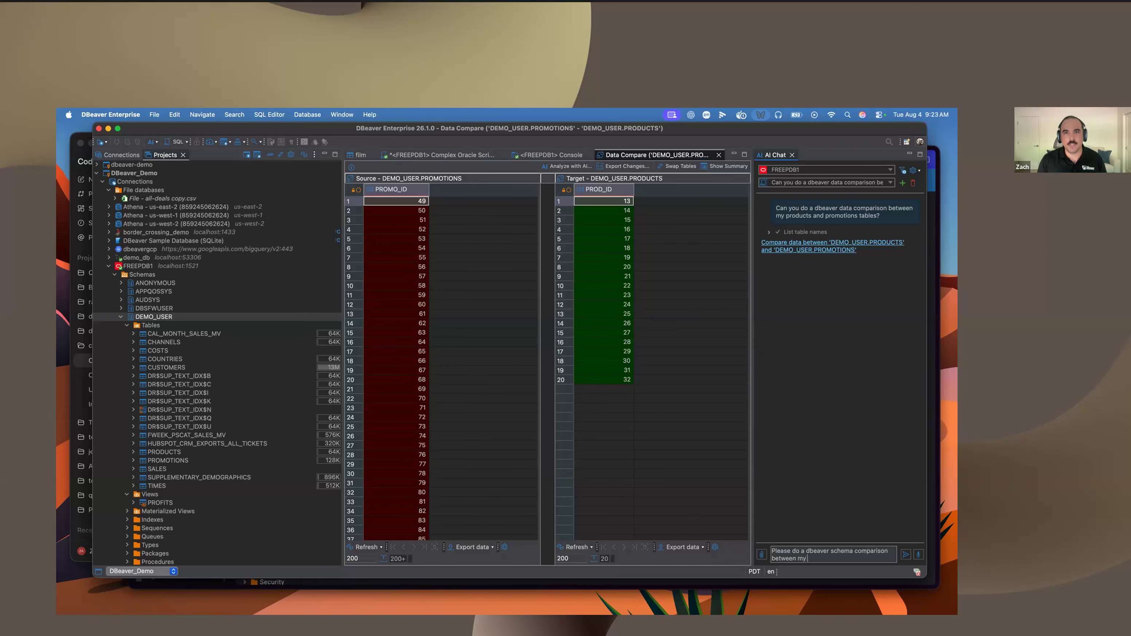
pyautogui.write(' anonymous and demo_user schema')
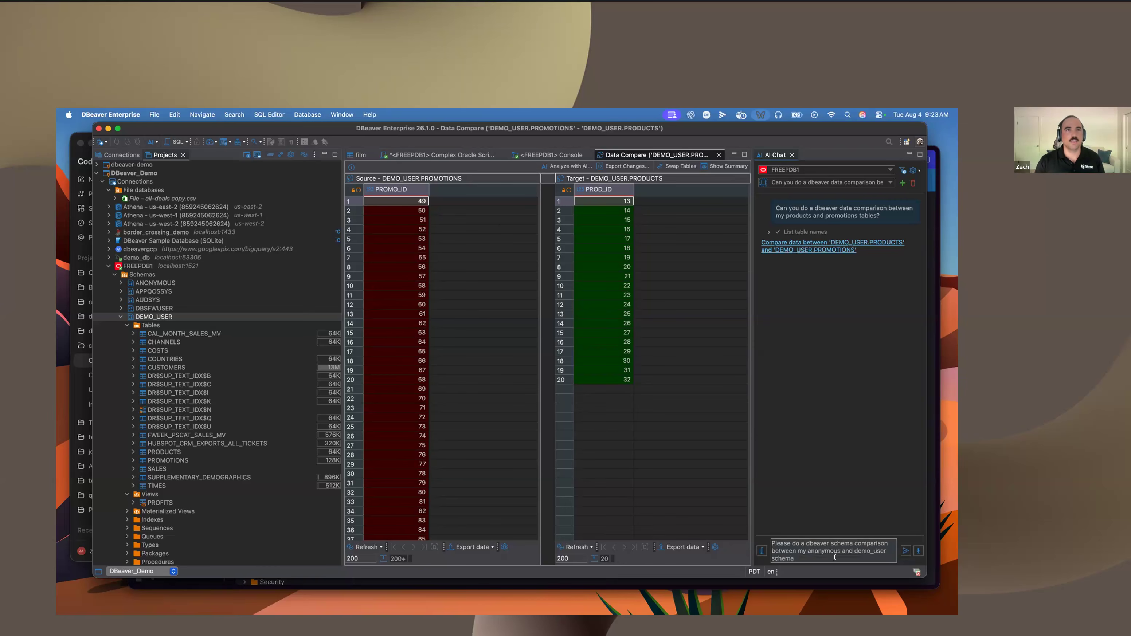
pyautogui.click(904, 550)
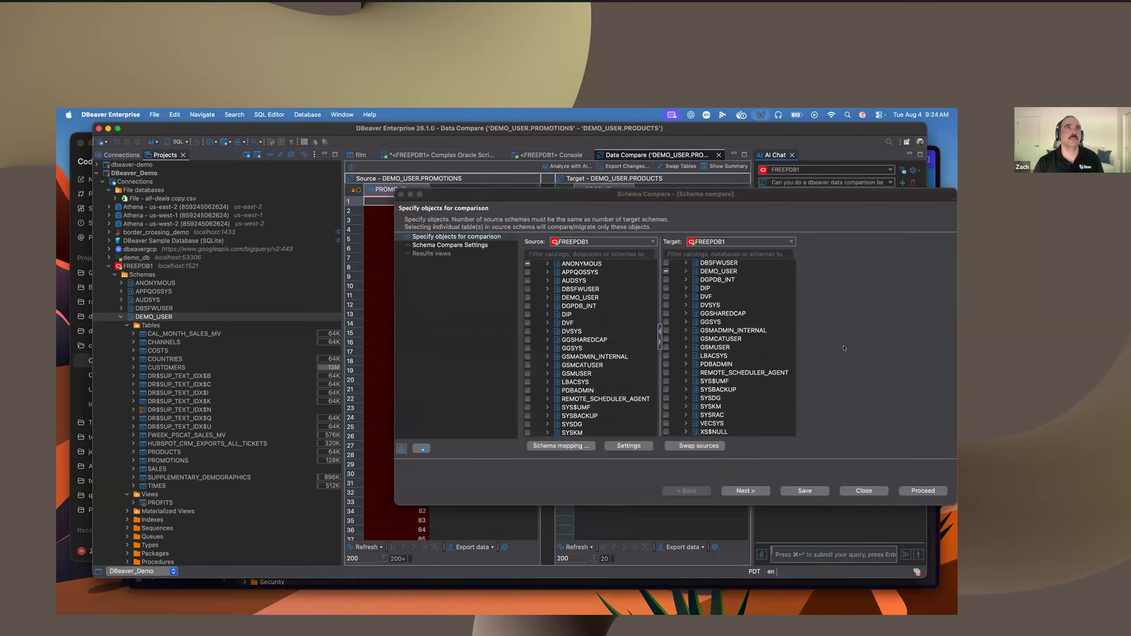
# - Run the schema comparison of ANONYMOUS against DEMO_USER, review the changes tree and available report types, and close the comparison
pyautogui.moveTo(640, 196); pyautogui.dragTo(542, 199)
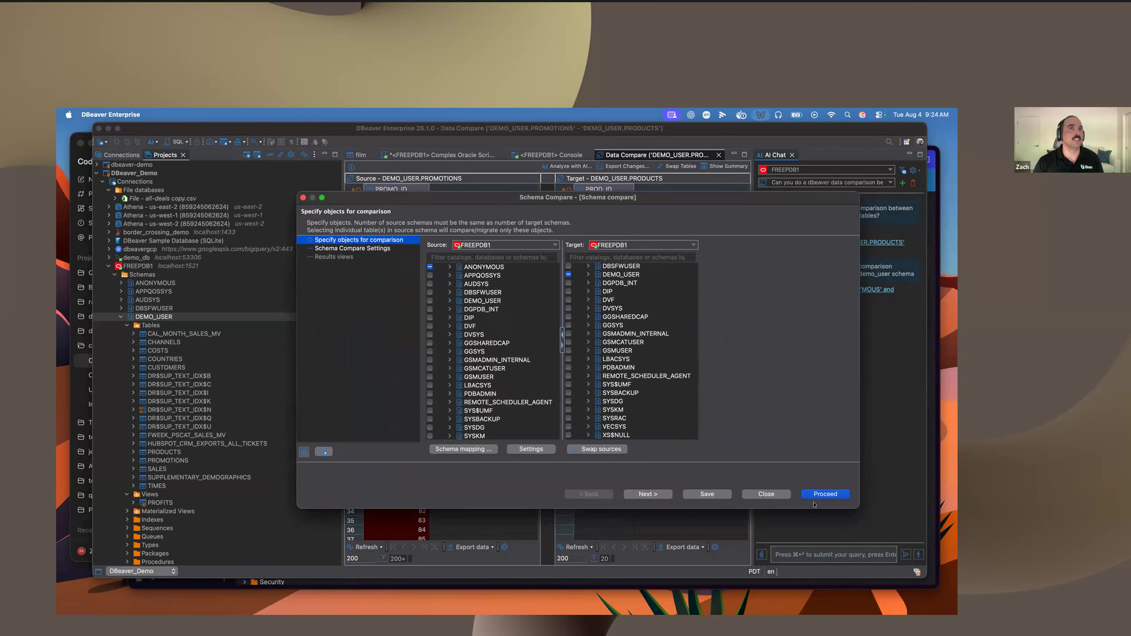
pyautogui.click(824, 494)
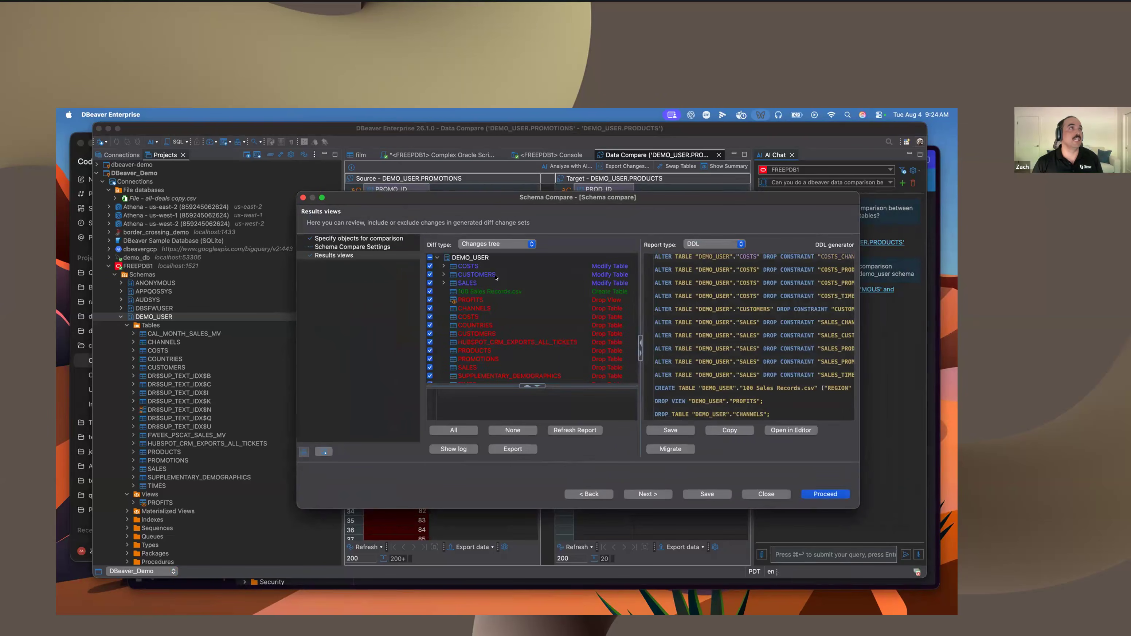
pyautogui.scroll(-2, 494, 364)
pyautogui.scroll(2, 490, 369)
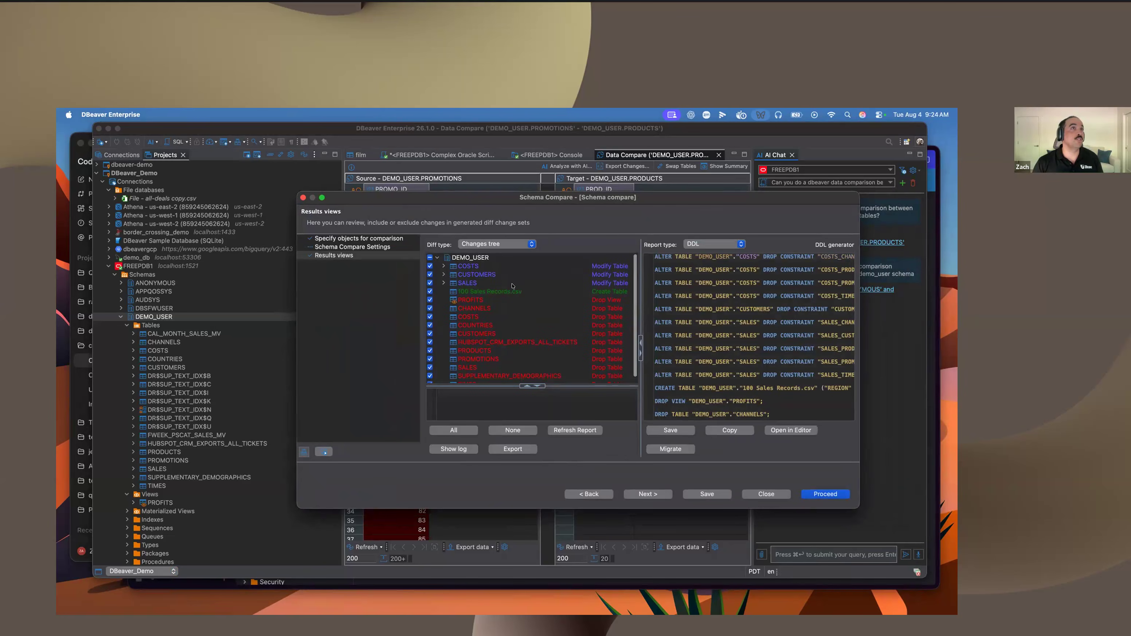
pyautogui.click(712, 244)
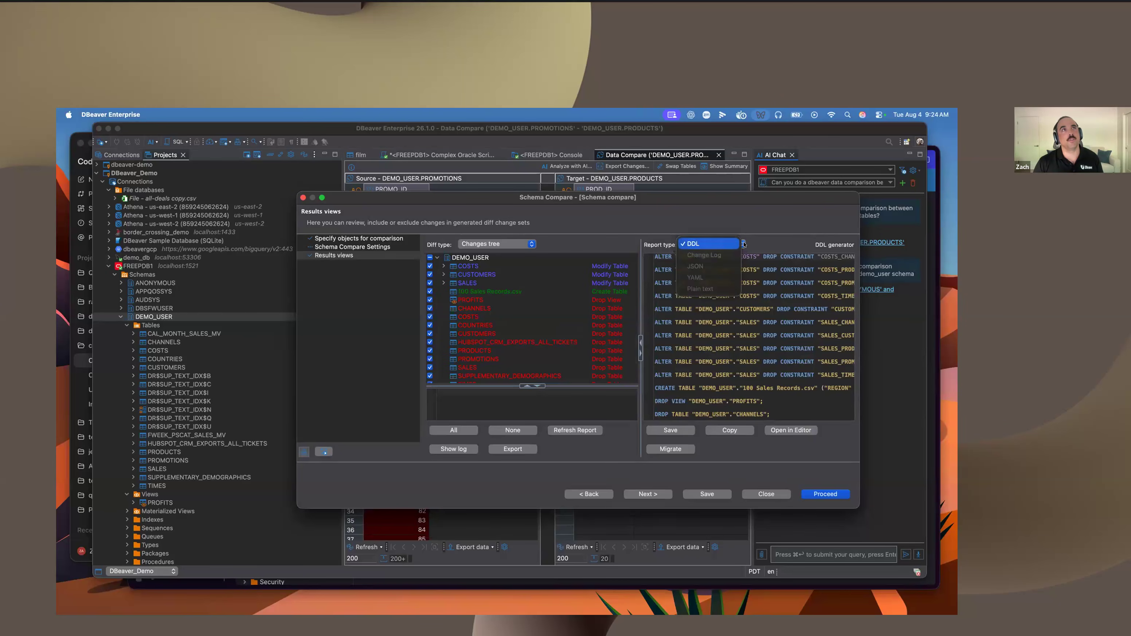
pyautogui.click(760, 504)
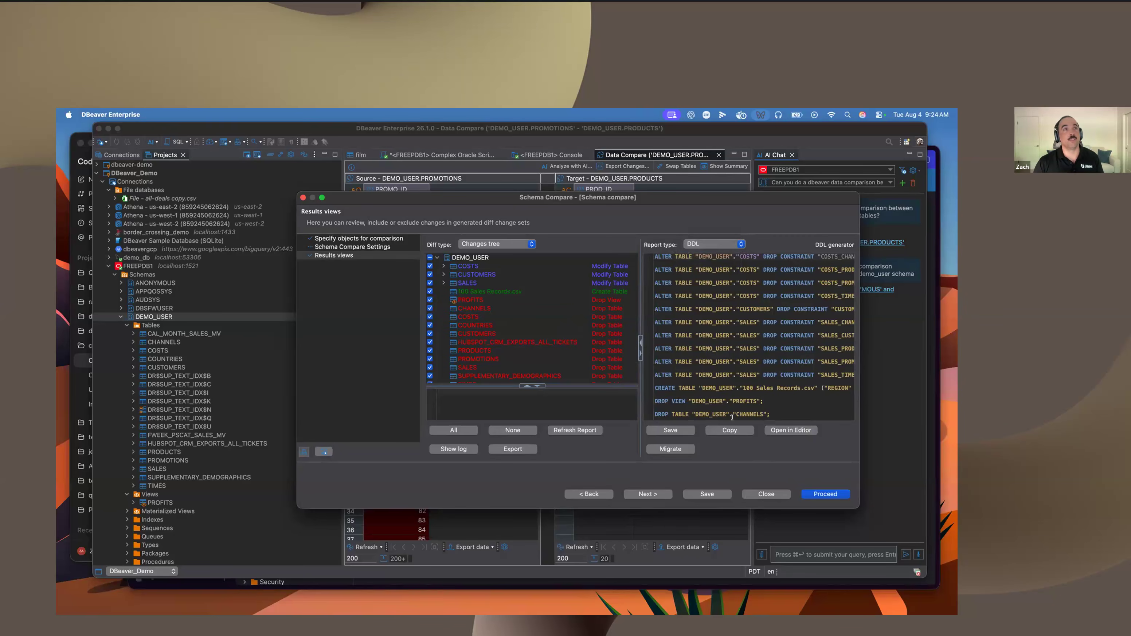
pyautogui.click(766, 494)
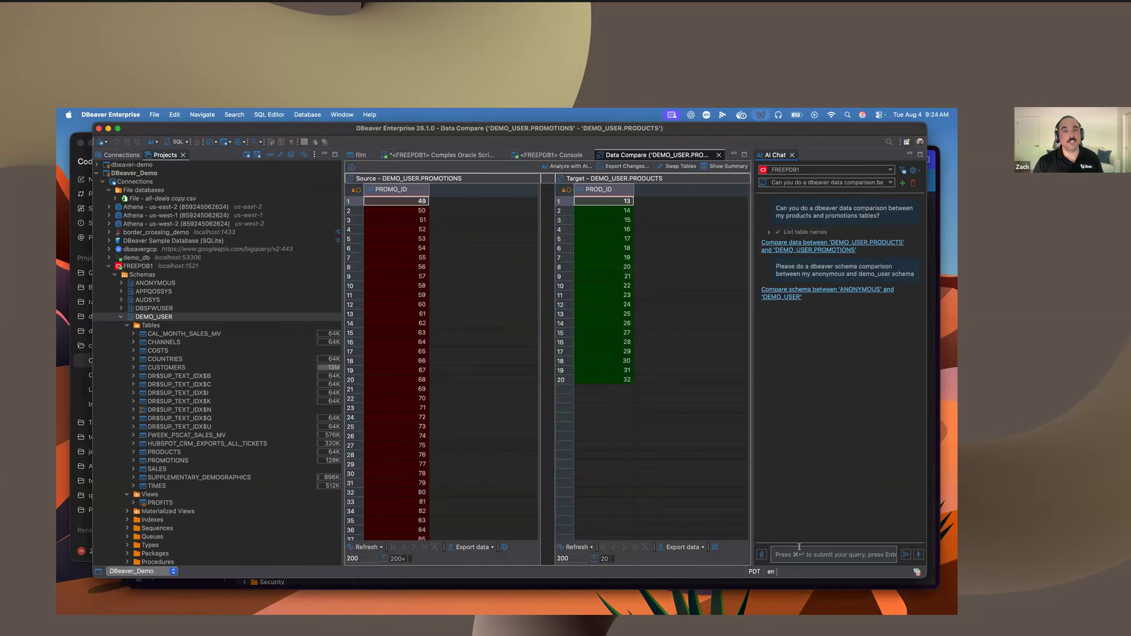
# - Submit the AI chat prompt "please export my customers table as a csv"
pyautogui.click(807, 550)
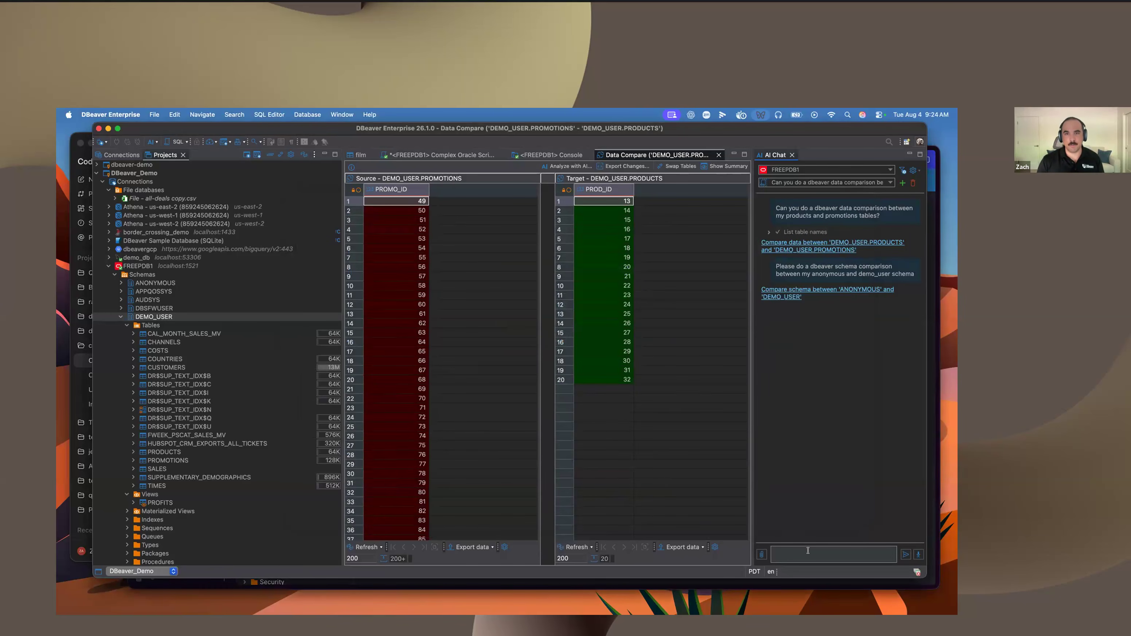
pyautogui.write('please ')
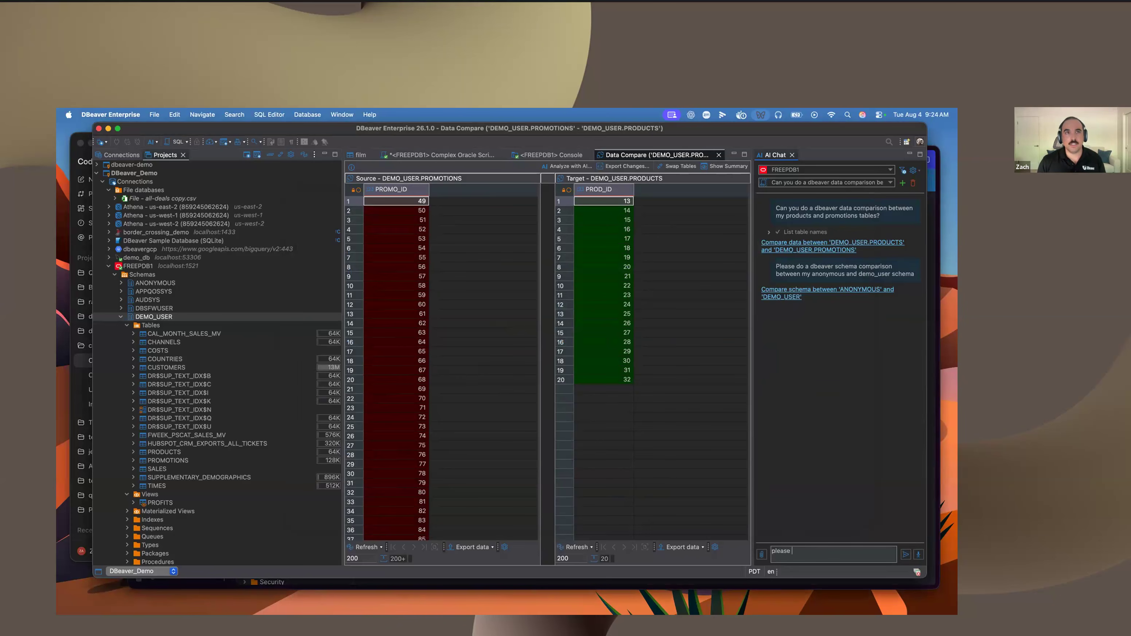
pyautogui.write('export my customers table as a ')
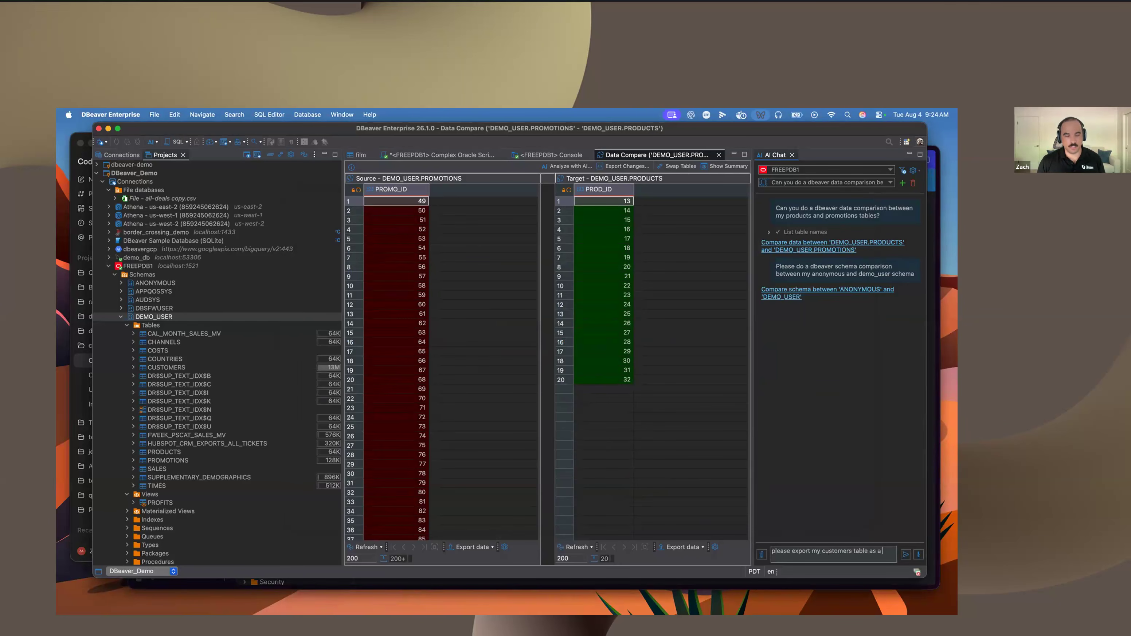
pyautogui.write('csv')
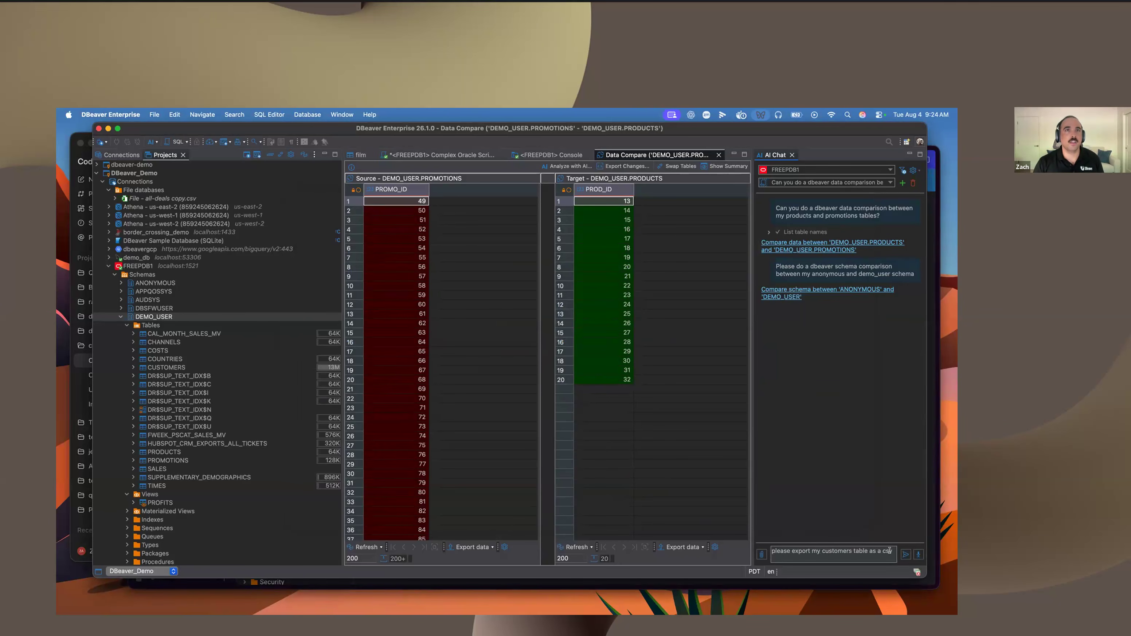
pyautogui.click(905, 554)
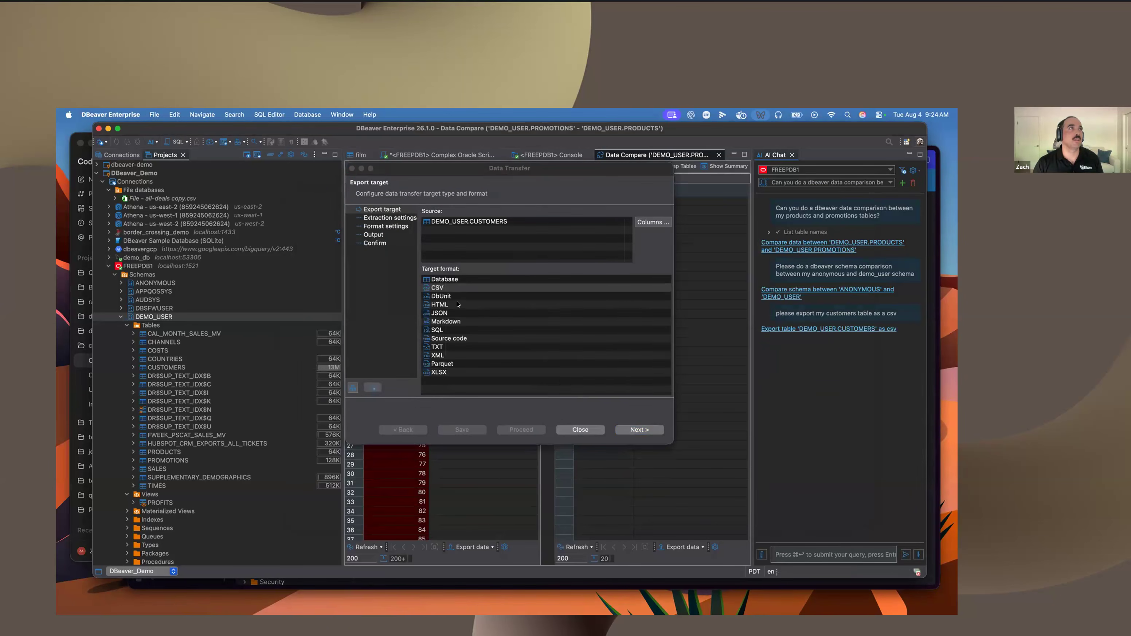
# - Review the extraction, format and output settings of the CUSTOMERS table's CSV export, check the target directory chooser, and close without exporting
pyautogui.click(623, 428)
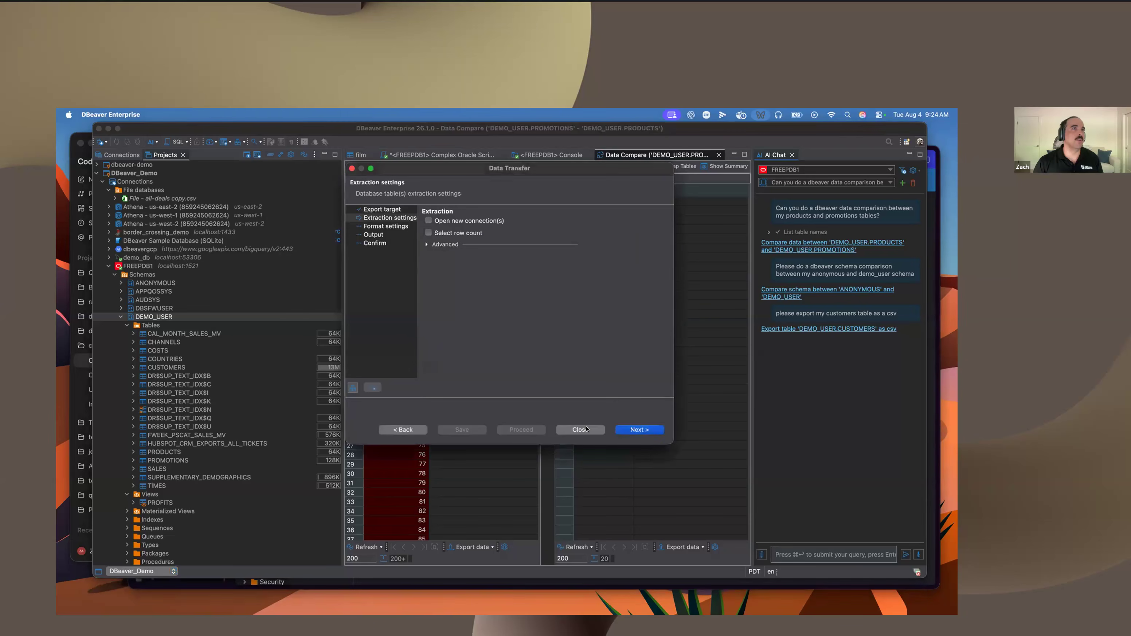
pyautogui.click(641, 430)
pyautogui.click(625, 428)
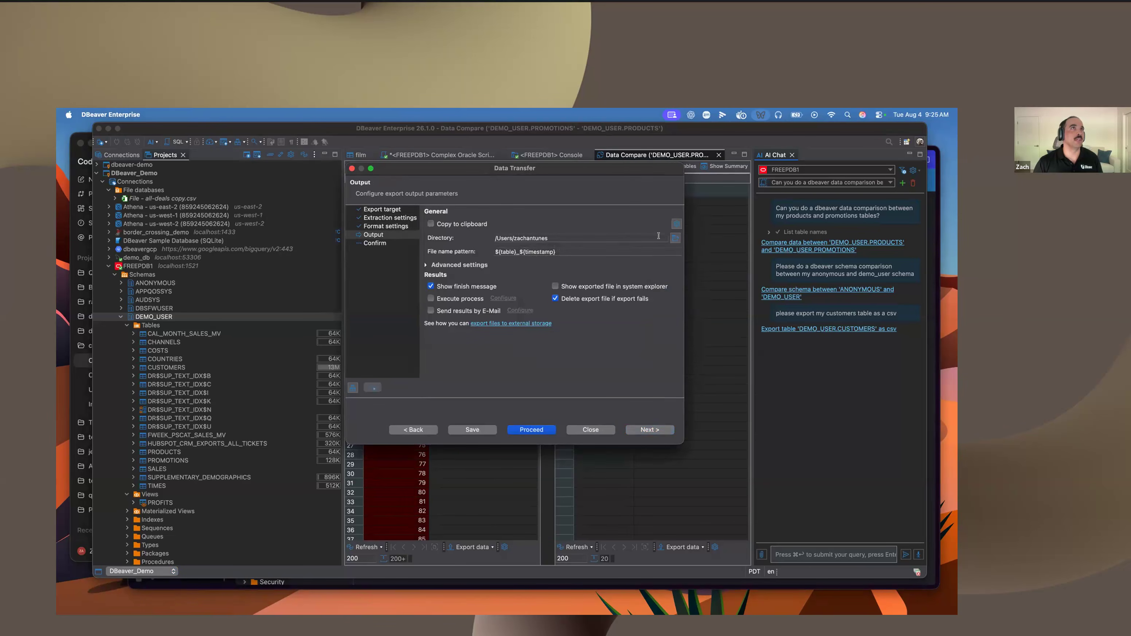
pyautogui.click(675, 237)
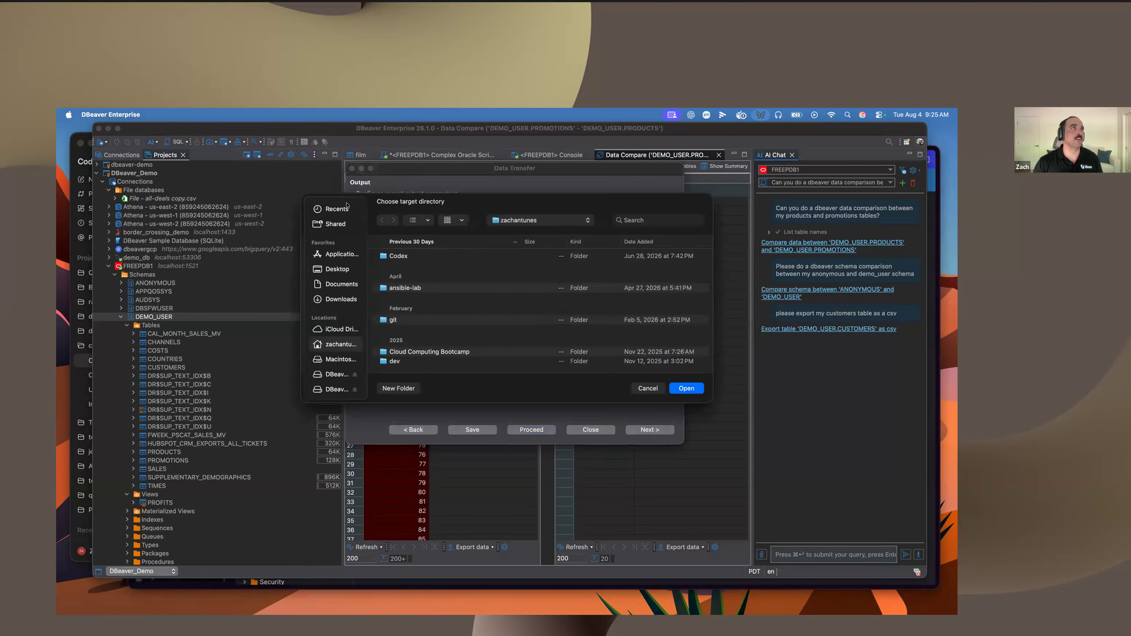
pyautogui.click(641, 387)
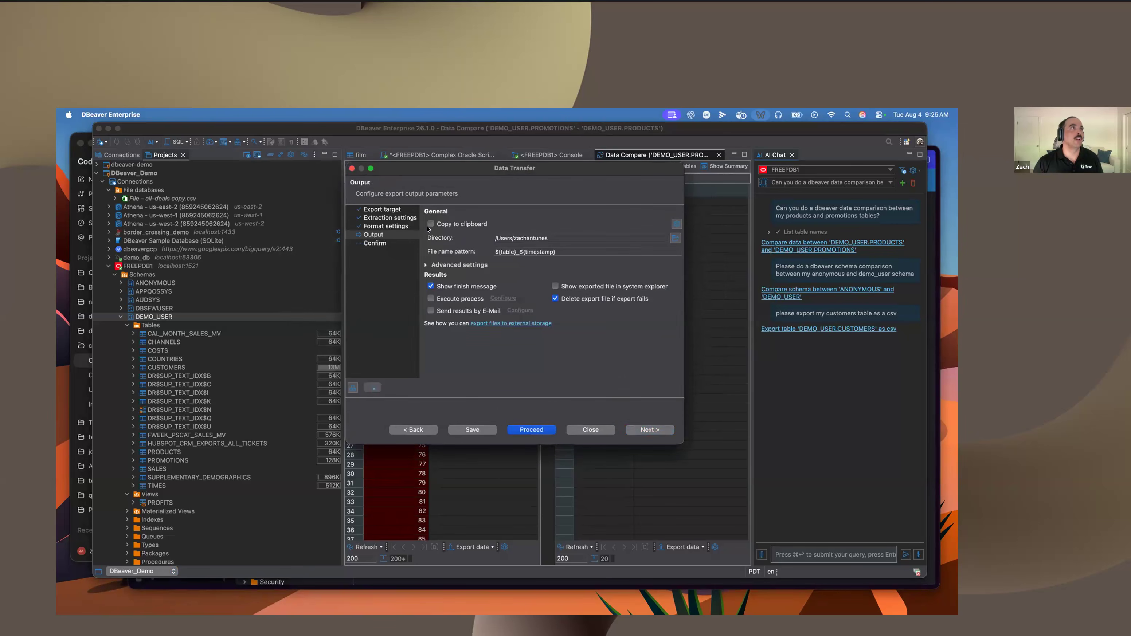
pyautogui.click(352, 168)
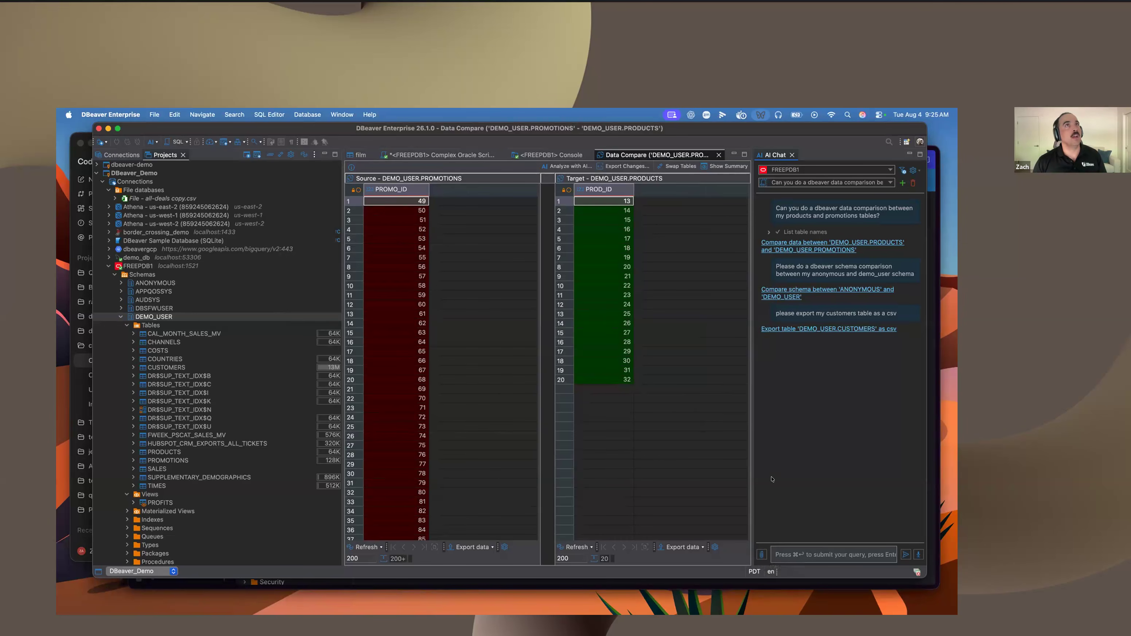
# - In a new AI chat conversation, attach 100 Sales Records.csv from Downloads and open it as a table
pyautogui.click(902, 182)
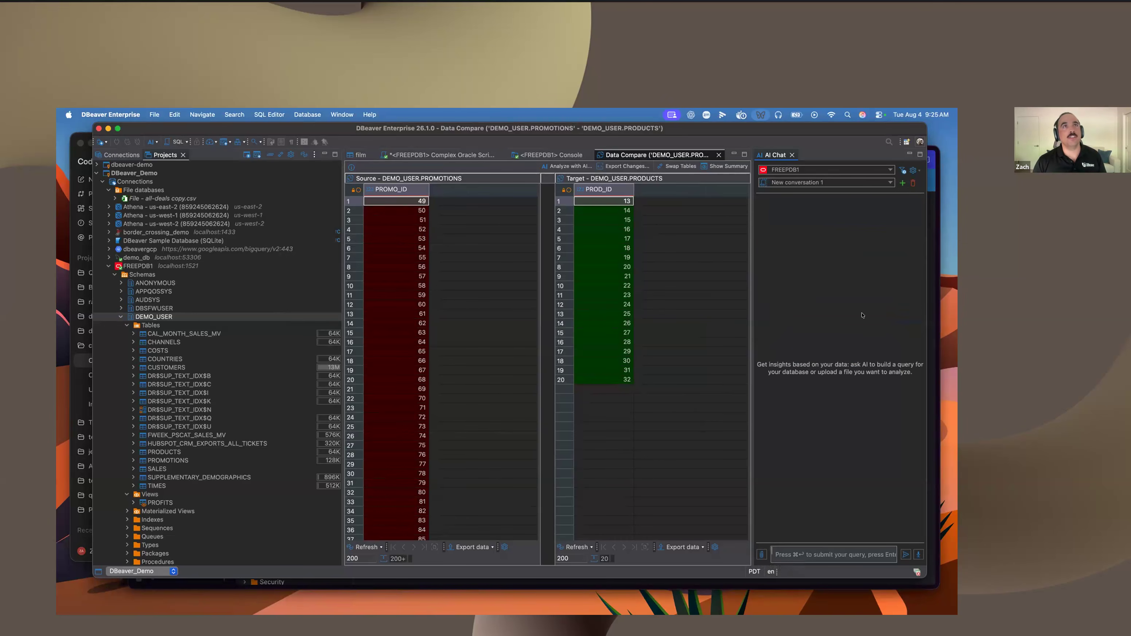
pyautogui.click(760, 552)
pyautogui.click(453, 243)
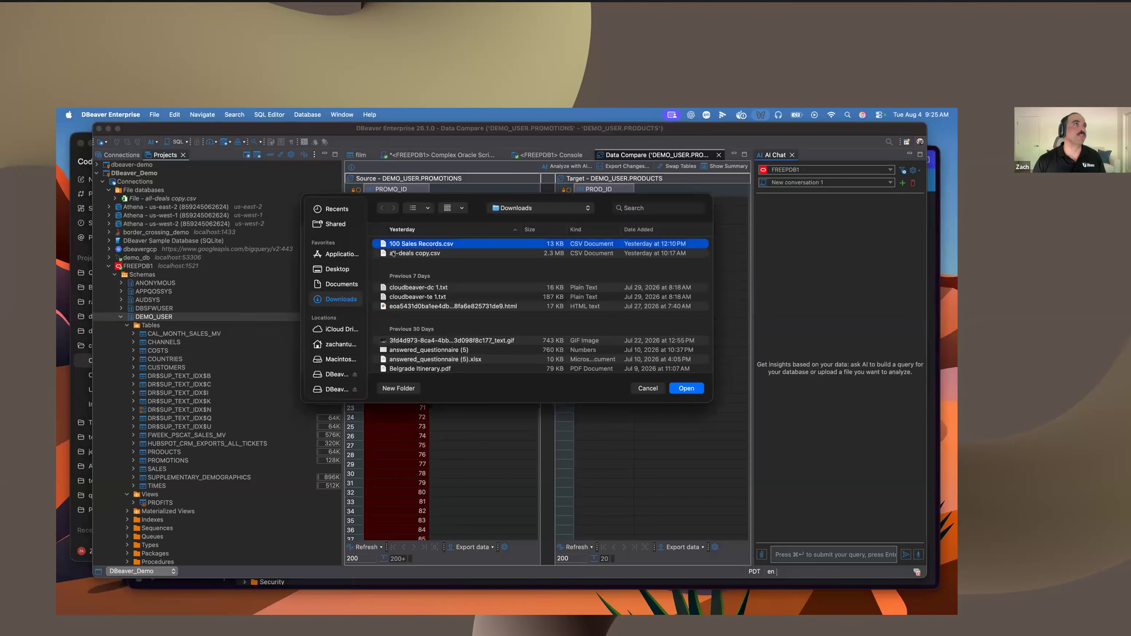
pyautogui.click(681, 386)
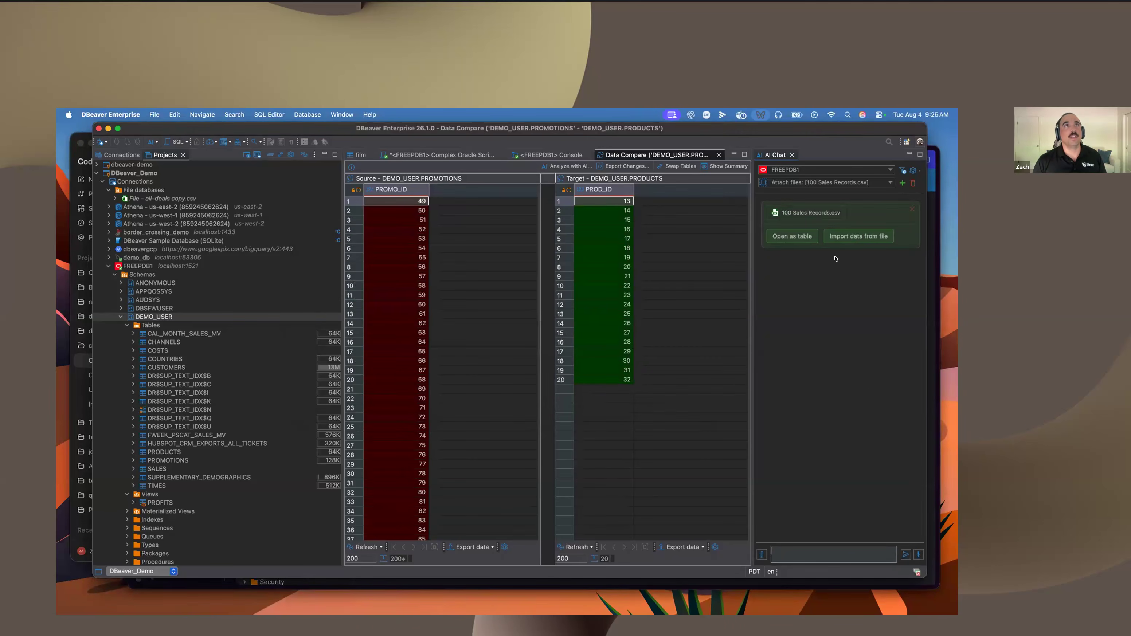
pyautogui.click(787, 236)
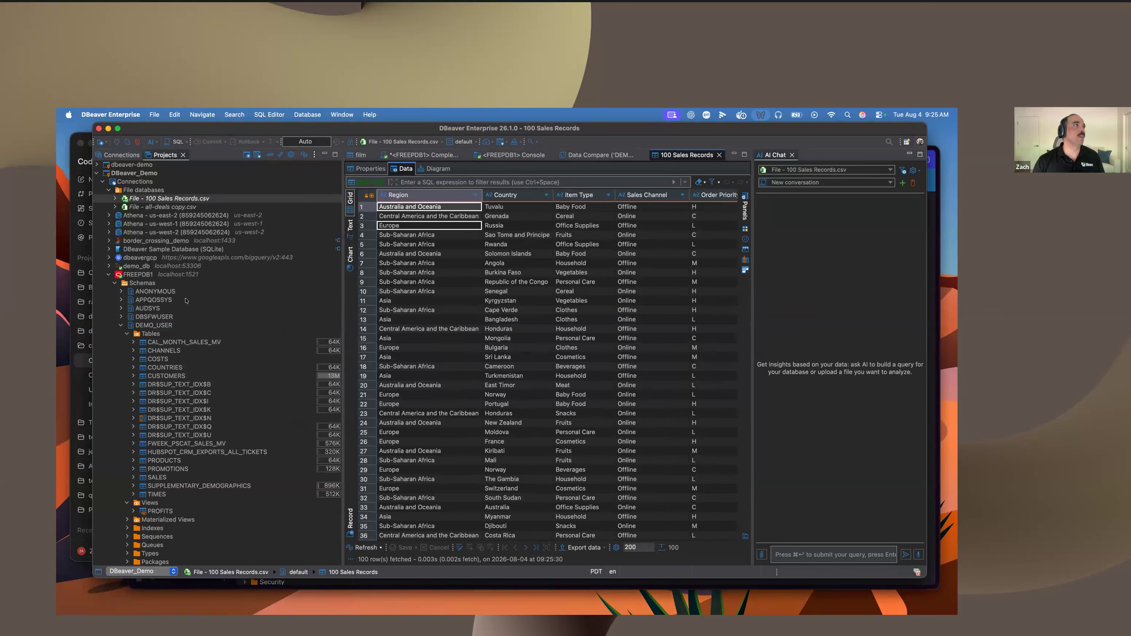
# - Open a SQL console on the DEMO_USER schema of FREEPDB1
pyautogui.rightClick(168, 325)
pyautogui.moveTo(231, 348)
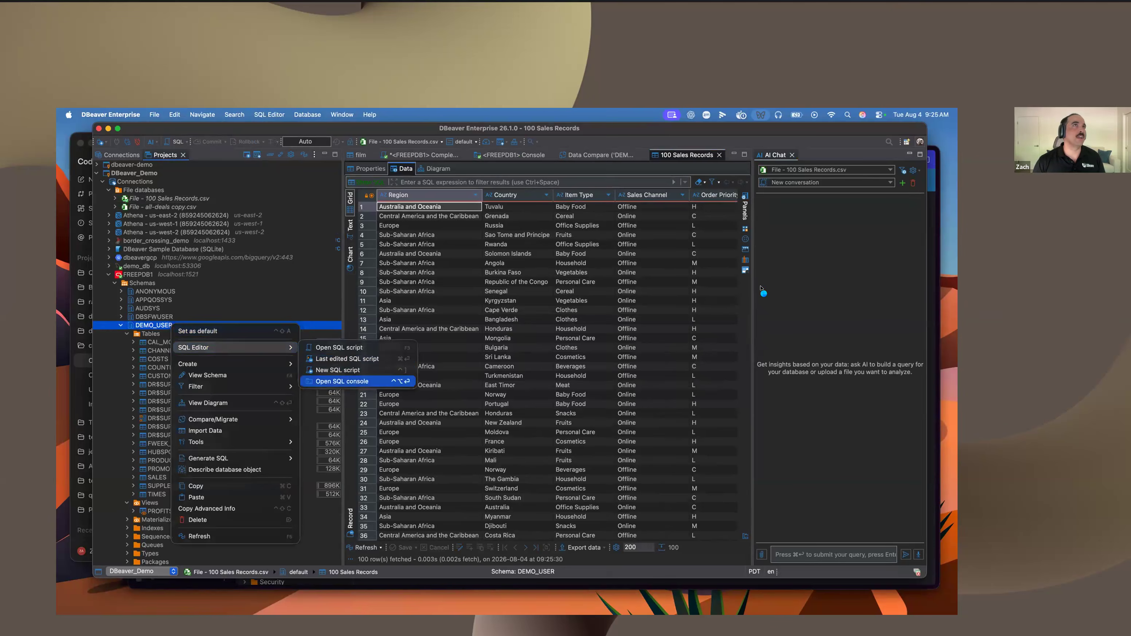
pyautogui.press('Return')
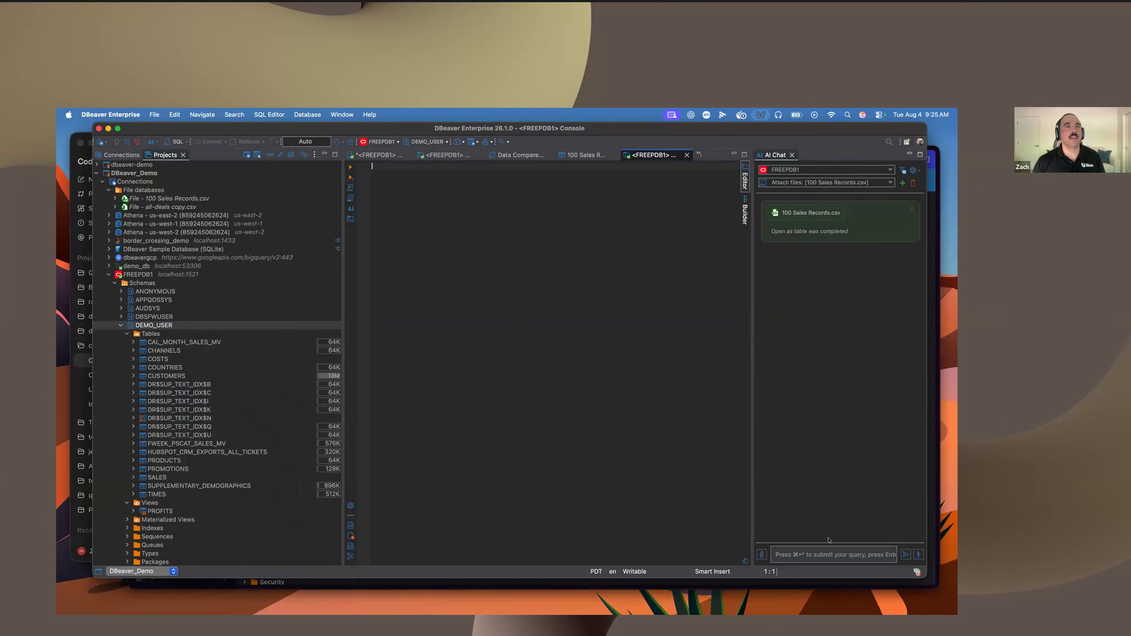
# - Replace the chat's existing attachment with a fresh copy of 100 Sales Records.csv and start importing data from it, up to the tables mapping
pyautogui.click(911, 209)
pyautogui.click(760, 552)
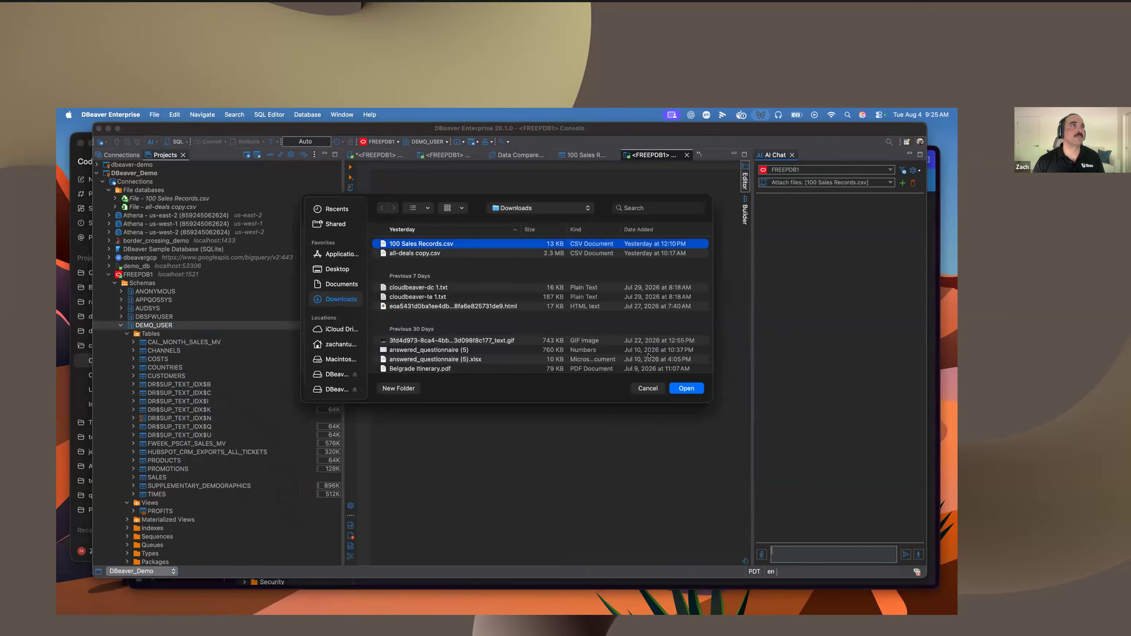
pyautogui.click(678, 387)
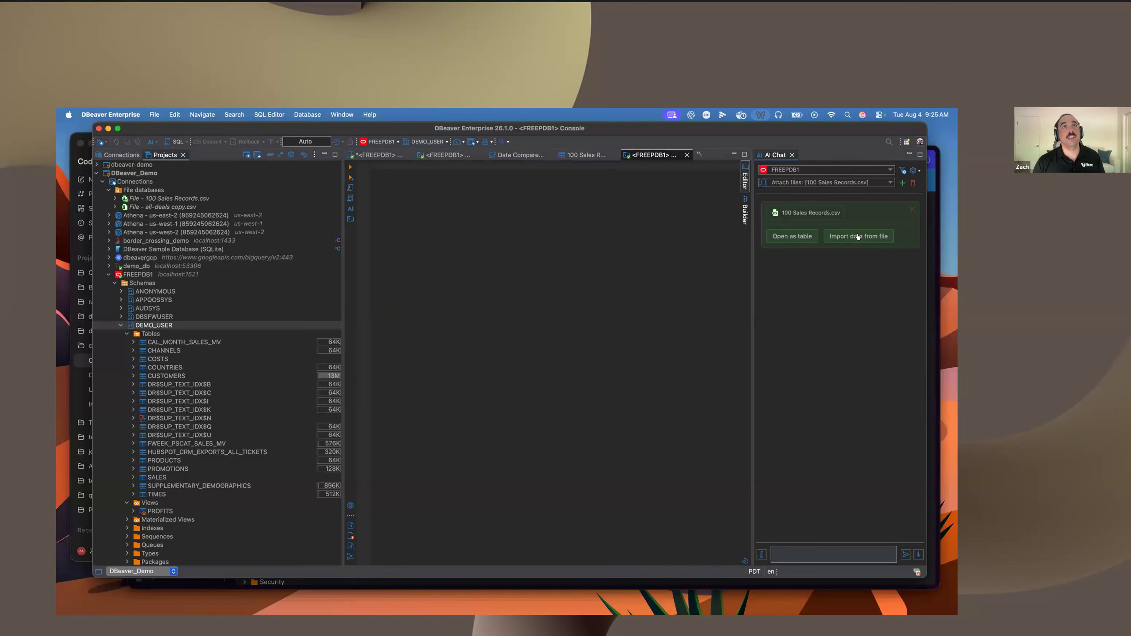
pyautogui.click(858, 236)
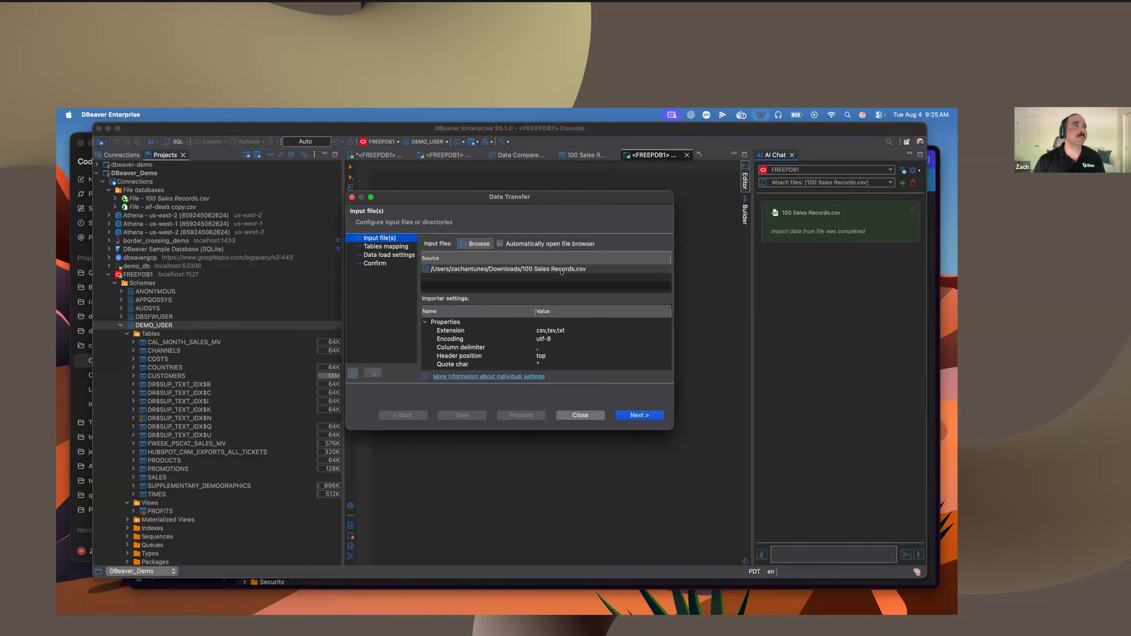
pyautogui.click(639, 414)
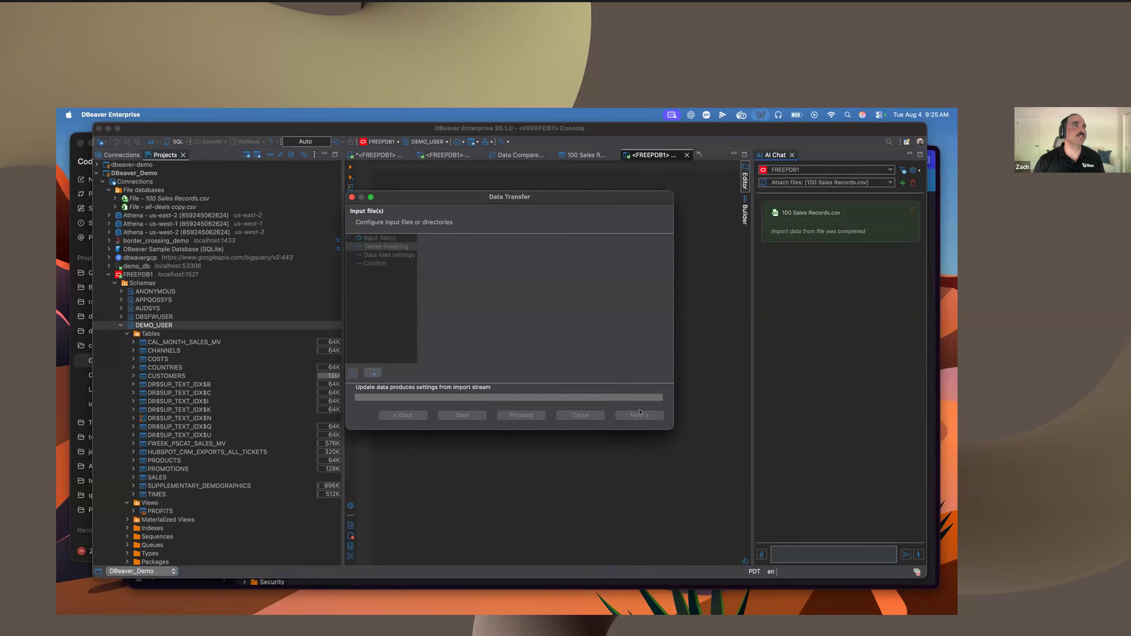
# - Try to import the CSV into the ANONYMOUS schema of FREEPDB1 with the default load settings, and stop the transfer
pyautogui.click(585, 240)
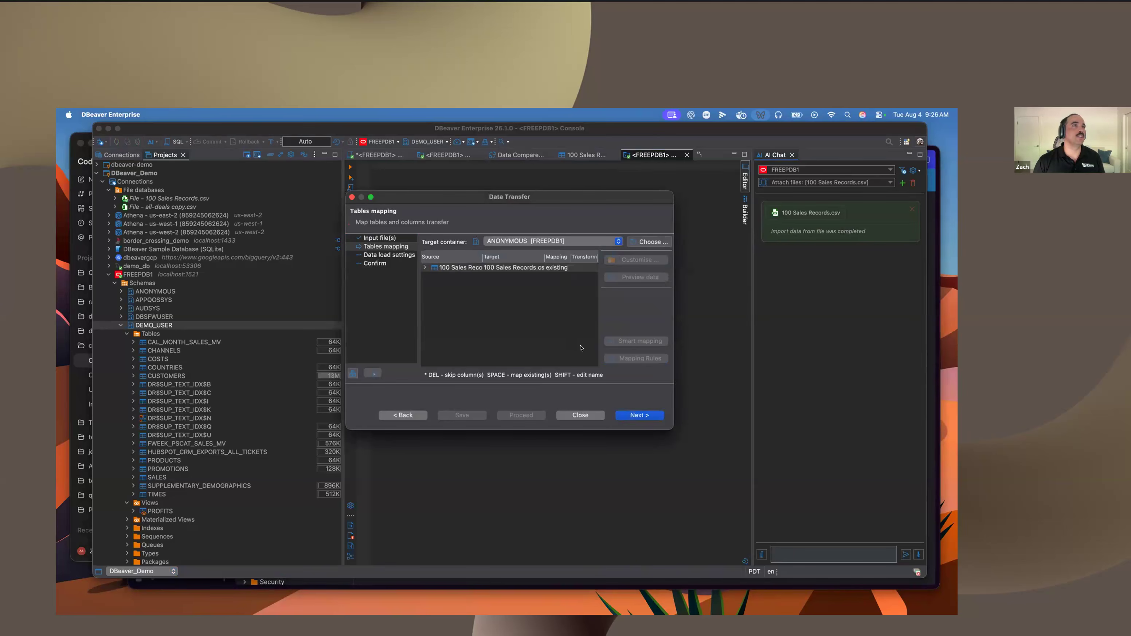
pyautogui.click(639, 415)
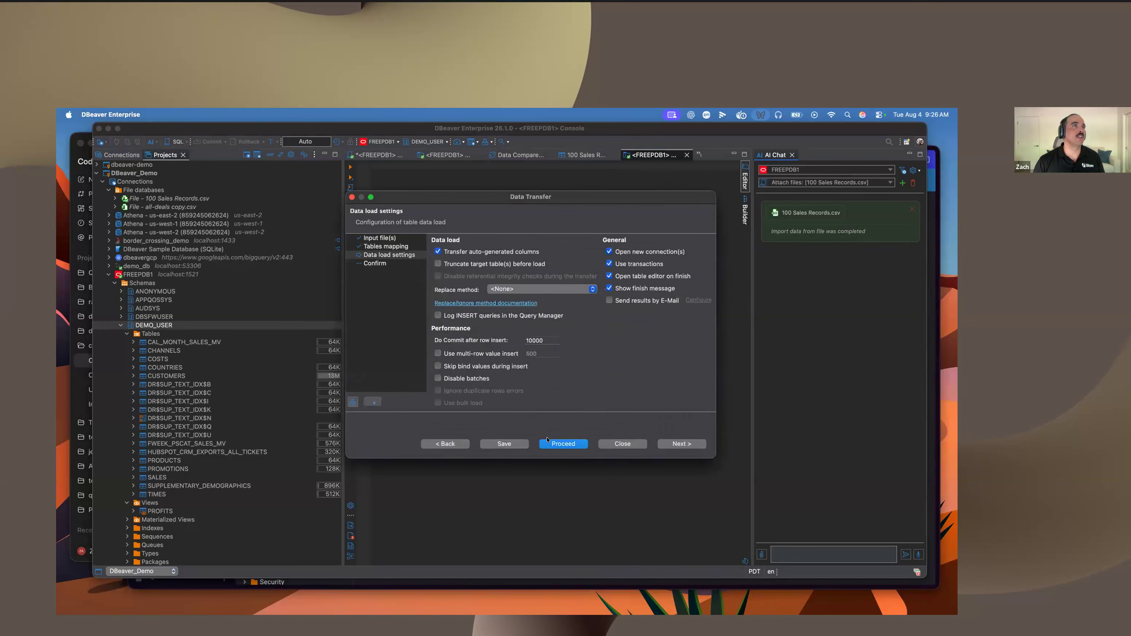
pyautogui.click(547, 441)
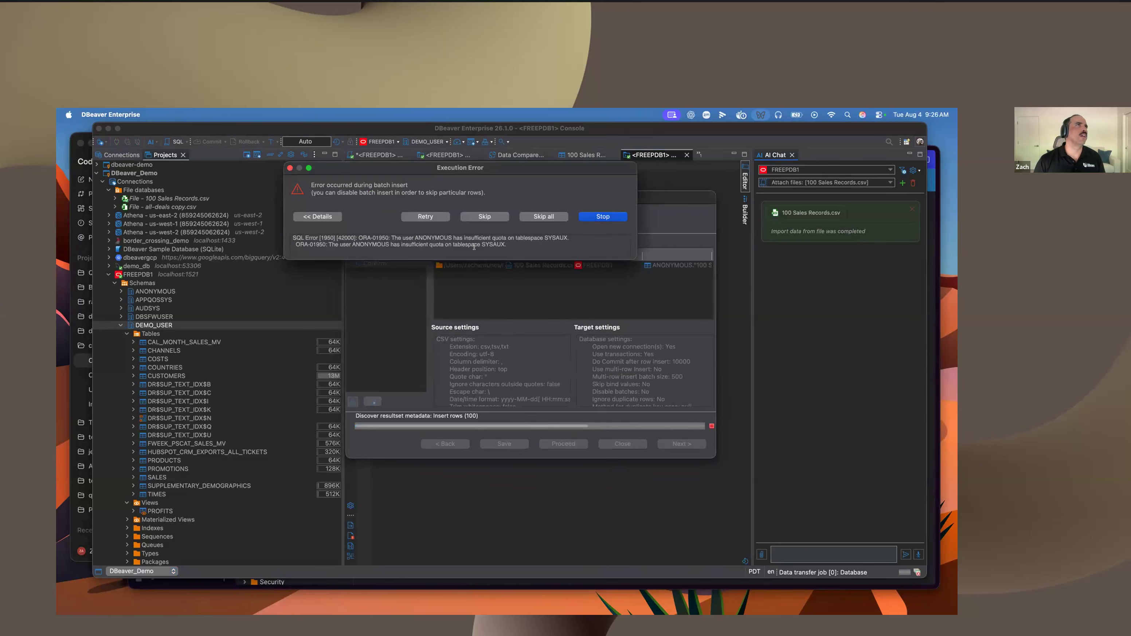
pyautogui.moveTo(452, 237); pyautogui.dragTo(513, 246)
pyautogui.click(505, 249)
pyautogui.click(587, 217)
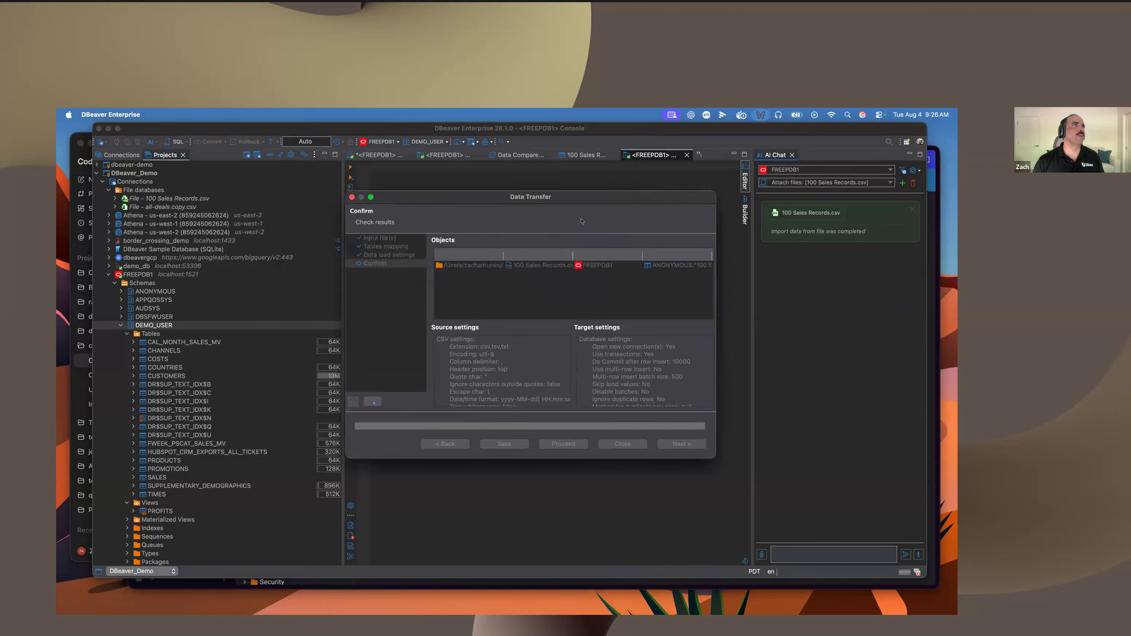
pyautogui.click(602, 217)
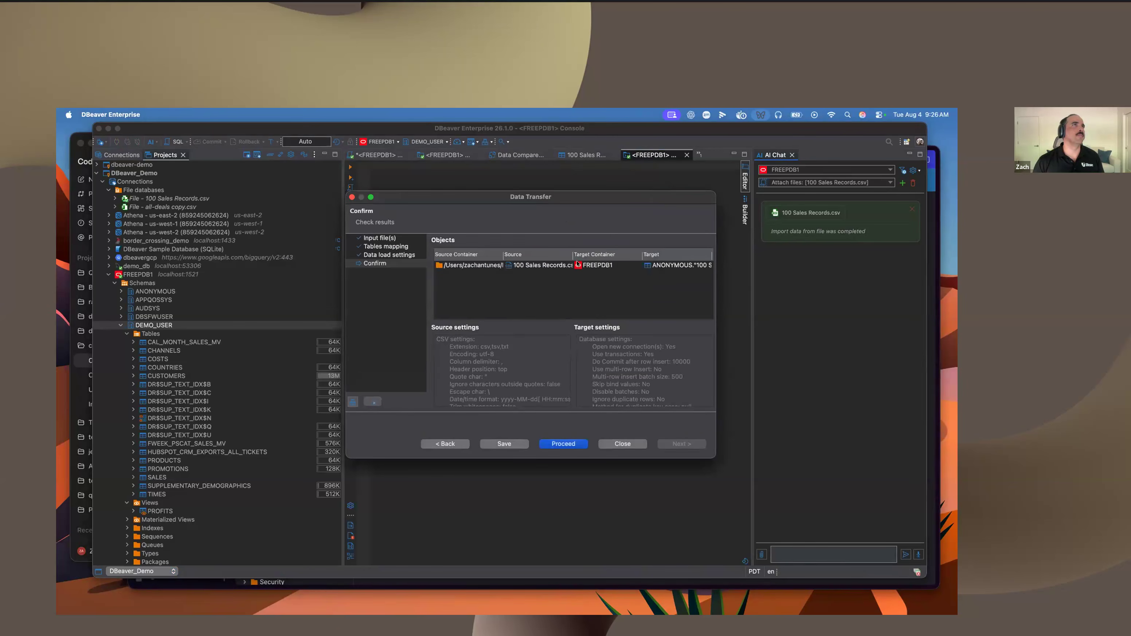
# - Return to the tables mapping, change the target container to DEMO_USER, and run the import of 100 Sales Records.csv
pyautogui.click(653, 266)
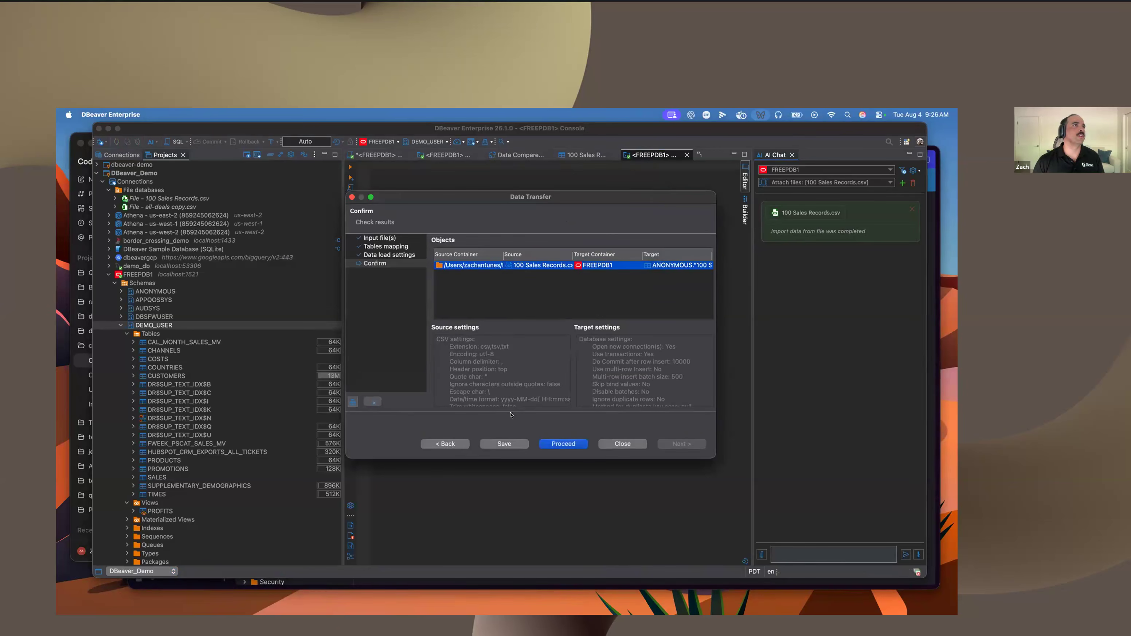
pyautogui.click(445, 444)
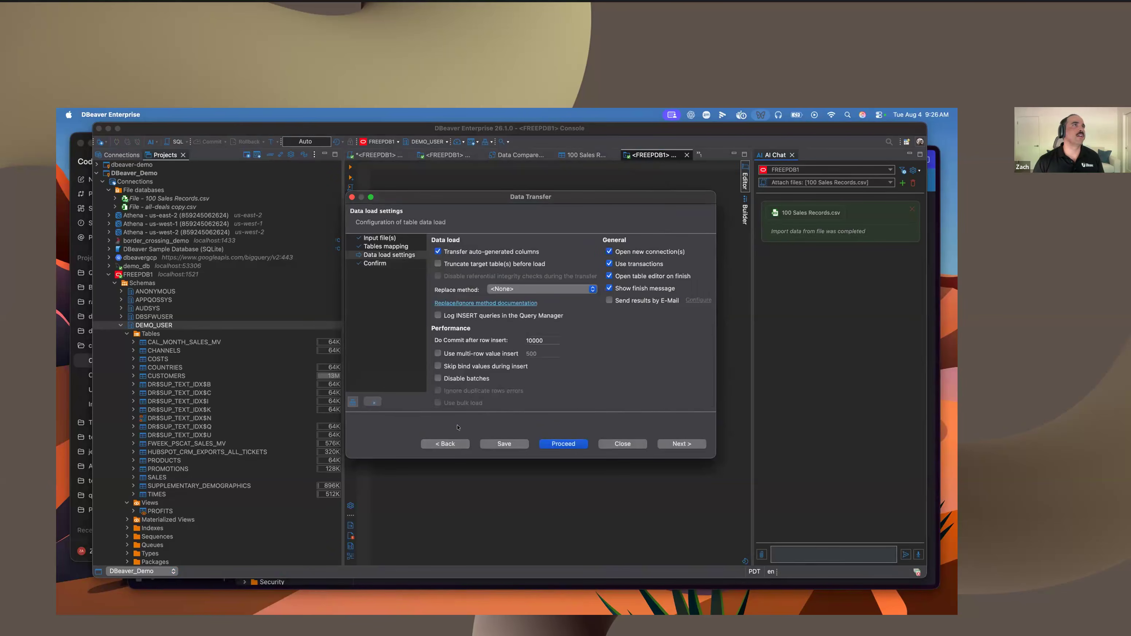
pyautogui.click(448, 443)
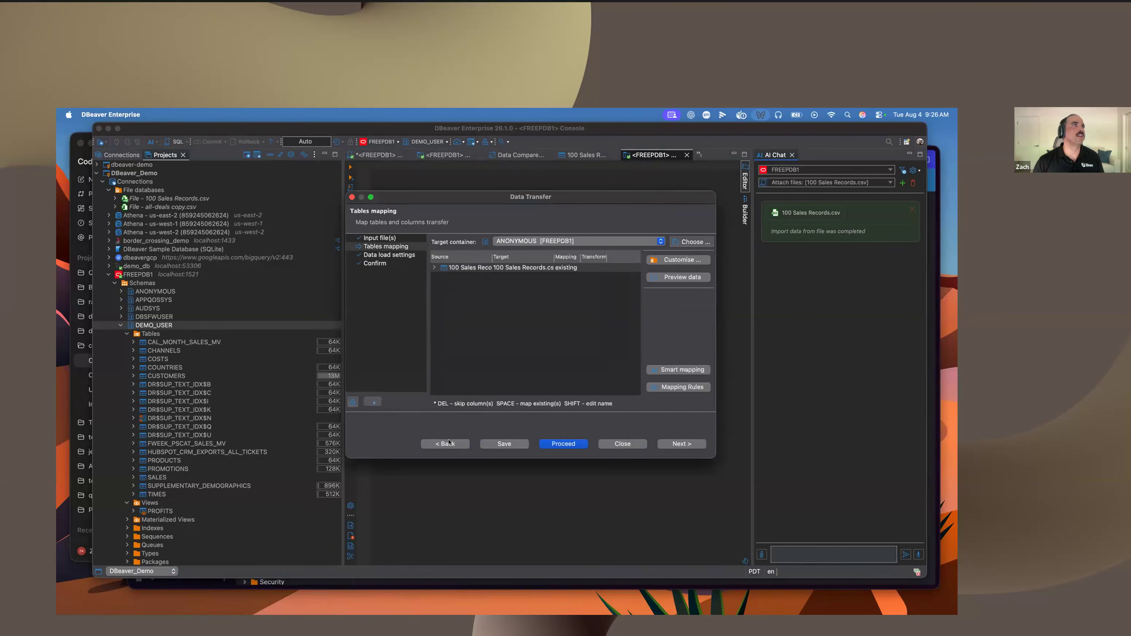
pyautogui.click(678, 242)
pyautogui.click(438, 192)
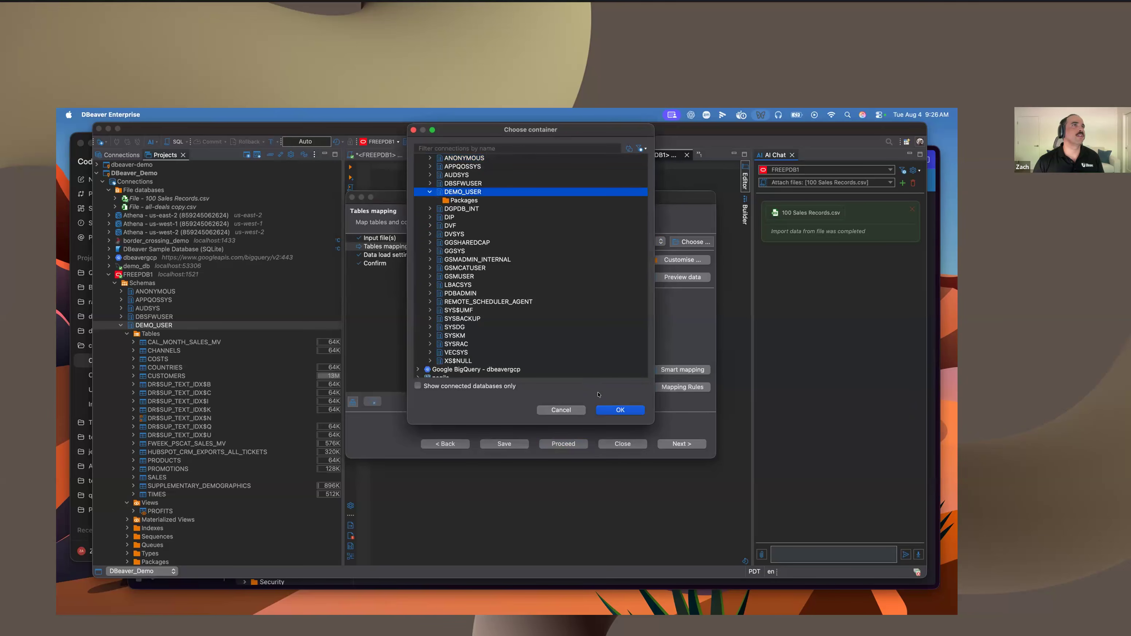
pyautogui.click(602, 407)
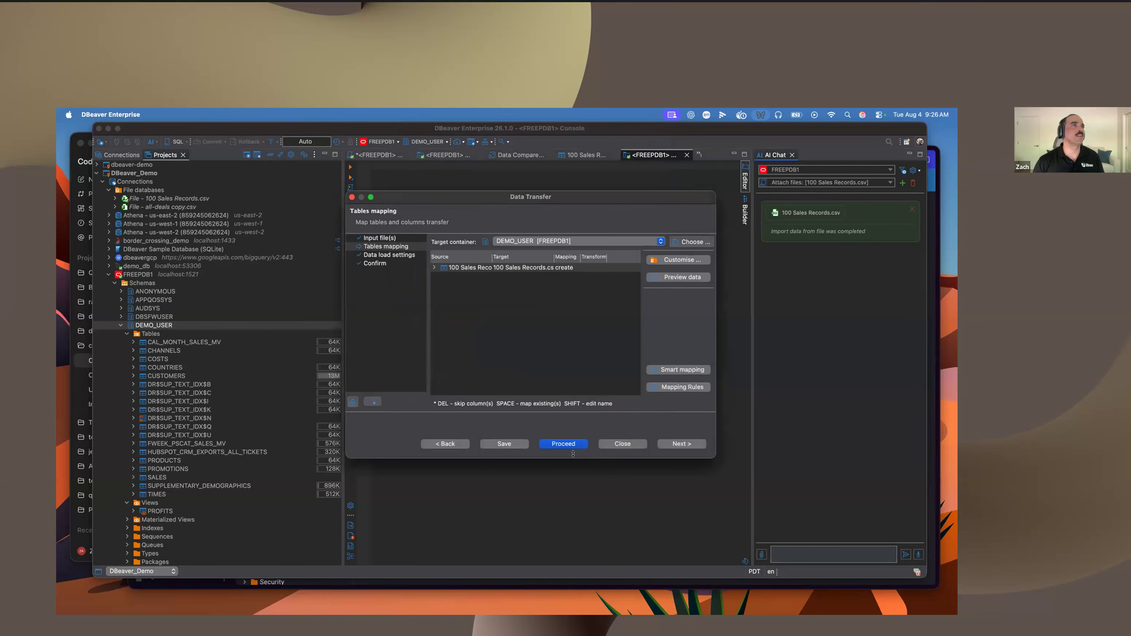
pyautogui.click(563, 444)
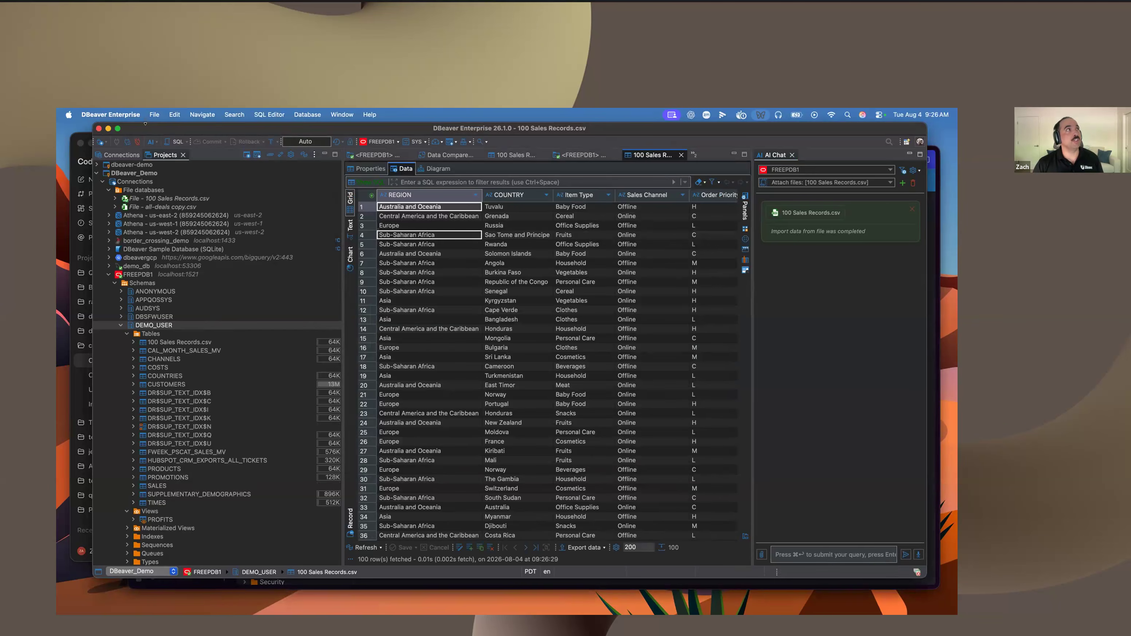
# - Examine the available AI engines and the OpenAI model choices in the AI engine preferences, and leave without applying changes
pyautogui.click(119, 114)
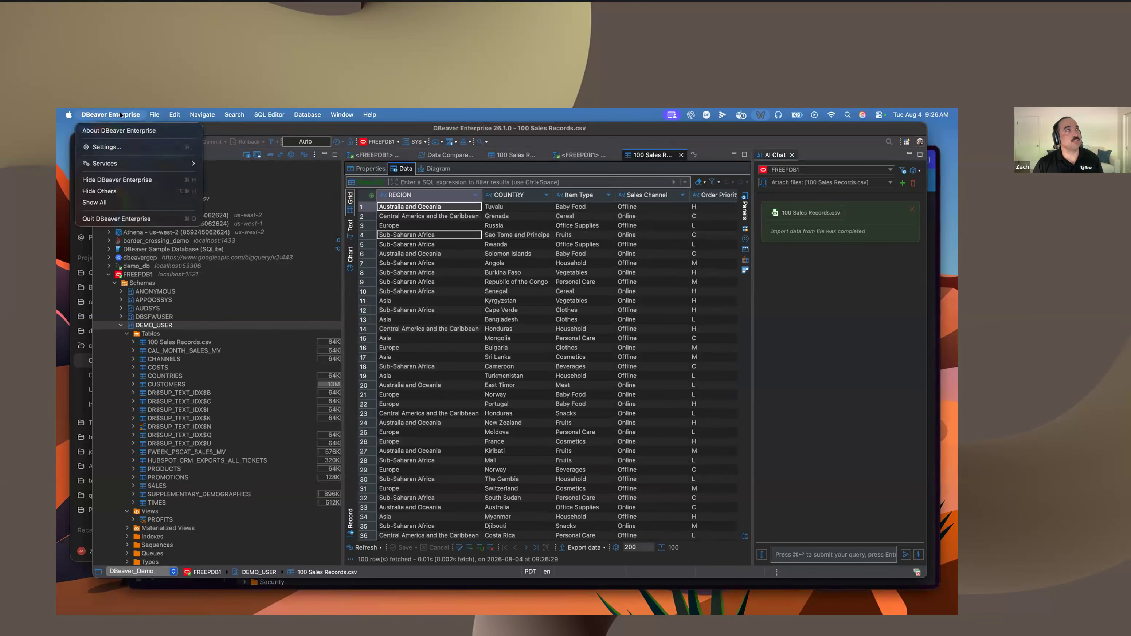
pyautogui.click(111, 146)
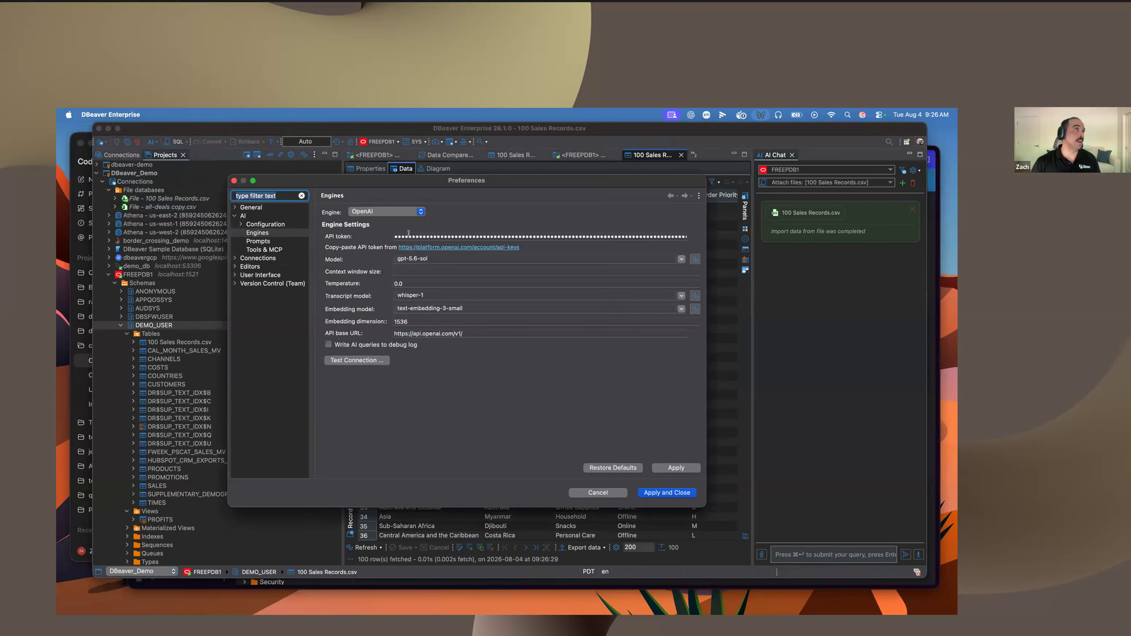
pyautogui.click(400, 212)
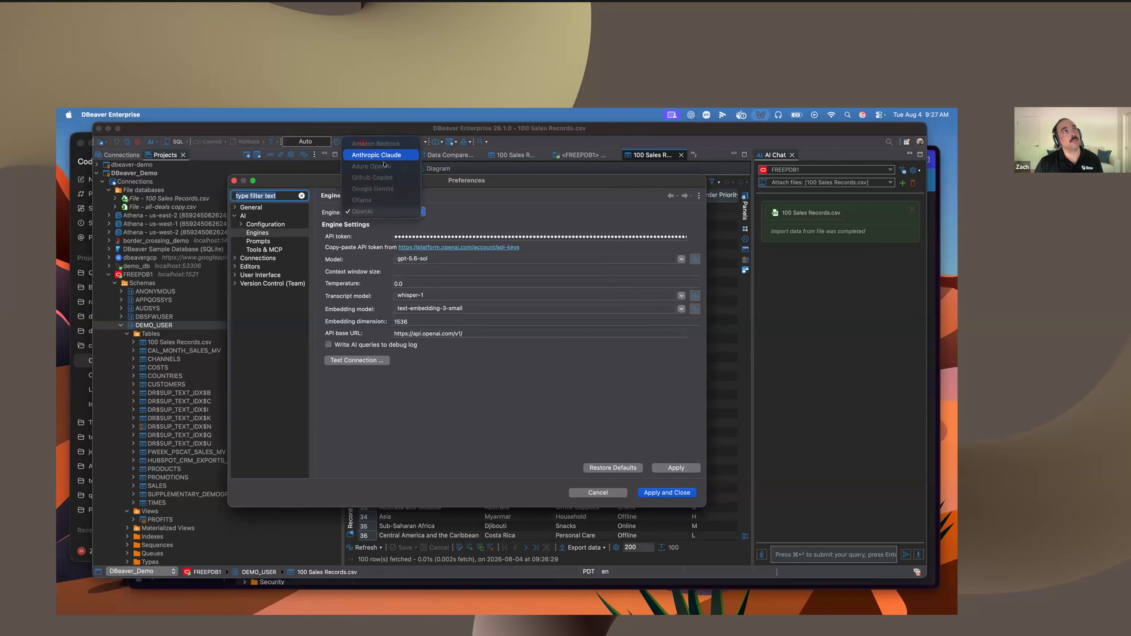
pyautogui.click(393, 202)
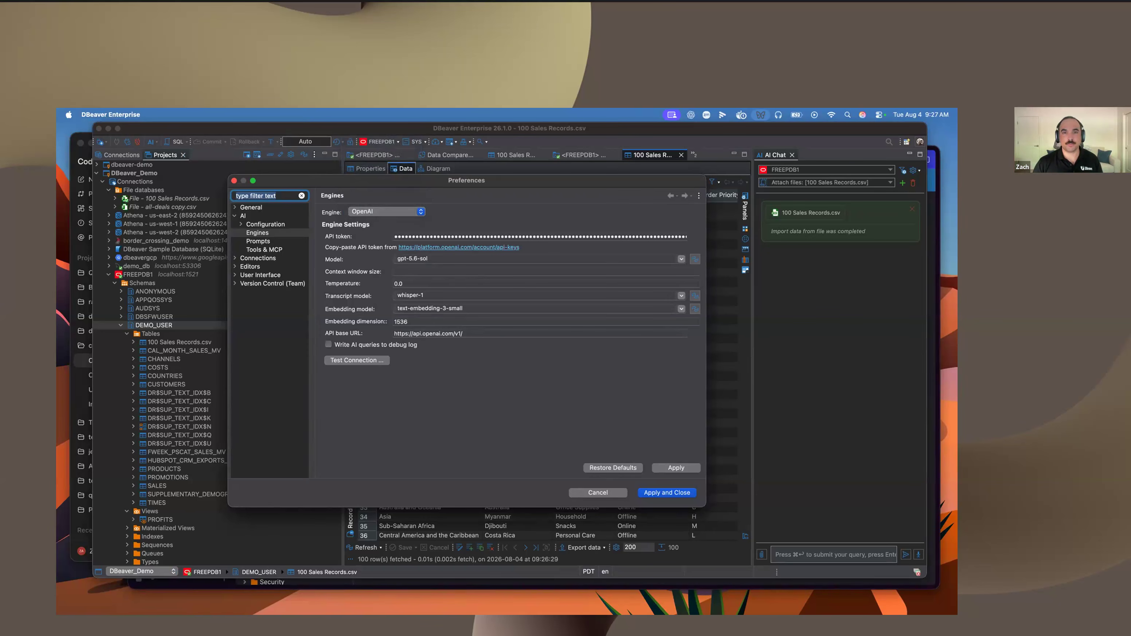
pyautogui.click(680, 261)
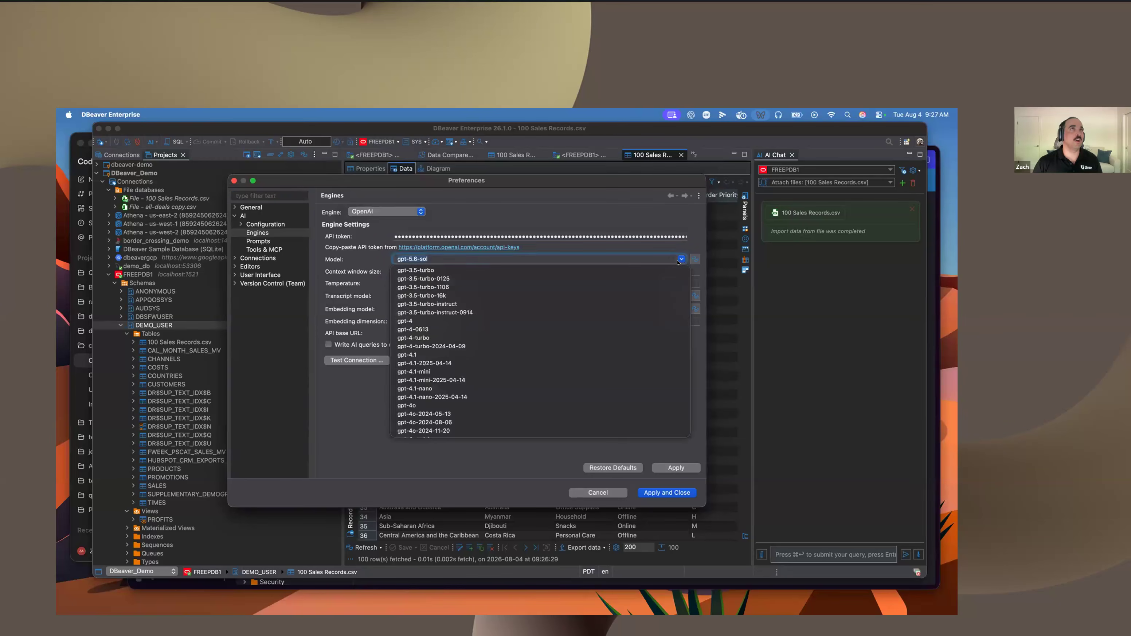
pyautogui.click(464, 447)
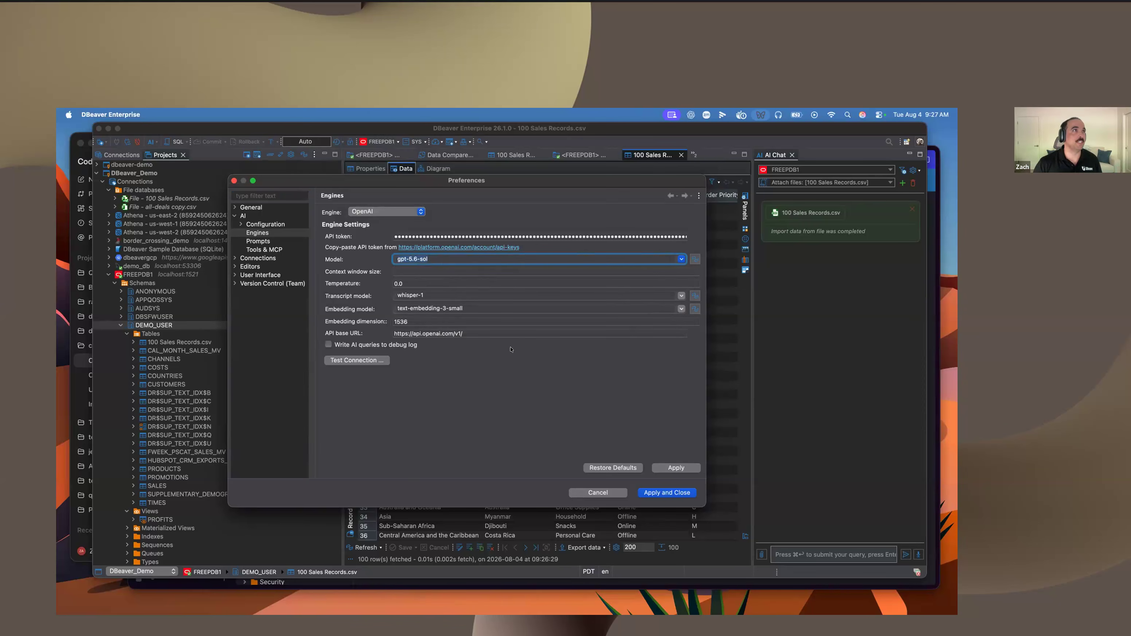
pyautogui.click(597, 492)
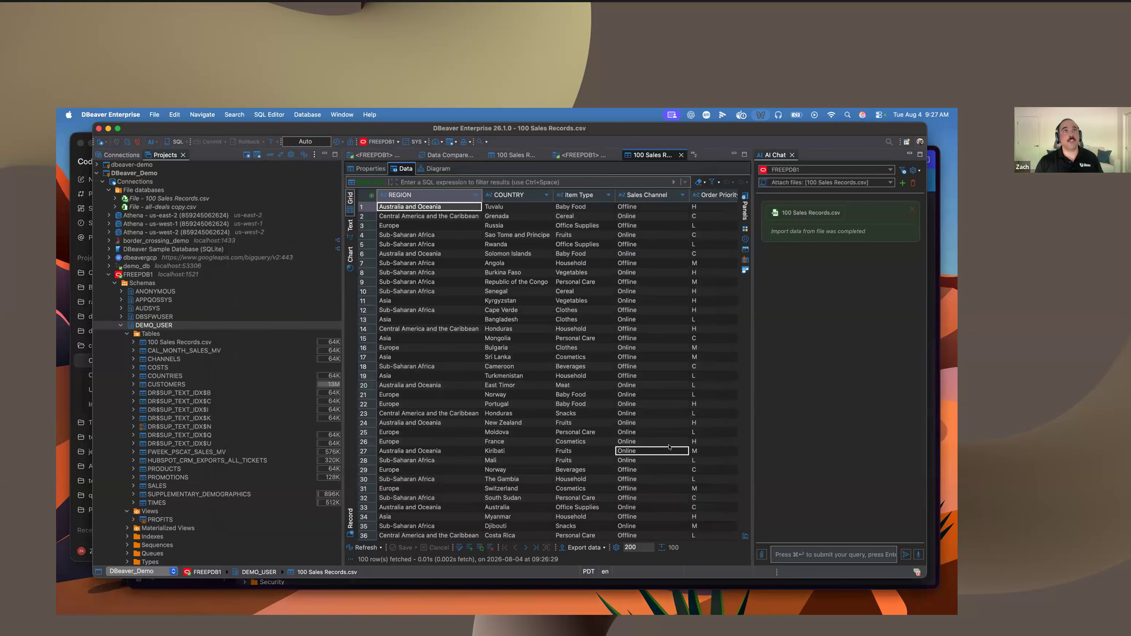
# - Close the AI Chat view beside the imported sales records table
pyautogui.click(735, 319)
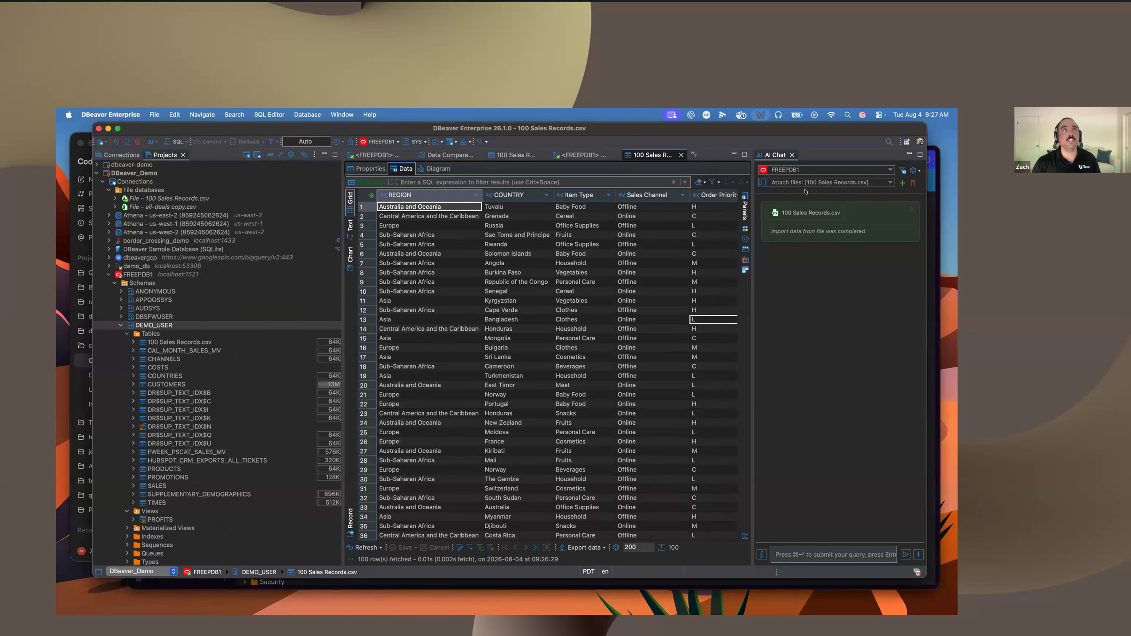
pyautogui.click(791, 155)
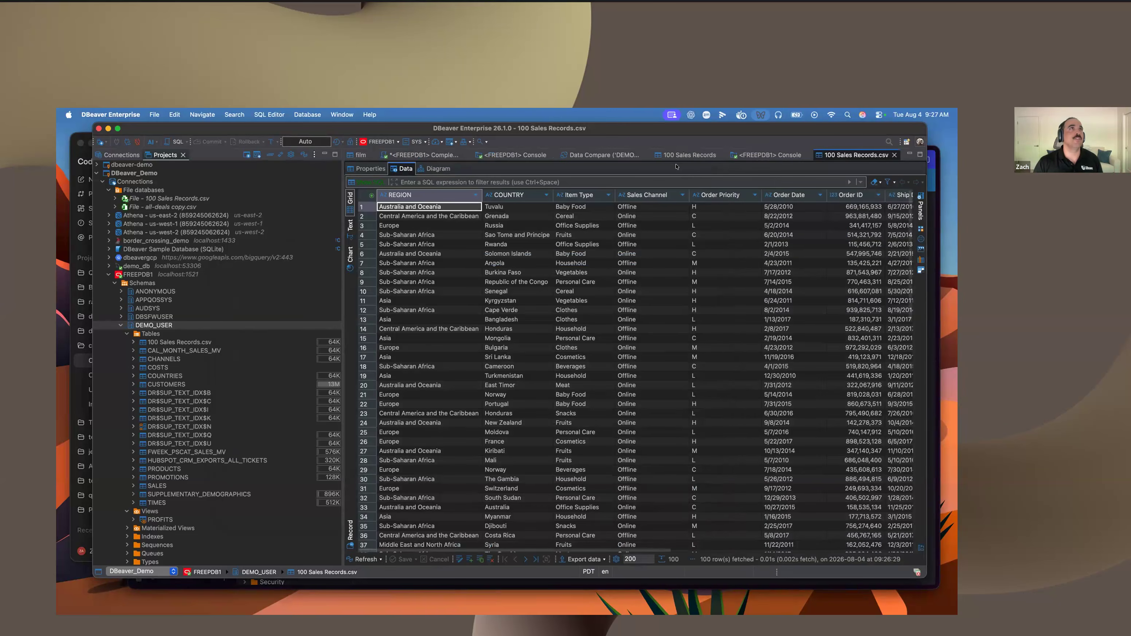
# - Switch to the Complex Oracle Script and close the open FREEPDB1 consoles, the Data Compare editor and both 100 Sales Records editors
pyautogui.click(743, 156)
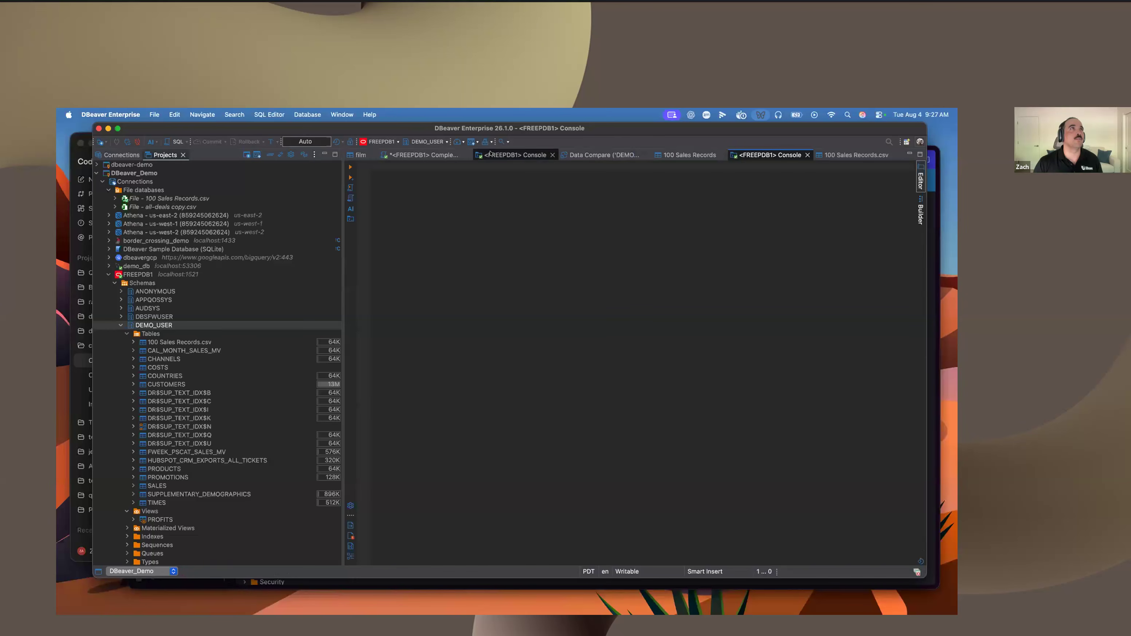
pyautogui.click(502, 154)
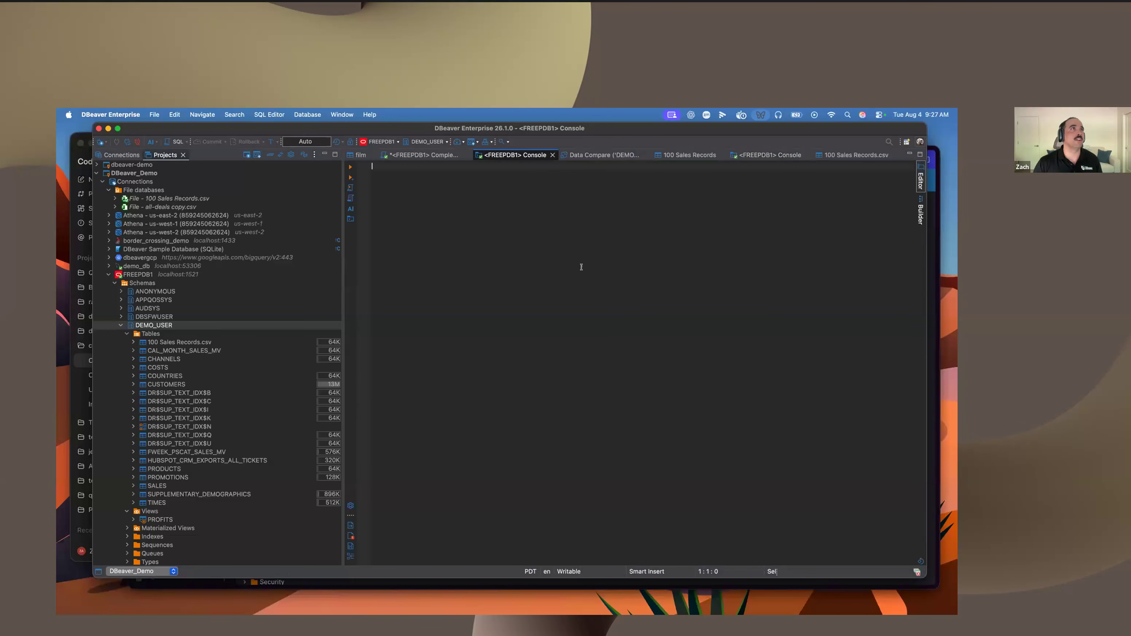
pyautogui.click(429, 153)
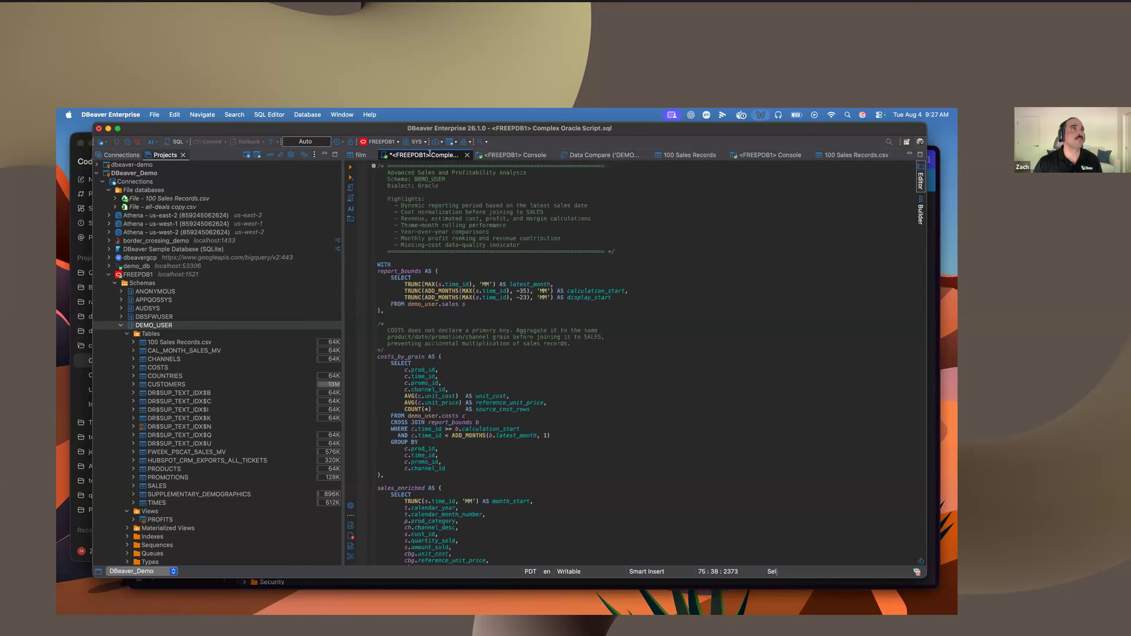
pyautogui.click(549, 154)
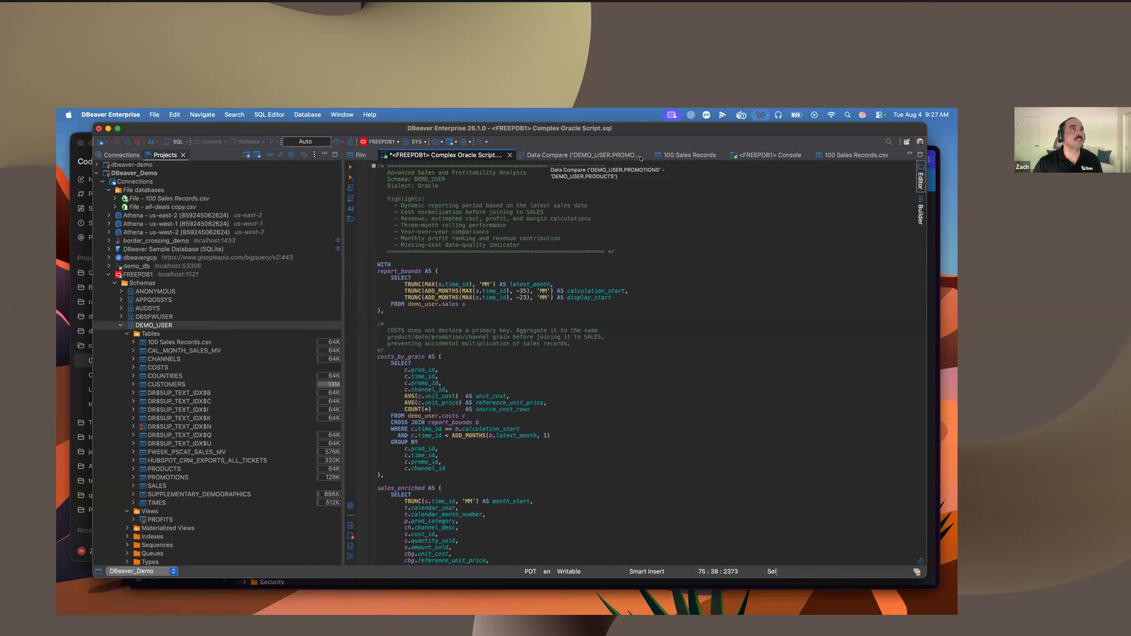
pyautogui.click(640, 155)
pyautogui.click(672, 156)
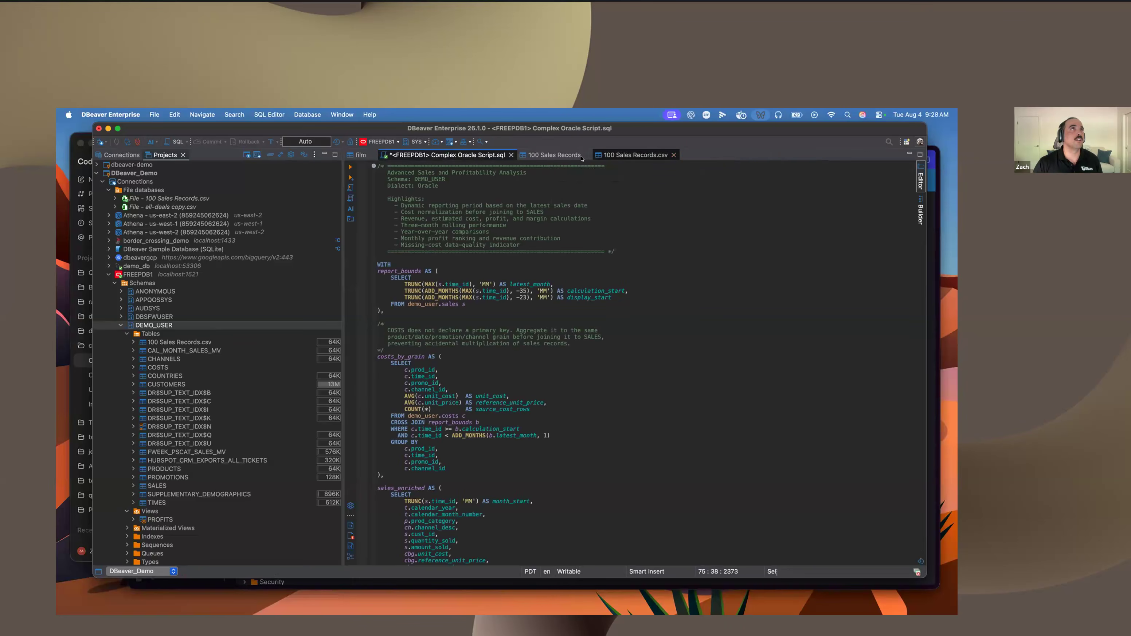
pyautogui.click(587, 156)
pyautogui.click(598, 155)
# - Look through the Complex Oracle Script, have AI explain its query, and read the explanation from overview to final output
pyautogui.scroll(-1, 616, 367)
pyautogui.scroll(-10, 617, 366)
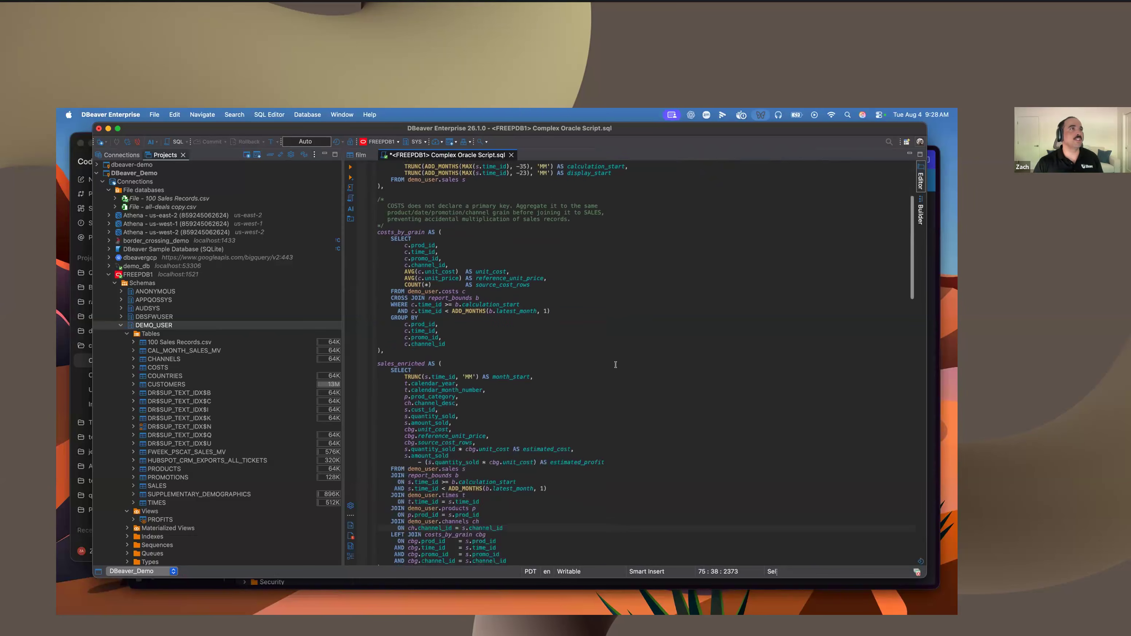
pyautogui.scroll(-20, 613, 364)
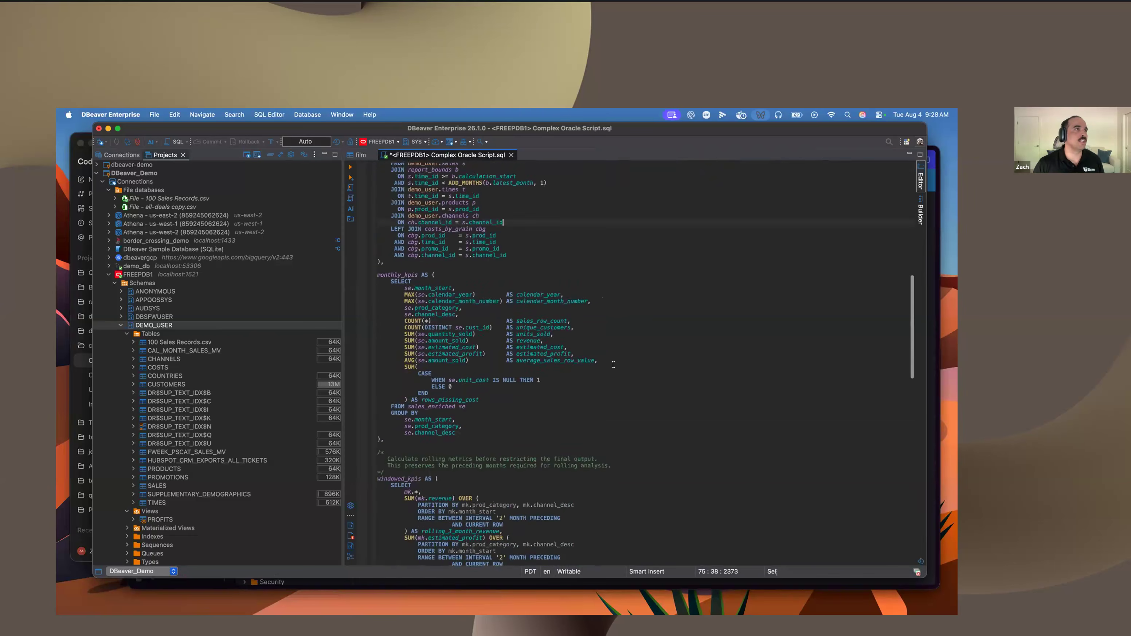
pyautogui.scroll(-6, 614, 364)
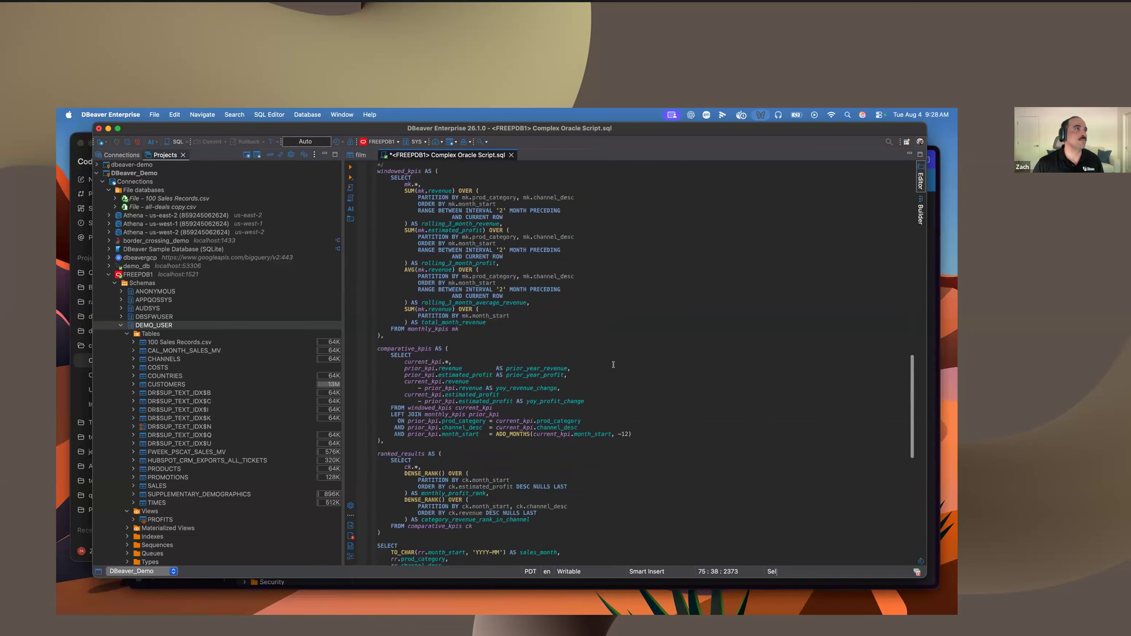
pyautogui.scroll(20, 650, 388)
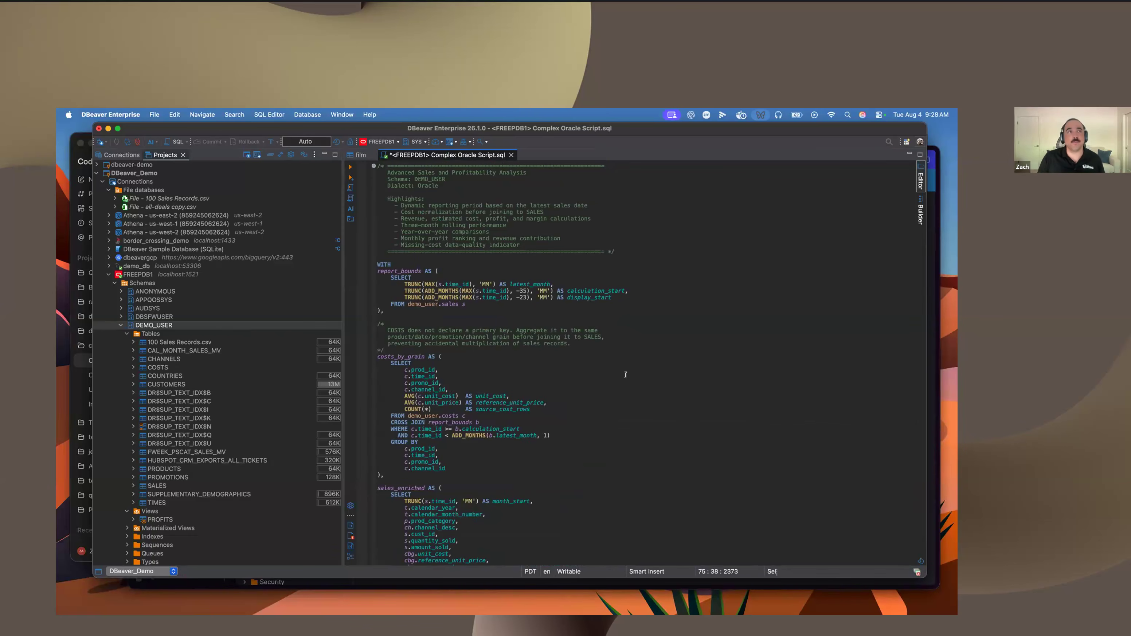
pyautogui.rightClick(593, 382)
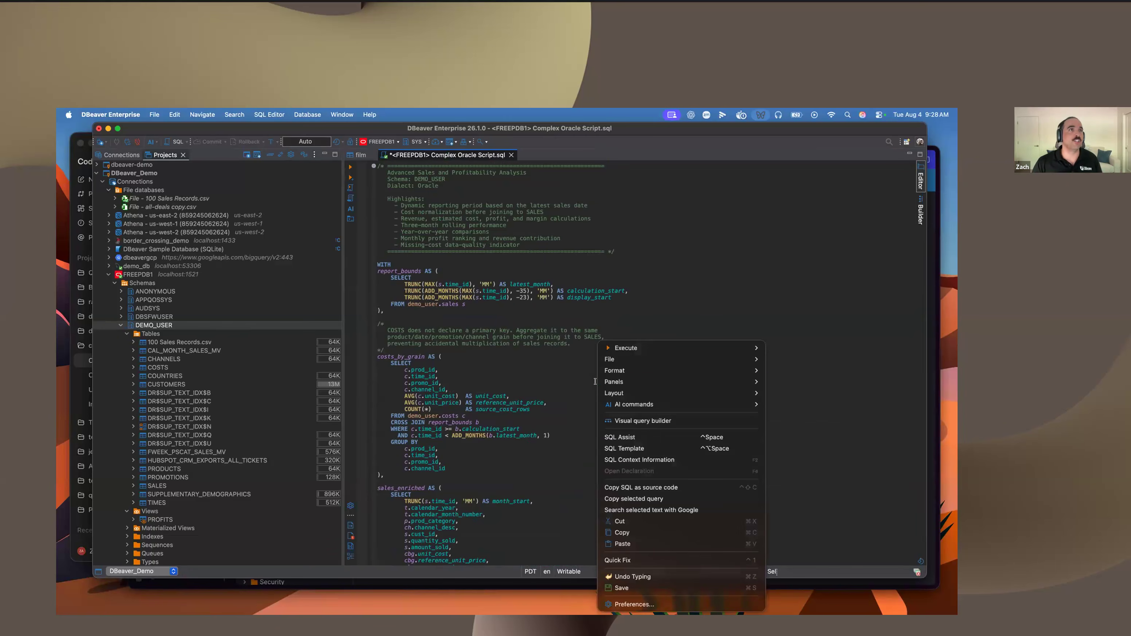
pyautogui.moveTo(601, 384)
pyautogui.moveTo(646, 404)
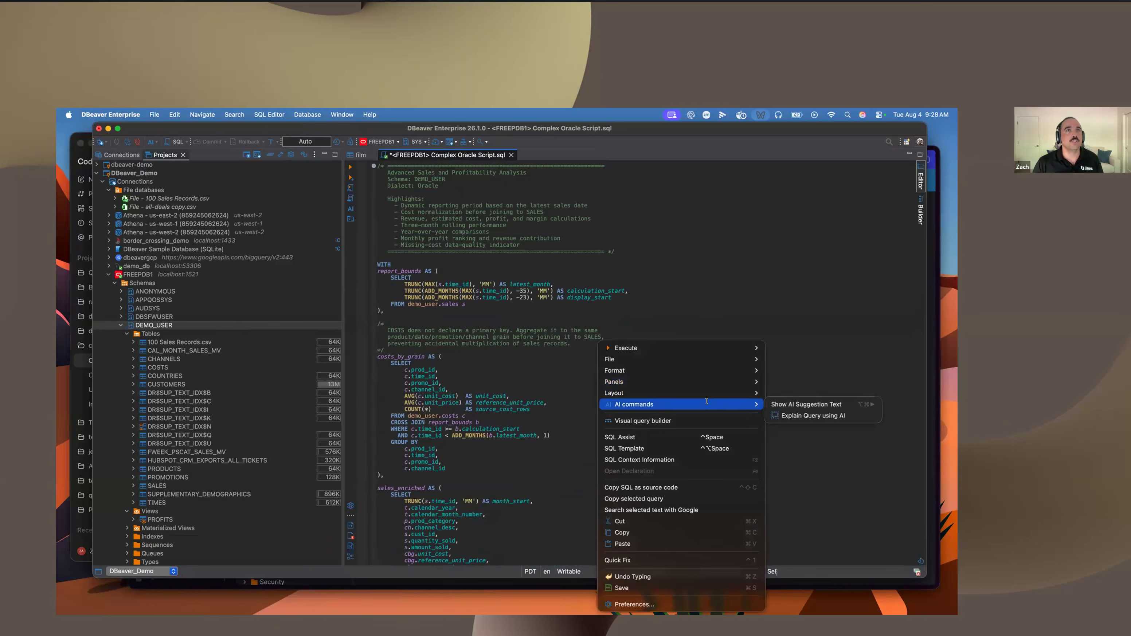
pyautogui.click(820, 415)
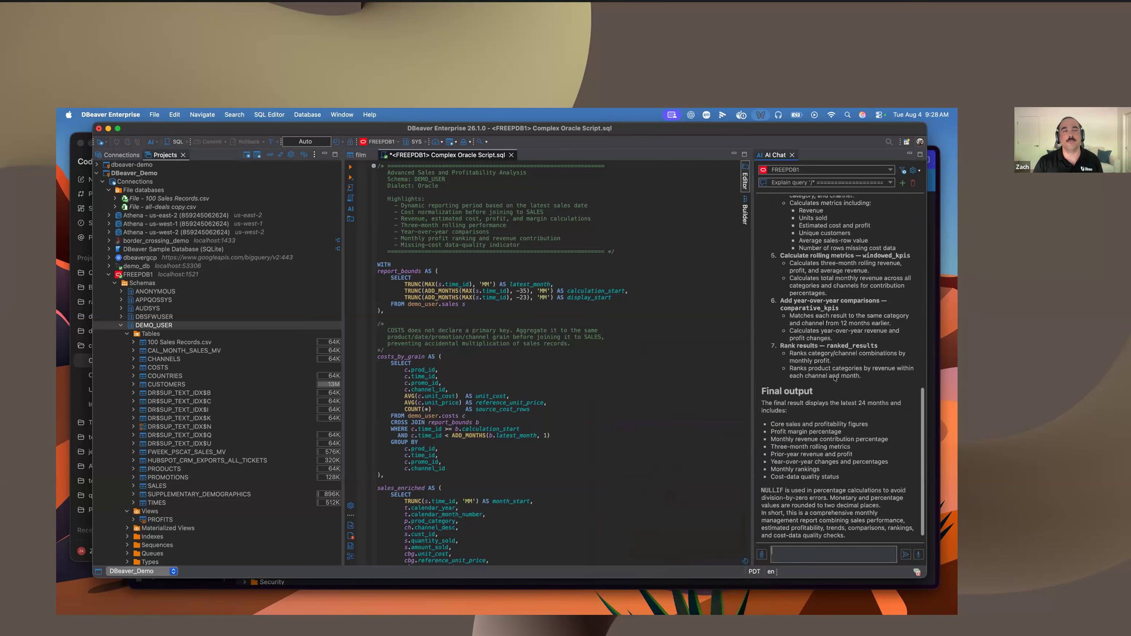
pyautogui.scroll(15, 835, 394)
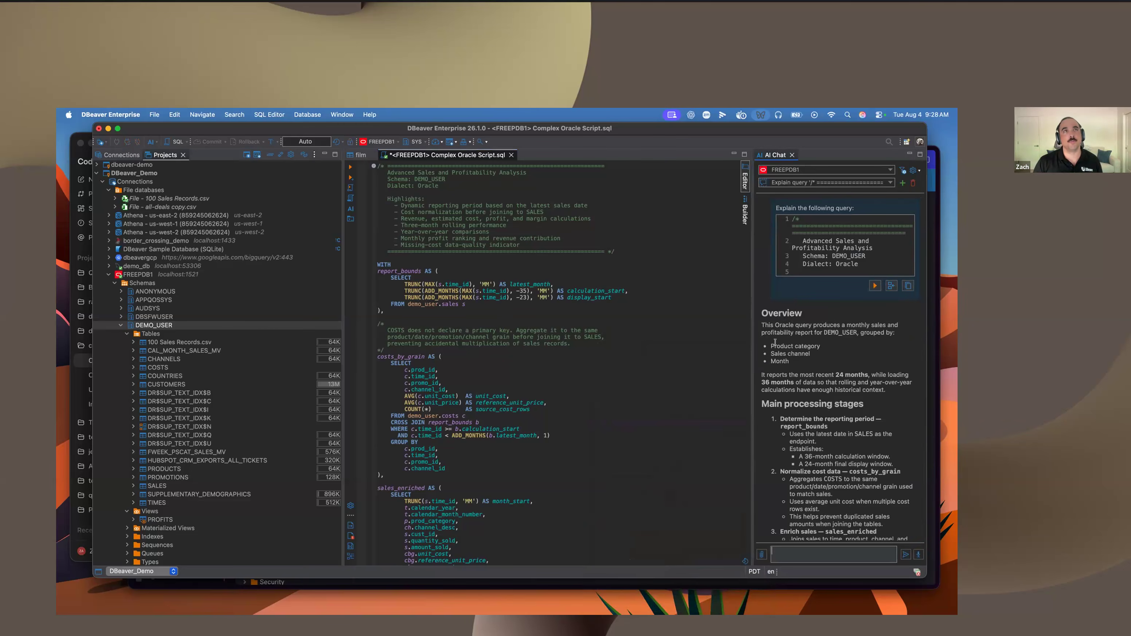
pyautogui.scroll(-5, 812, 362)
pyautogui.scroll(-15, 816, 339)
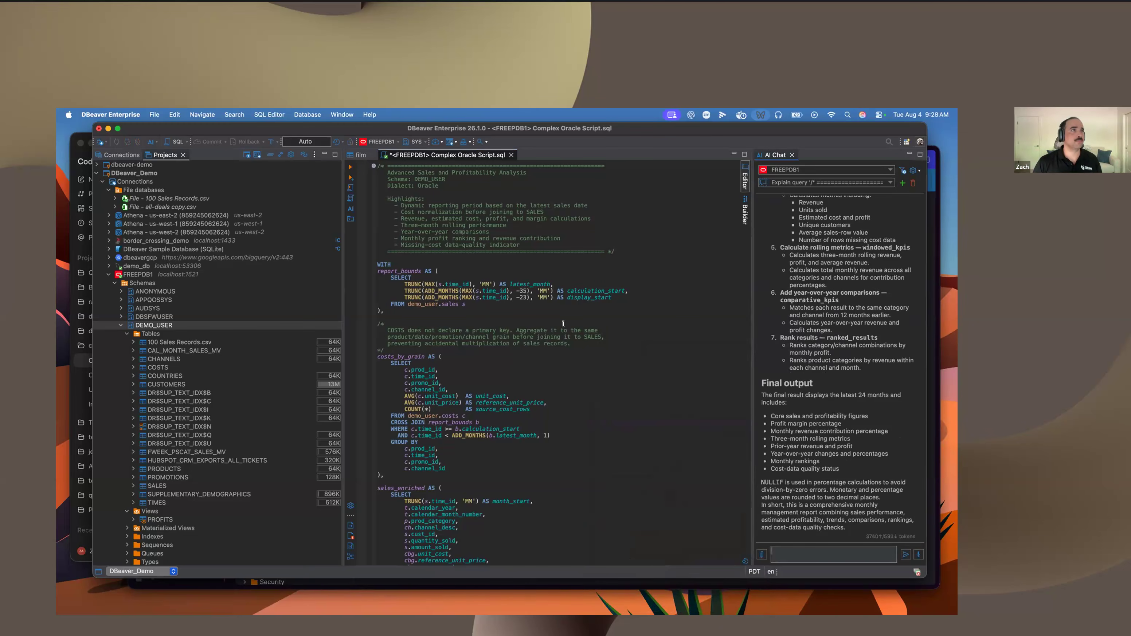
# - Append "oisdjoijoijgsdoifj" to c.channel_id in the GROUP BY of costs_by_grain, and run the selection from WITH through that block
pyautogui.scroll(-5, 562, 324)
pyautogui.click(491, 368)
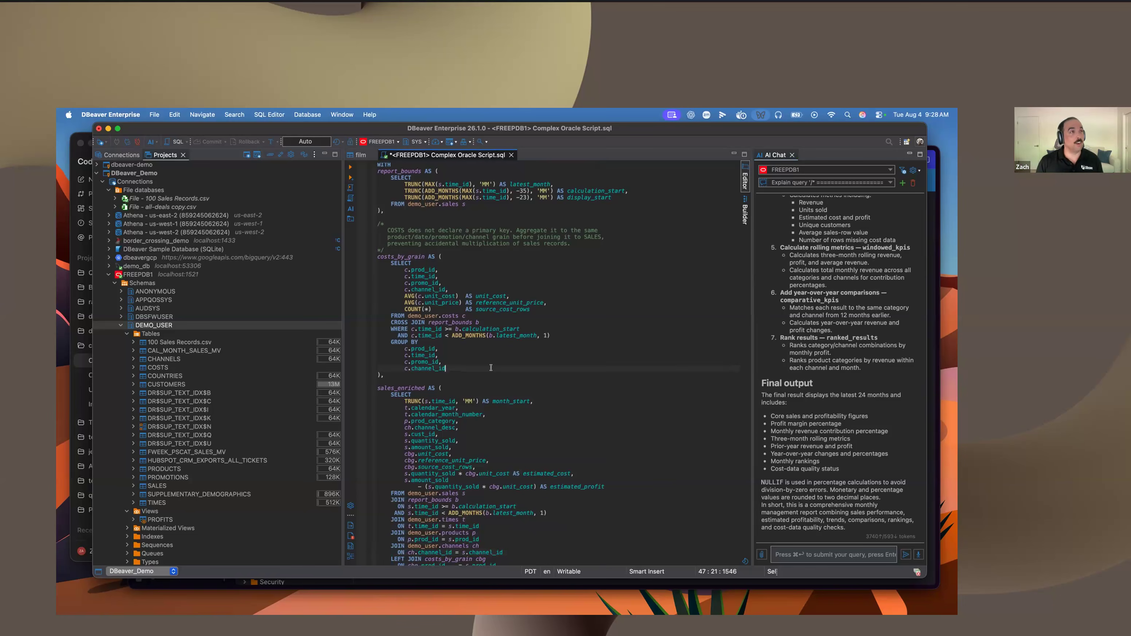
pyautogui.write('oisdjoijoijgsdoifj')
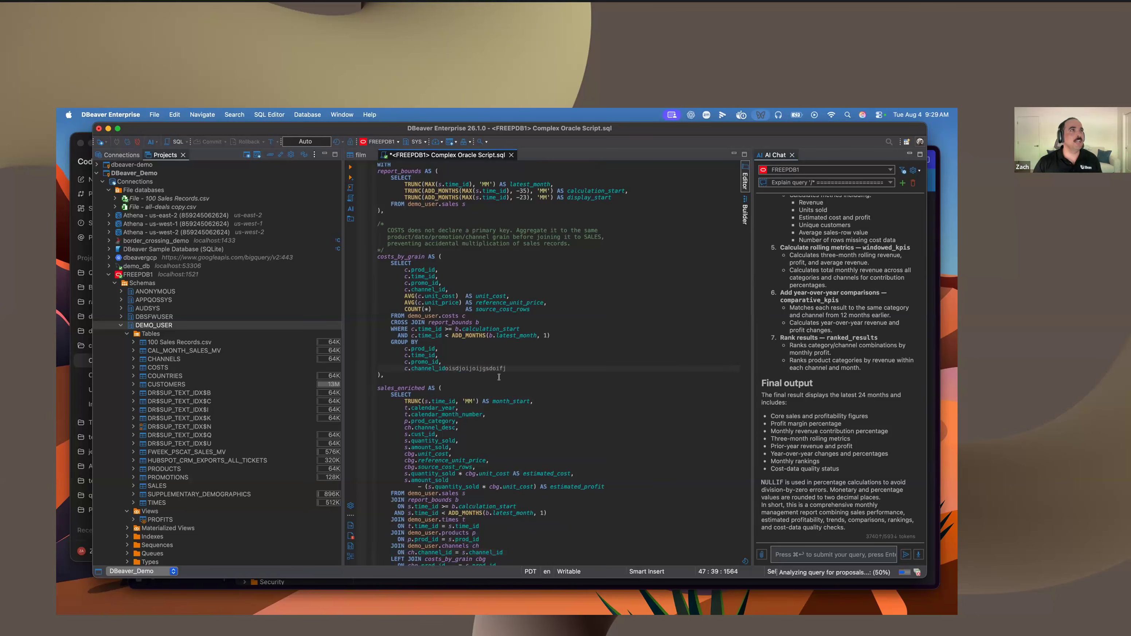
pyautogui.click(530, 401)
pyautogui.moveTo(452, 372); pyautogui.dragTo(408, 398)
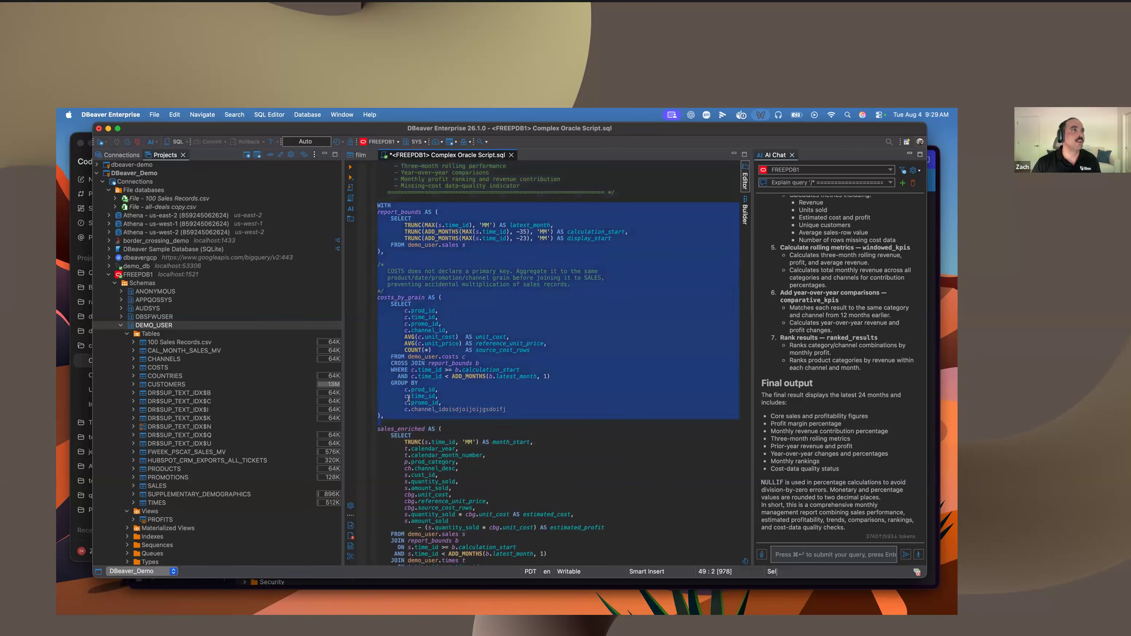
pyautogui.click(350, 167)
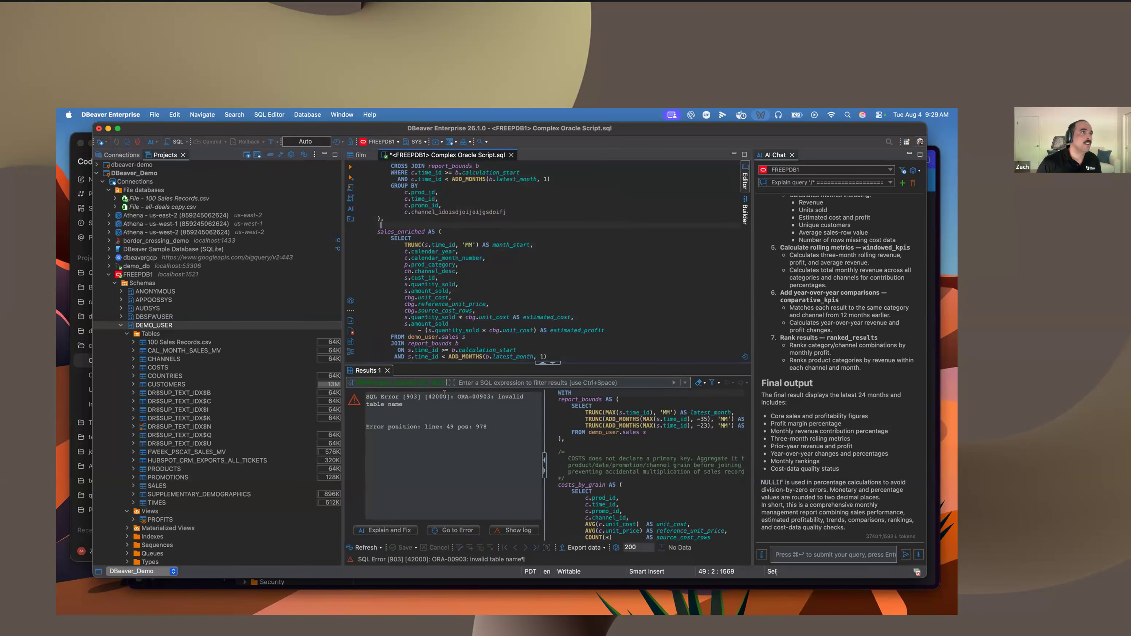
# - Have AI explain and fix the failed query, and review the mistyped column and the corrected SQL it suggests
pyautogui.click(382, 529)
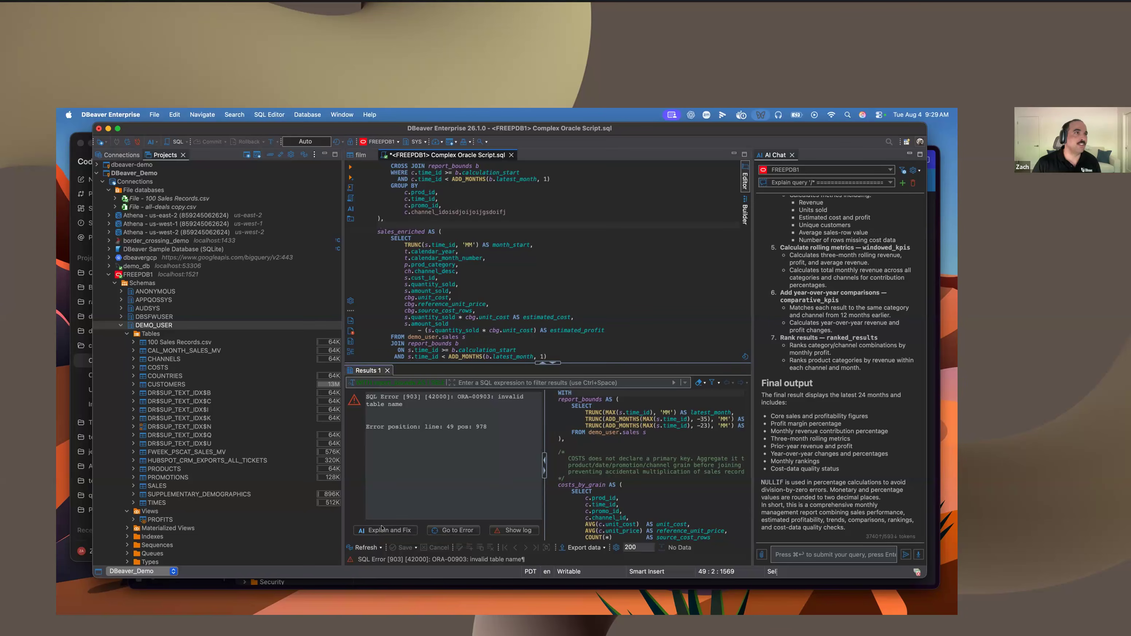
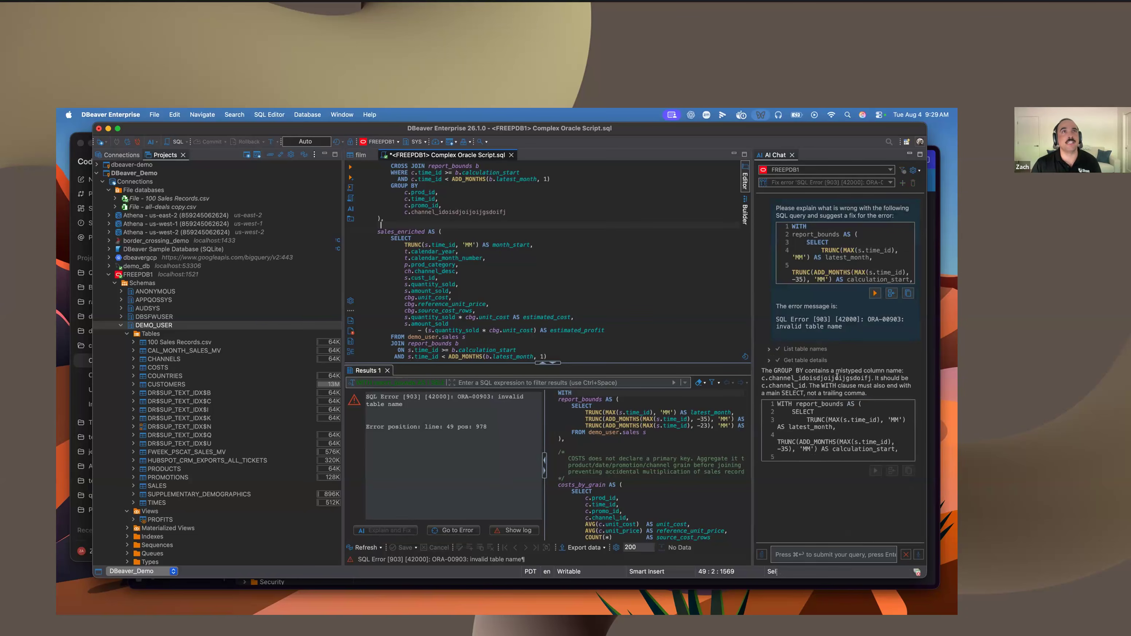
pyautogui.moveTo(805, 378); pyautogui.dragTo(862, 378)
pyautogui.click(812, 382)
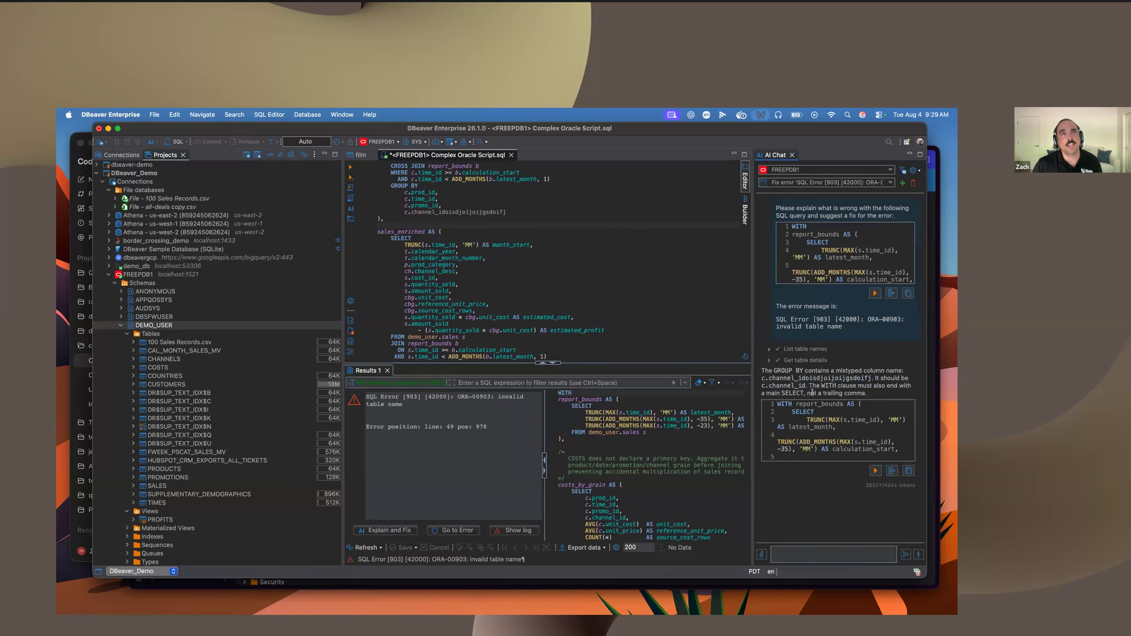
pyautogui.scroll(-8, 836, 414)
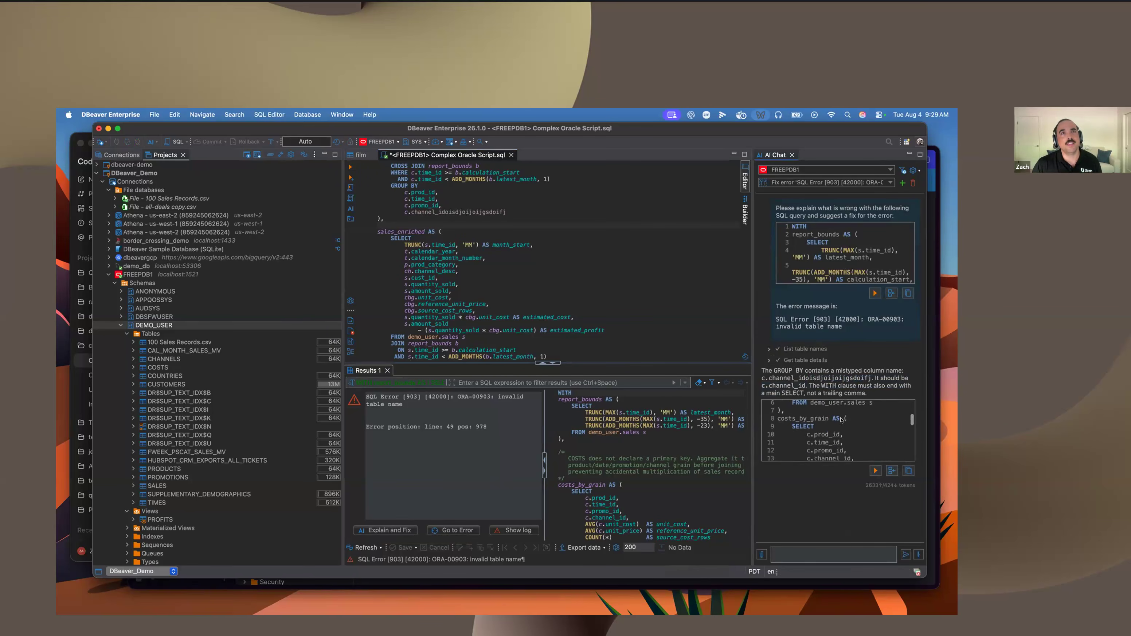
pyautogui.moveTo(855, 422); pyautogui.dragTo(822, 421)
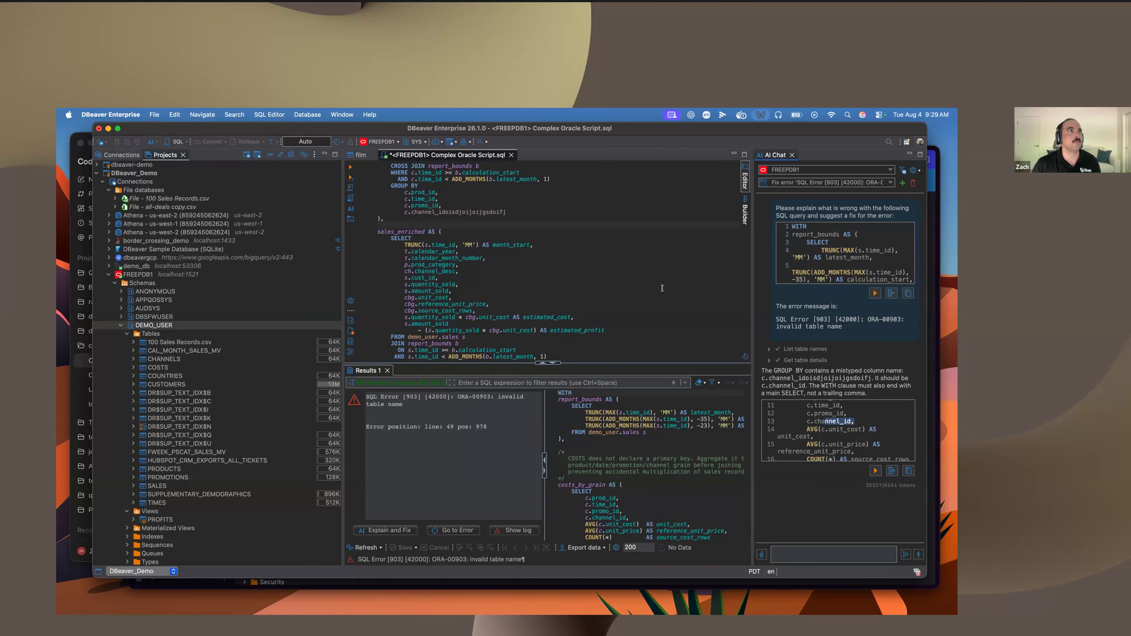
# - Close the failed query result and remove the stray characters after c.channel_id in the GROUP BY of costs_by_grain
pyautogui.click(387, 370)
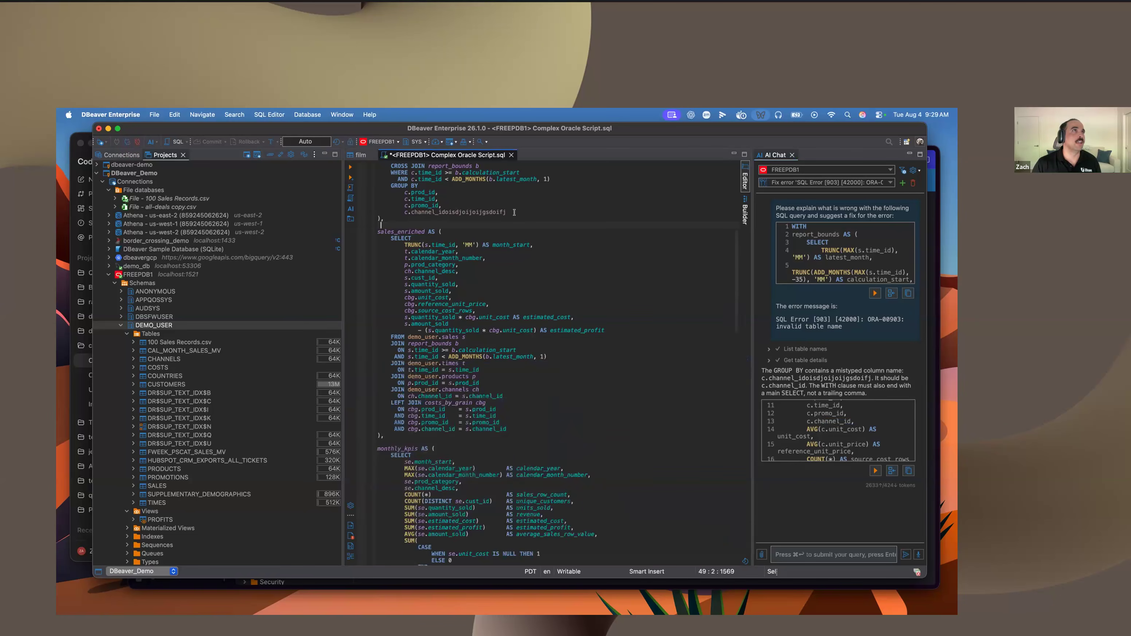
pyautogui.moveTo(506, 212); pyautogui.dragTo(445, 212)
pyautogui.press('BackSpace')
pyautogui.click(572, 274)
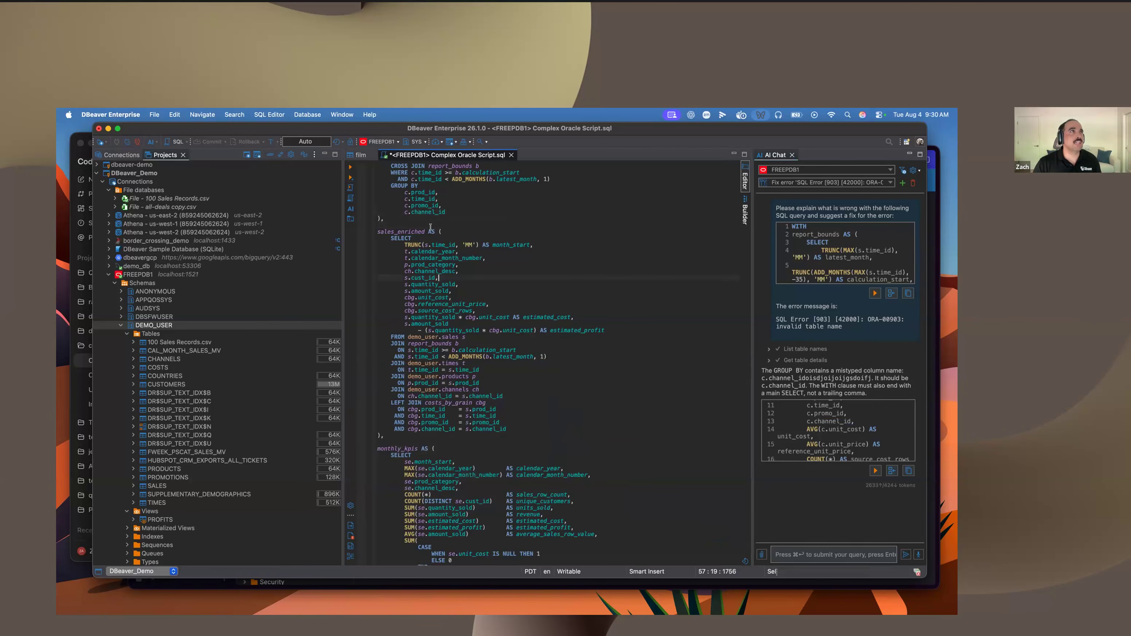
# - Generate the execution plan of the script's query and examine the cost, rows and time of the nodes across its graph
pyautogui.click(351, 199)
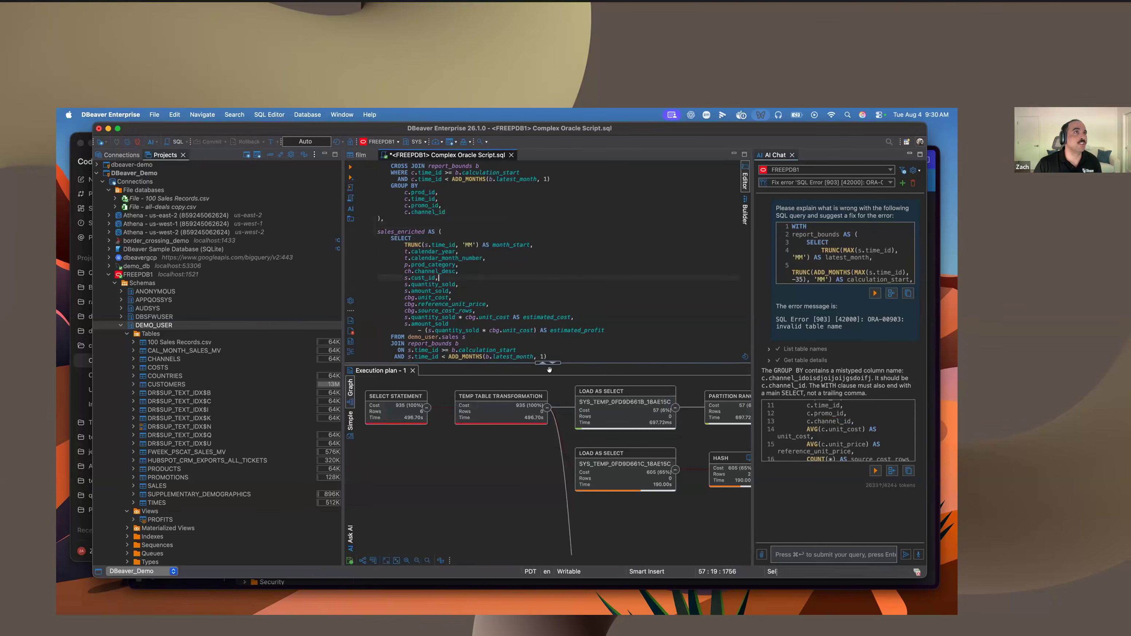
pyautogui.scroll(3, 516, 444)
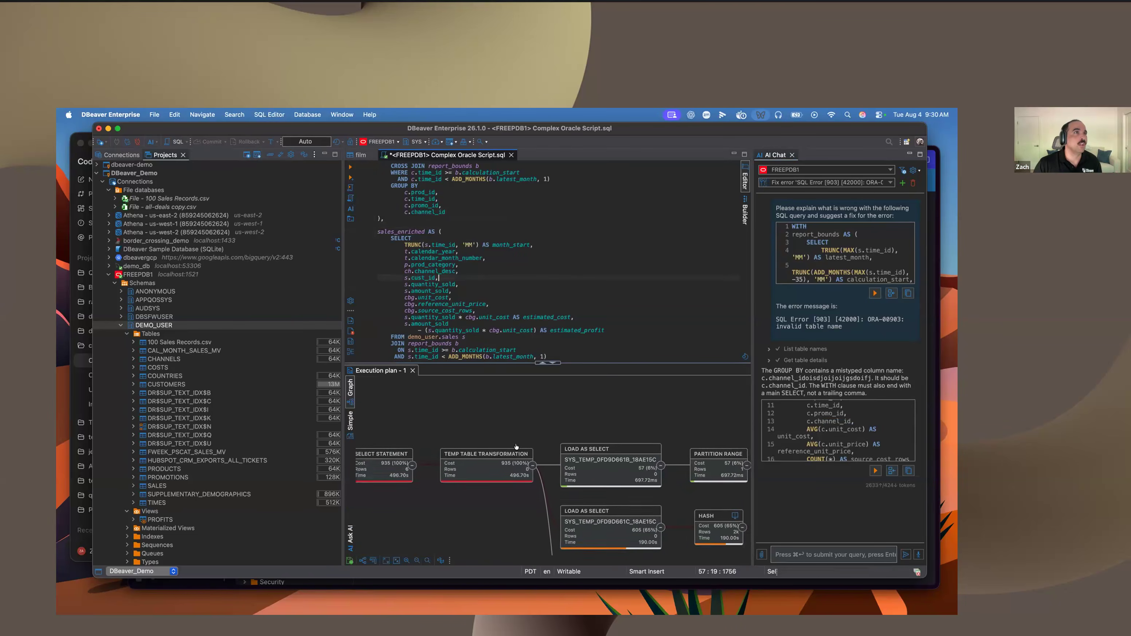
pyautogui.scroll(-5, 523, 446)
pyautogui.hscroll(2, 524, 445)
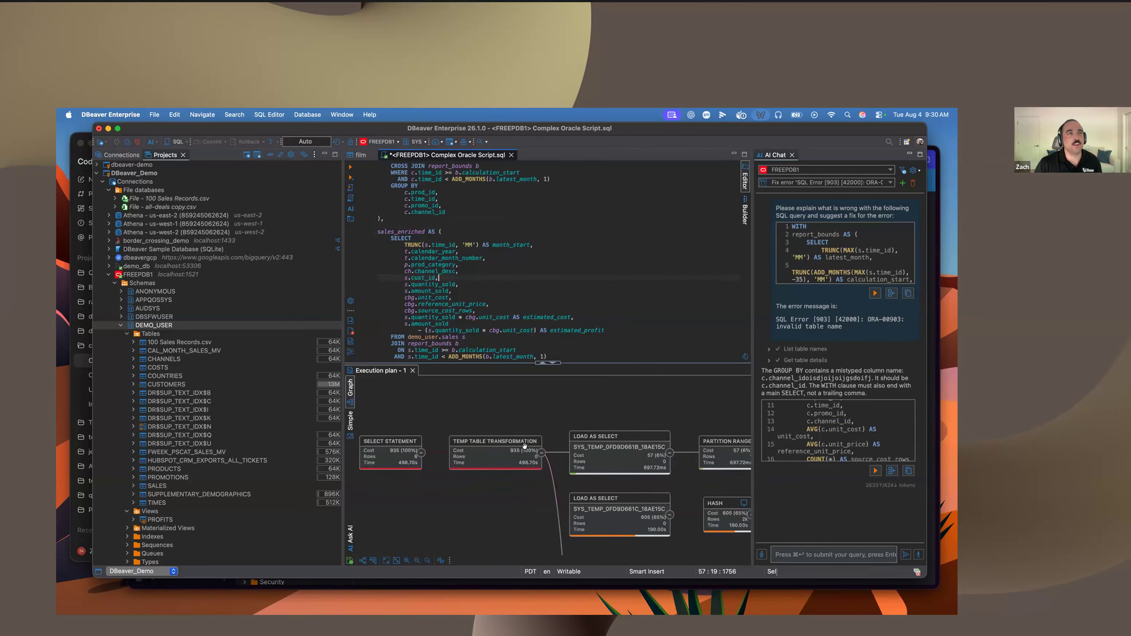
pyautogui.scroll(2, 525, 441)
pyautogui.hscroll(-3, 525, 441)
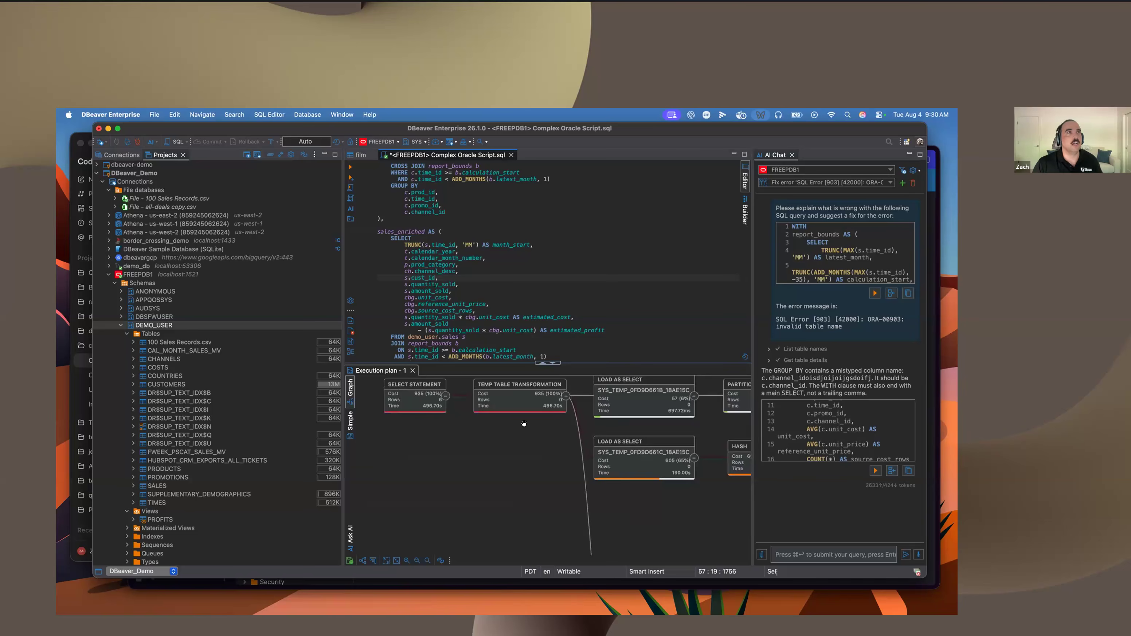
pyautogui.scroll(-1, 526, 429)
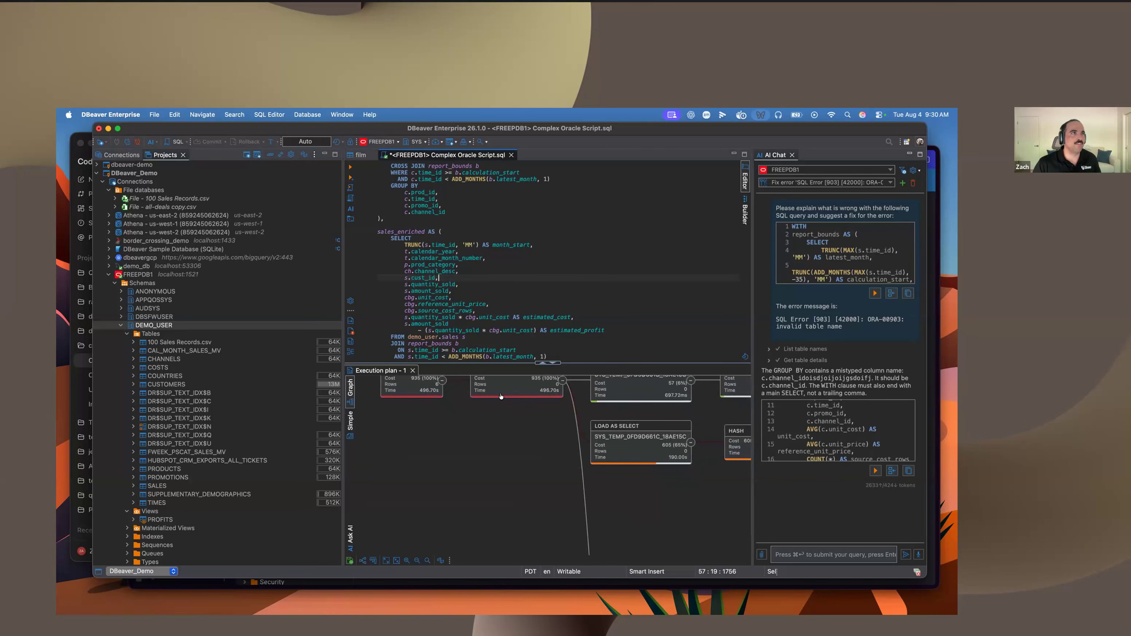
pyautogui.scroll(1, 501, 396)
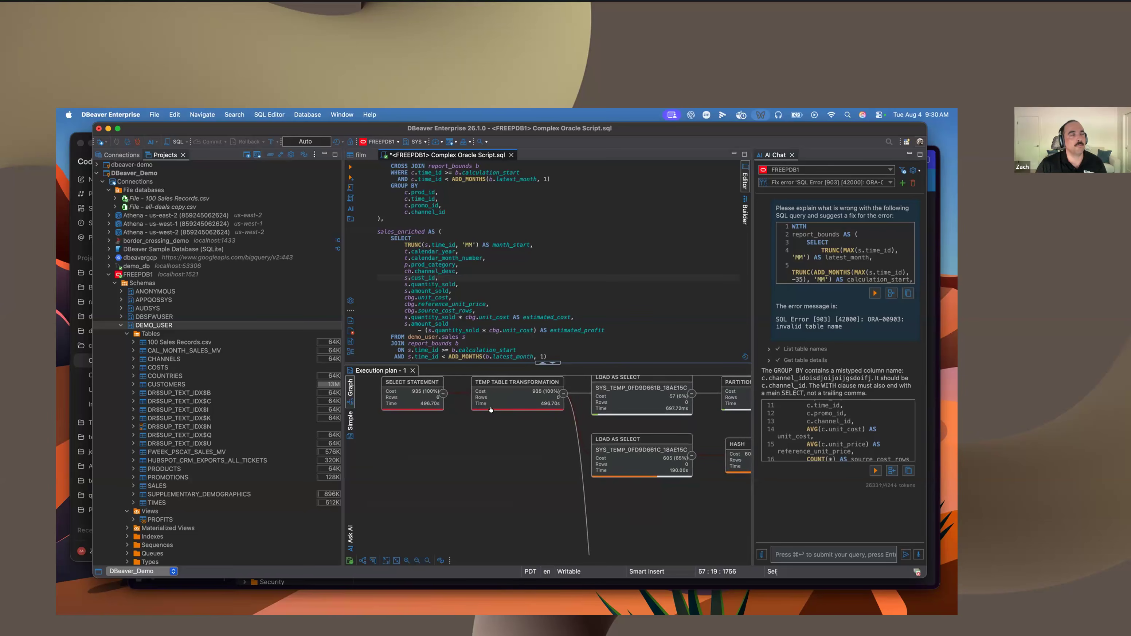
pyautogui.scroll(-3, 622, 432)
pyautogui.hscroll(5, 622, 433)
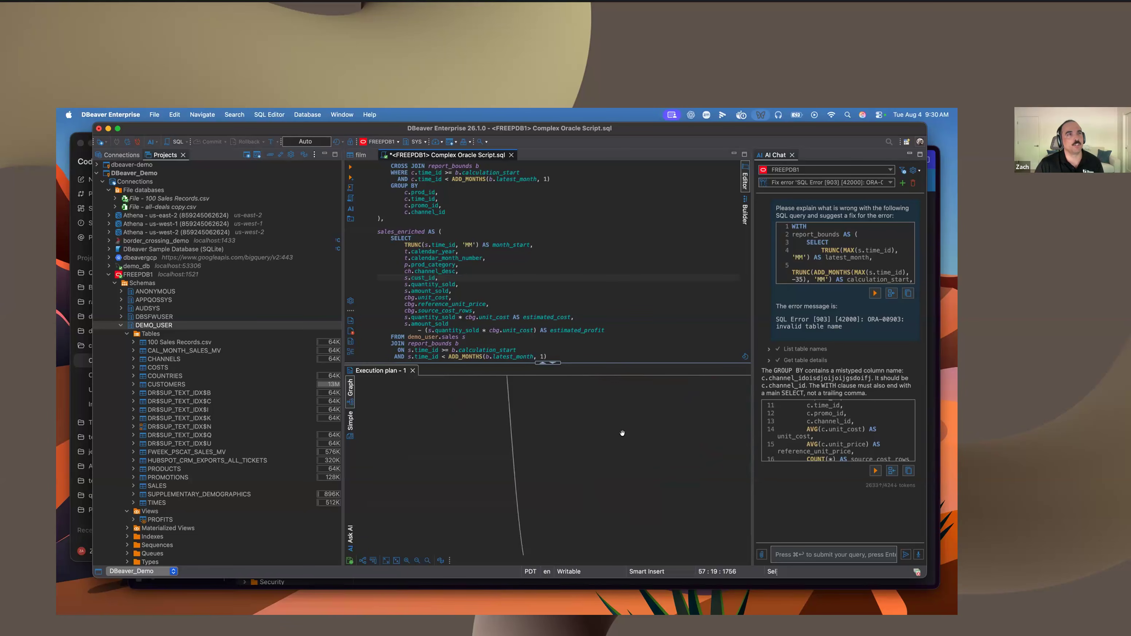
pyautogui.scroll(4, 622, 433)
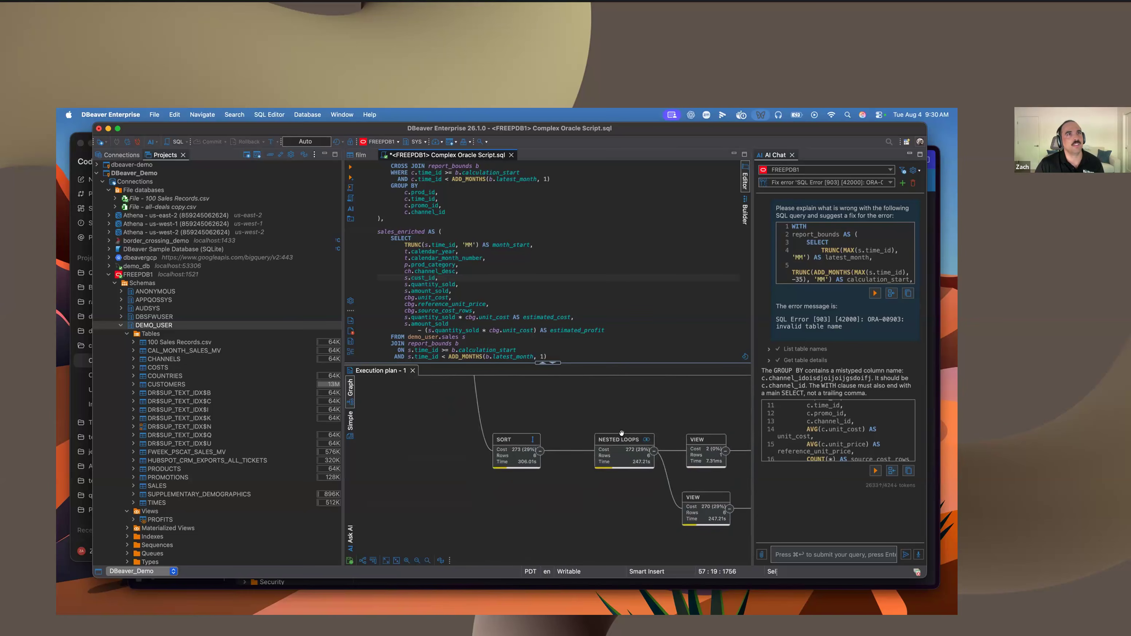
pyautogui.hscroll(5, 622, 433)
pyautogui.scroll(-2, 622, 433)
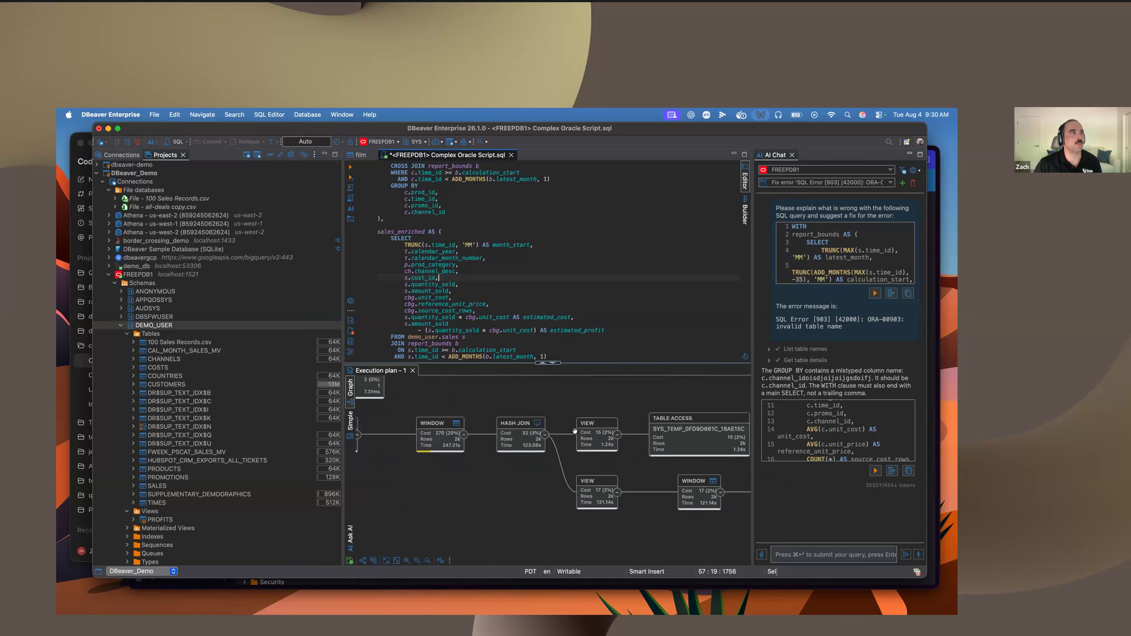
pyautogui.hscroll(-3, 575, 431)
pyautogui.scroll(6, 575, 431)
pyautogui.hscroll(-3, 575, 431)
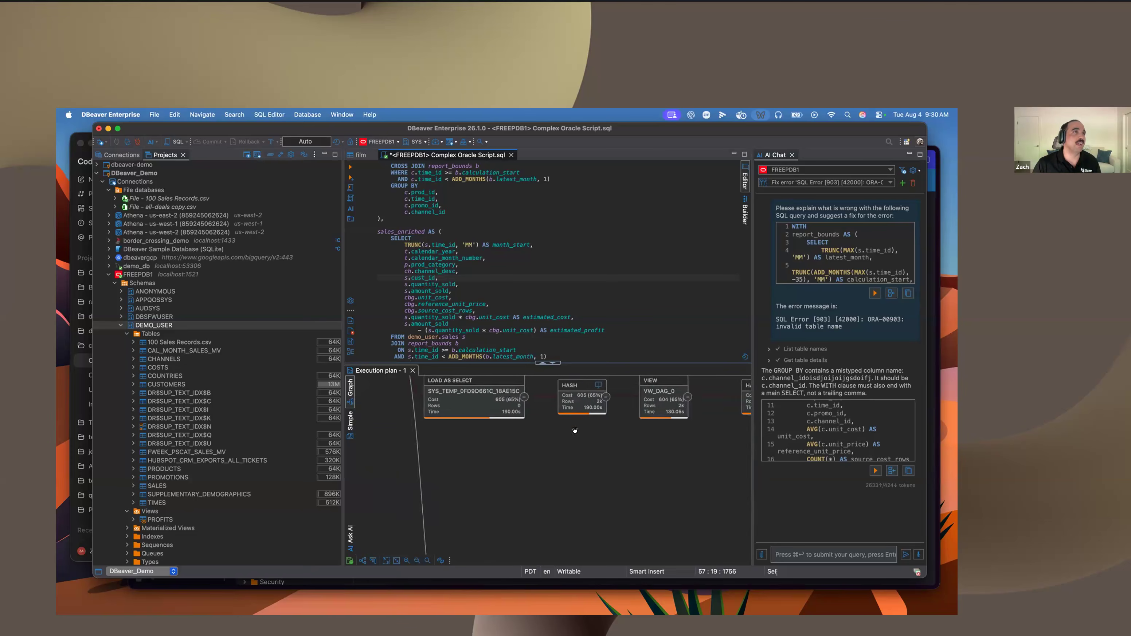
# - Ask AI to explain the execution plan of the script's query
pyautogui.scroll(6, 575, 430)
pyautogui.hscroll(-3, 574, 429)
pyautogui.scroll(-4, 574, 430)
pyautogui.hscroll(3, 573, 430)
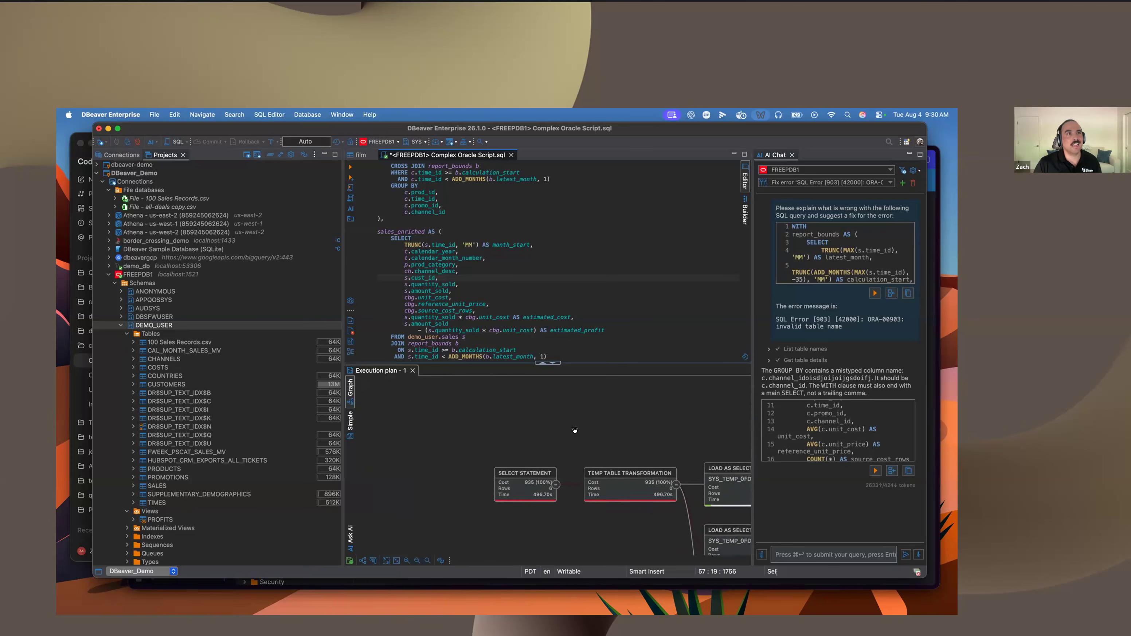
pyautogui.hscroll(2, 573, 430)
pyautogui.scroll(-1, 573, 430)
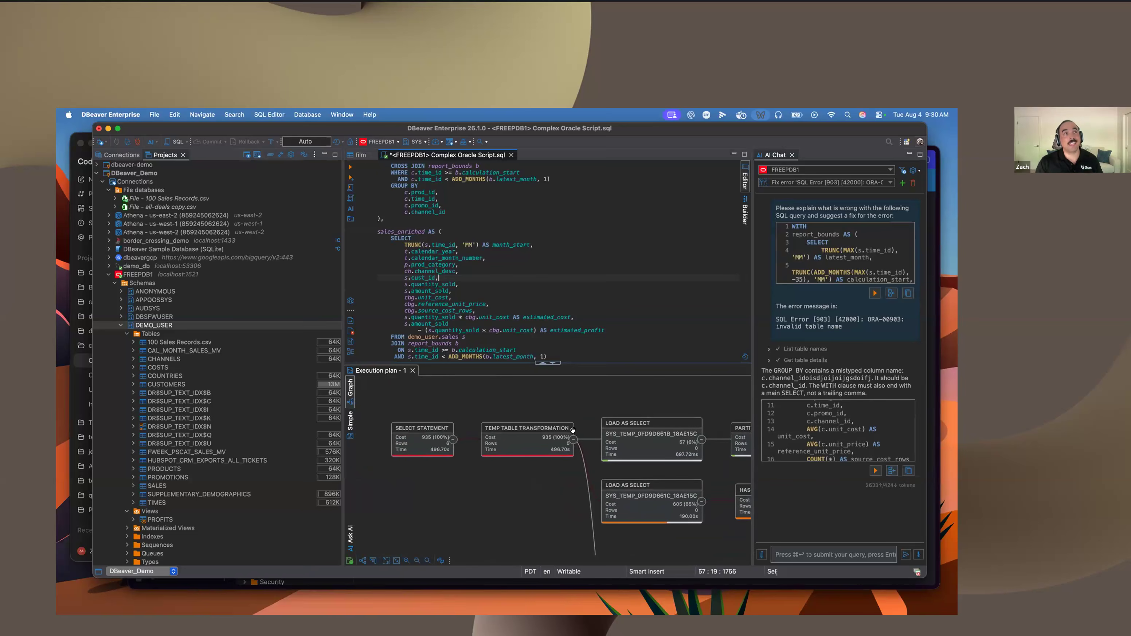
pyautogui.hscroll(2, 378, 504)
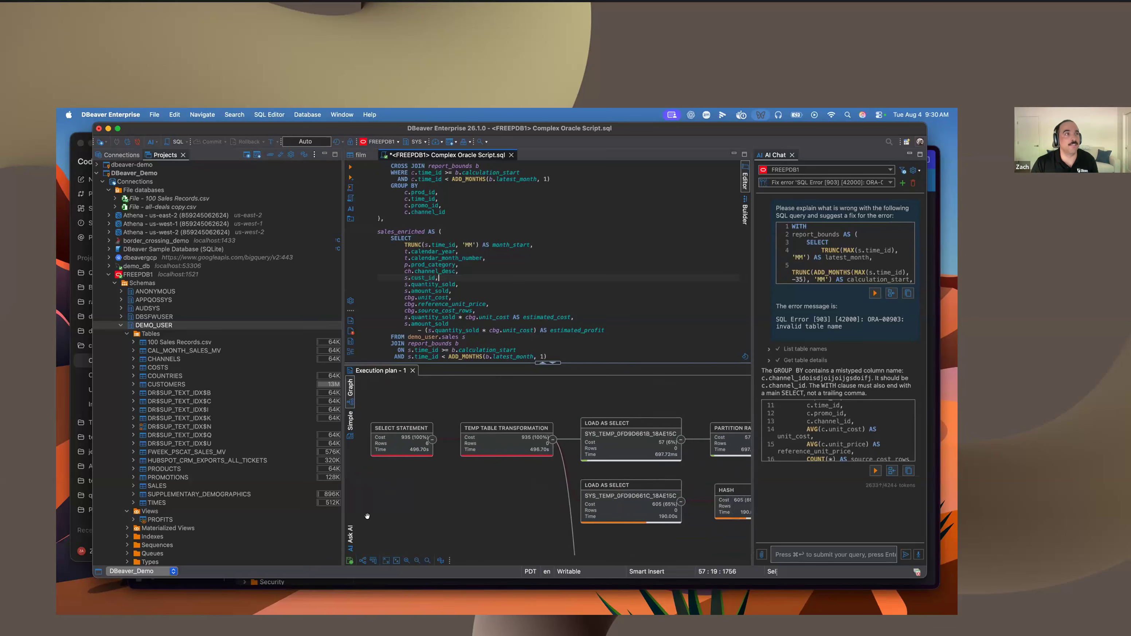
pyautogui.click(350, 535)
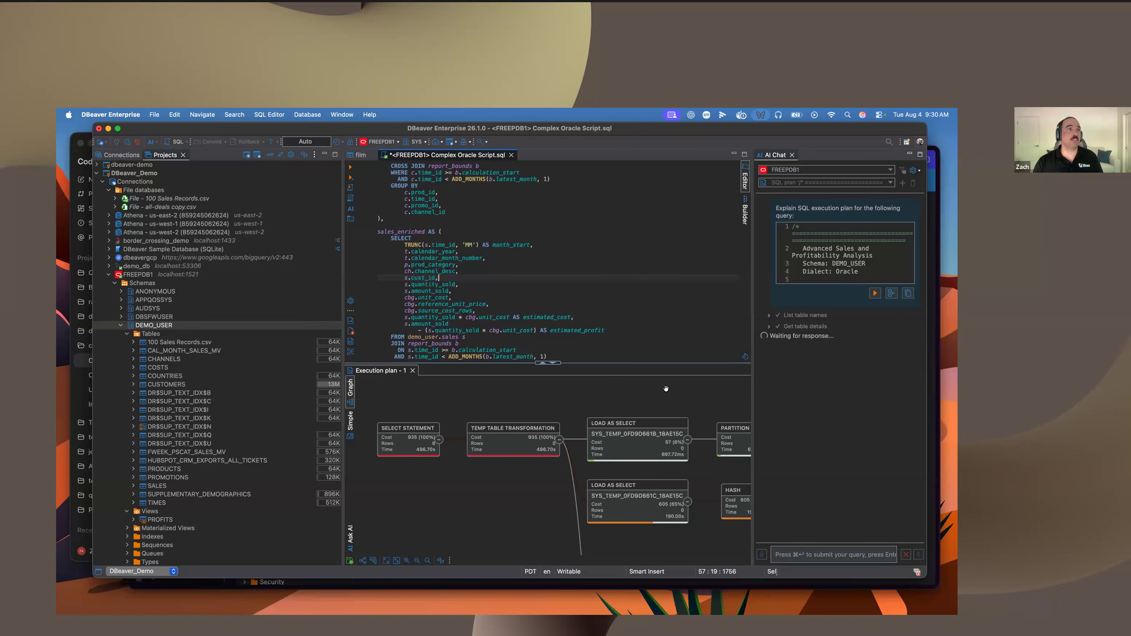
# - Examine cost, rows and time in the plan graph from the SELECT STATEMENT and TEMP TABLE TRANSFORMATION nodes to the SALES_TIME_BIX bitmap index
pyautogui.hscroll(1, 482, 438)
pyautogui.scroll(2, 482, 438)
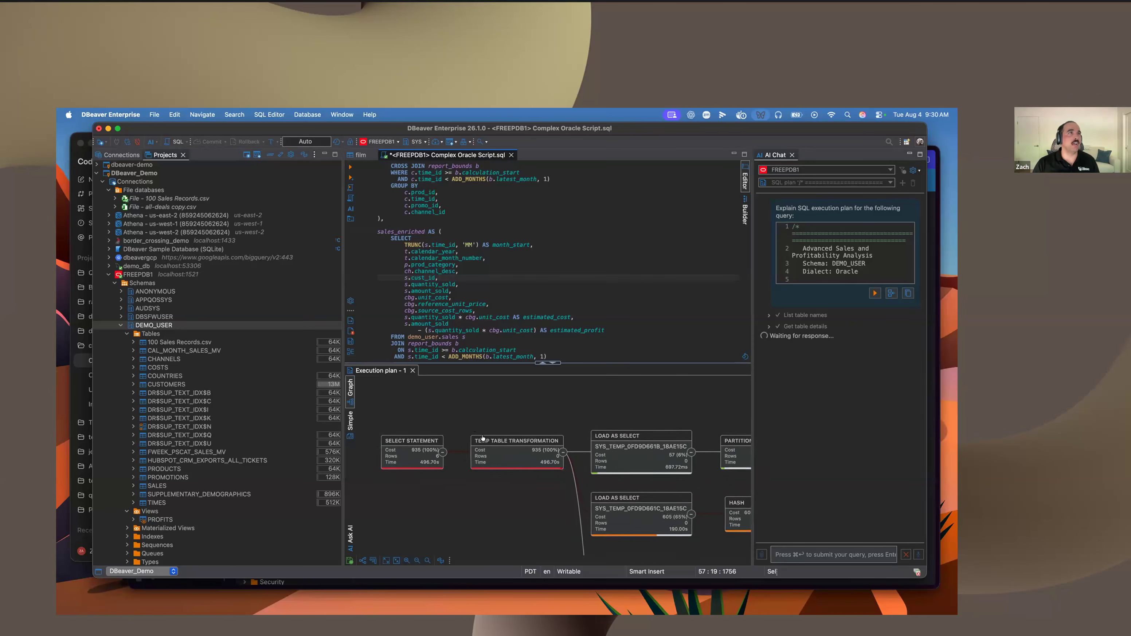
pyautogui.scroll(-2, 481, 436)
pyautogui.hscroll(-1, 549, 449)
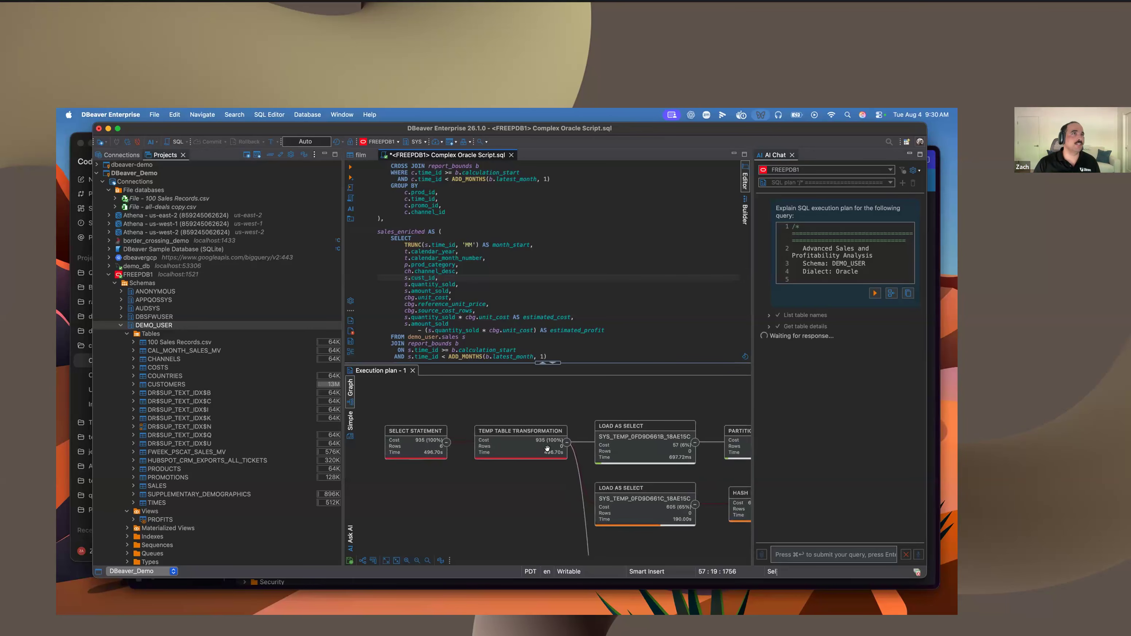
pyautogui.hscroll(3, 547, 449)
pyautogui.scroll(-1, 547, 449)
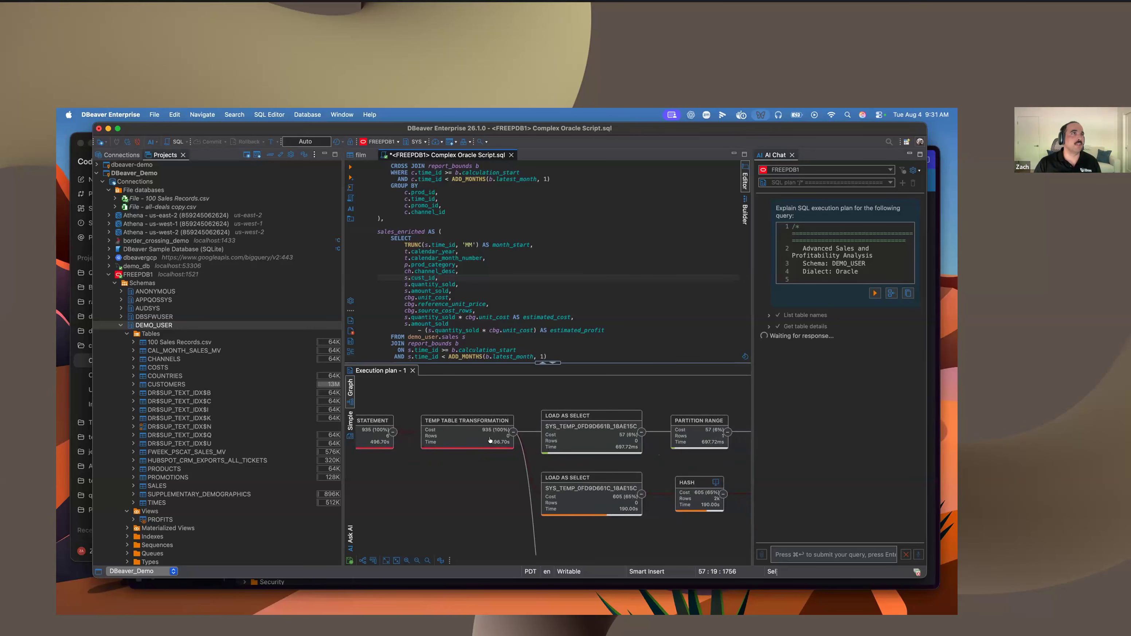
pyautogui.hscroll(-1, 529, 443)
pyautogui.hscroll(-1, 526, 442)
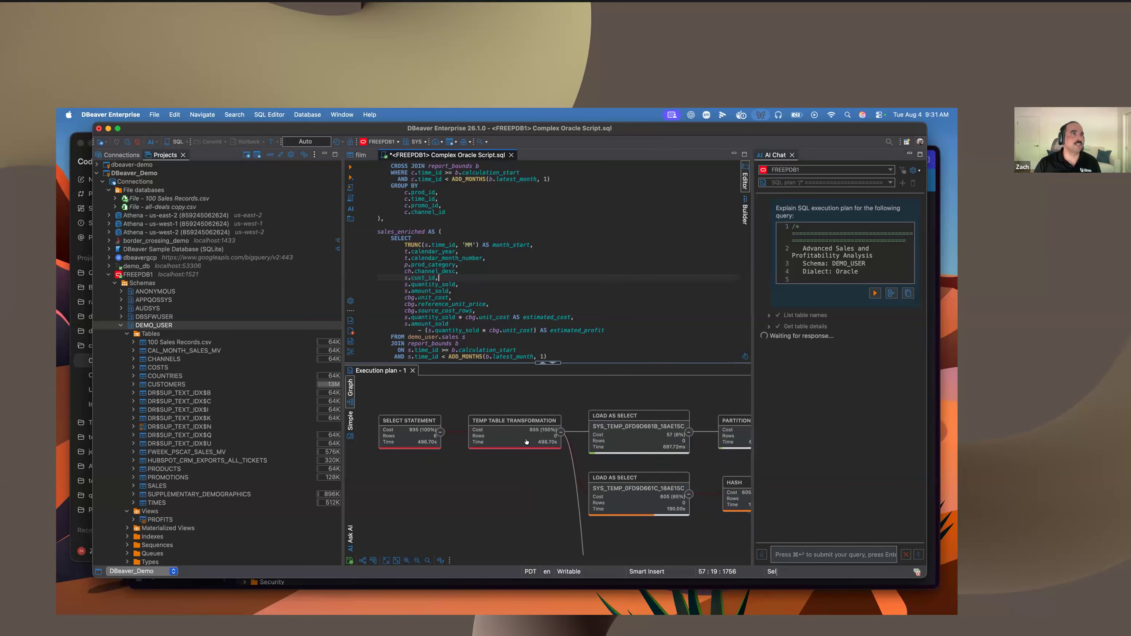
pyautogui.hscroll(4, 523, 441)
pyautogui.scroll(-2, 524, 440)
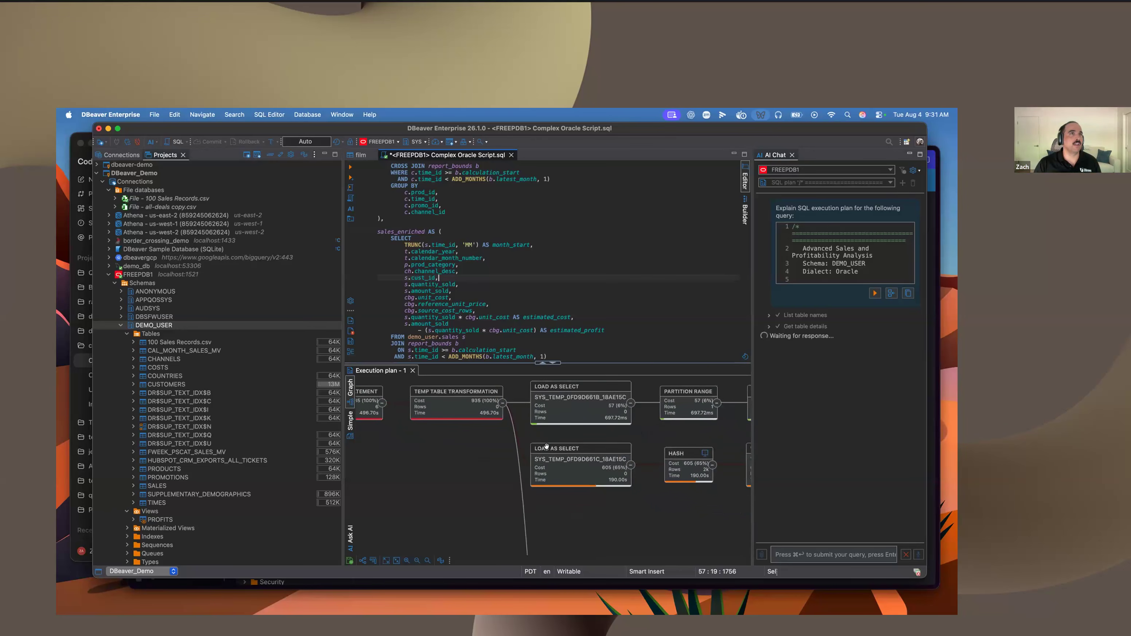
pyautogui.hscroll(6, 546, 445)
pyautogui.scroll(1, 550, 439)
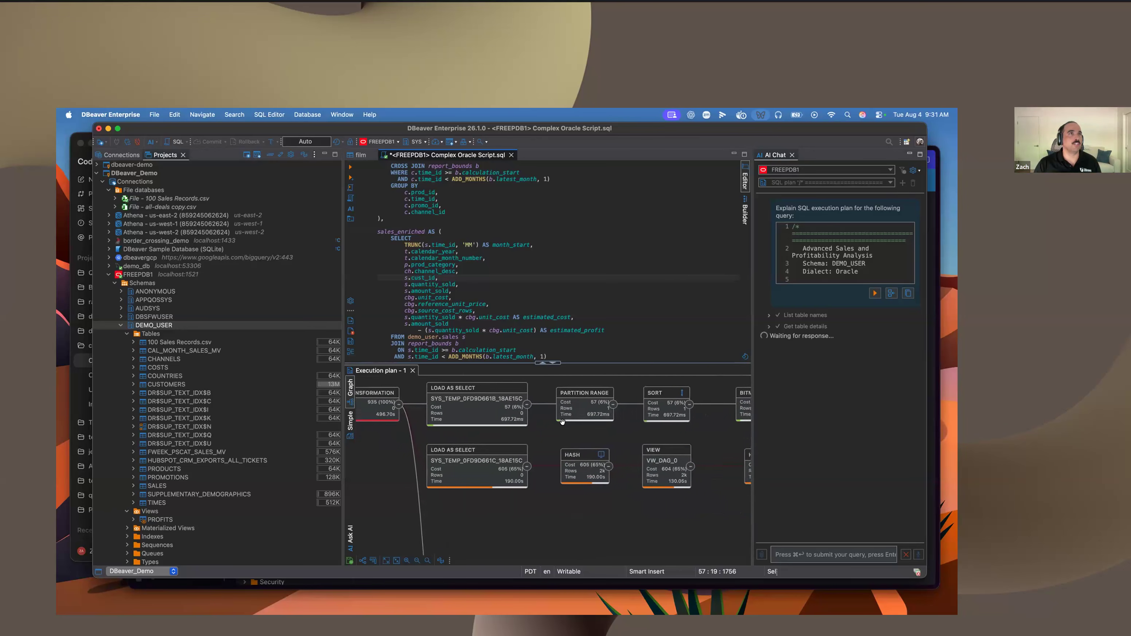
pyautogui.hscroll(7, 559, 422)
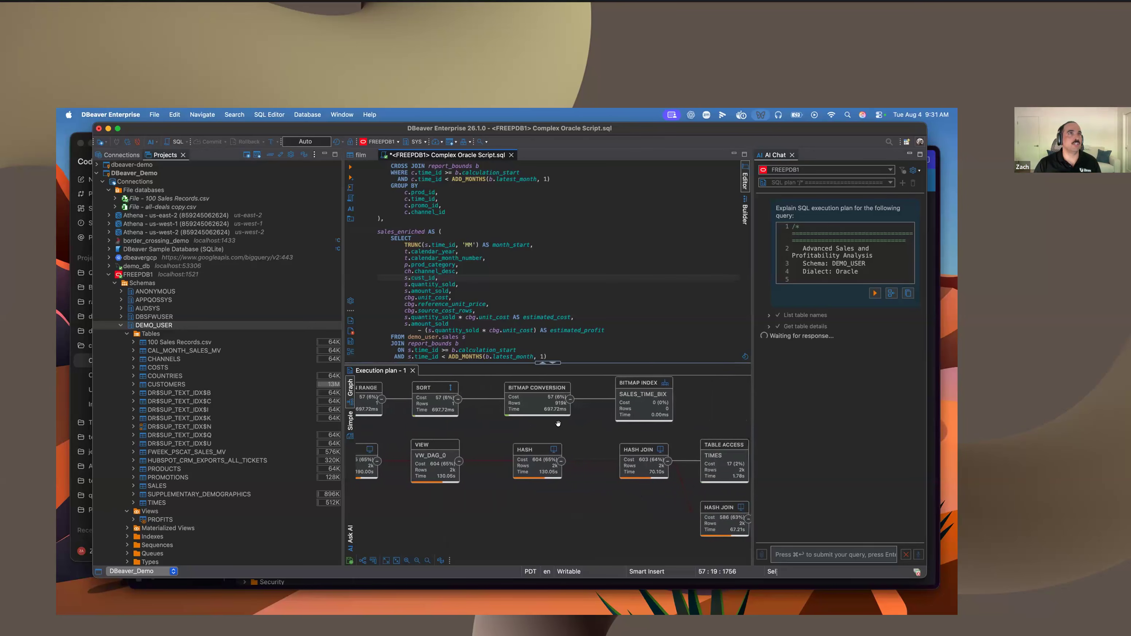
pyautogui.hscroll(3, 558, 424)
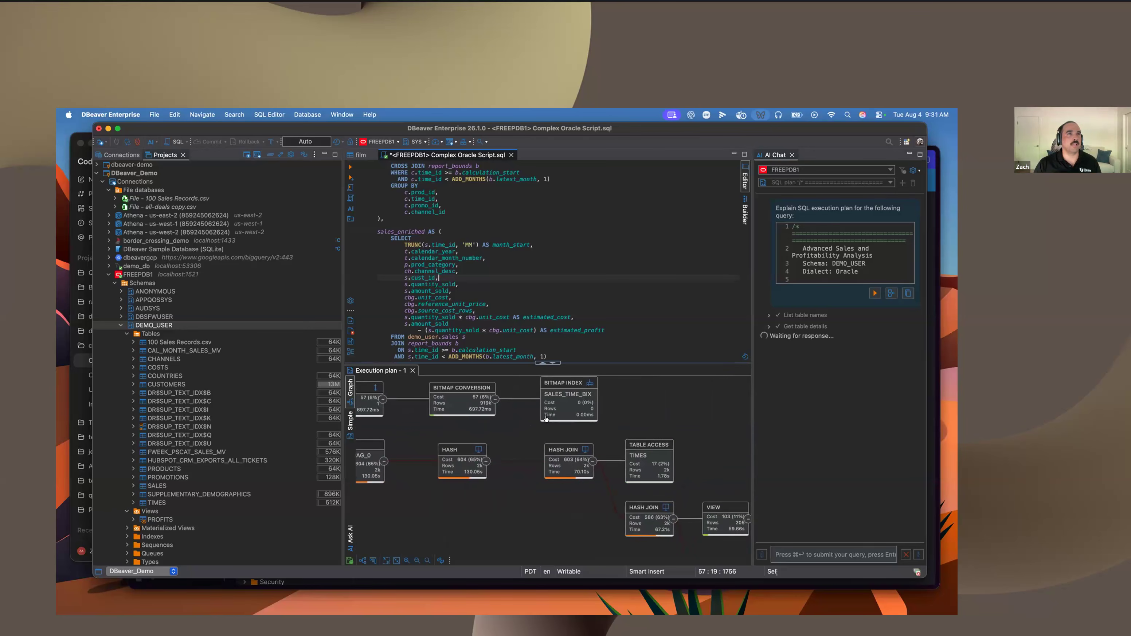
# - Examine the WINDOW, HASH JOIN, VIEW and TABLE ACCESS nodes in the lower branches of the plan graph
pyautogui.scroll(-2, 546, 420)
pyautogui.scroll(2, 545, 420)
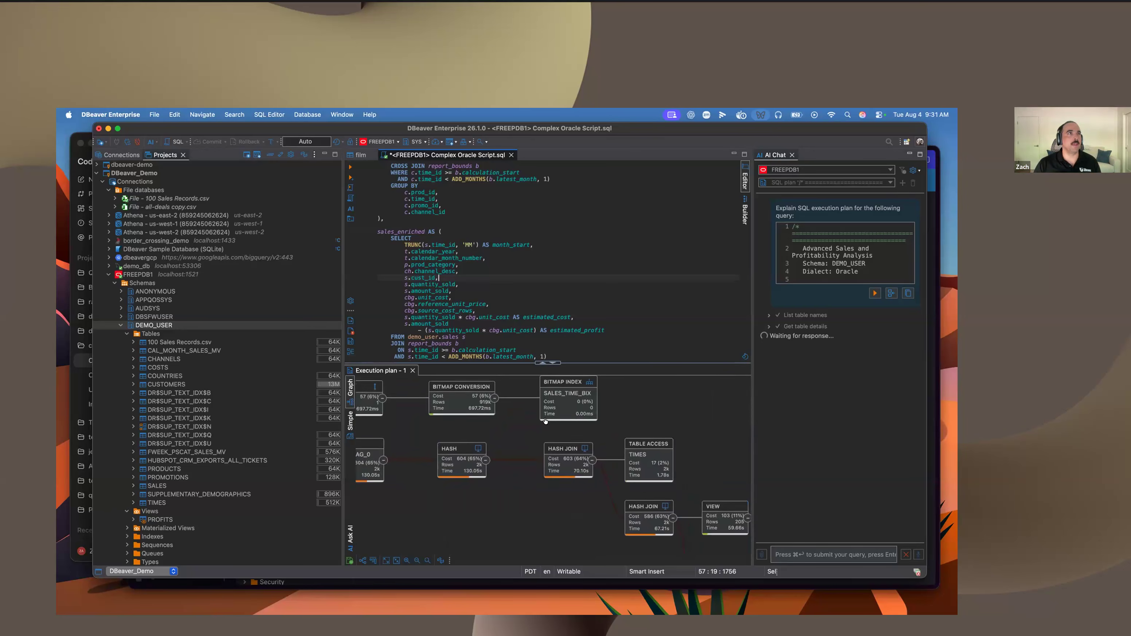
pyautogui.scroll(-6, 545, 420)
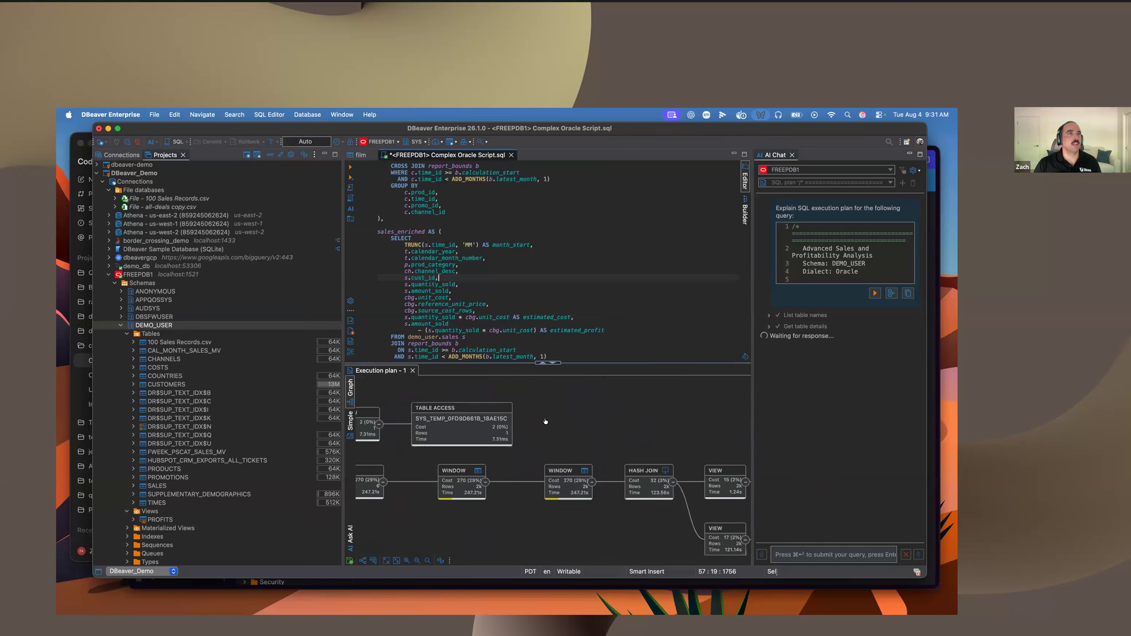
pyautogui.scroll(-3, 545, 420)
pyautogui.hscroll(2, 544, 420)
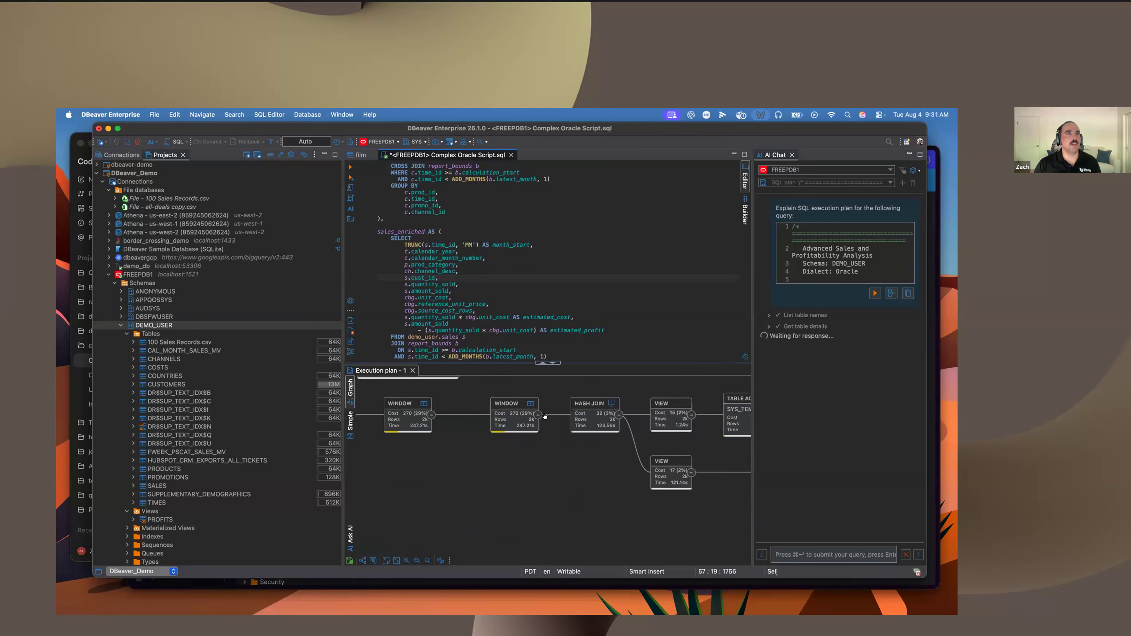
pyautogui.hscroll(6, 545, 419)
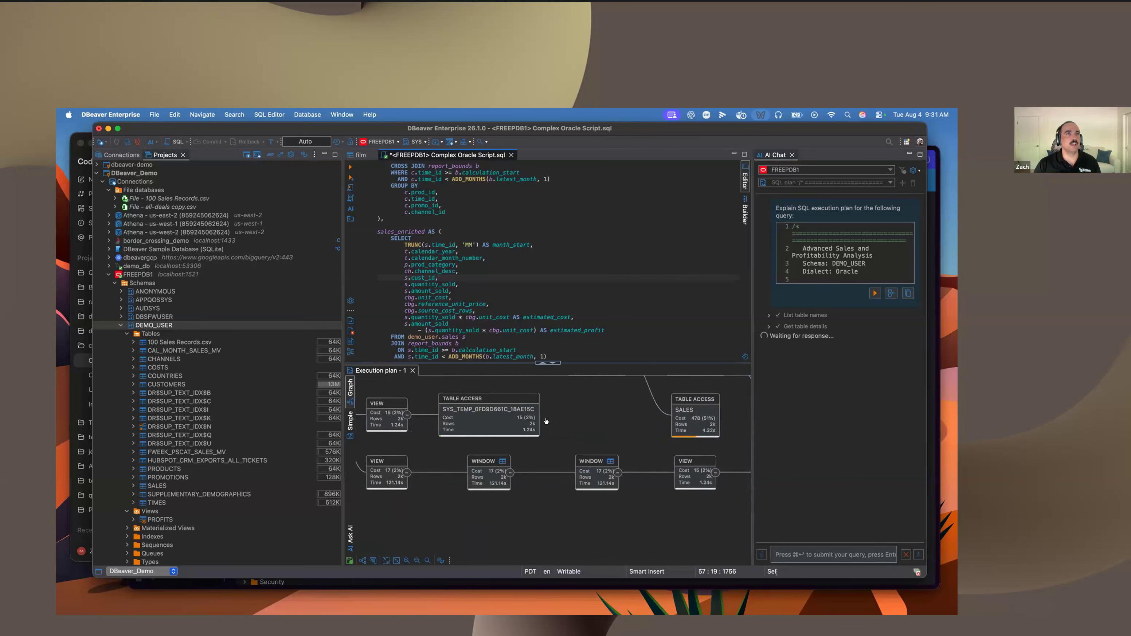
pyautogui.hscroll(2, 544, 419)
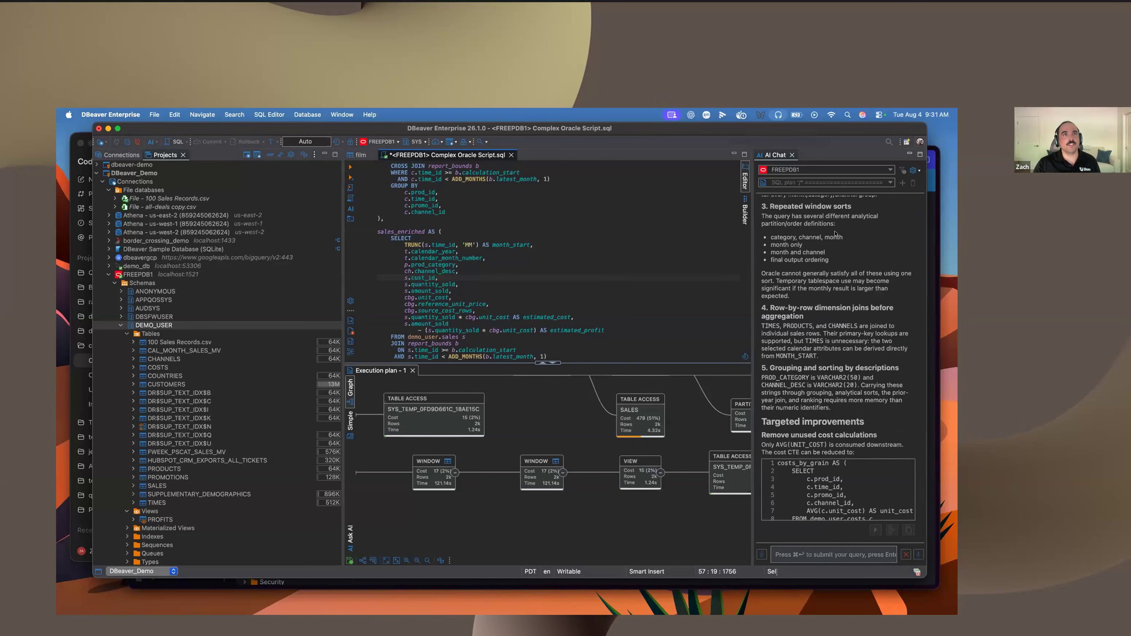
# - Read the AI's plan interpretation, covering the expected execution flow and the main hotspots of the query
pyautogui.scroll(3, 828, 290)
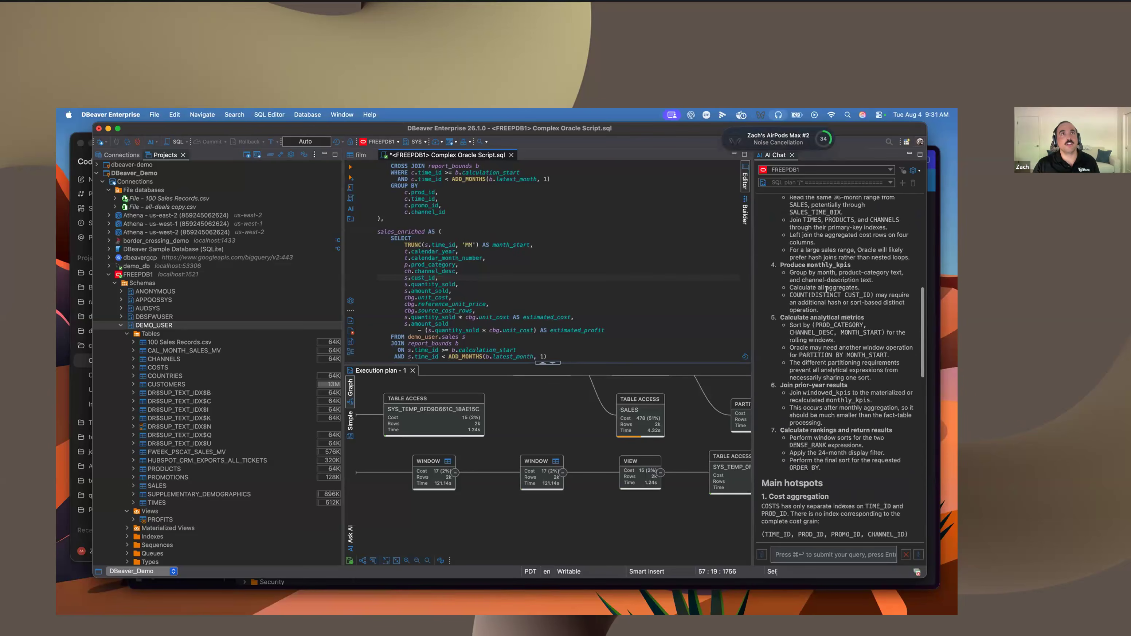
pyautogui.scroll(4, 826, 289)
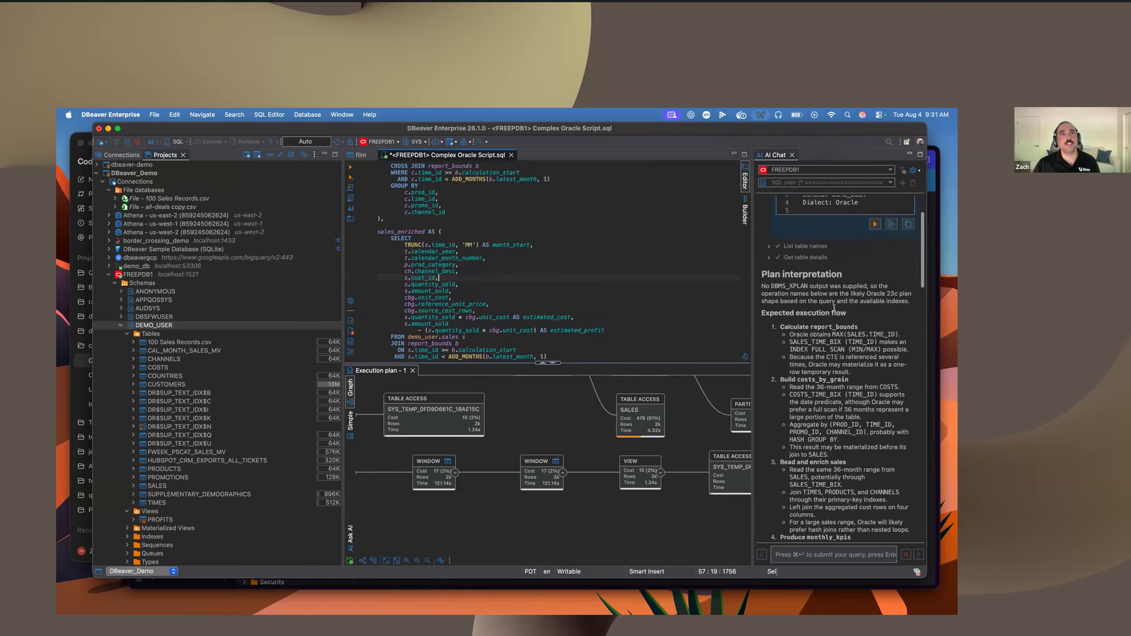
pyautogui.scroll(-2, 832, 305)
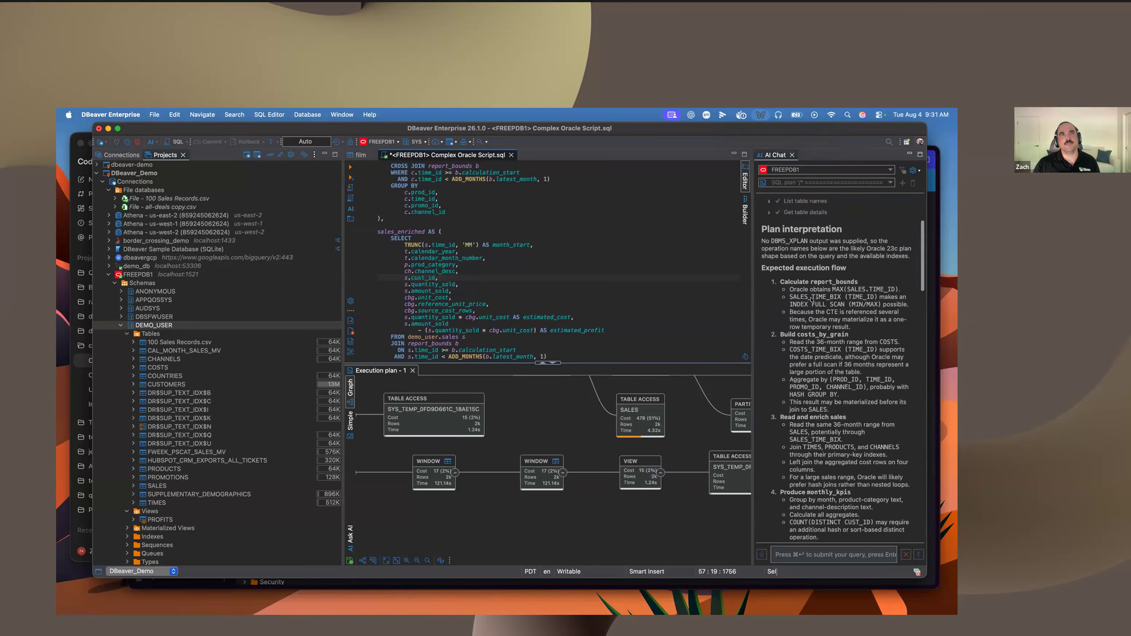
pyautogui.scroll(-1, 830, 308)
pyautogui.scroll(-3, 836, 333)
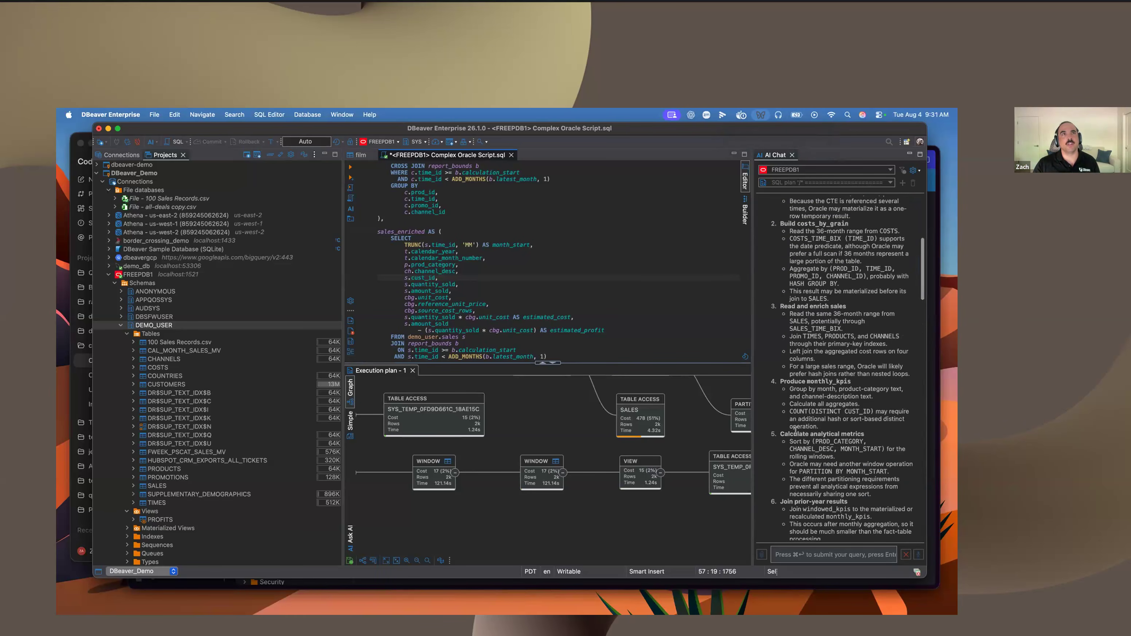
pyautogui.scroll(-3, 822, 384)
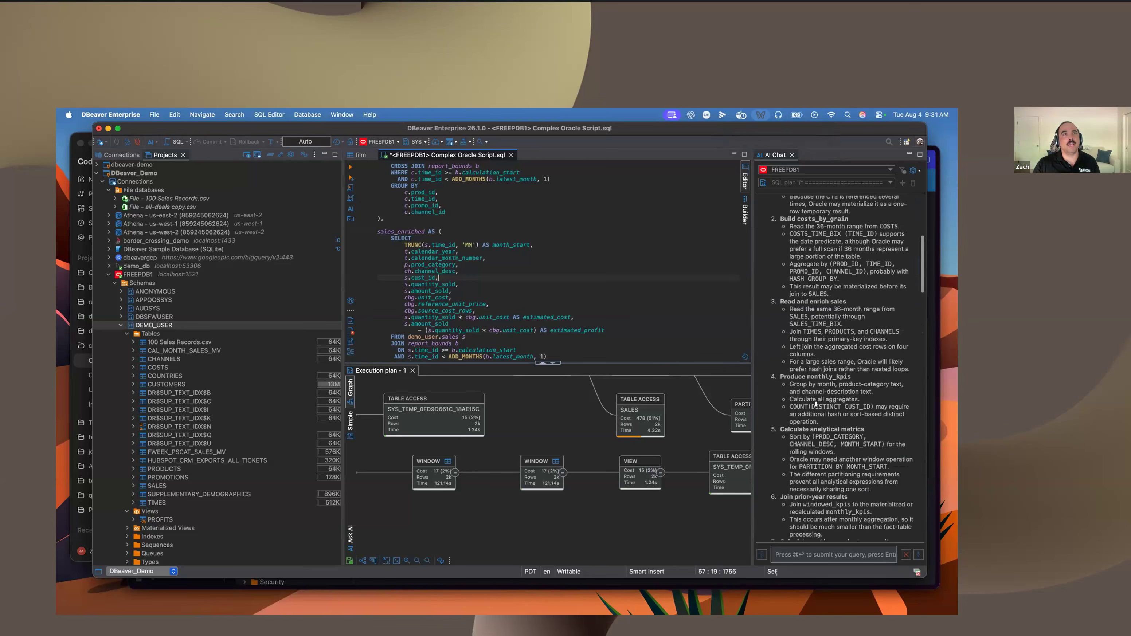
pyautogui.scroll(-12, 843, 454)
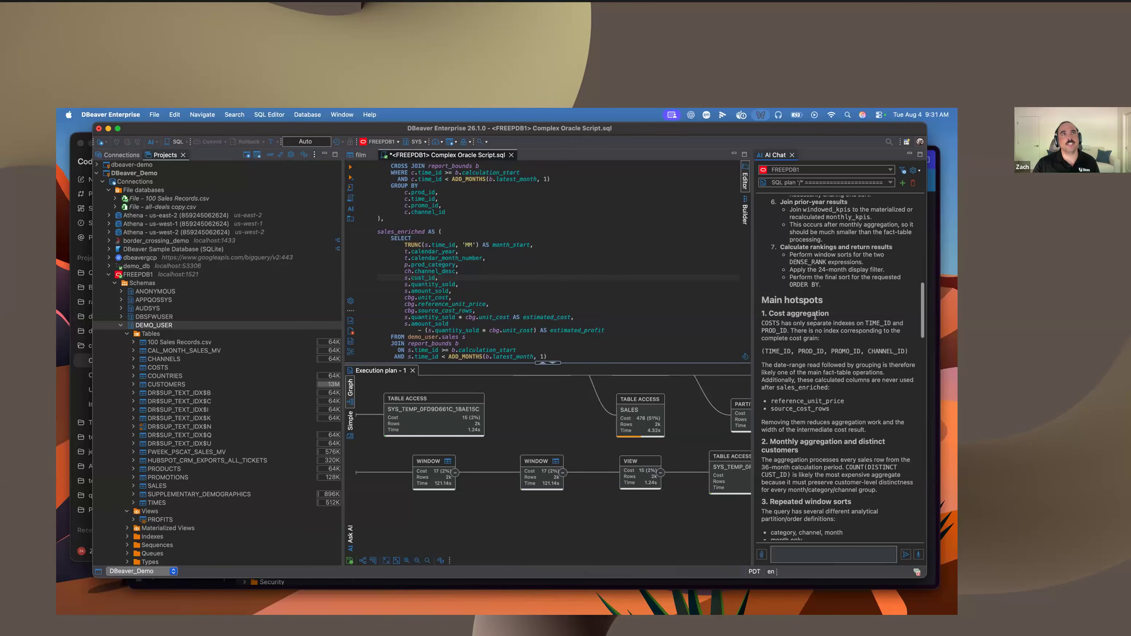
pyautogui.scroll(-15, 822, 334)
pyautogui.scroll(-4, 827, 352)
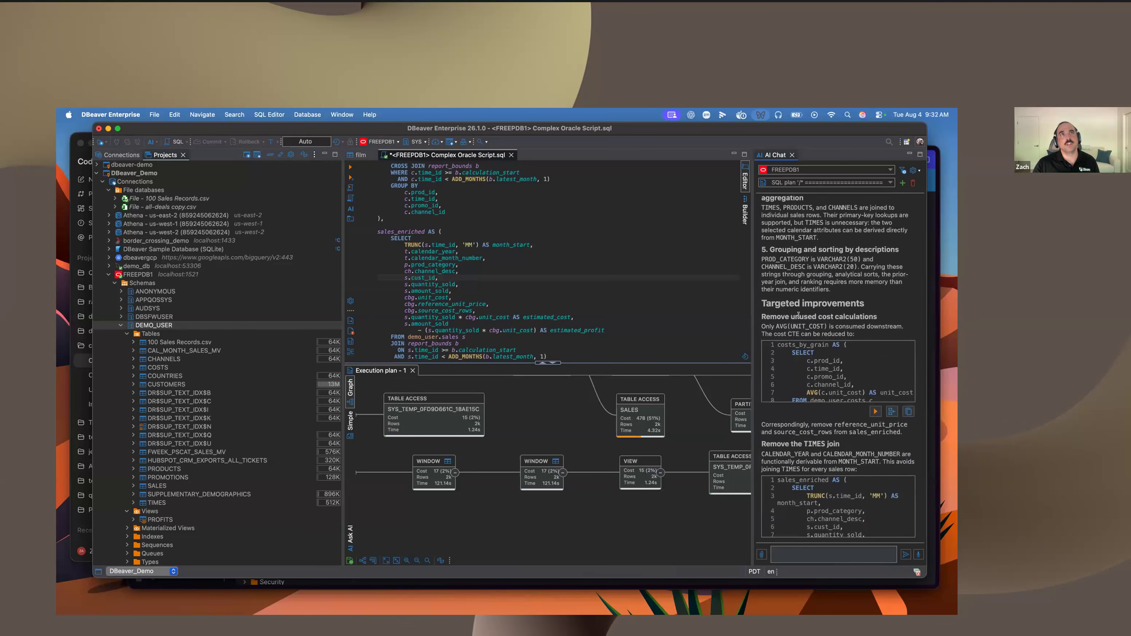
# - Read the AI's targeted improvements, including removing unused cost calculations and the TIMES join, adding a cost index, and using numeric dimension keys
pyautogui.moveTo(789, 314); pyautogui.dragTo(844, 317)
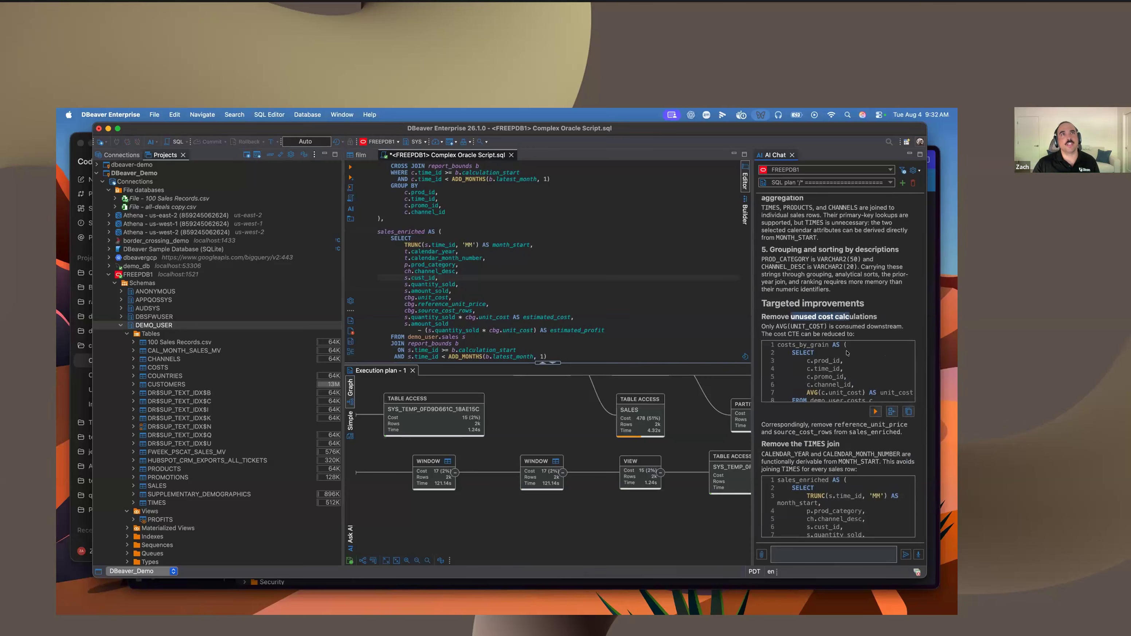
pyautogui.scroll(-5, 833, 361)
pyautogui.scroll(-1, 835, 377)
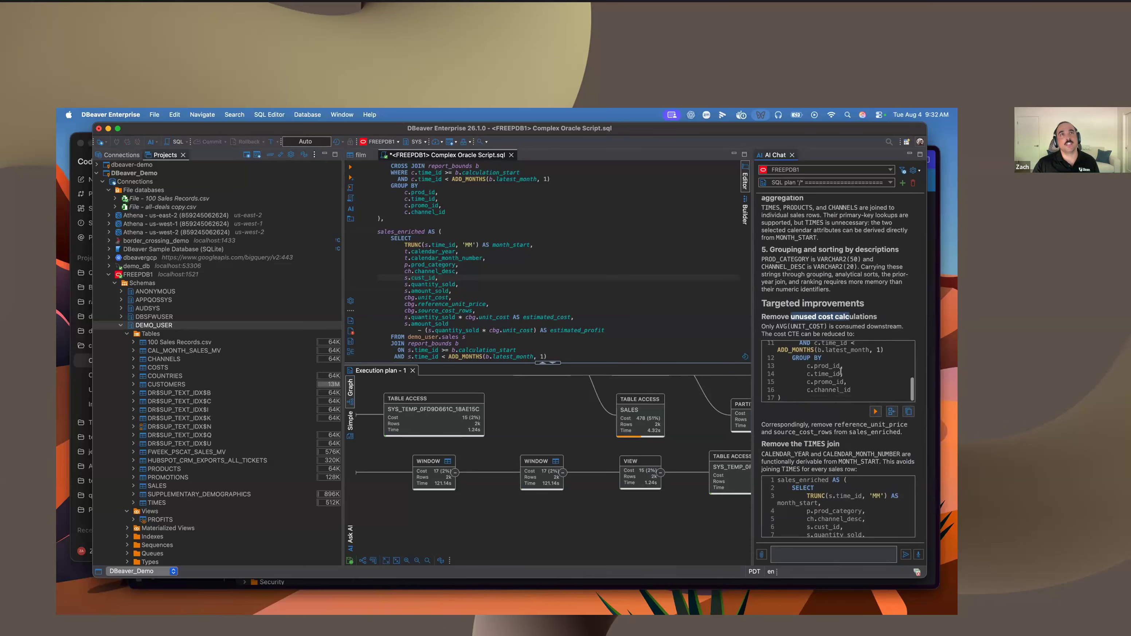
pyautogui.scroll(-3, 836, 379)
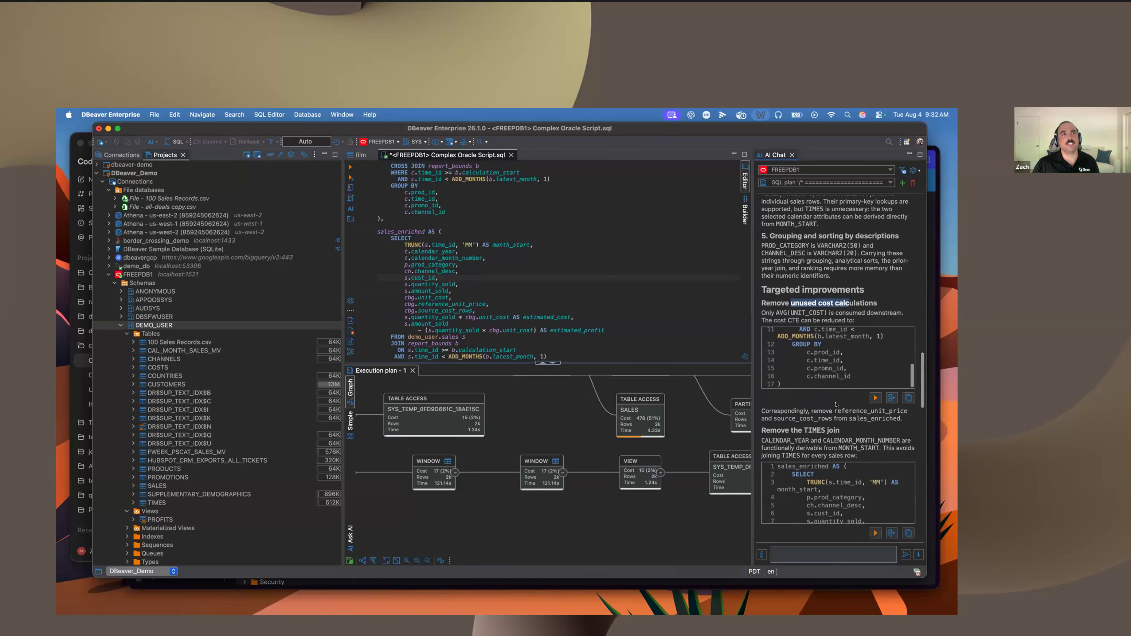
pyautogui.scroll(-8, 834, 377)
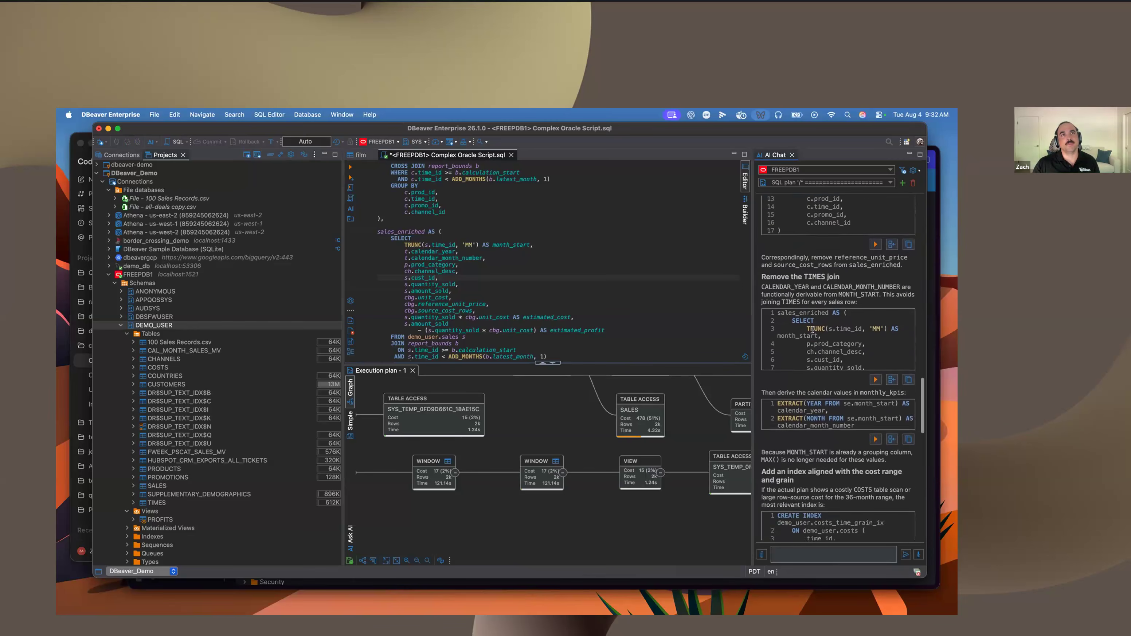
pyautogui.scroll(-2, 812, 330)
pyautogui.scroll(-6, 813, 339)
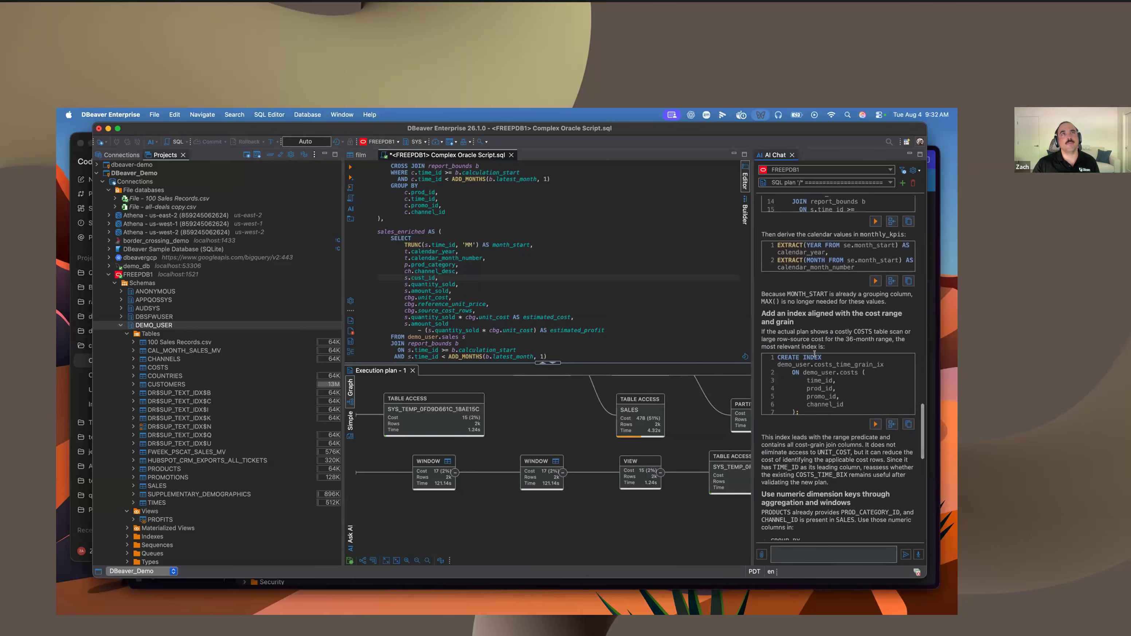
pyautogui.scroll(-7, 829, 367)
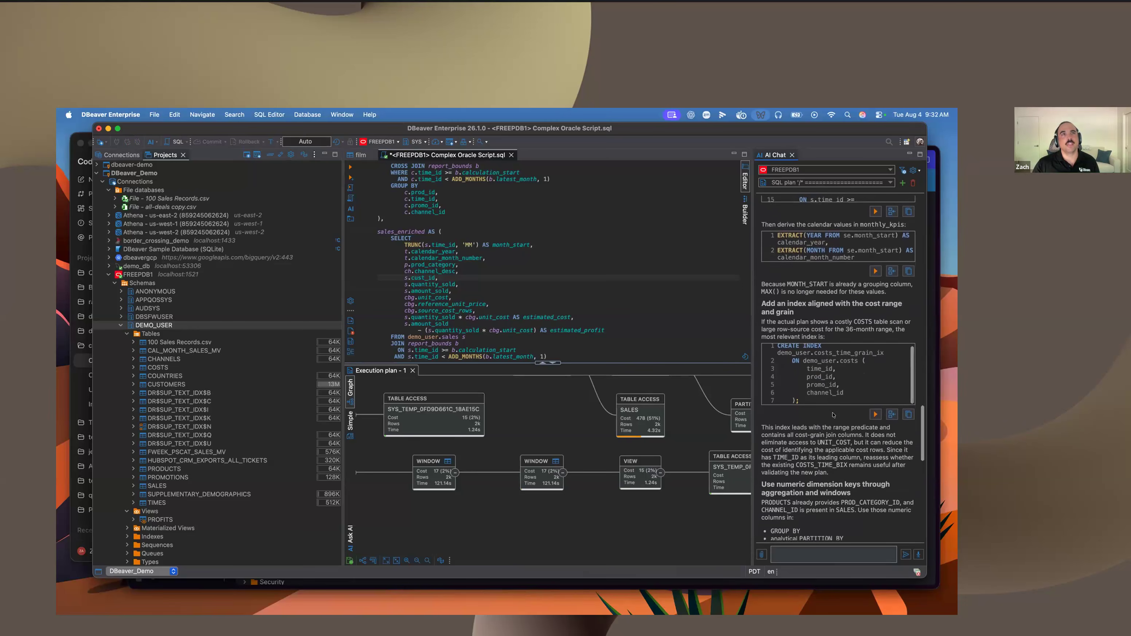
pyautogui.scroll(-5, 839, 406)
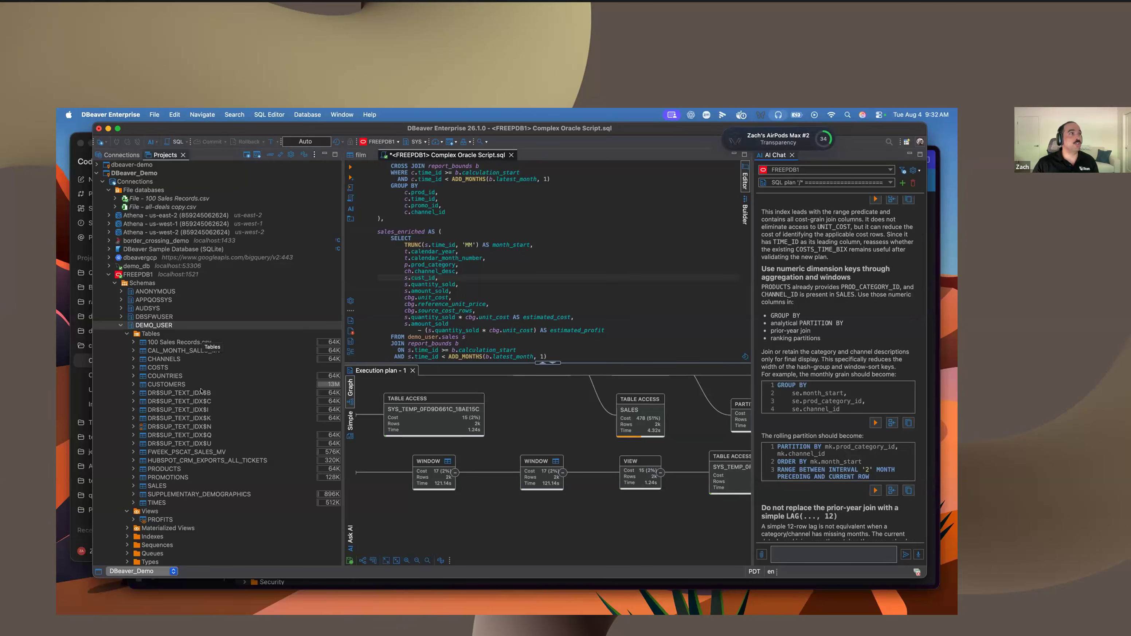
# - Open the PROFITS view of the DEMO_USER schema and look through the columns of its data
pyautogui.scroll(-4, 171, 458)
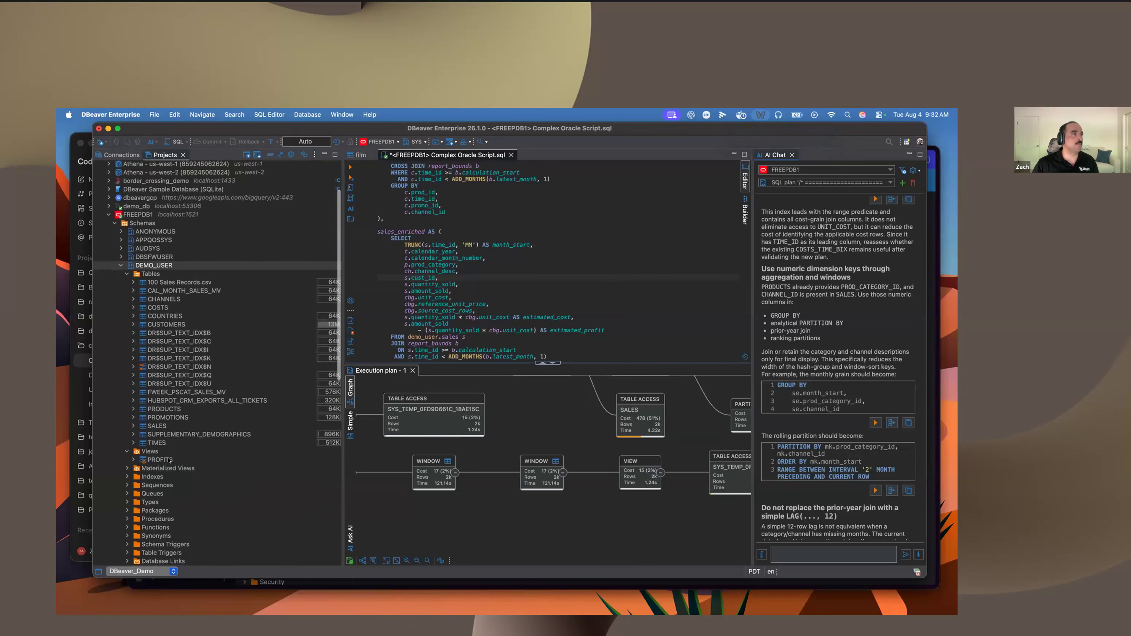
pyautogui.click(164, 461)
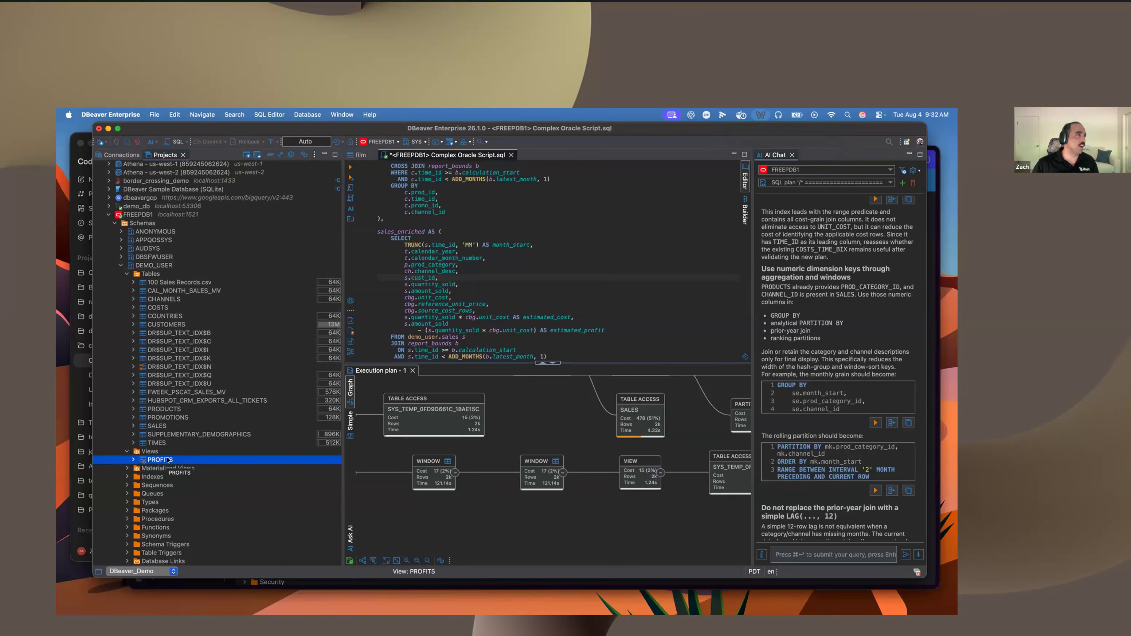
pyautogui.doubleClick(169, 459)
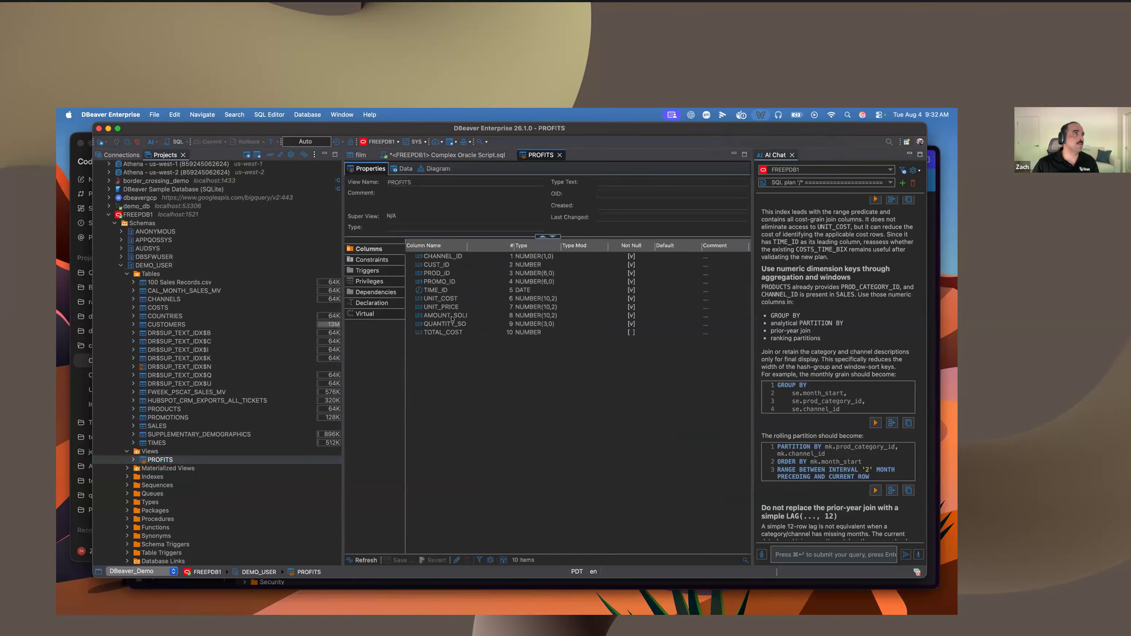
pyautogui.click(403, 168)
pyautogui.click(494, 272)
pyautogui.click(511, 275)
pyautogui.hscroll(5, 512, 278)
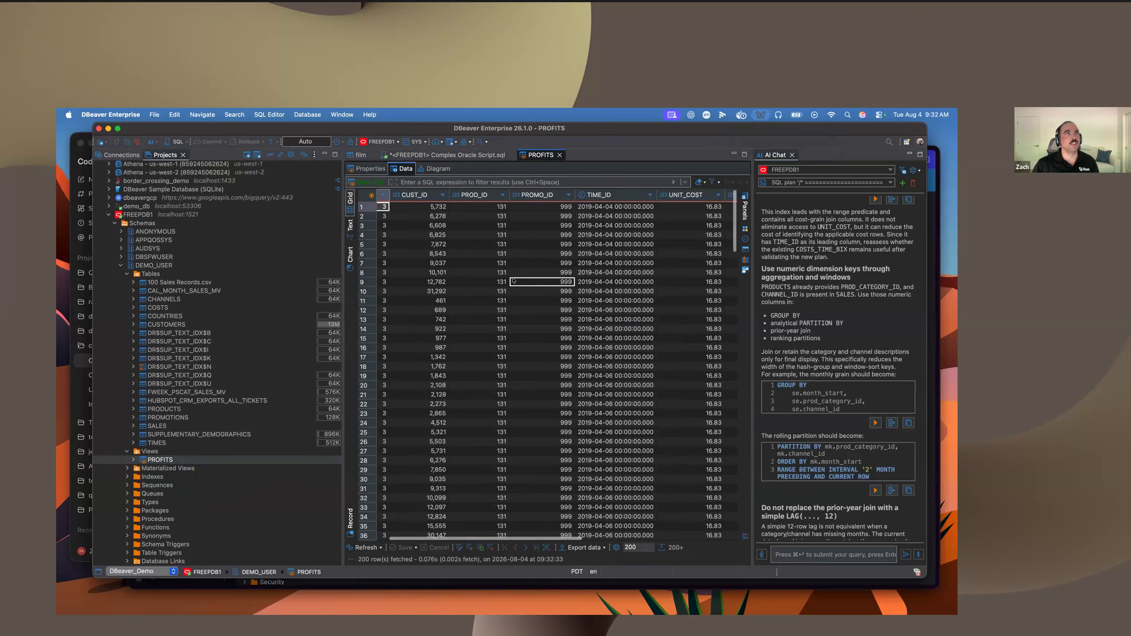
# - Ask the AI to describe the PROFITS view of the DEMO_USER schema
pyautogui.scroll(-3, 511, 279)
pyautogui.scroll(3, 510, 280)
pyautogui.hscroll(-5, 510, 280)
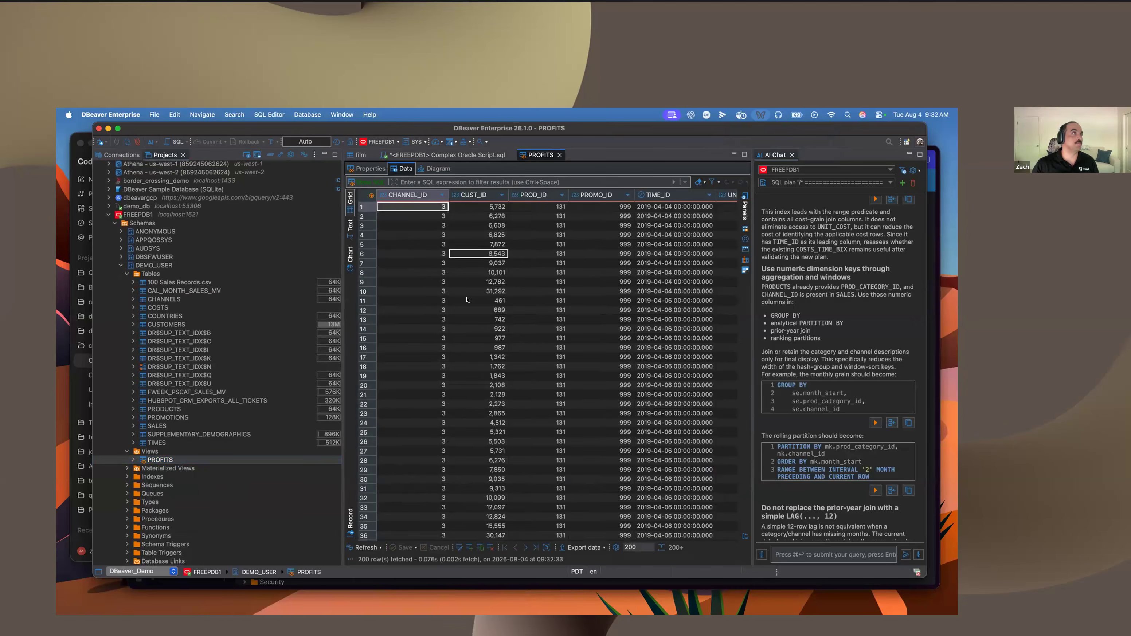
pyautogui.rightClick(186, 458)
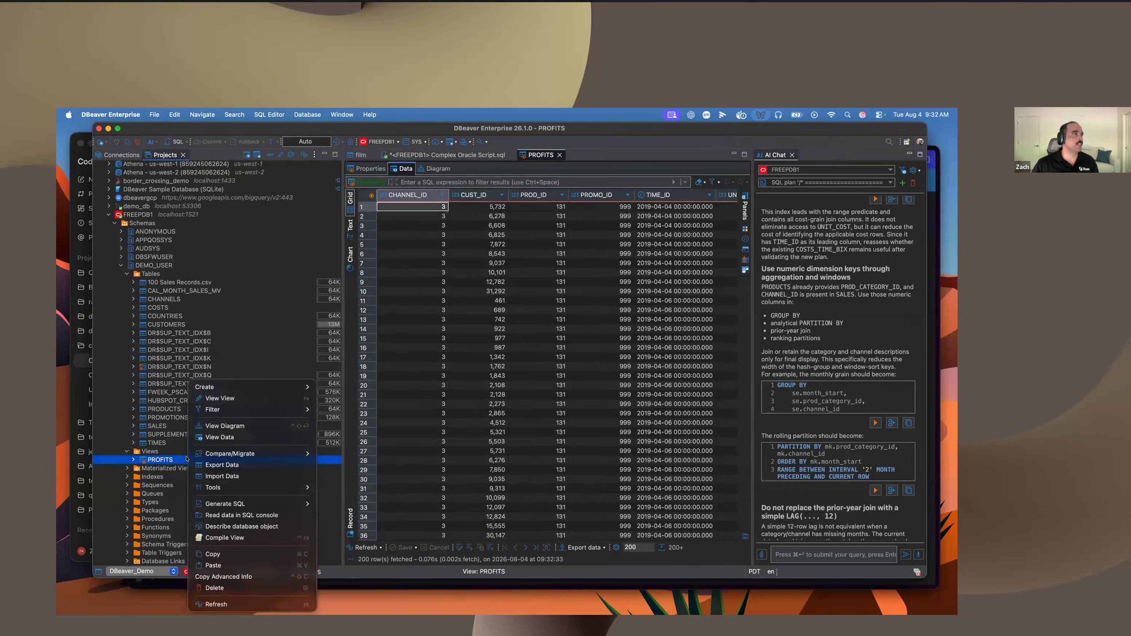
pyautogui.click(242, 527)
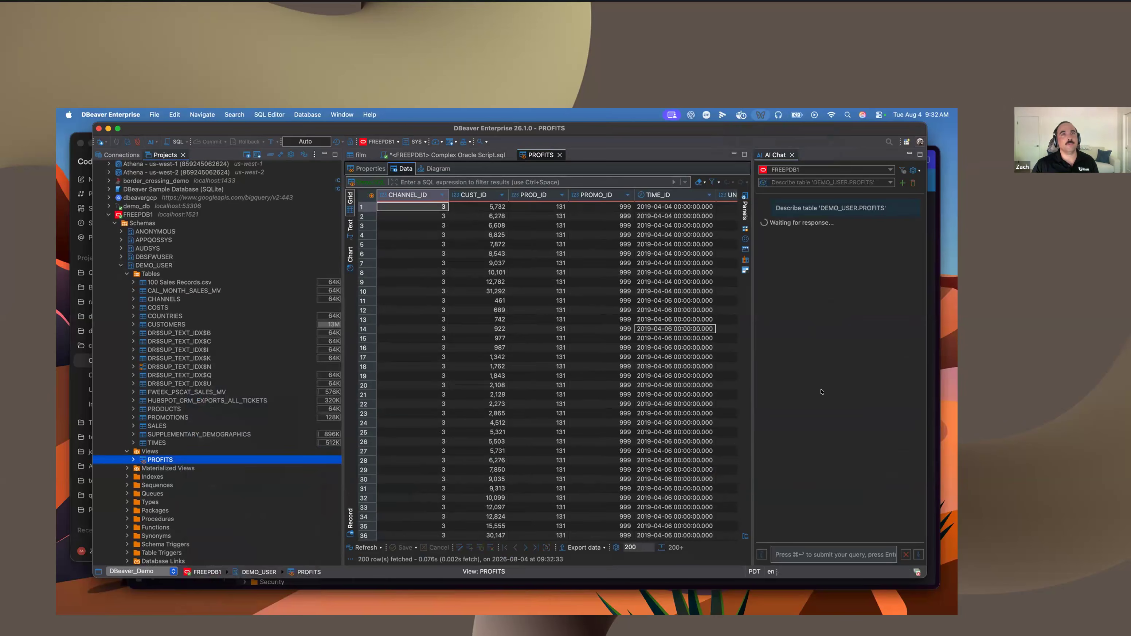
pyautogui.click(541, 386)
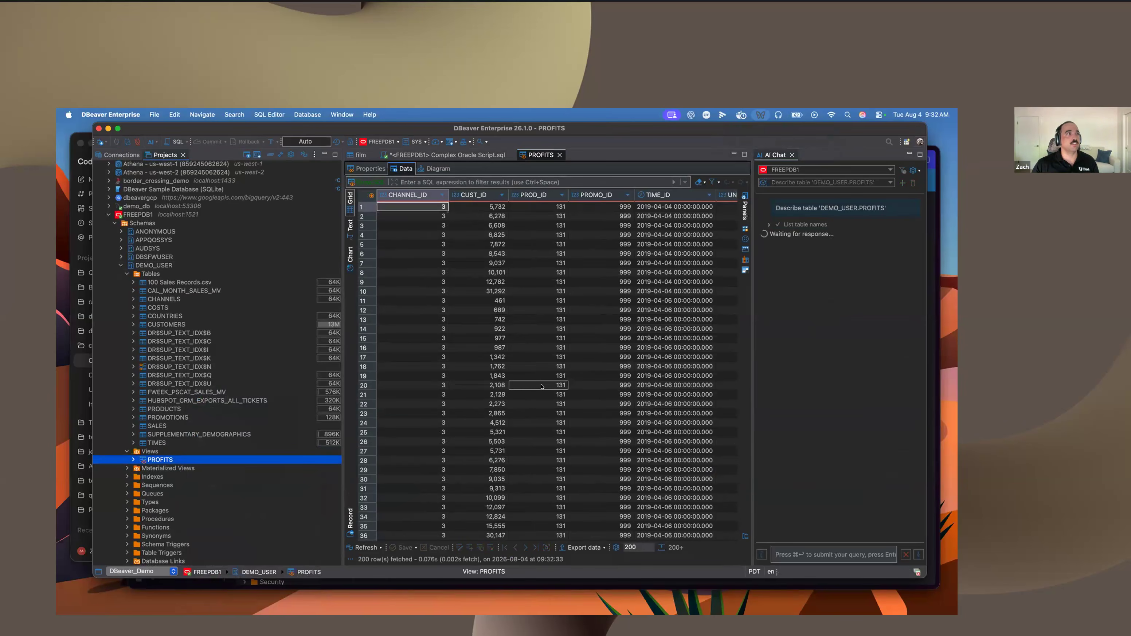
pyautogui.click(601, 367)
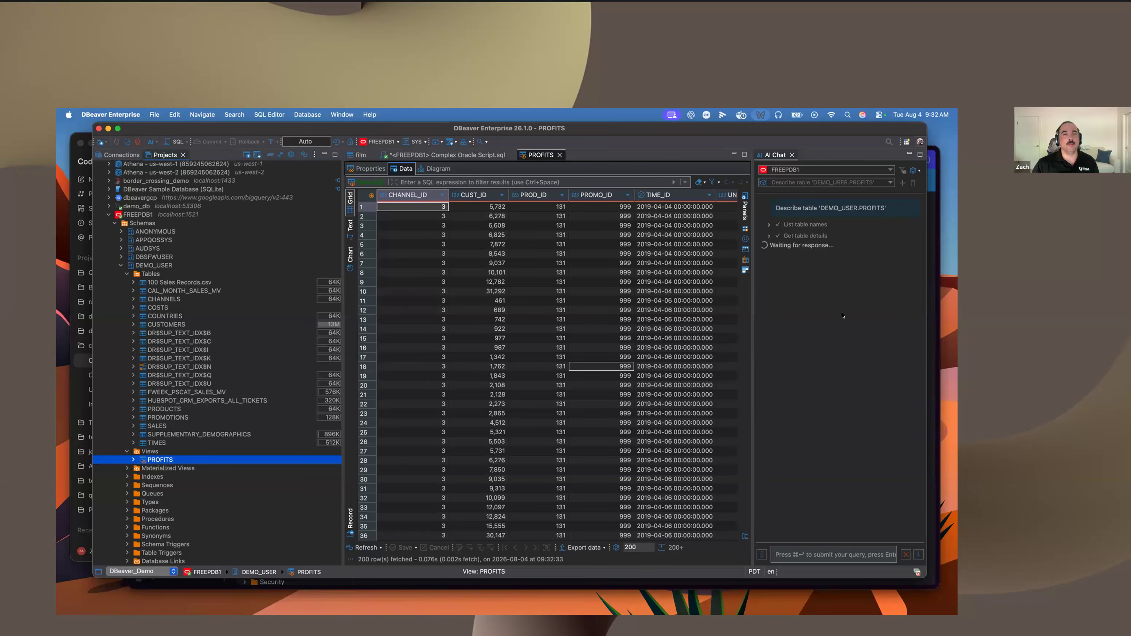
pyautogui.click(479, 422)
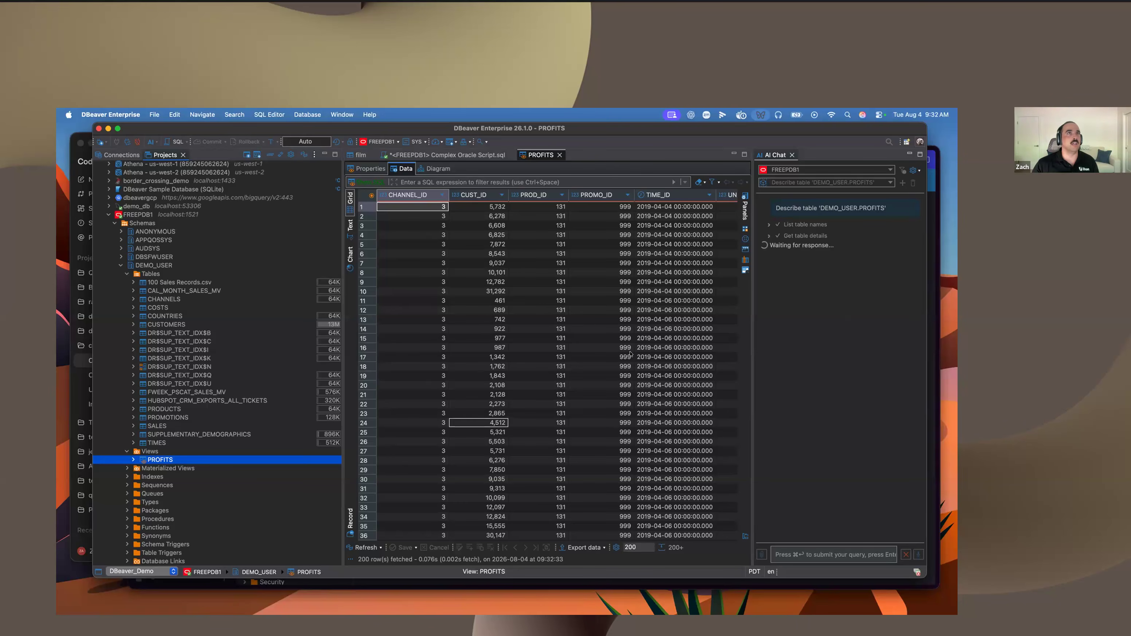
# - Check the Functions and Procedures folders of the DEMO_USER schema for contents
pyautogui.scroll(-4, 143, 458)
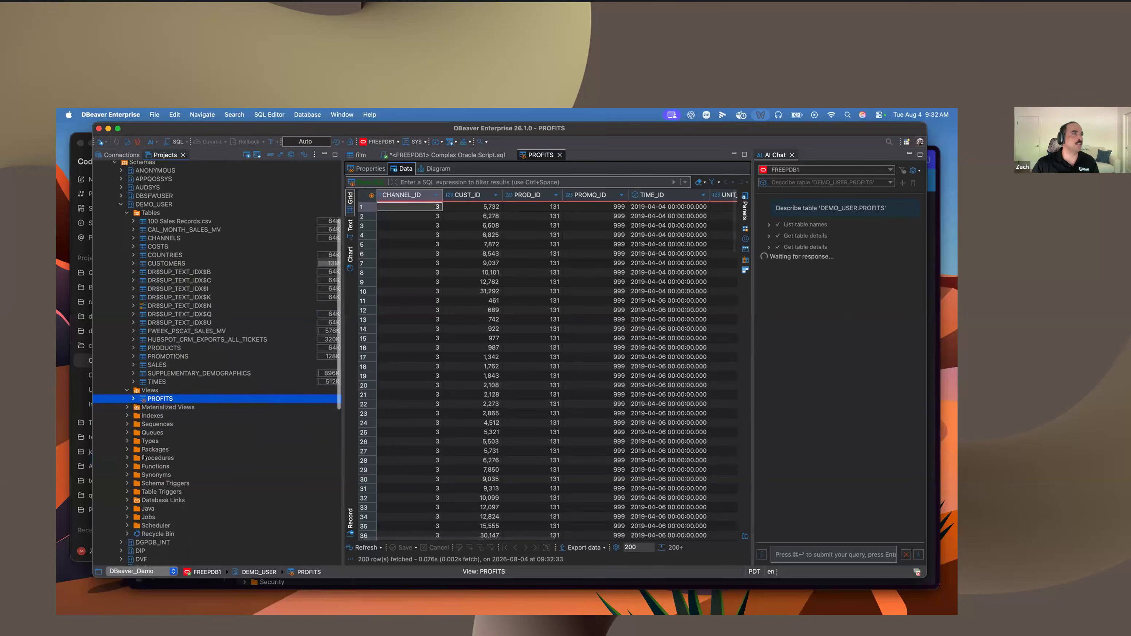
pyautogui.click(127, 466)
pyautogui.scroll(1, 138, 465)
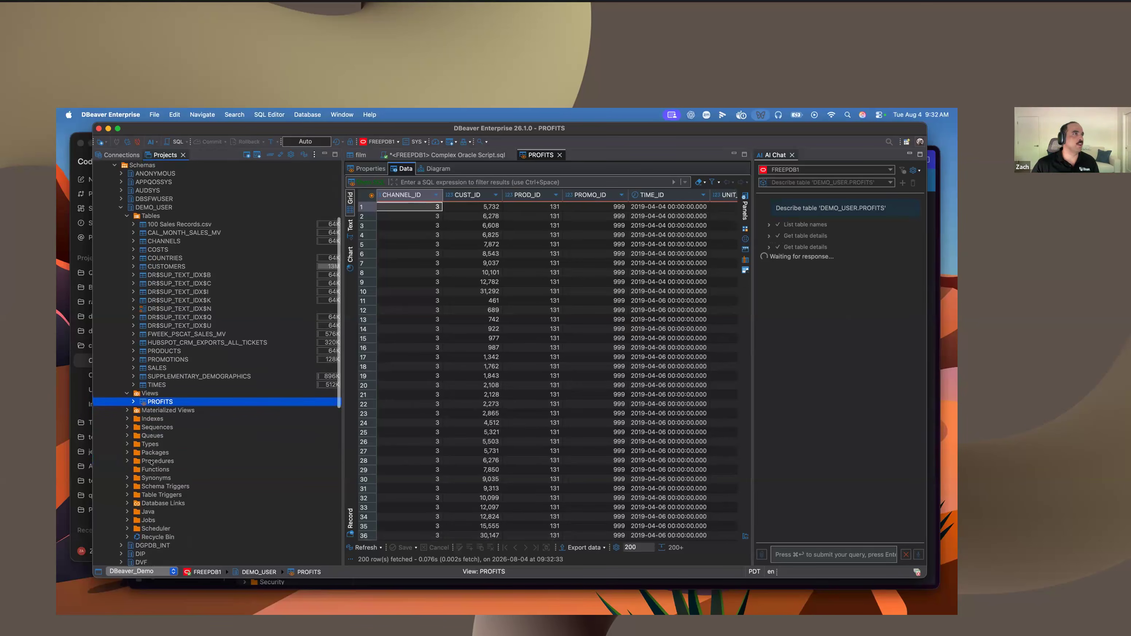
pyautogui.click(129, 463)
pyautogui.scroll(1, 160, 450)
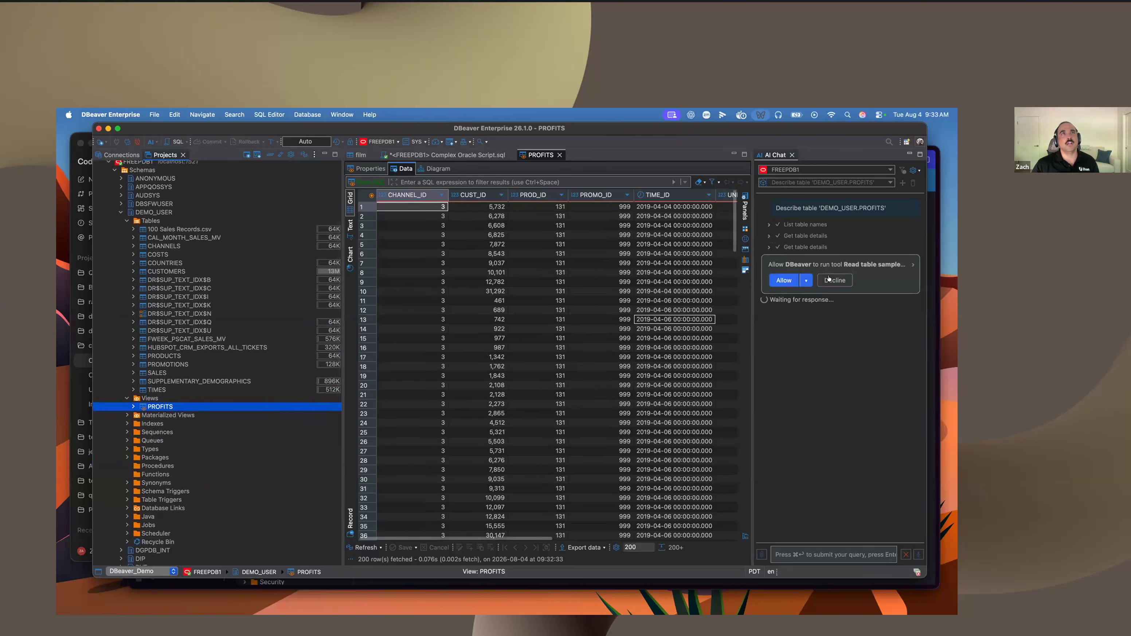
# - Allow the AI to read sample rows of PROFITS and go to the beginning of its description
pyautogui.click(783, 280)
pyautogui.scroll(1, 213, 422)
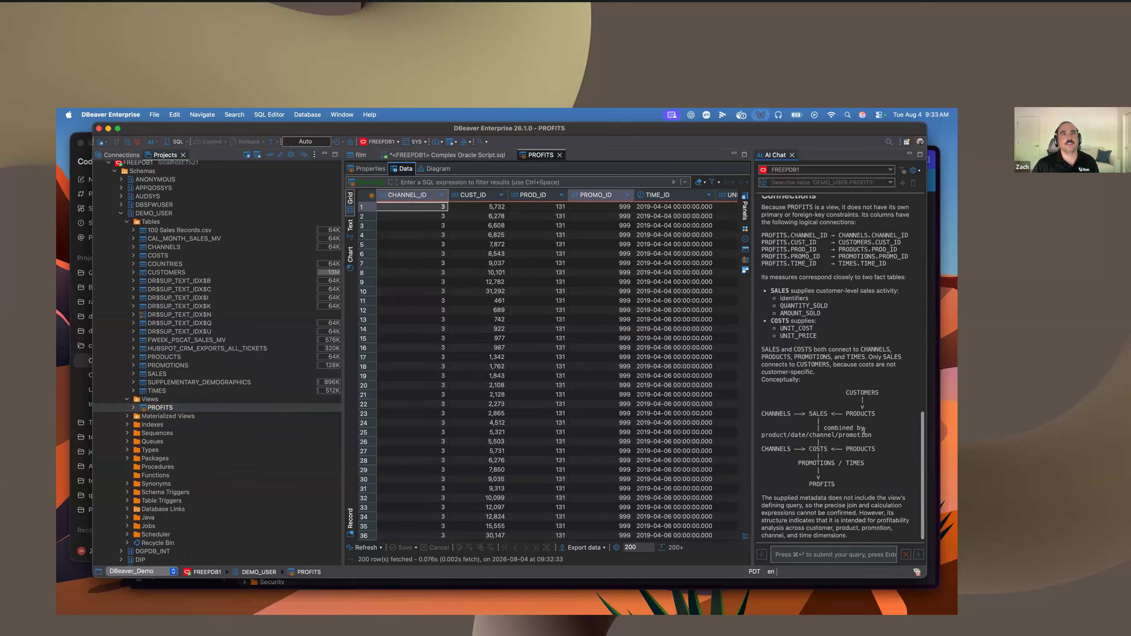
pyautogui.scroll(15, 866, 432)
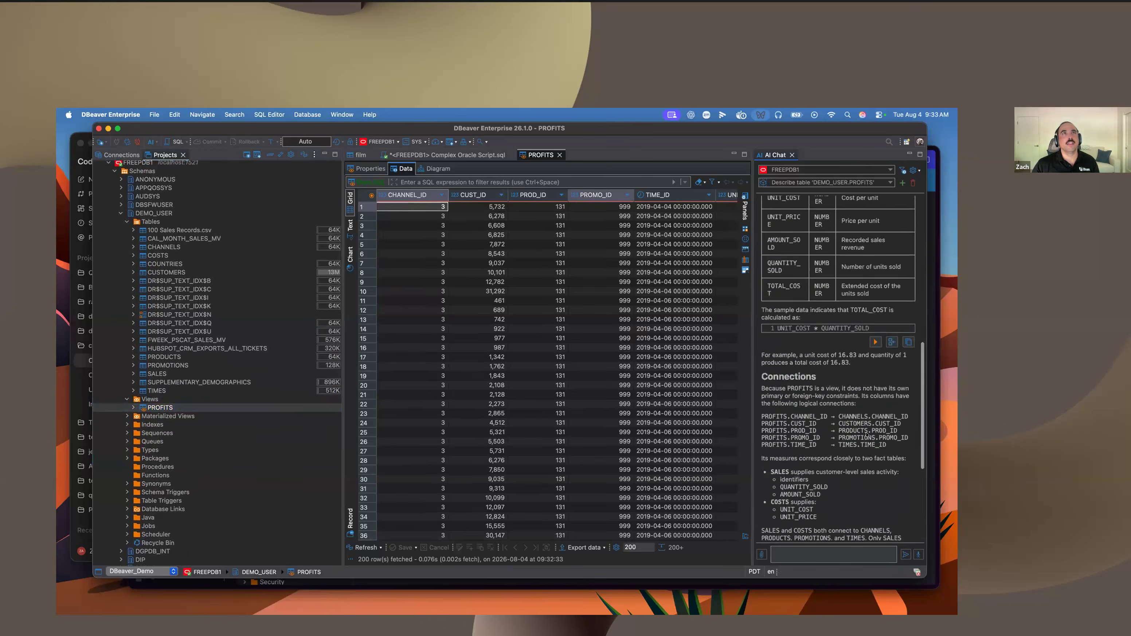
pyautogui.scroll(5, 866, 435)
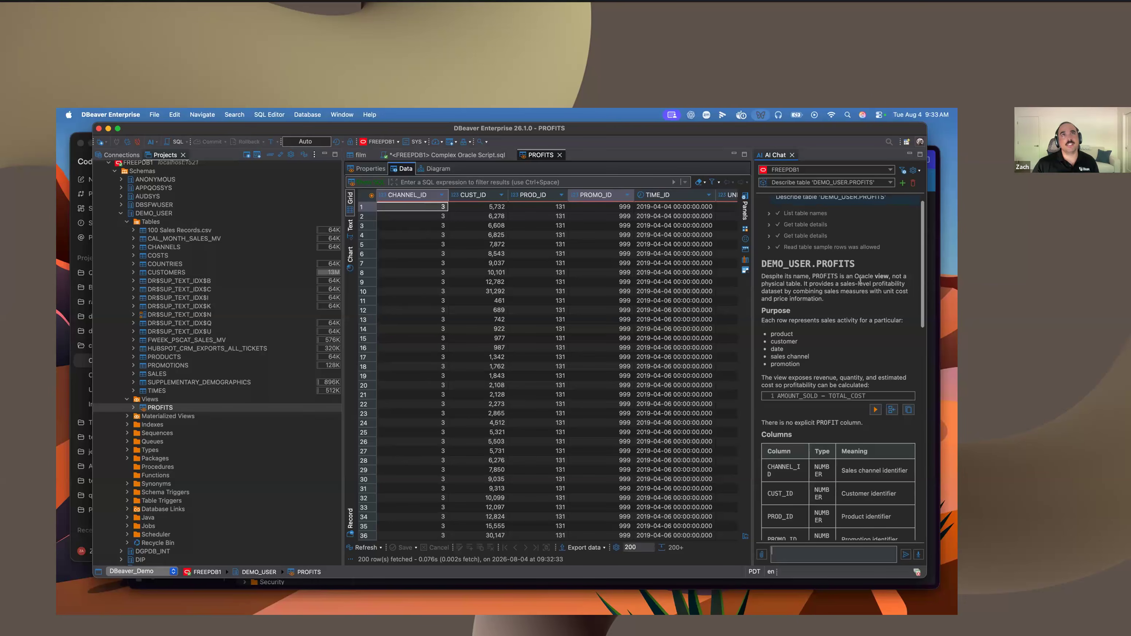
# - Read the AI's description of PROFITS, covering its purpose, columns, logical connections, the SALES and COSTS measures and the conceptual diagram
pyautogui.scroll(-5, 843, 292)
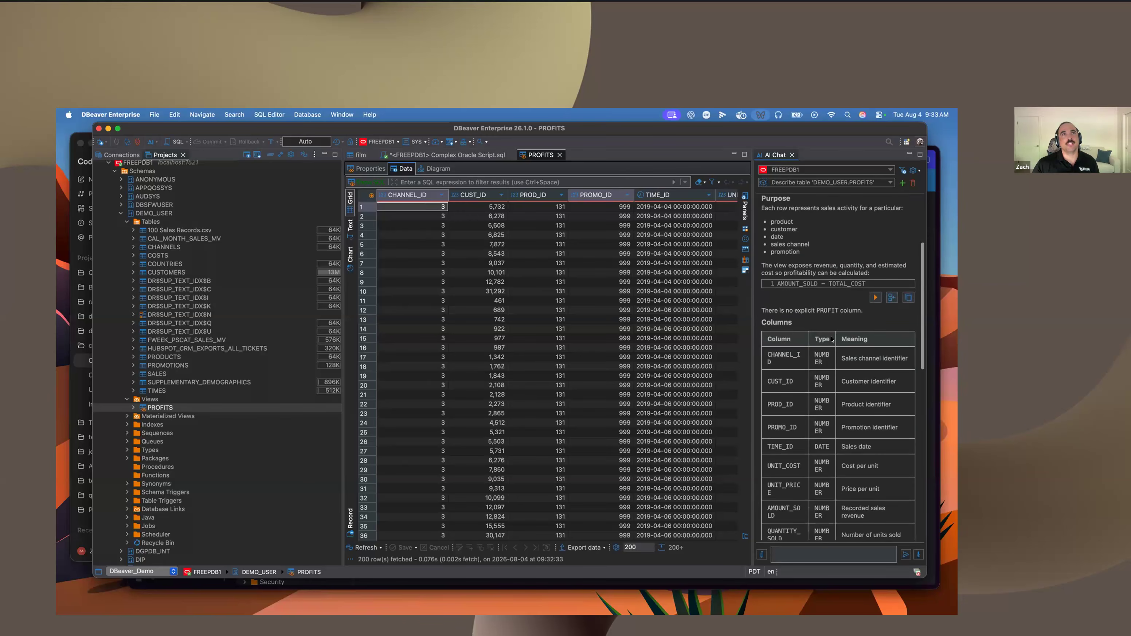
pyautogui.scroll(-5, 831, 344)
pyautogui.scroll(-5, 831, 344)
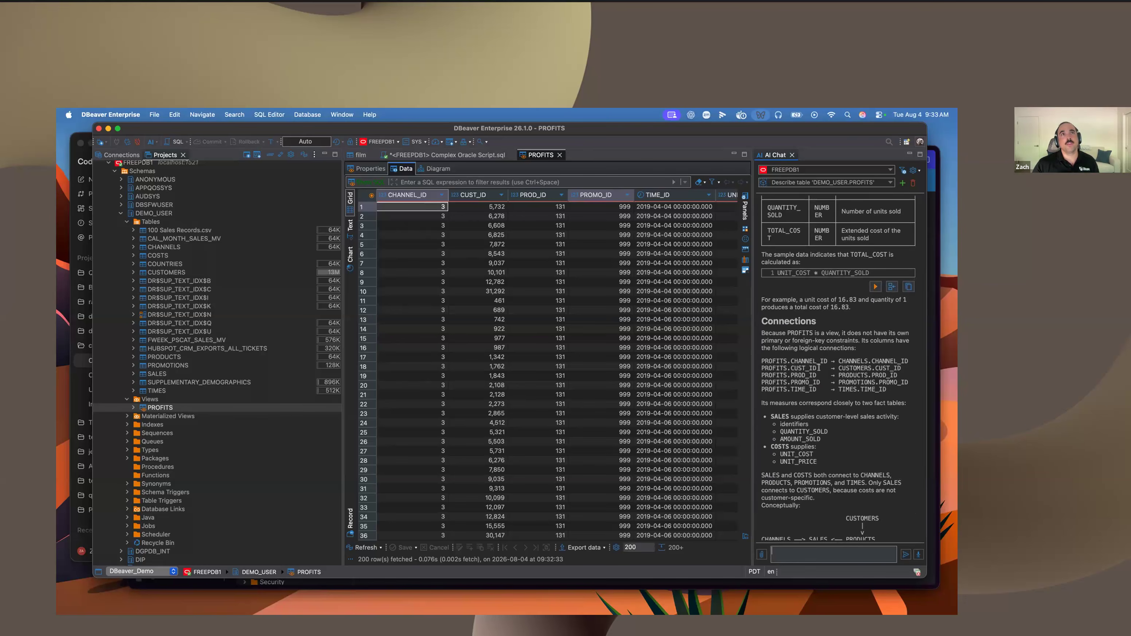
pyautogui.scroll(-4, 818, 366)
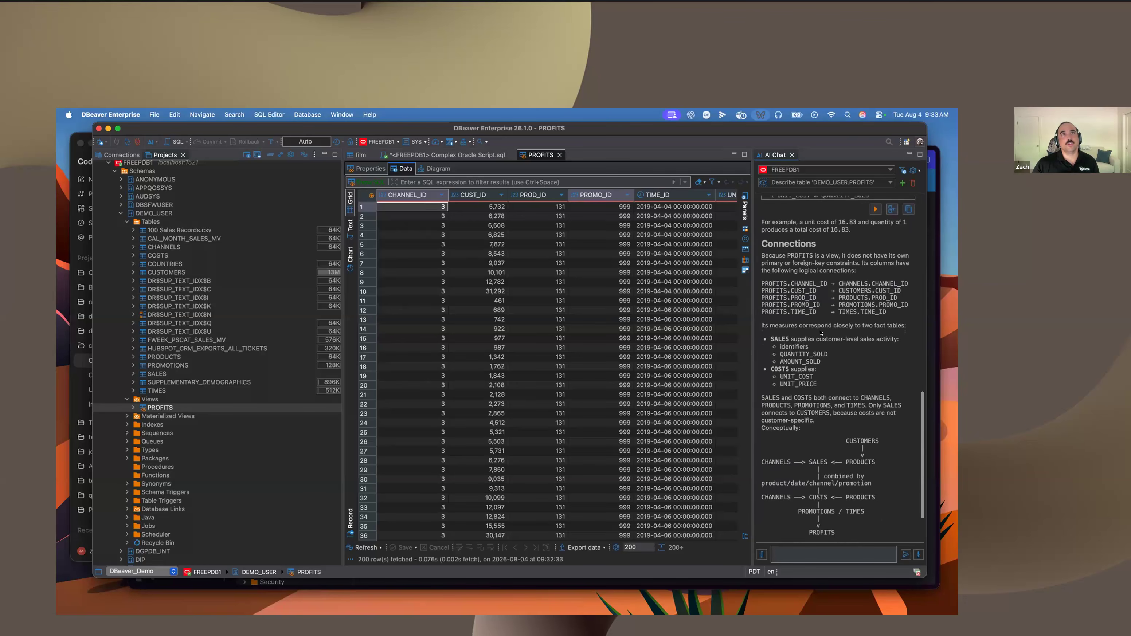
pyautogui.moveTo(780, 346); pyautogui.dragTo(815, 370)
pyautogui.click(836, 348)
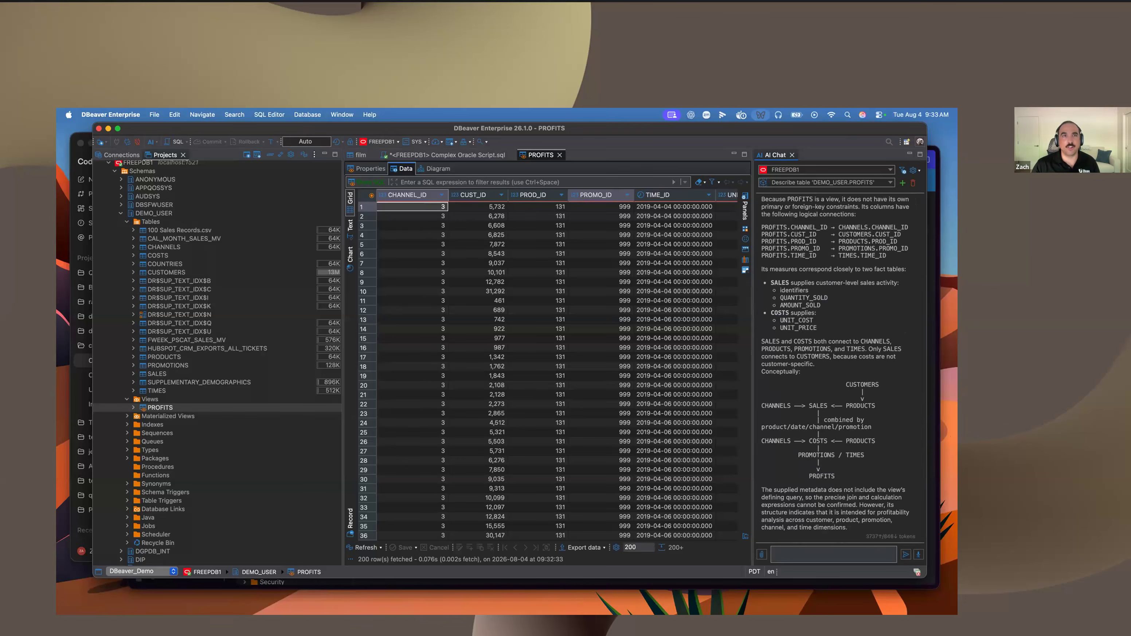
pyautogui.scroll(1, 866, 535)
pyautogui.scroll(-1, 863, 535)
pyautogui.moveTo(879, 536); pyautogui.dragTo(896, 537)
pyautogui.click(870, 436)
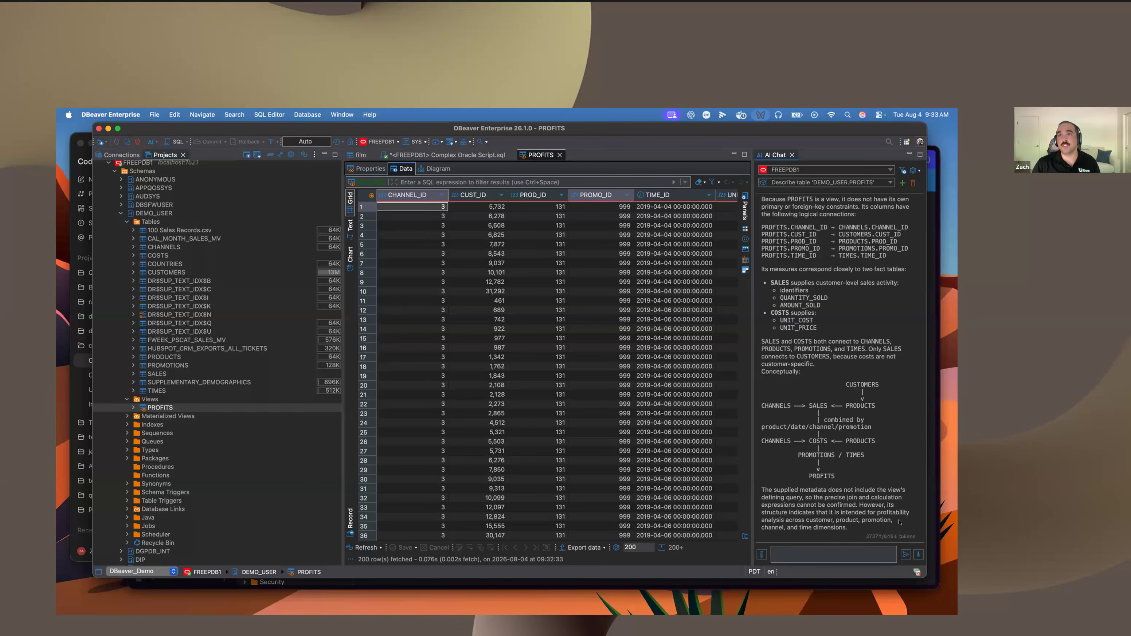
# - Review the AI context scope options for the FREEPDB1 connection, covering where the scope applies and which metadata is sent
pyautogui.click(914, 170)
pyautogui.click(579, 421)
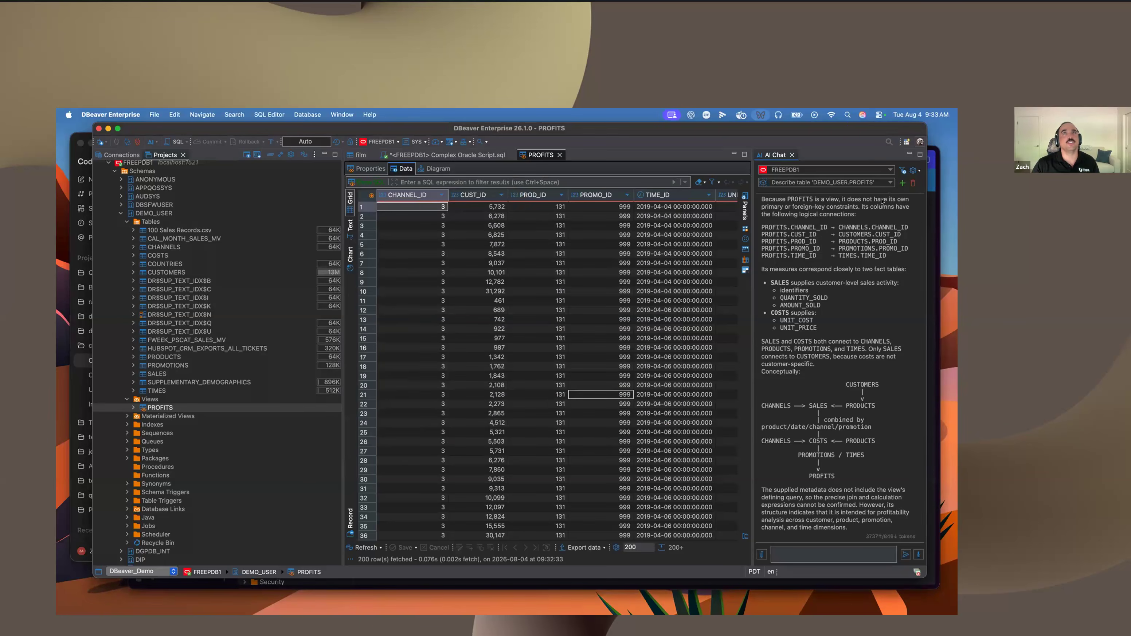
pyautogui.click(902, 170)
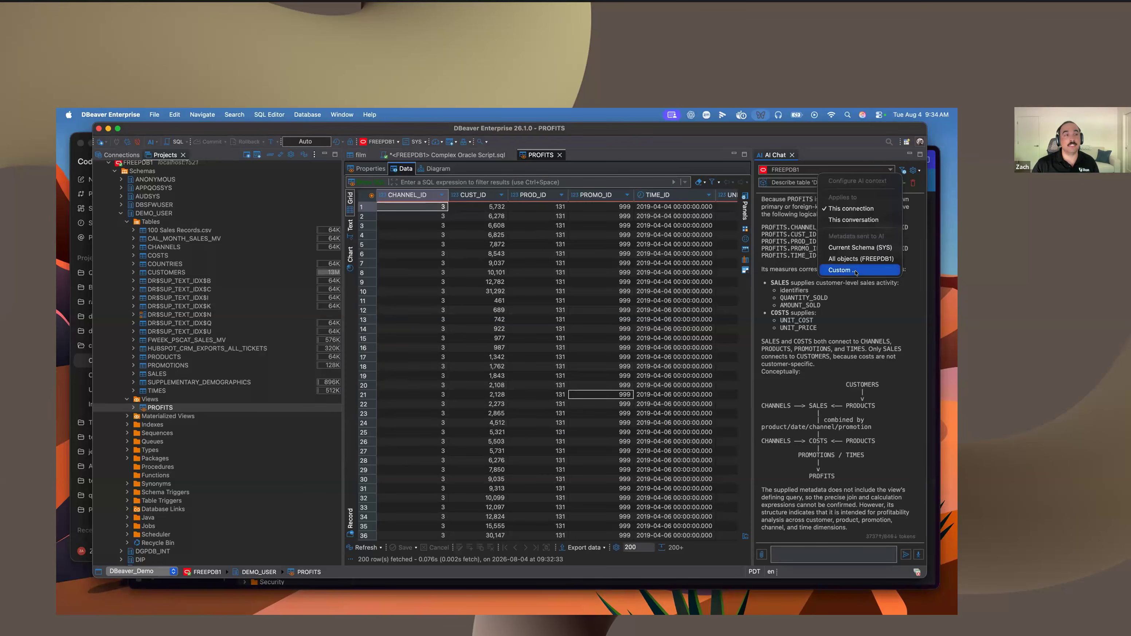
pyautogui.click(910, 173)
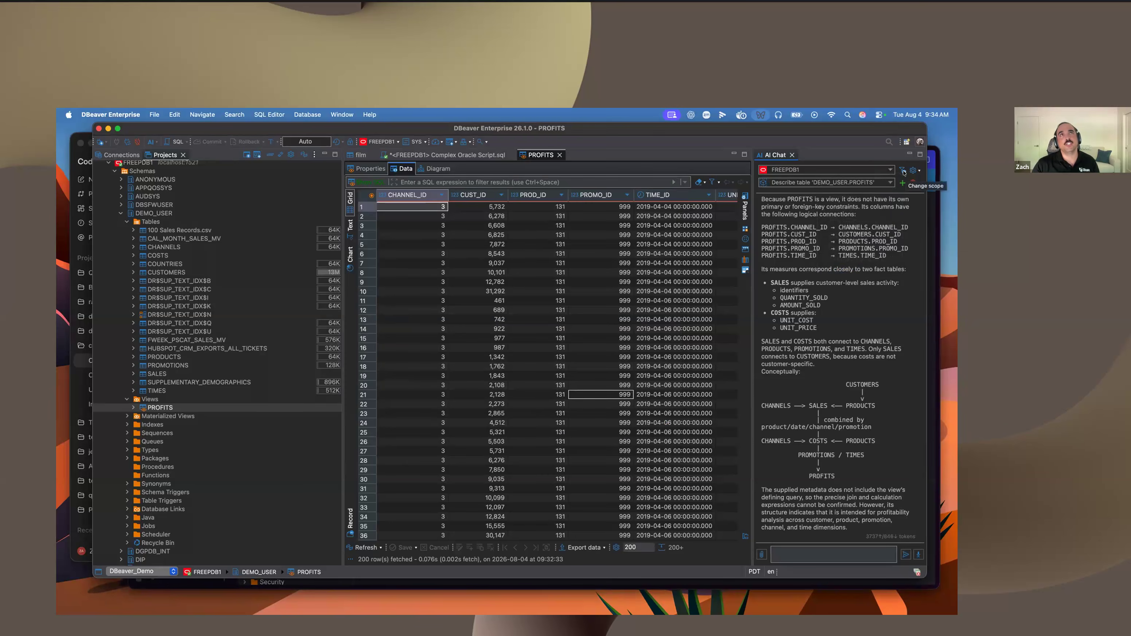
pyautogui.click(903, 173)
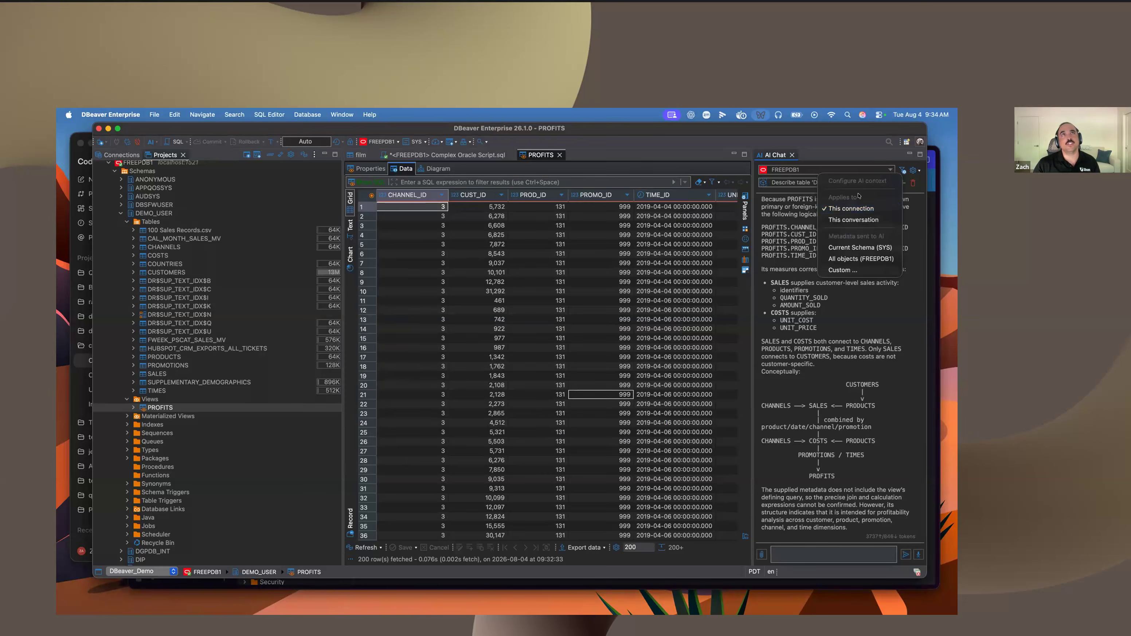
# - Examine the custom selection of database objects accessible to AI down to the ANONYMOUS schema's tables, and leave it without saving
pyautogui.click(862, 271)
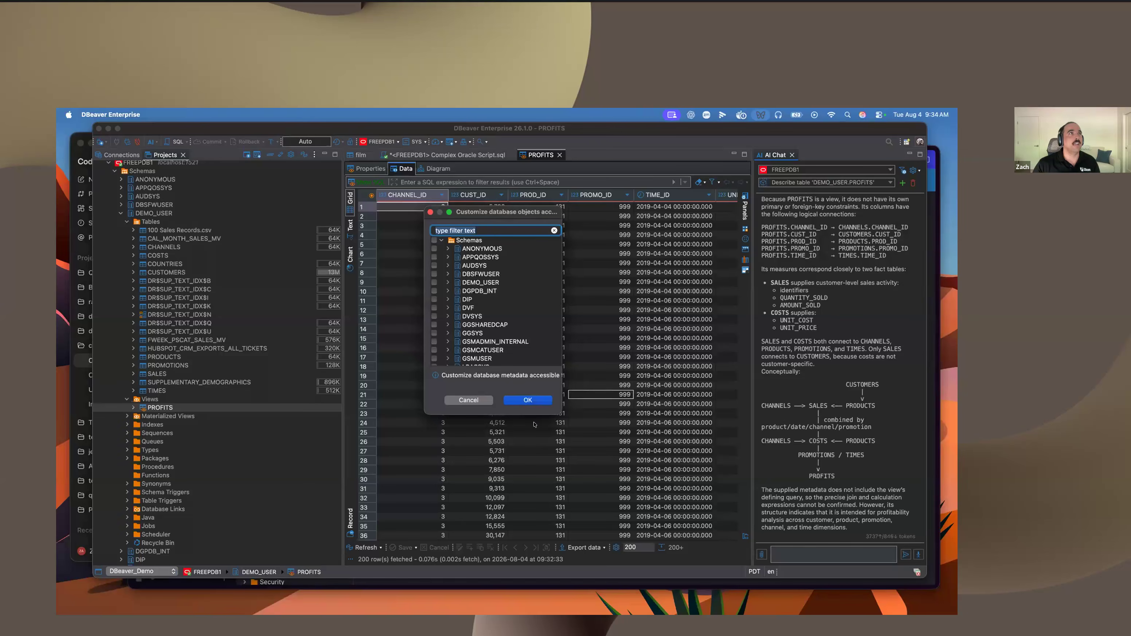
pyautogui.moveTo(559, 409); pyautogui.dragTo(693, 495)
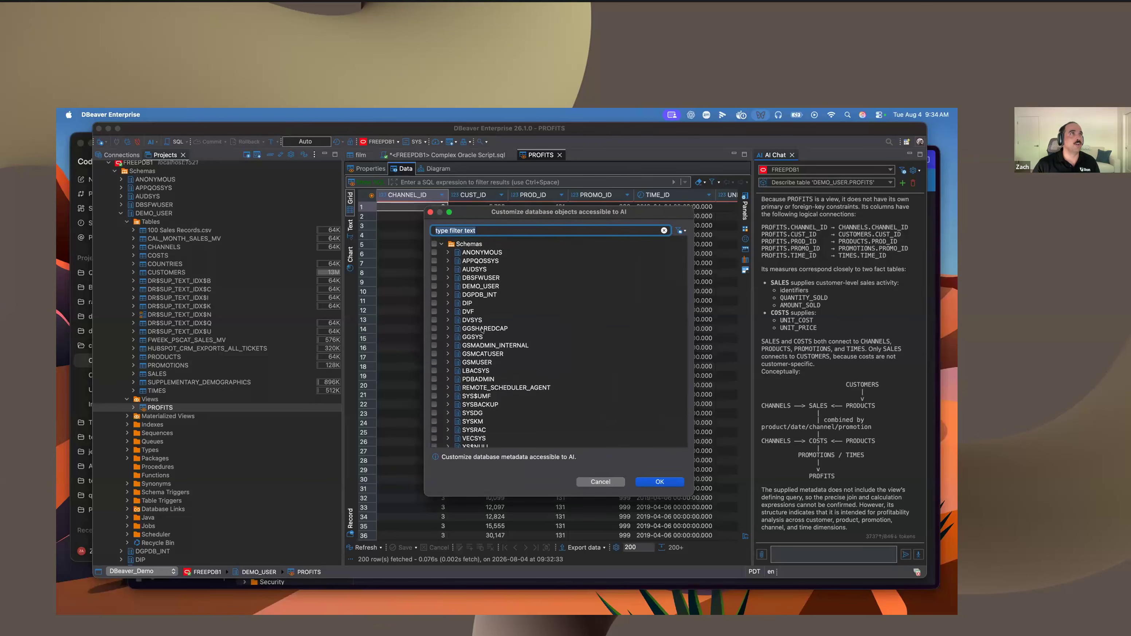
pyautogui.click(435, 249)
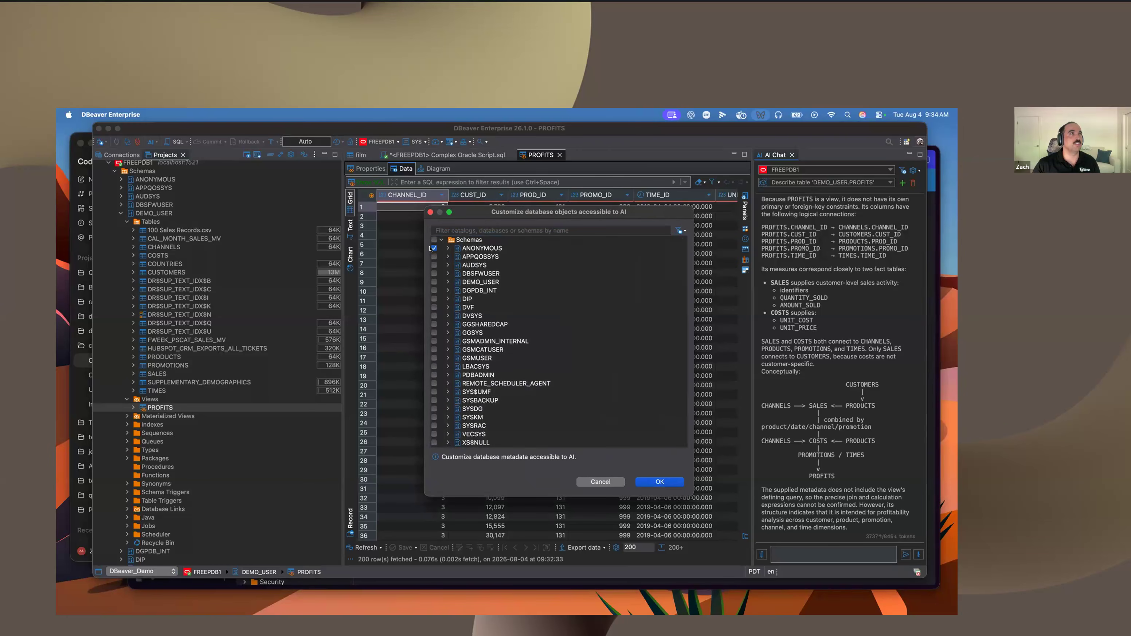
pyautogui.click(447, 249)
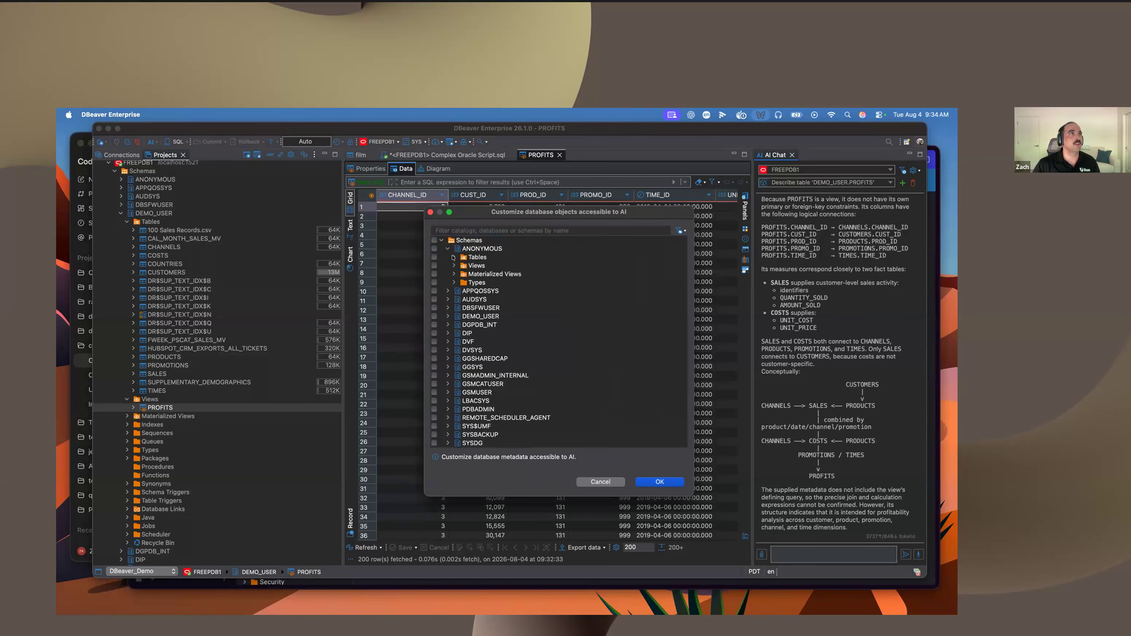
pyautogui.click(453, 257)
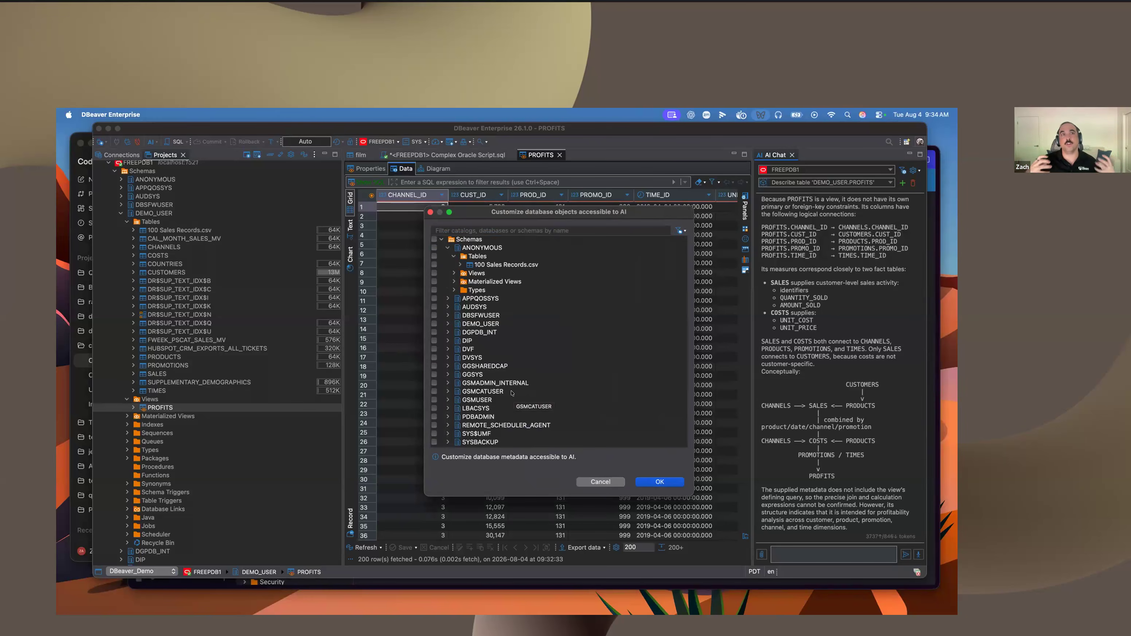
pyautogui.click(592, 481)
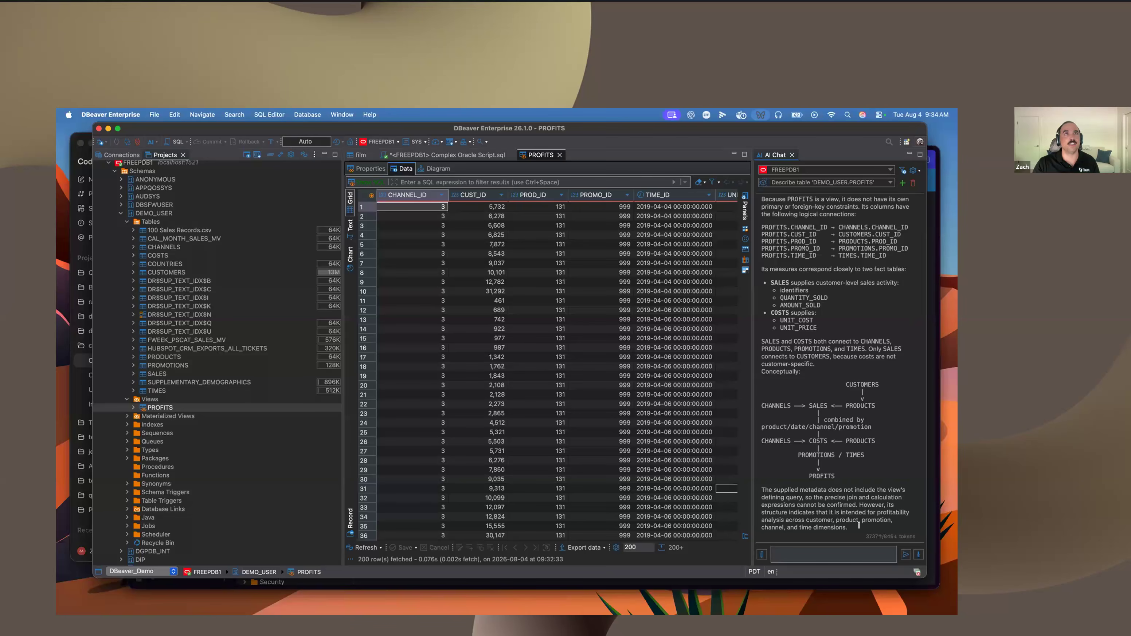
# - Start a new AI chat conversation for the FREEPDB1 connection
pyautogui.click(902, 183)
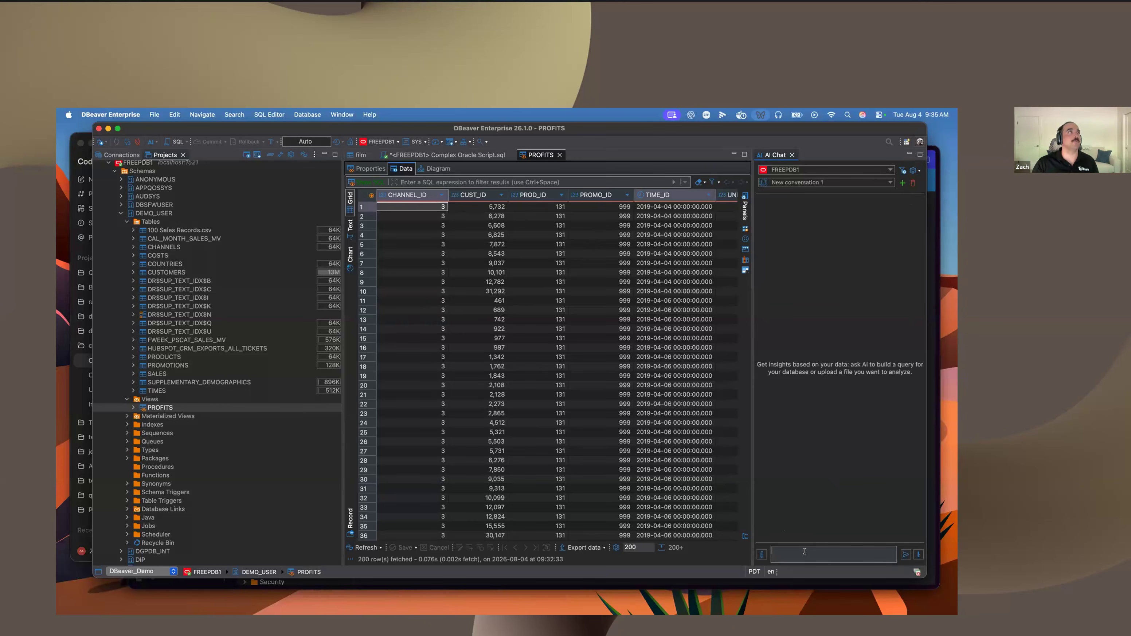
# - Inspect the AI Tools & MCP preferences, including the allow modes of the DBeaver and Context7 tools, and close them without changes
pyautogui.click(108, 114)
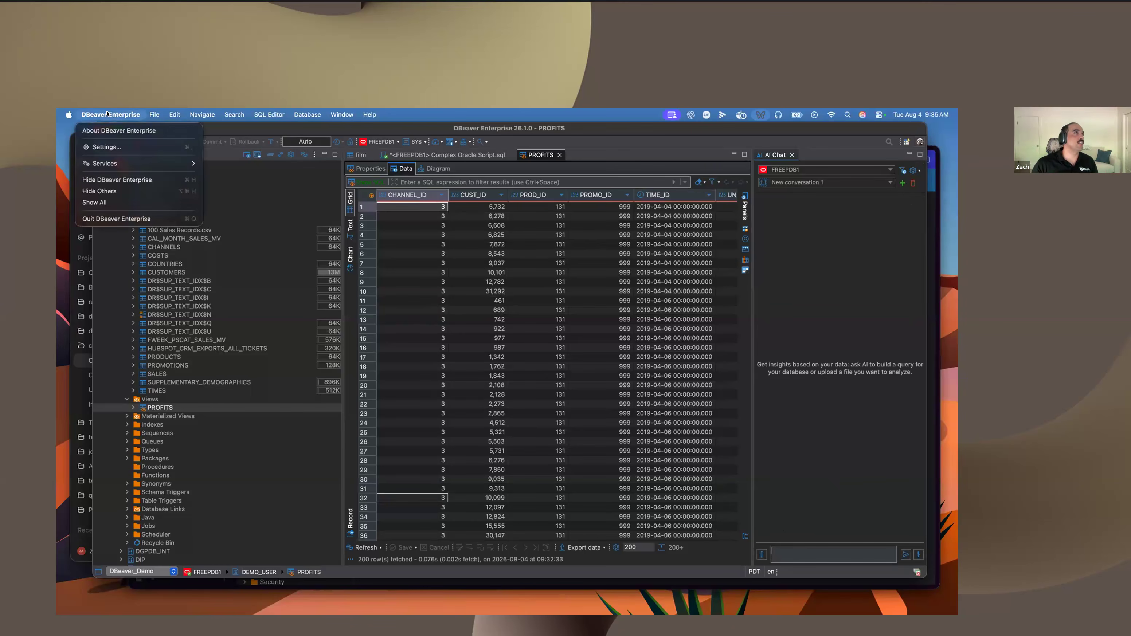
pyautogui.click(113, 146)
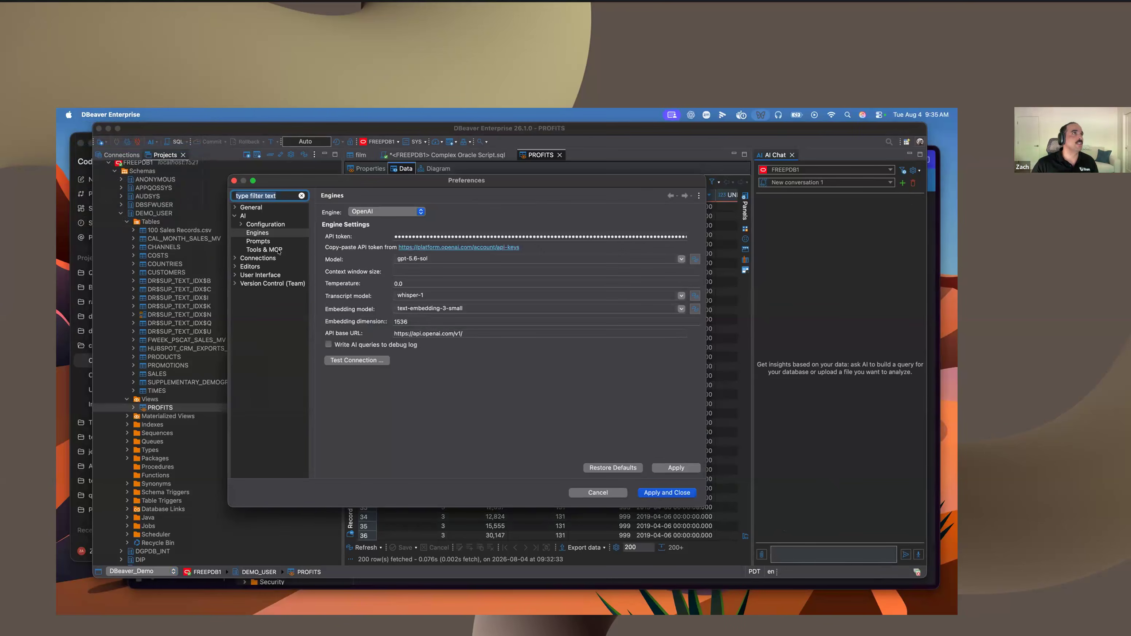
pyautogui.click(278, 251)
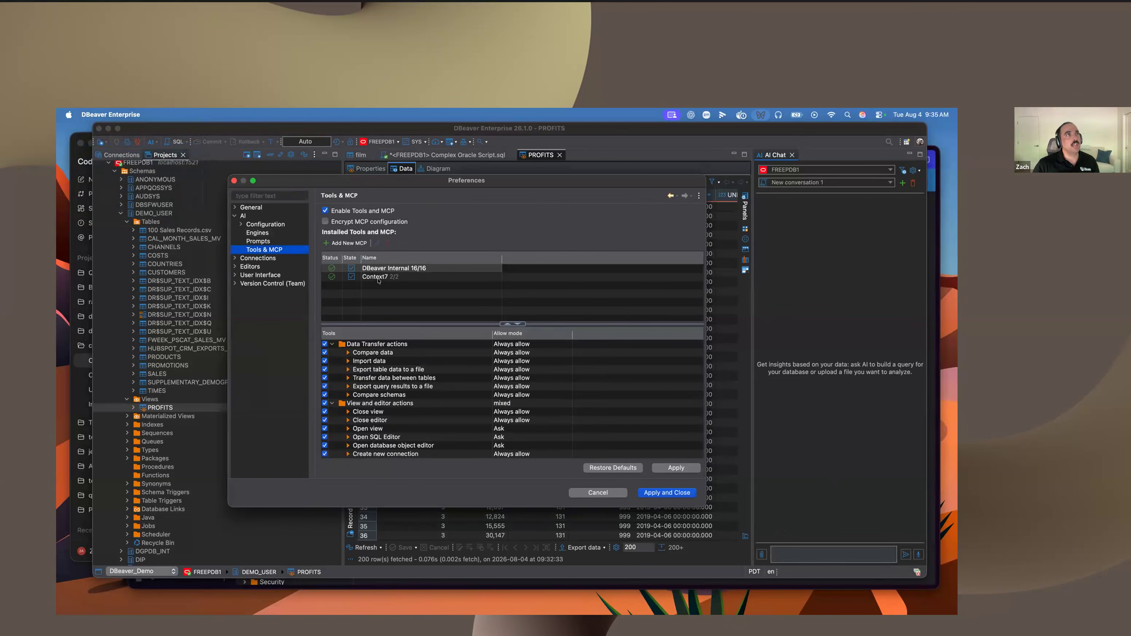
pyautogui.click(404, 278)
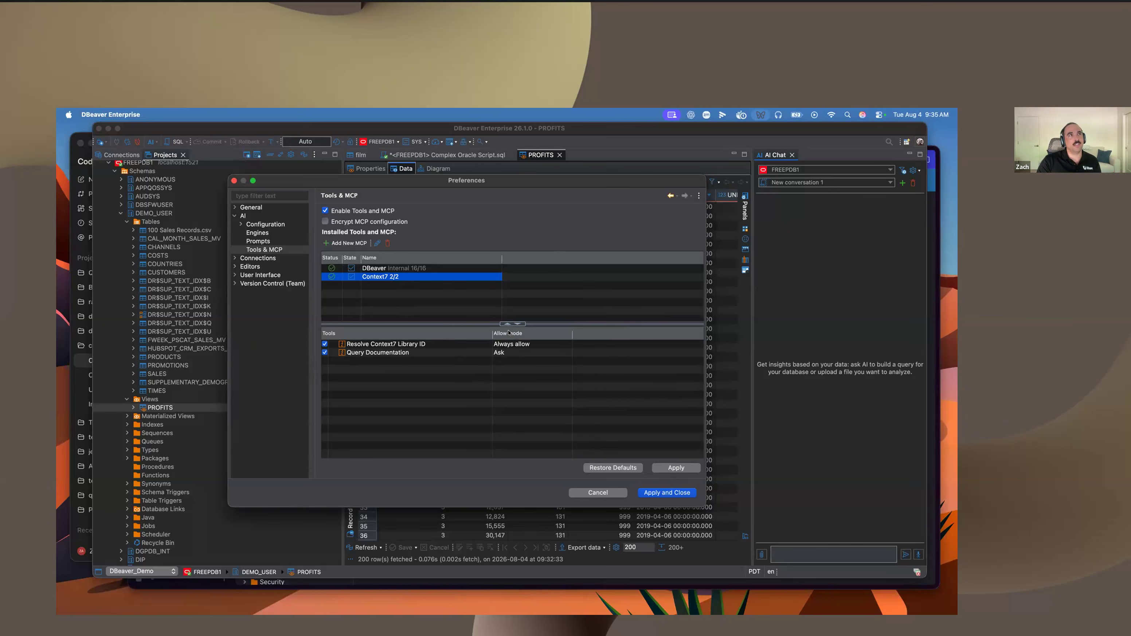
pyautogui.click(608, 492)
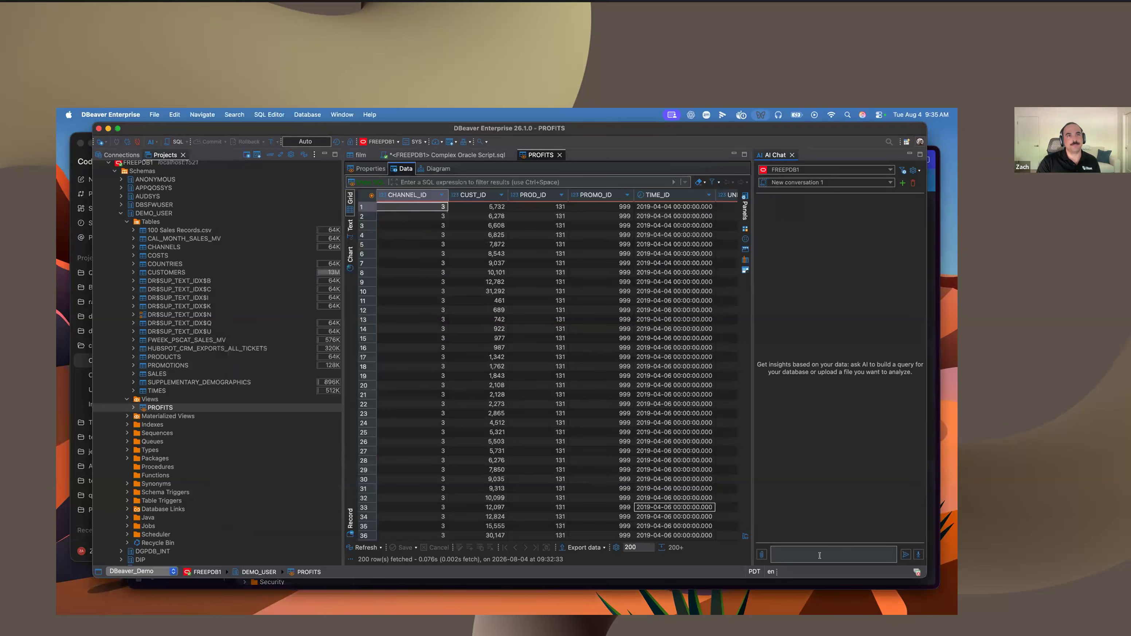
# - Ask the AI chat to analyze the demo_user schema according to Oracle documentation best practices and report any improvements that can be made
pyautogui.scroll(5, 174, 351)
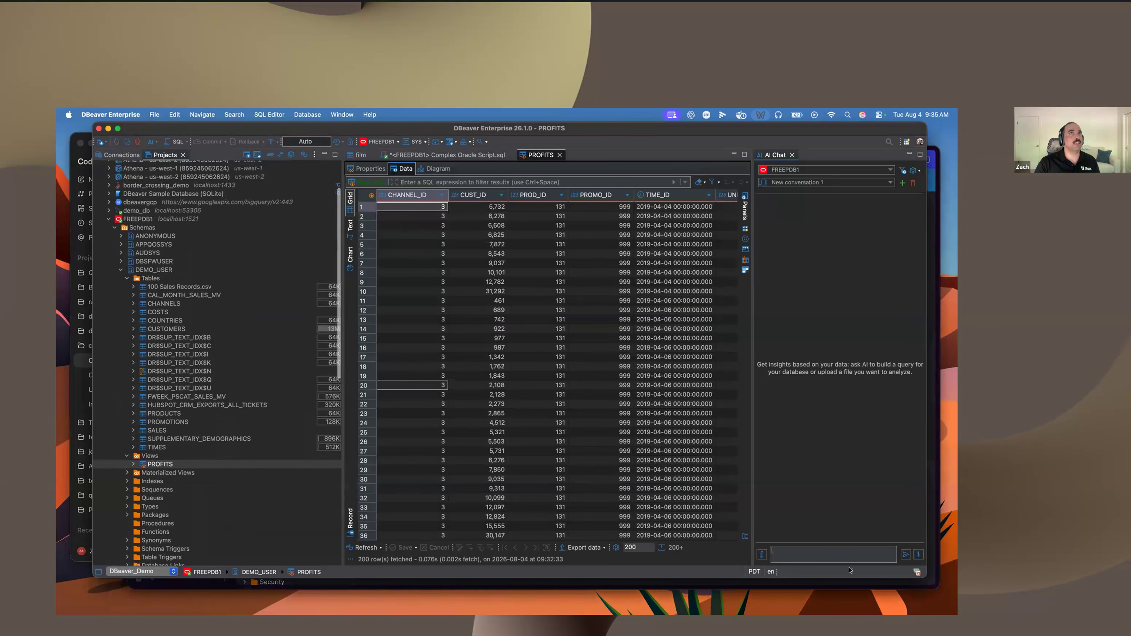
pyautogui.click(813, 557)
pyautogui.write('analyze my demo_user sch')
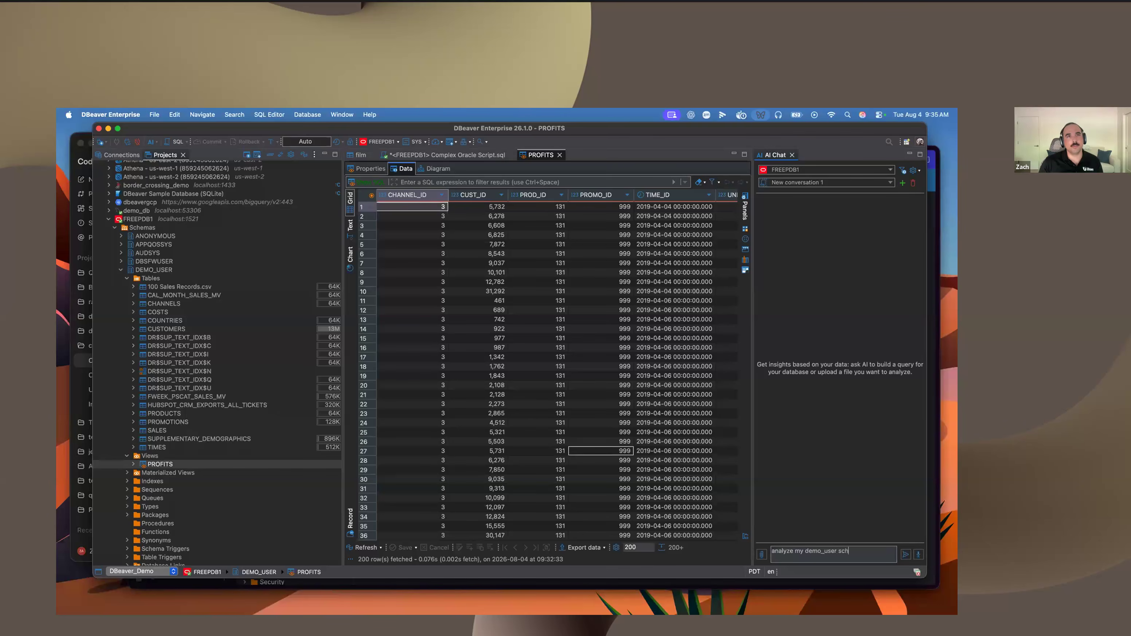
pyautogui.write('ema according to oracle documentation best practices and let me know if there')
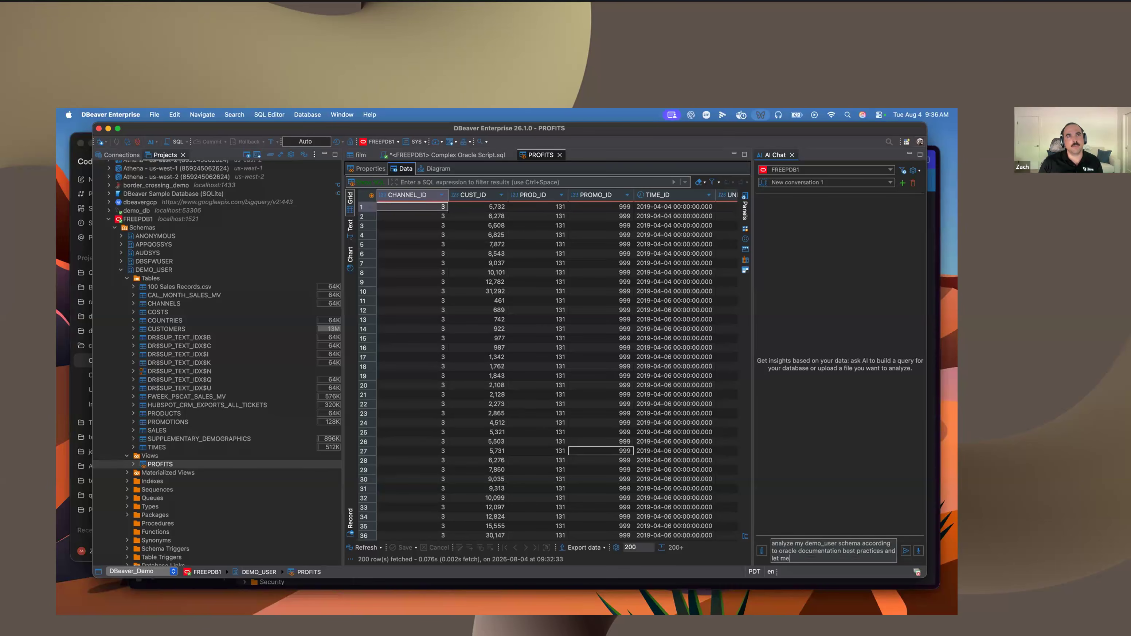
pyautogui.write('improvements I can ')
pyautogui.write('a')
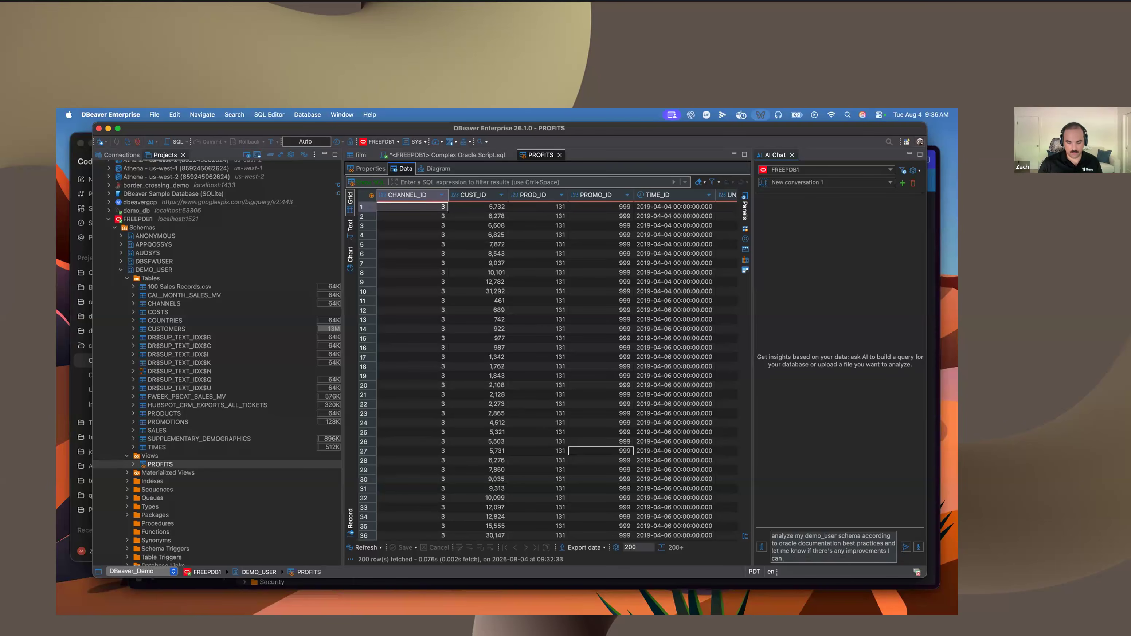
pyautogui.press('BackSpace')
pyautogui.write('make')
pyautogui.click(905, 547)
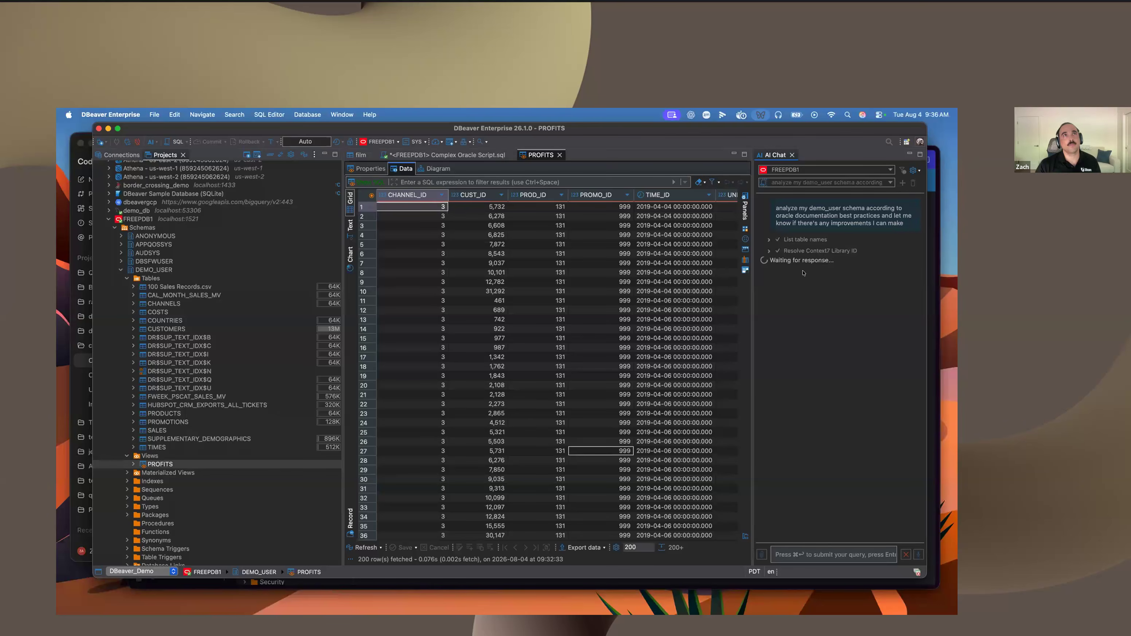
# - Allow Context7 to run each requested Query Documentation tool call for the schema analysis
pyautogui.click(784, 294)
pyautogui.click(783, 306)
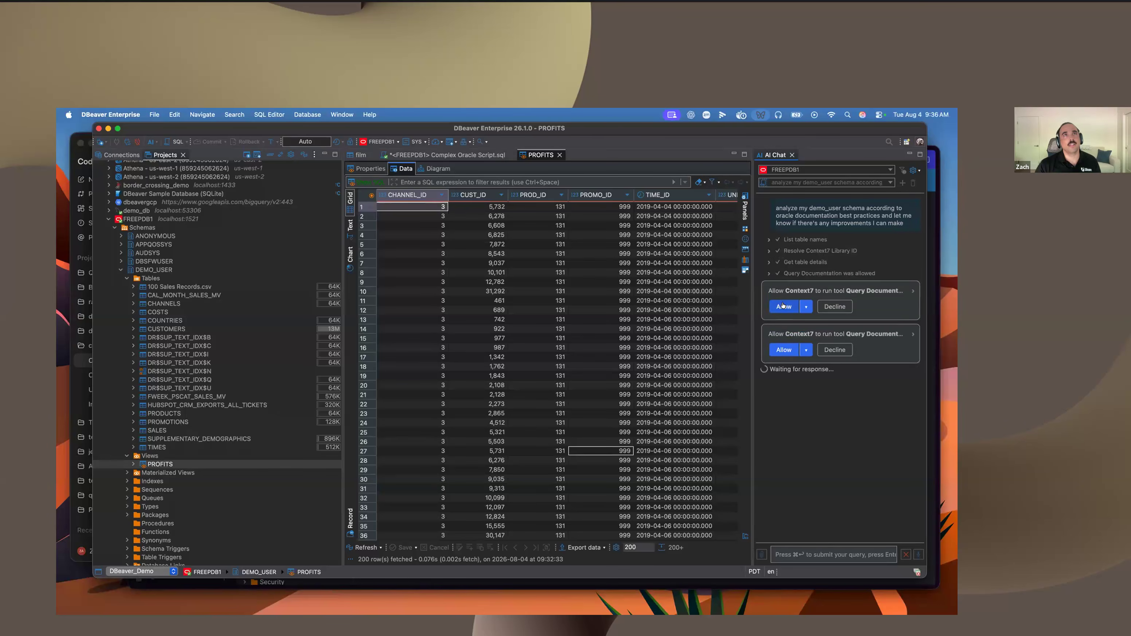
pyautogui.click(784, 318)
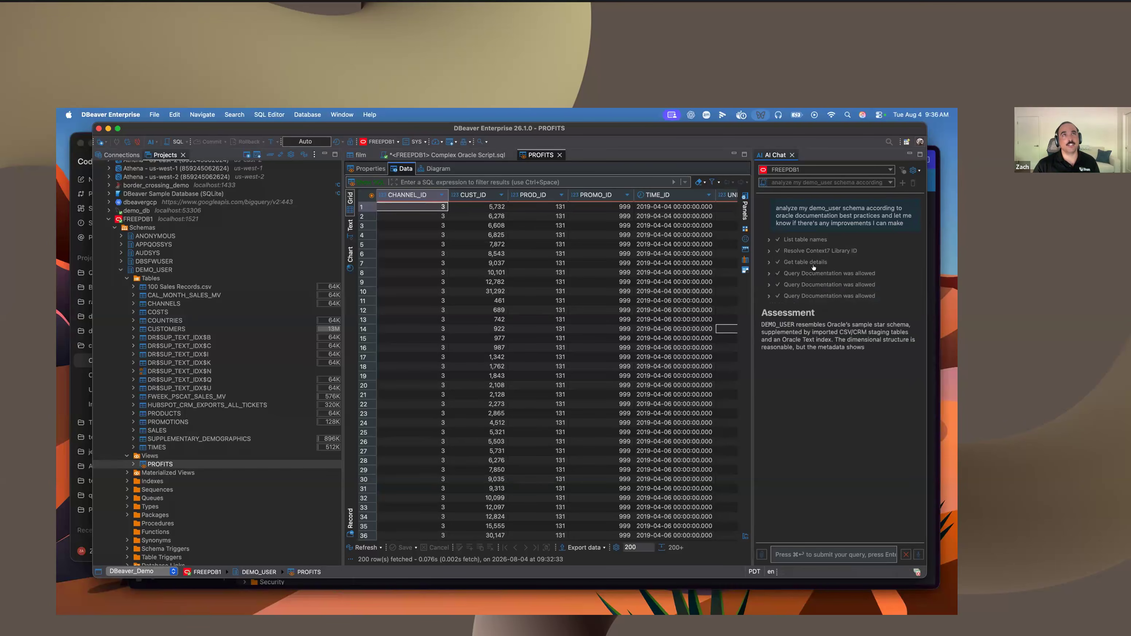
# - Review the List table names call details and the AI's schema assessment, covering priority improvements, detailed findings and recommended diagnostic SQL
pyautogui.click(767, 239)
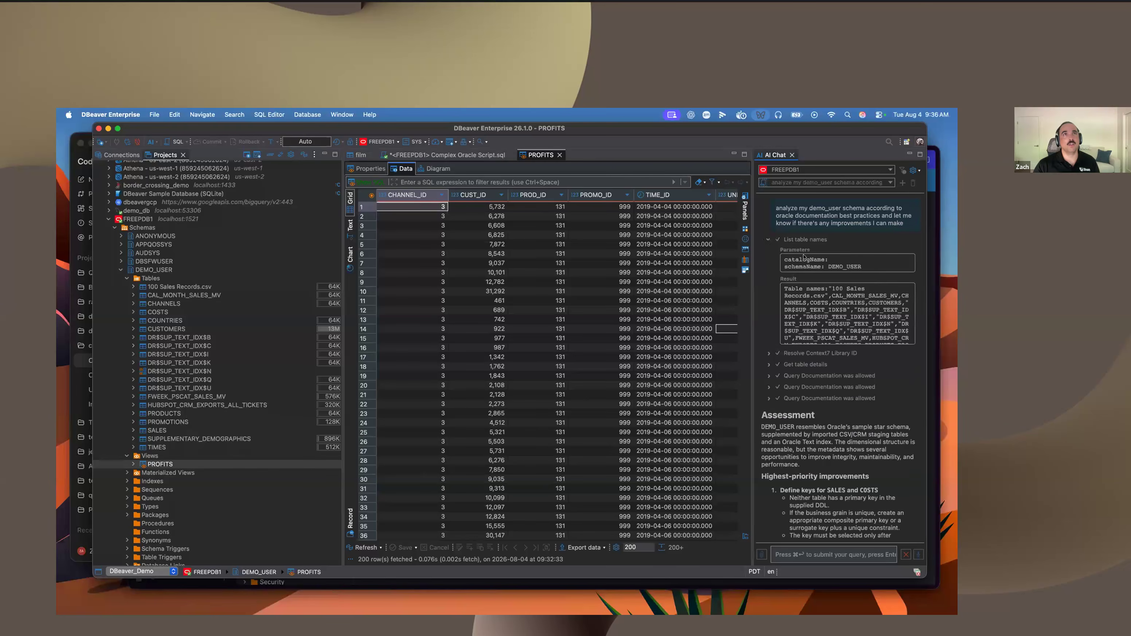
pyautogui.click(767, 240)
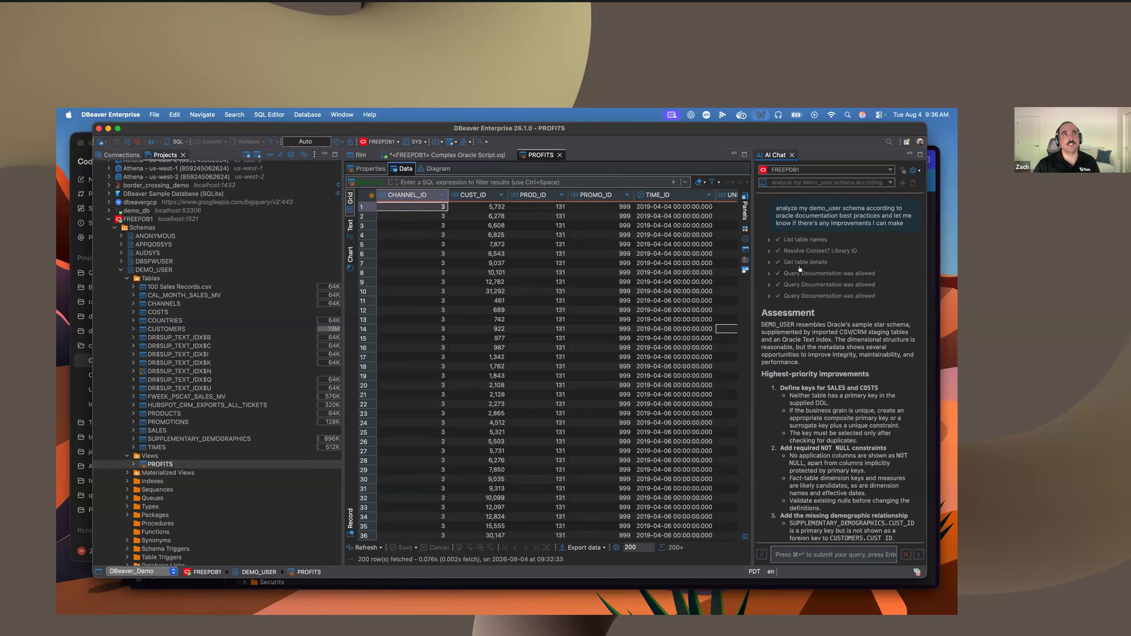
pyautogui.scroll(-2, 812, 279)
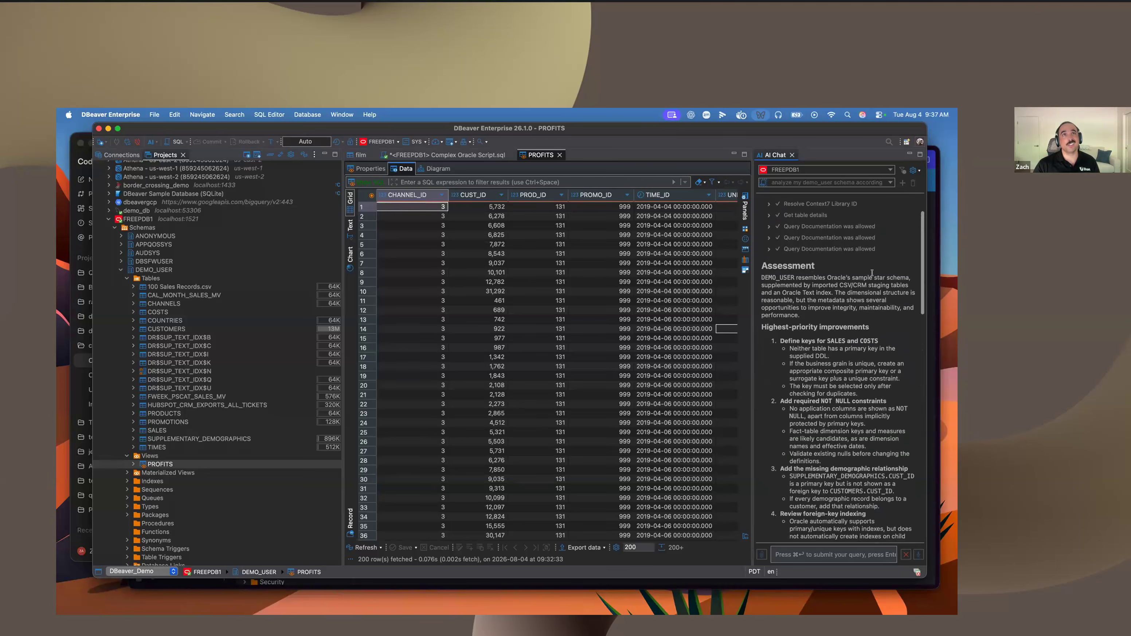
pyautogui.scroll(-2, 866, 400)
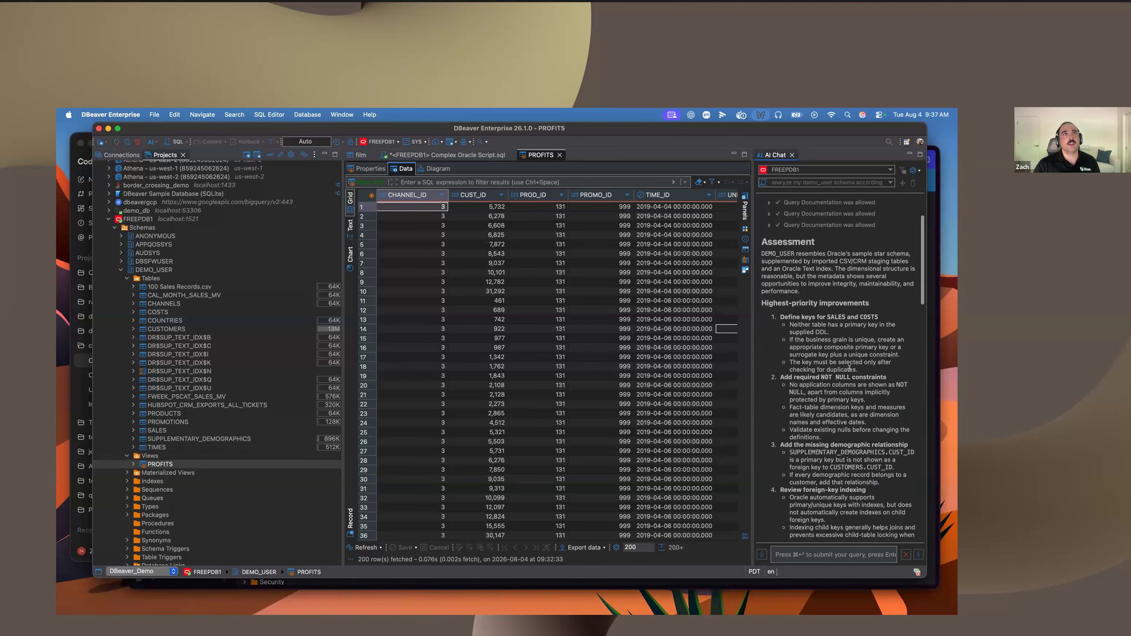
pyautogui.scroll(-4, 834, 334)
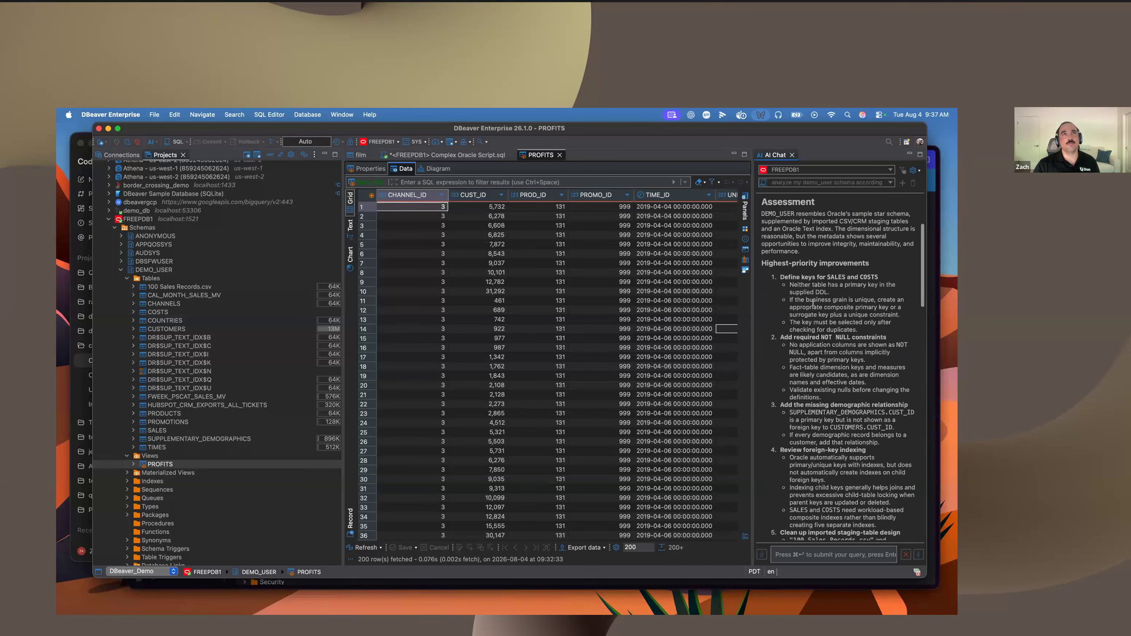
pyautogui.scroll(-2, 811, 301)
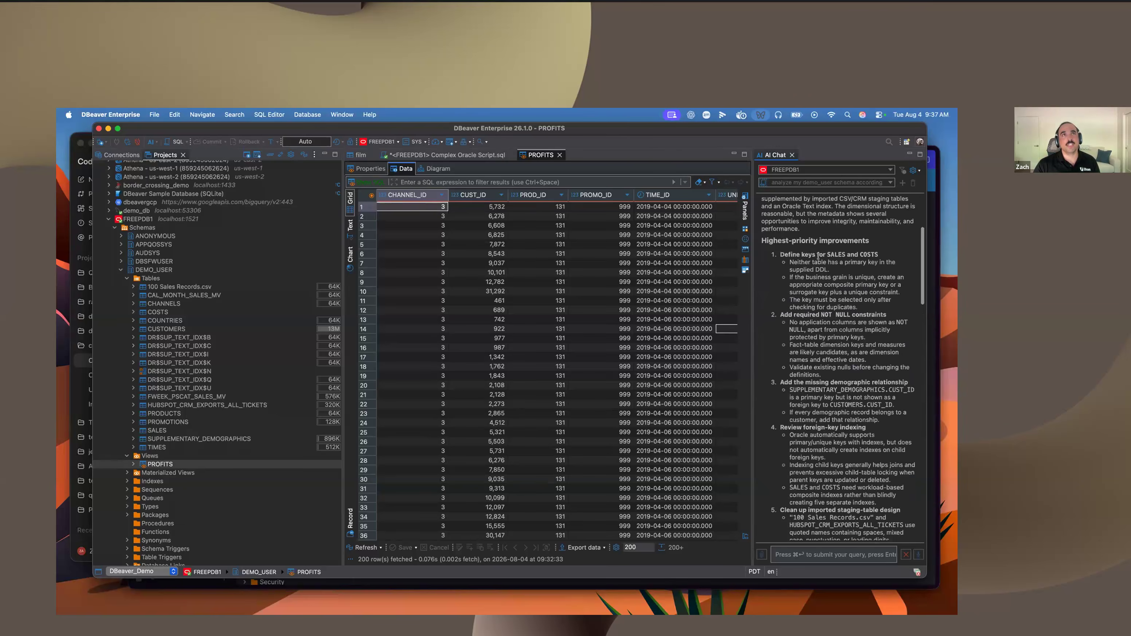
pyautogui.scroll(-3, 874, 272)
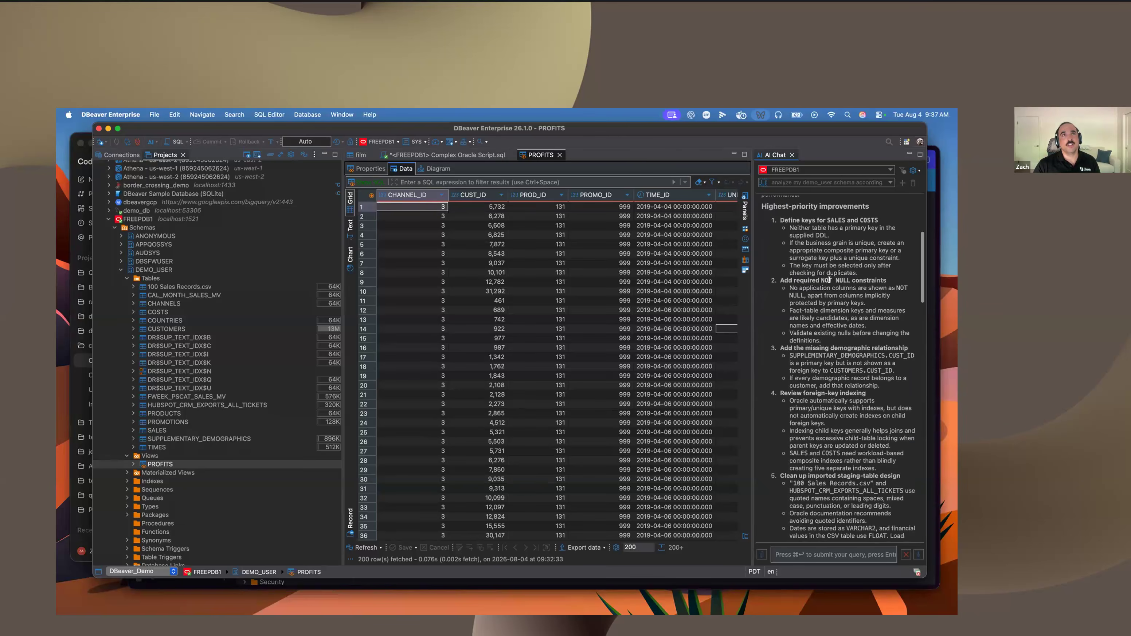
pyautogui.scroll(-10, 868, 274)
pyautogui.scroll(1, 838, 251)
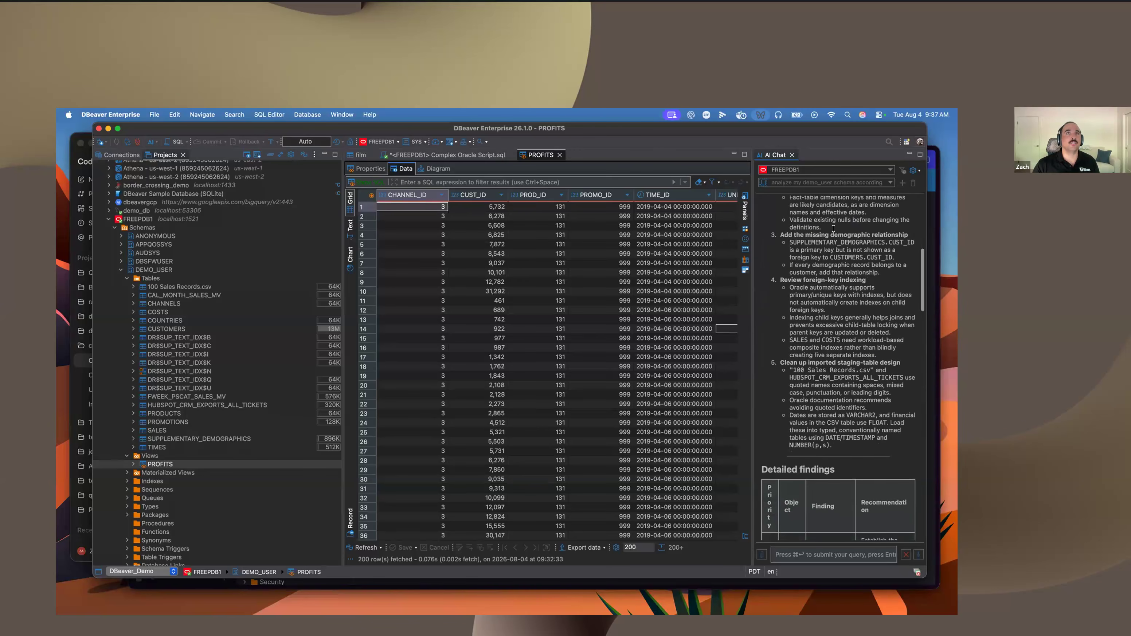
pyautogui.scroll(-20, 827, 326)
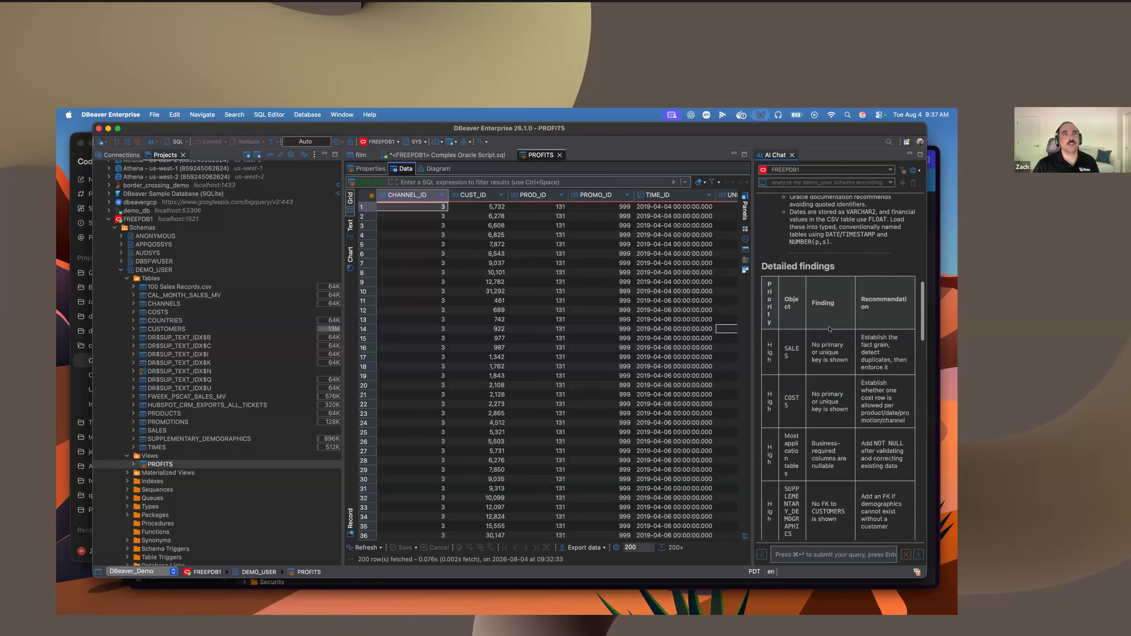
pyautogui.scroll(-20, 829, 329)
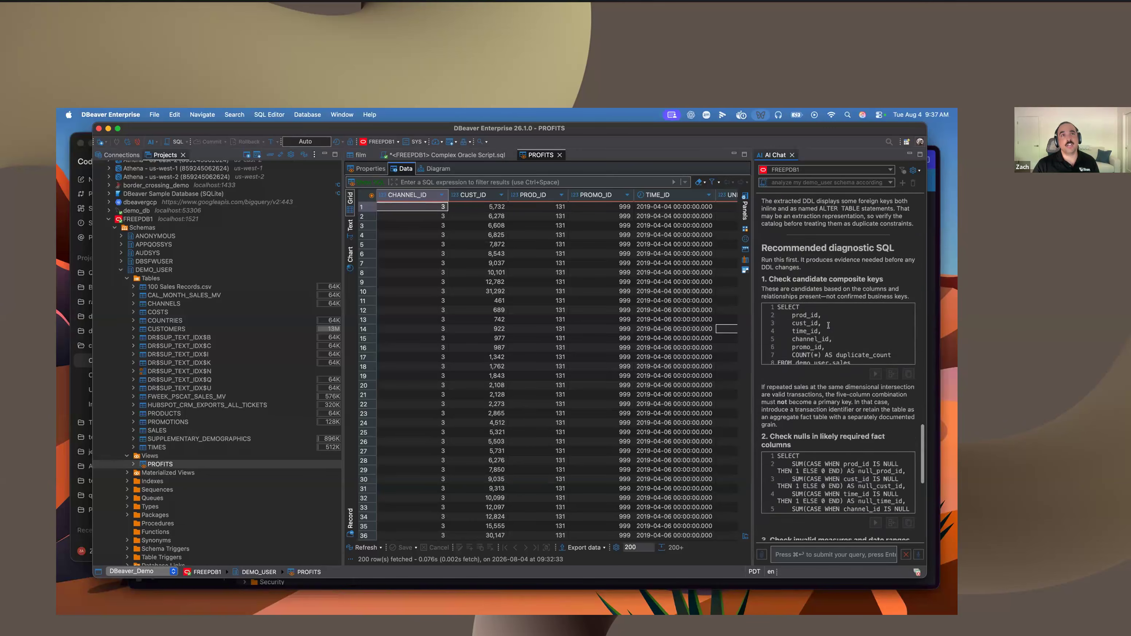
pyautogui.scroll(-5, 834, 346)
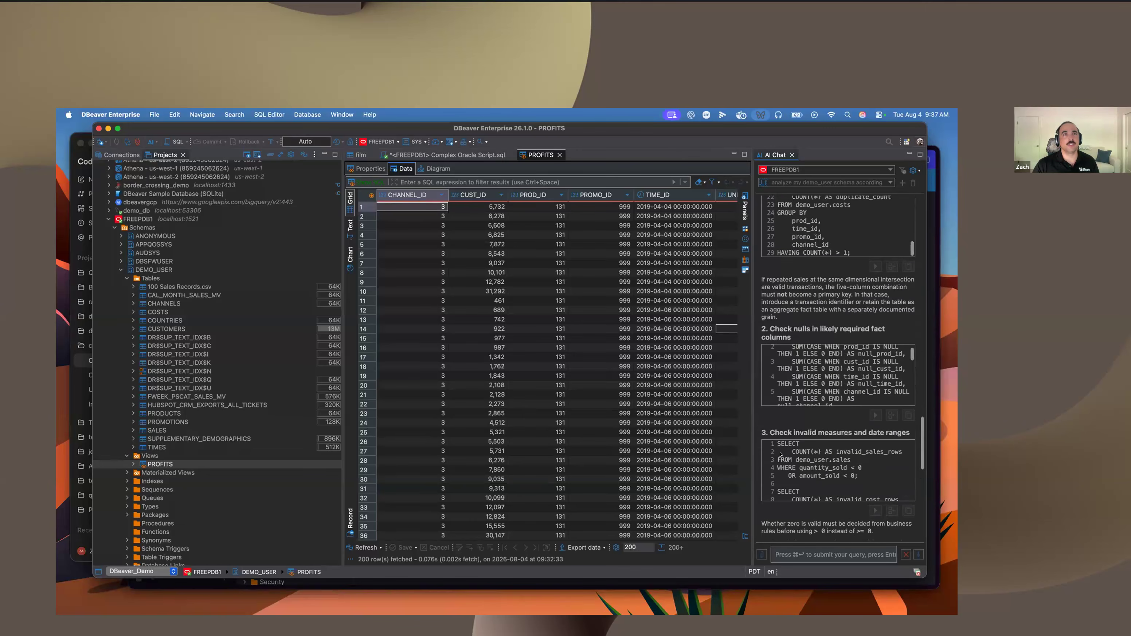
pyautogui.scroll(-20, 803, 417)
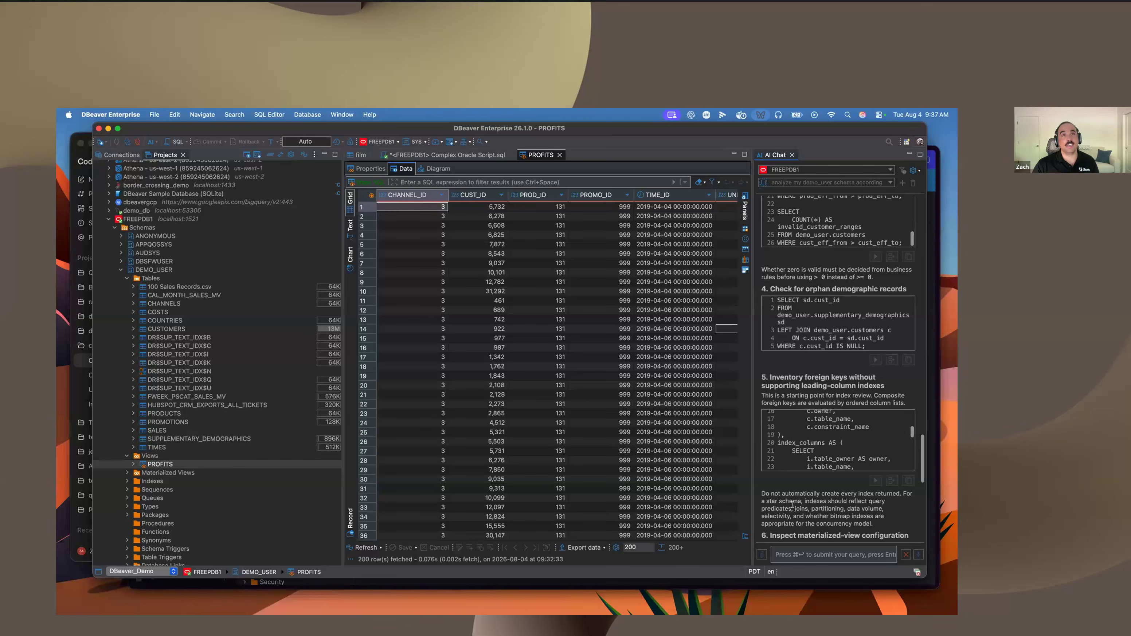
pyautogui.scroll(-2, 799, 468)
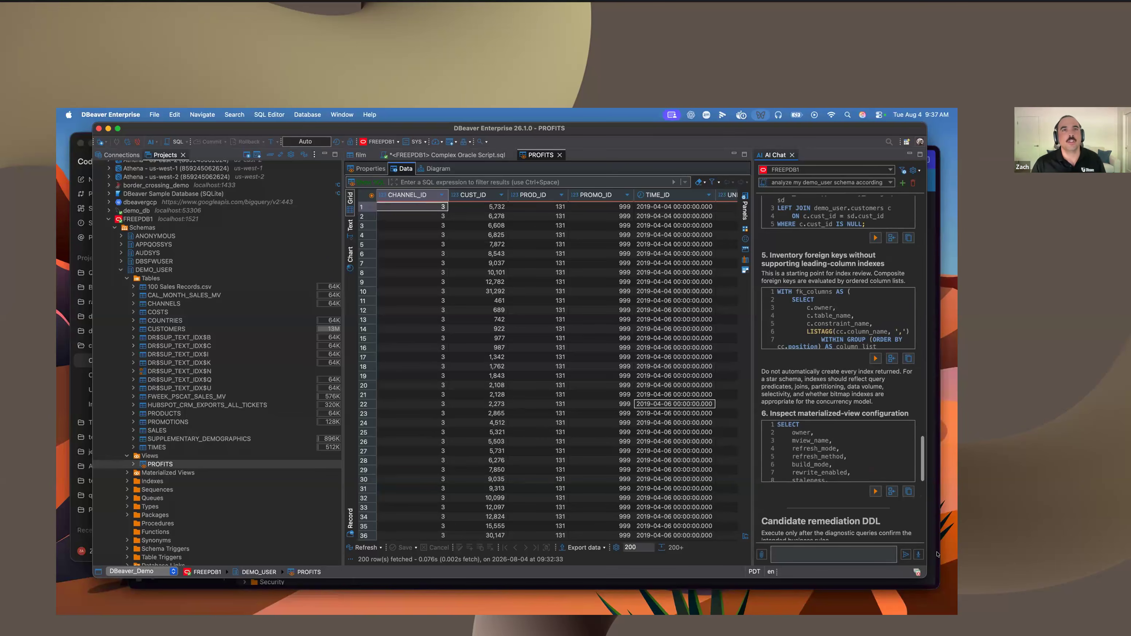
# - Switch to CloudBeaver Enterprise in the browser and view the data of the SalesPerson table in the Adventure_Works Sales schema
pyautogui.press('super+Tab')
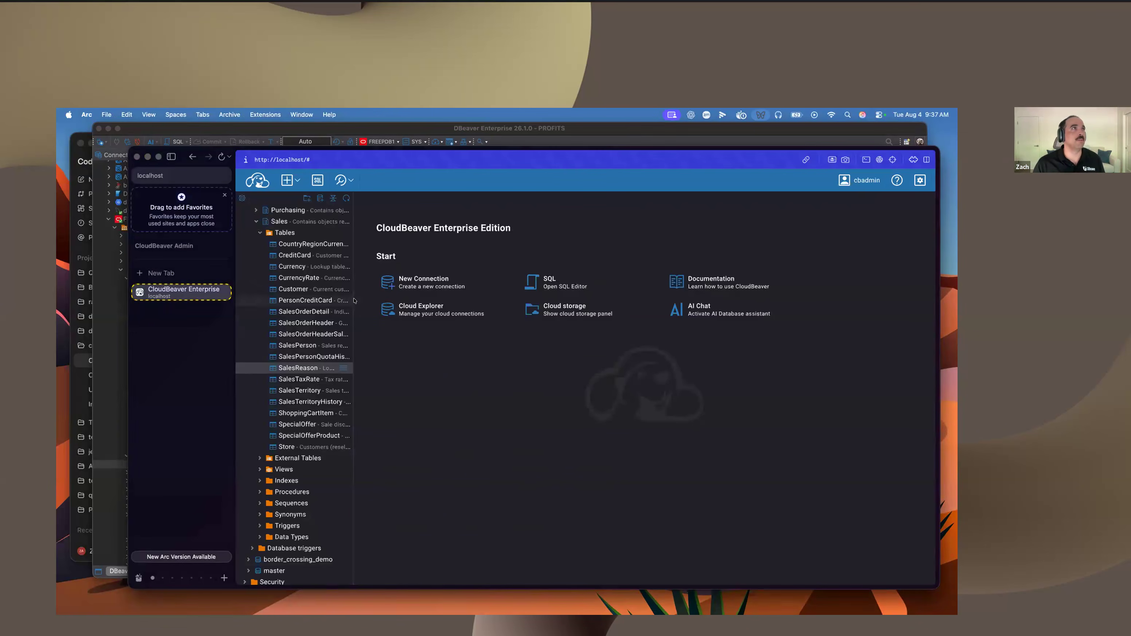
pyautogui.scroll(5, 307, 322)
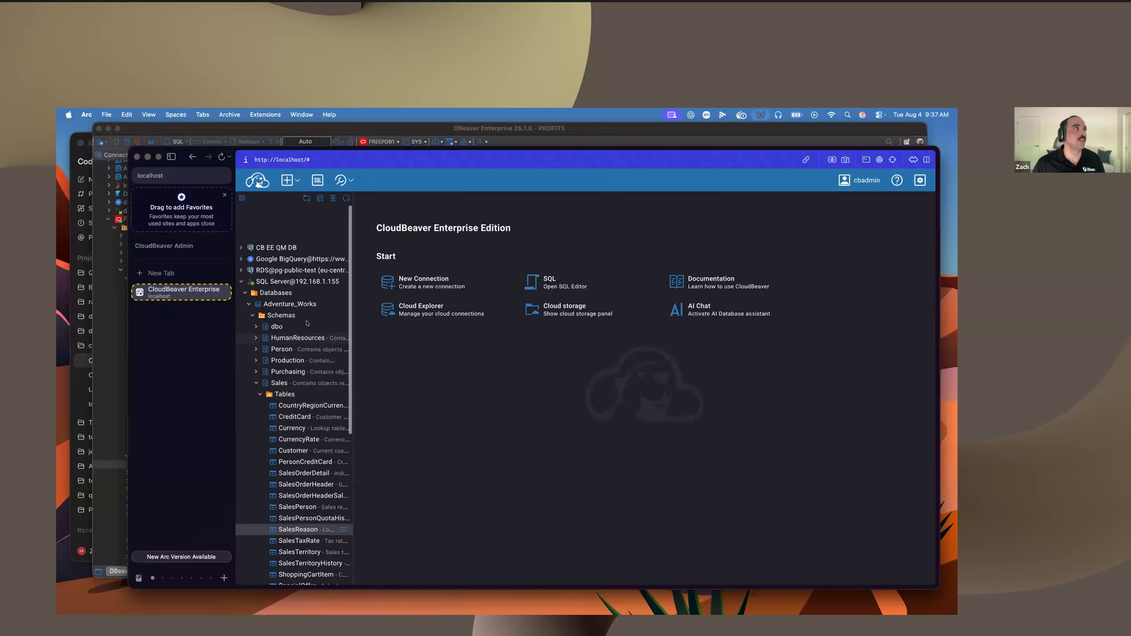
pyautogui.click(240, 282)
pyautogui.click(240, 282)
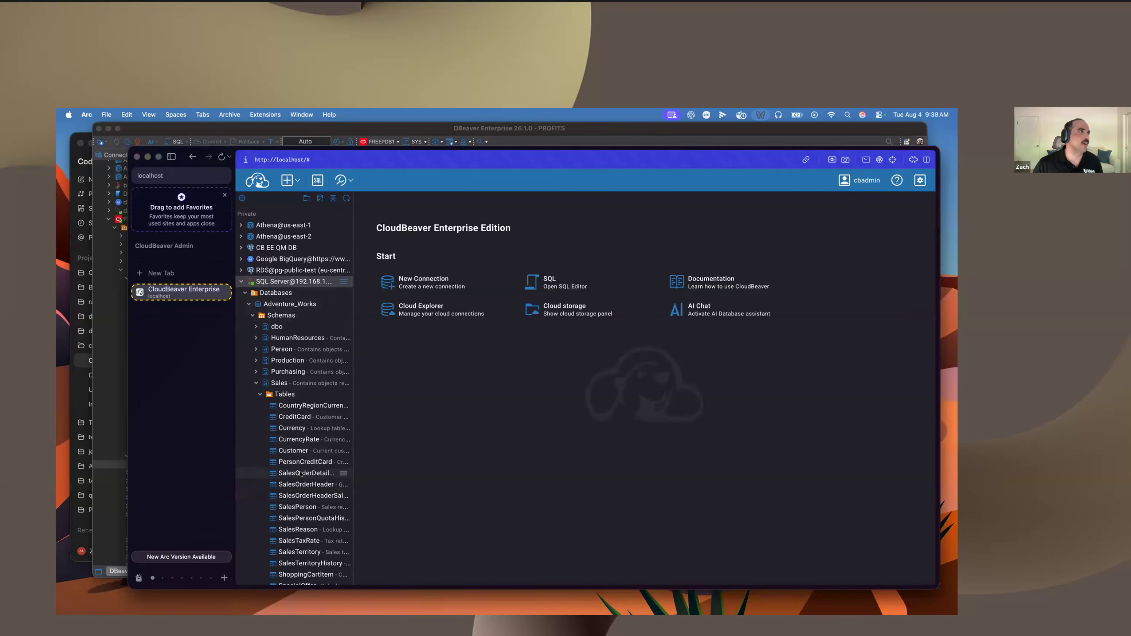
pyautogui.scroll(-4, 267, 464)
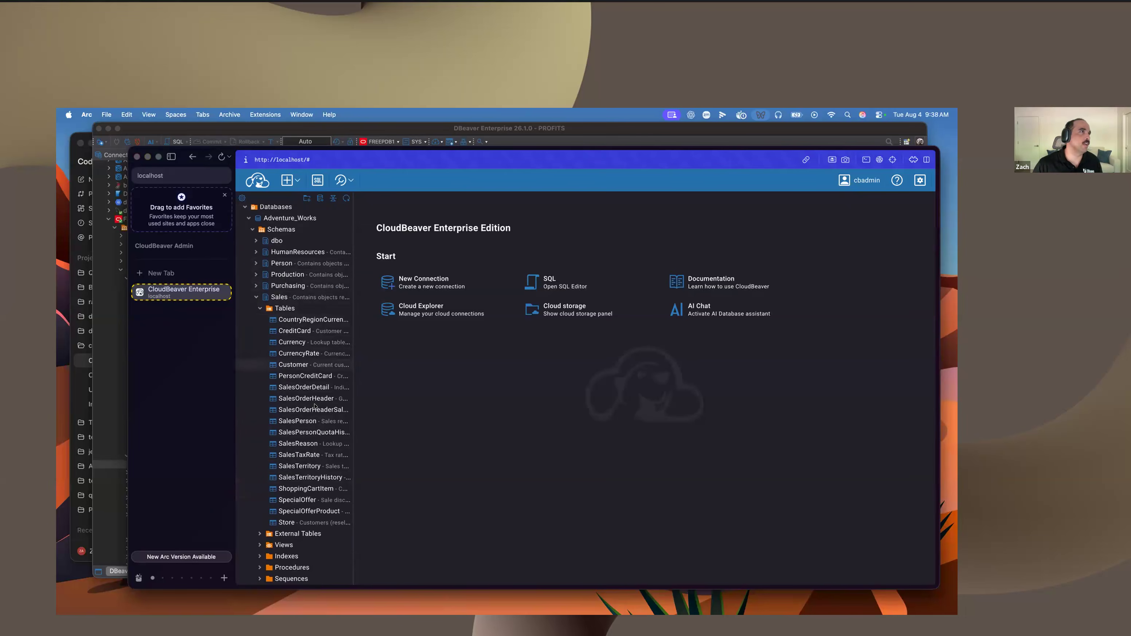
pyautogui.doubleClick(292, 421)
pyautogui.hscroll(10, 654, 392)
pyautogui.hscroll(-5, 370, 450)
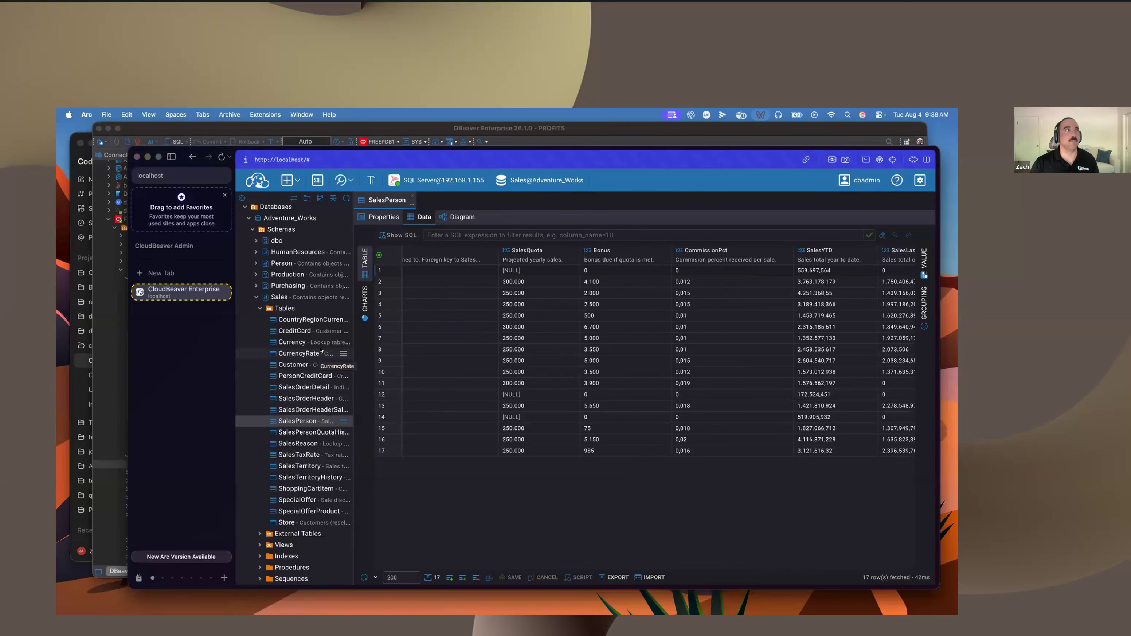
# - Collapse the Sales schema and open the AI settings of the SQL Server connection for editing
pyautogui.click(256, 297)
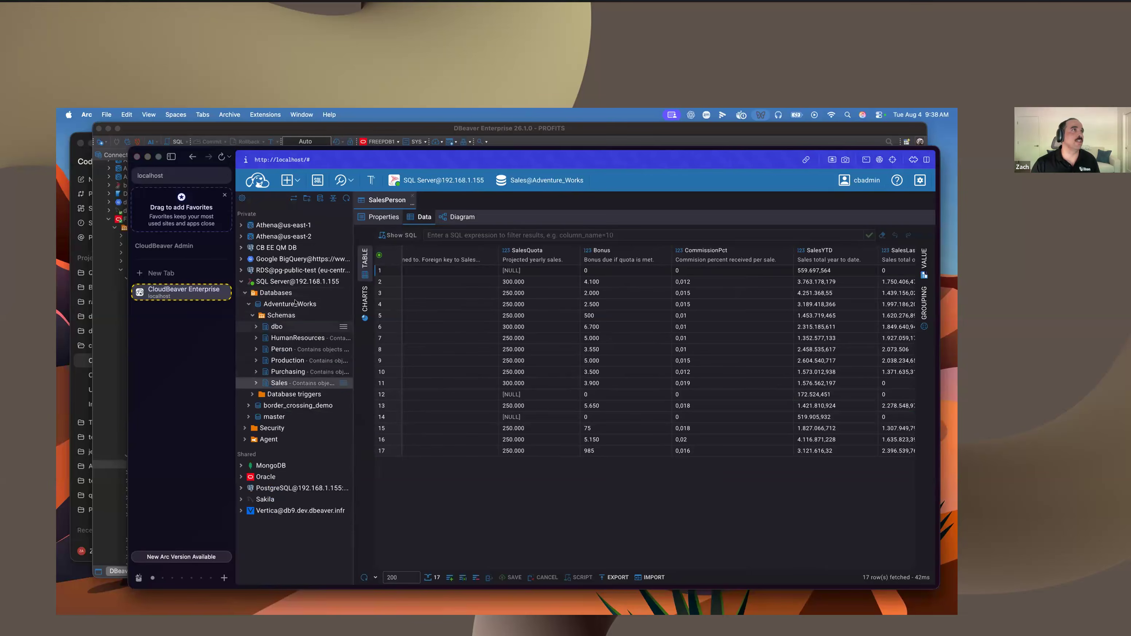
pyautogui.rightClick(297, 282)
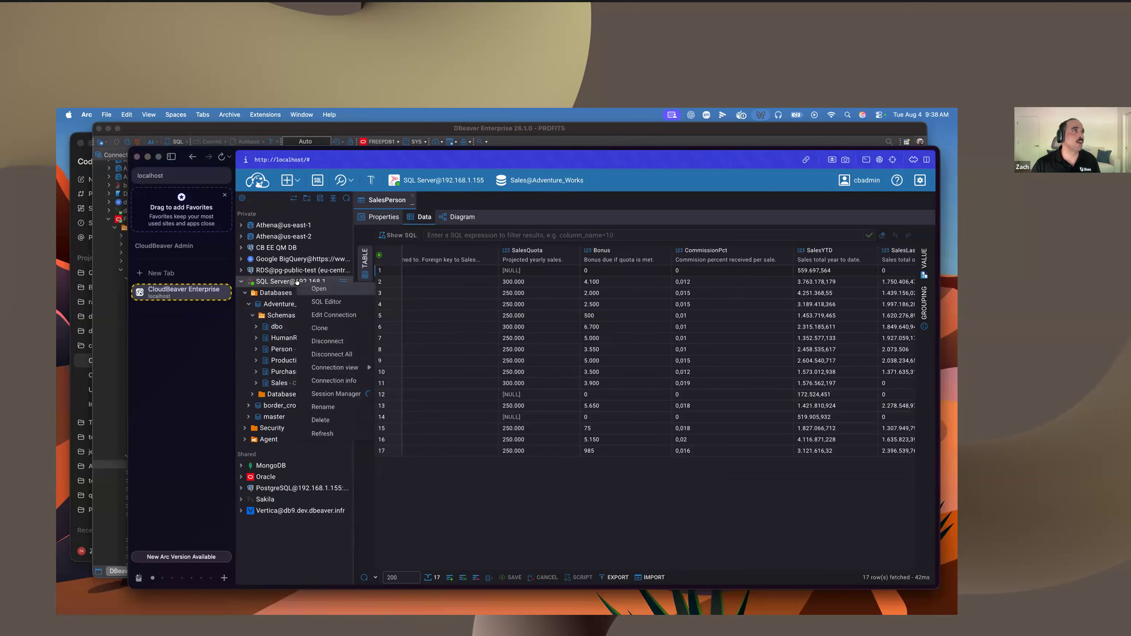
pyautogui.click(319, 315)
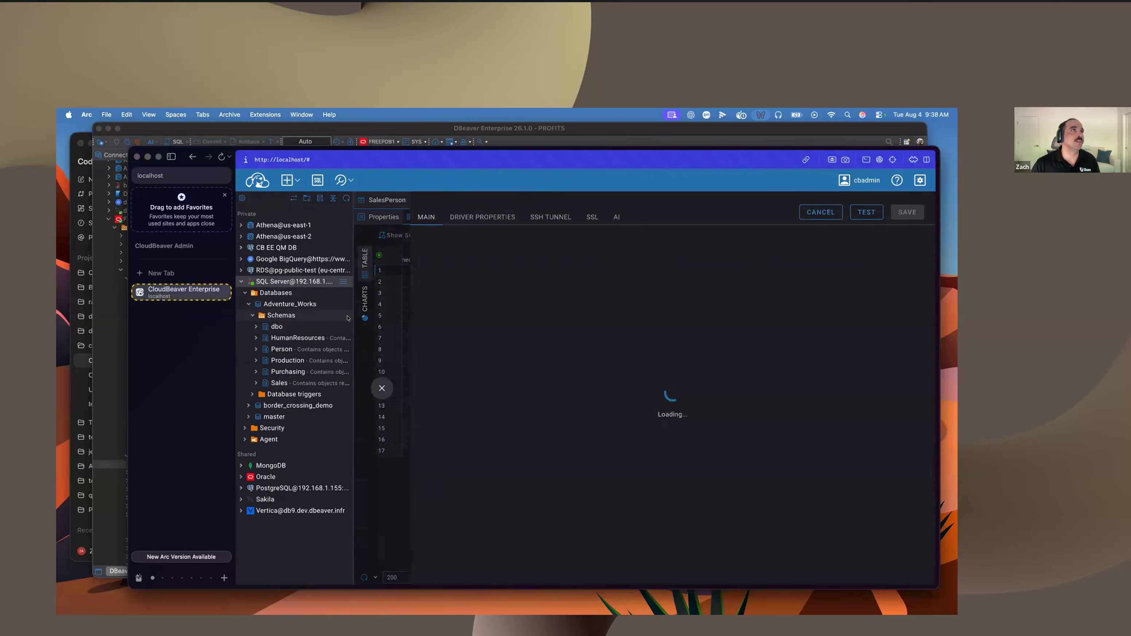
pyautogui.click(616, 217)
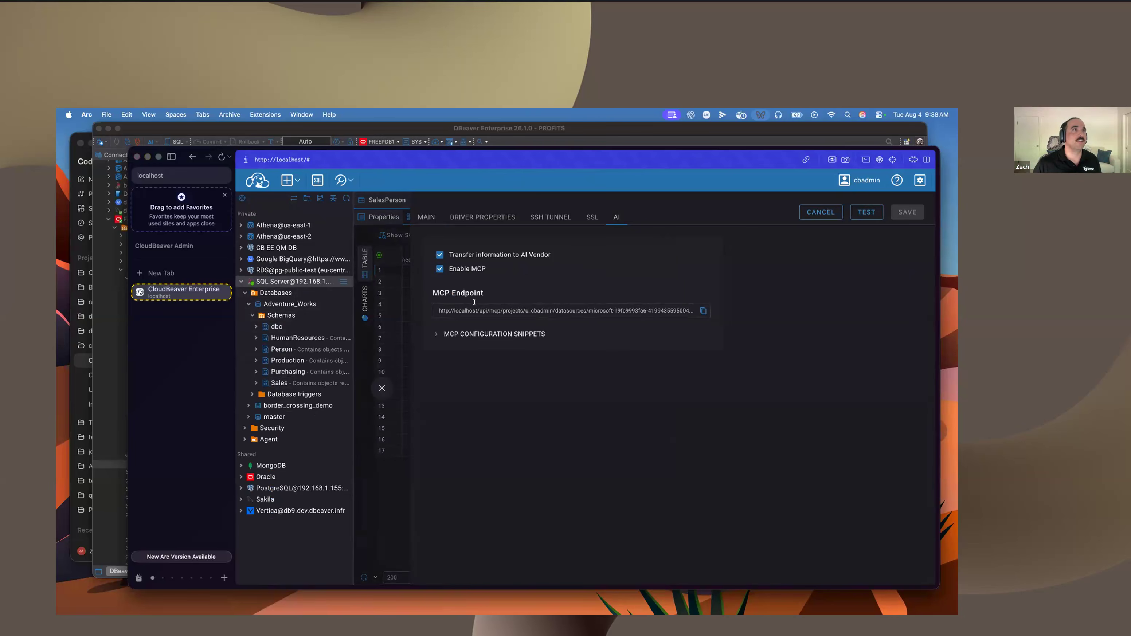
# - Review the MCP configuration snippets for Cursor, VS Code, Claude Code and Zed, and collapse them
pyautogui.click(433, 334)
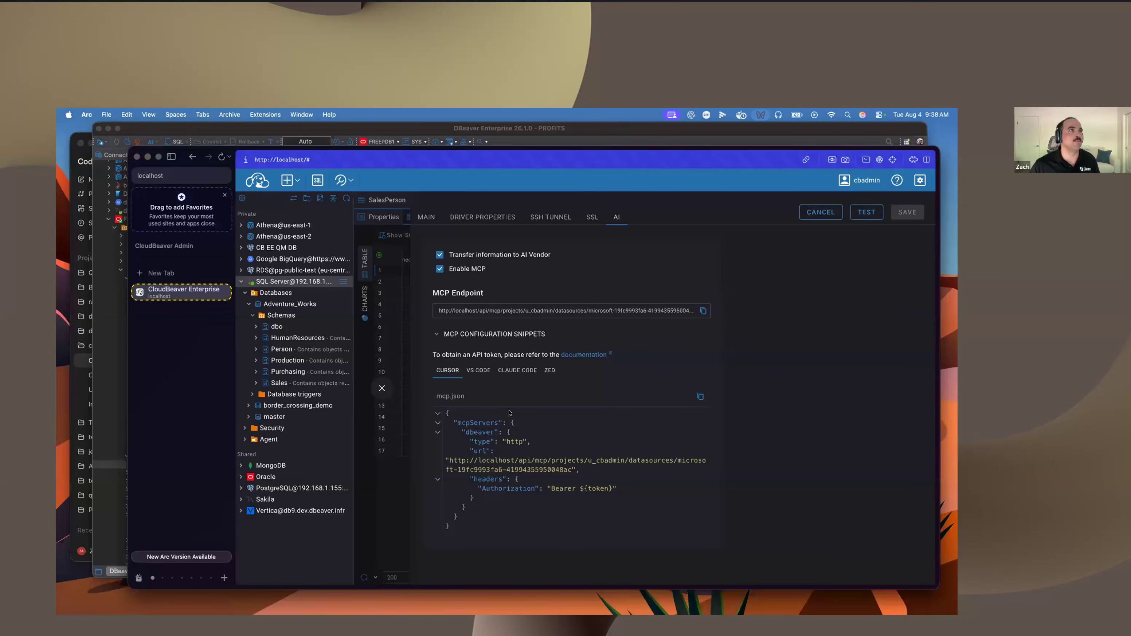
pyautogui.click(472, 371)
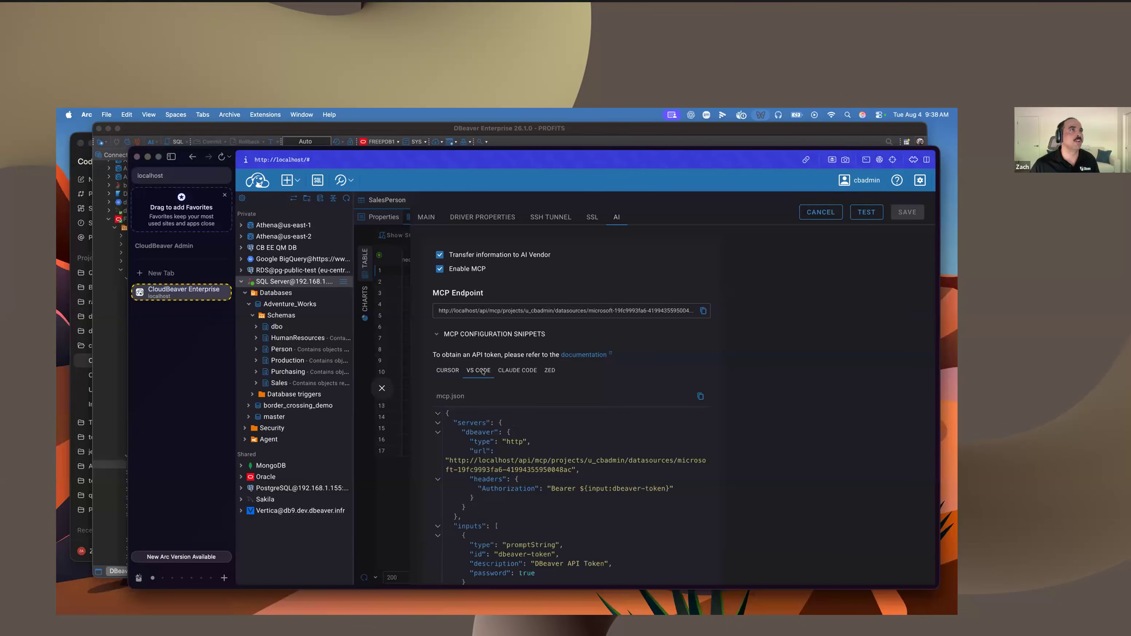
pyautogui.click(521, 373)
pyautogui.click(549, 372)
pyautogui.click(443, 372)
pyautogui.click(434, 335)
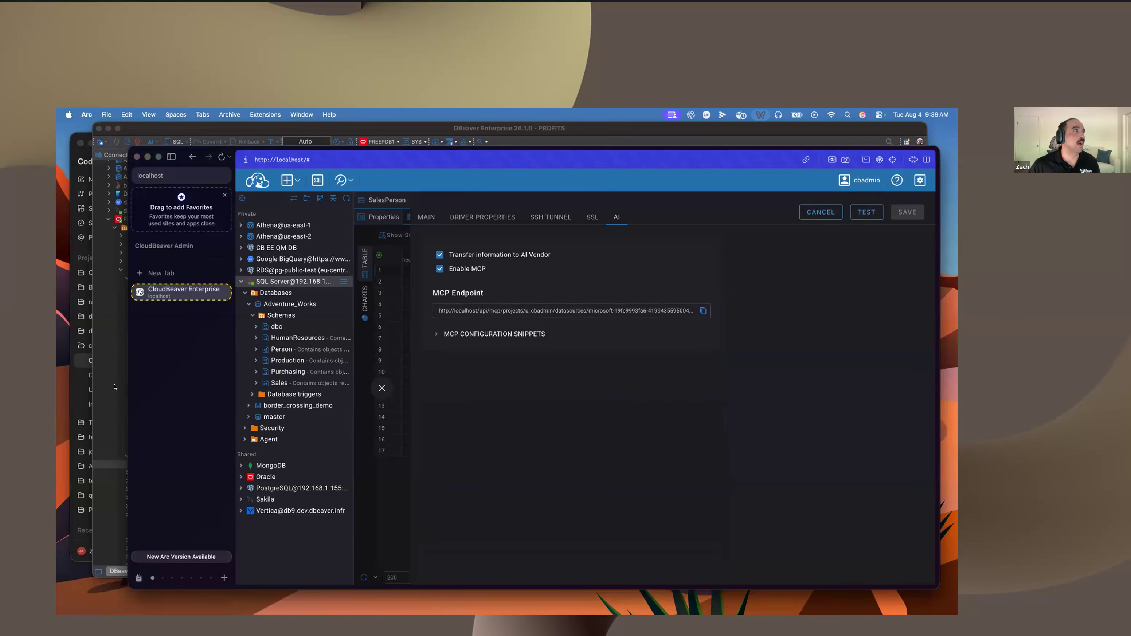
# - Switch to Codex and ask in the CBEE MCP Server chat: "Can you do some analysis for me about my adventure_works schema itself?"
pyautogui.click(76, 406)
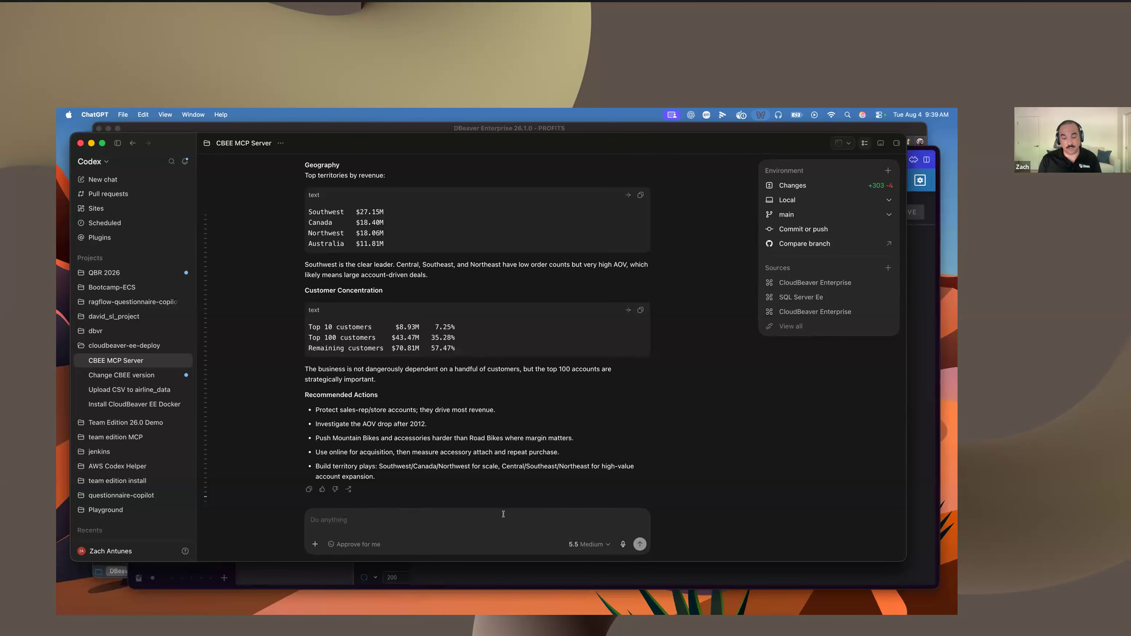
pyautogui.write('Can you ')
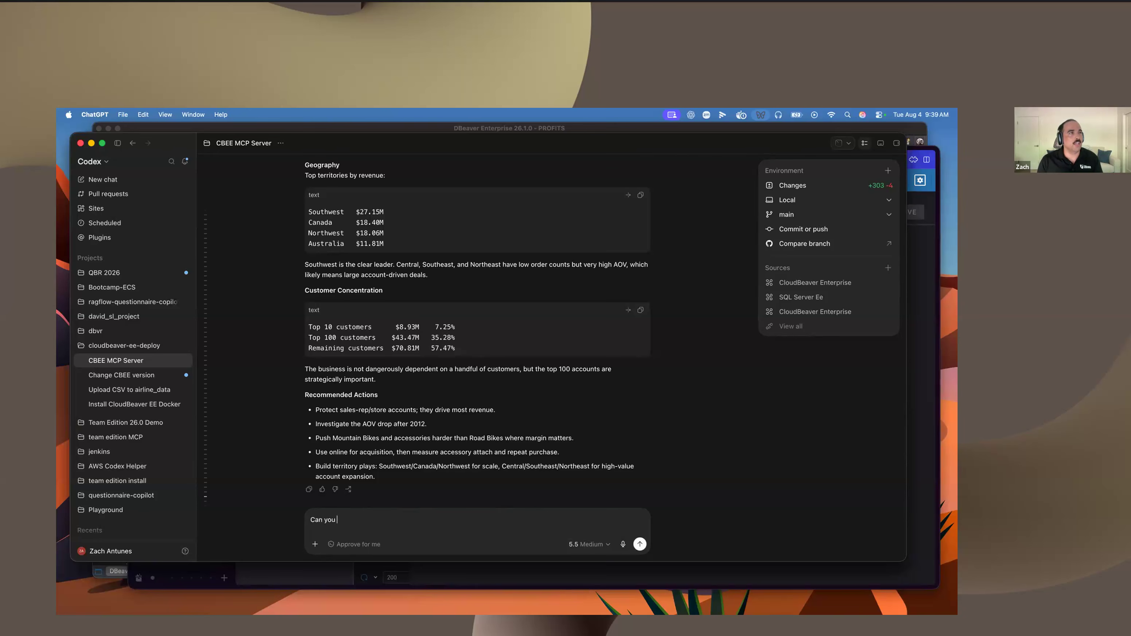
pyautogui.write('do some analysis fo')
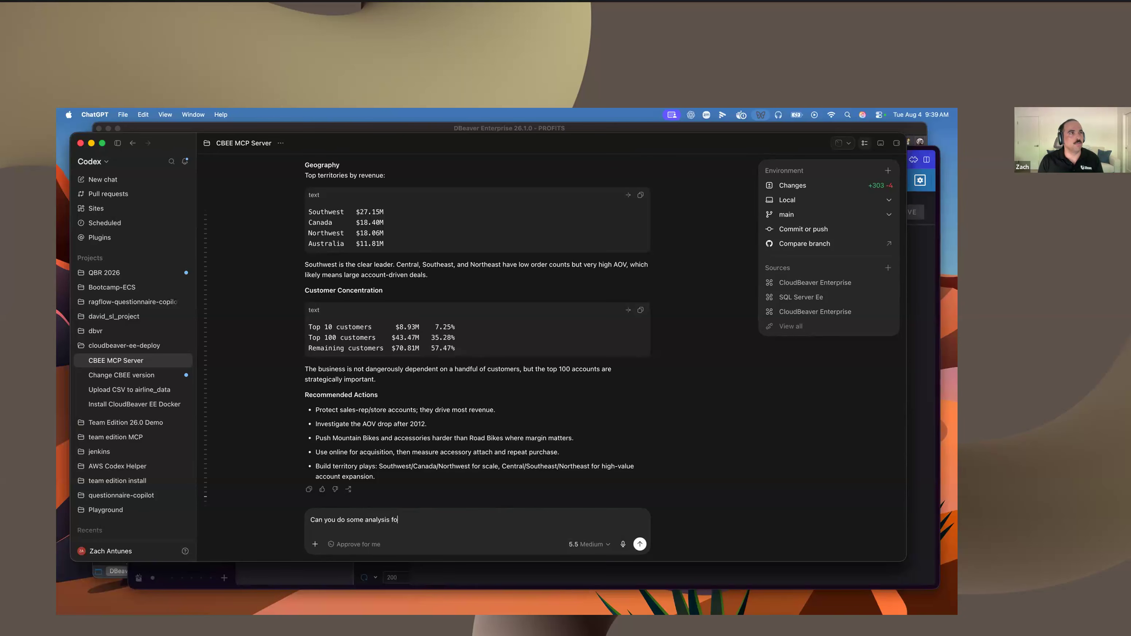
pyautogui.write('r me about my adventure_works sch')
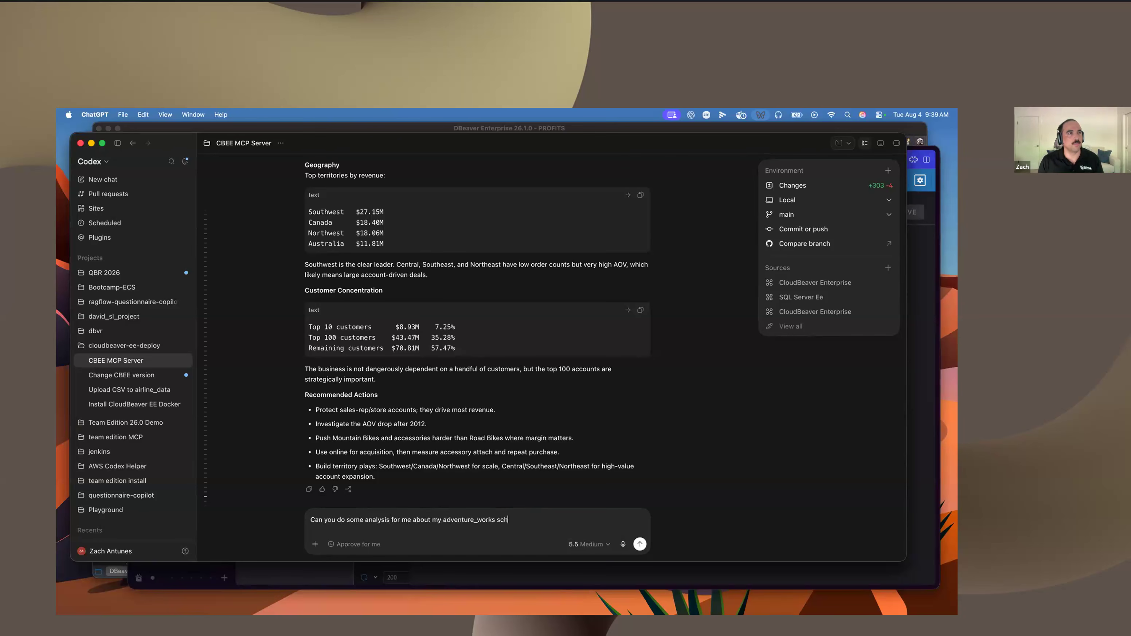
pyautogui.write('ema itself?')
pyautogui.press('Return')
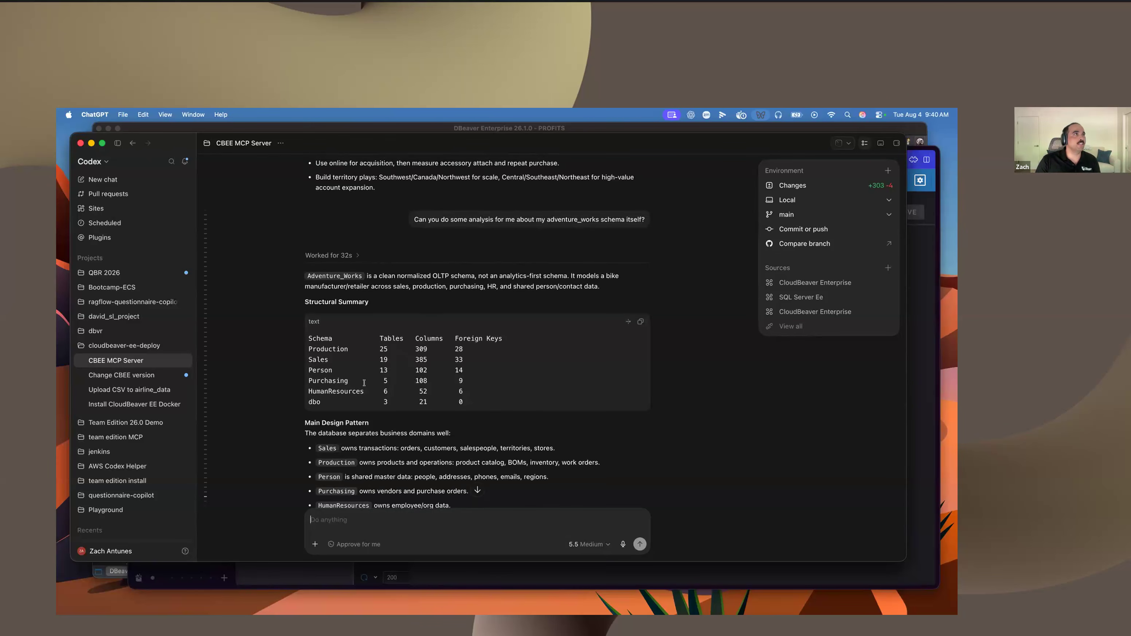
# - Review the schema analysis from the structural summary through relationship hubs and data volume hotspots to the BI modeling recommendation
pyautogui.scroll(-1, 392, 359)
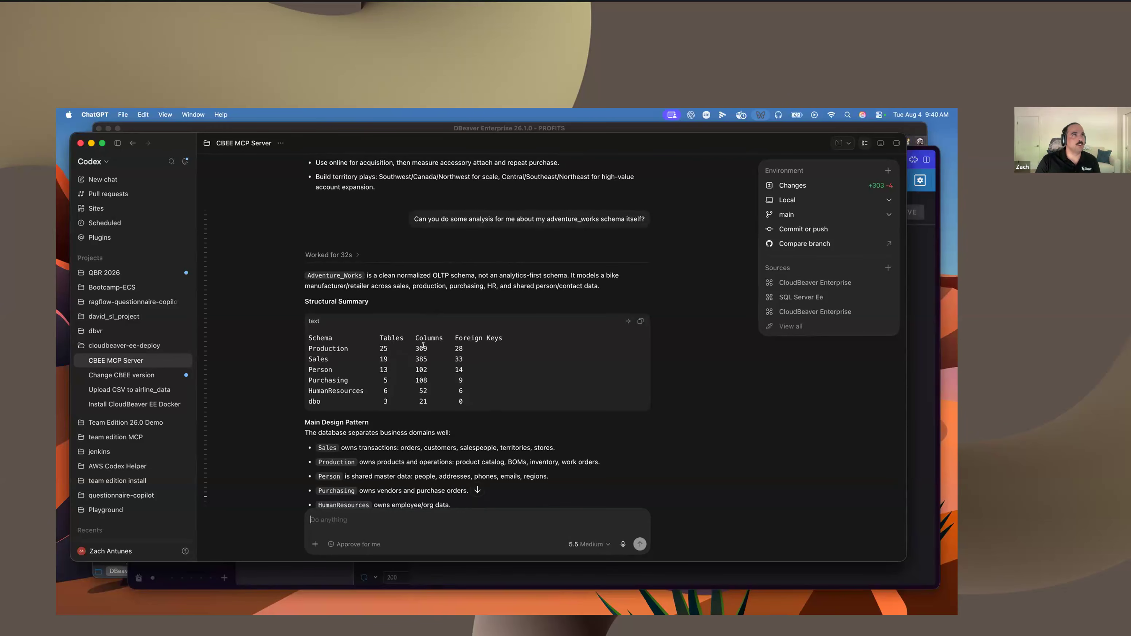
pyautogui.scroll(-5, 494, 367)
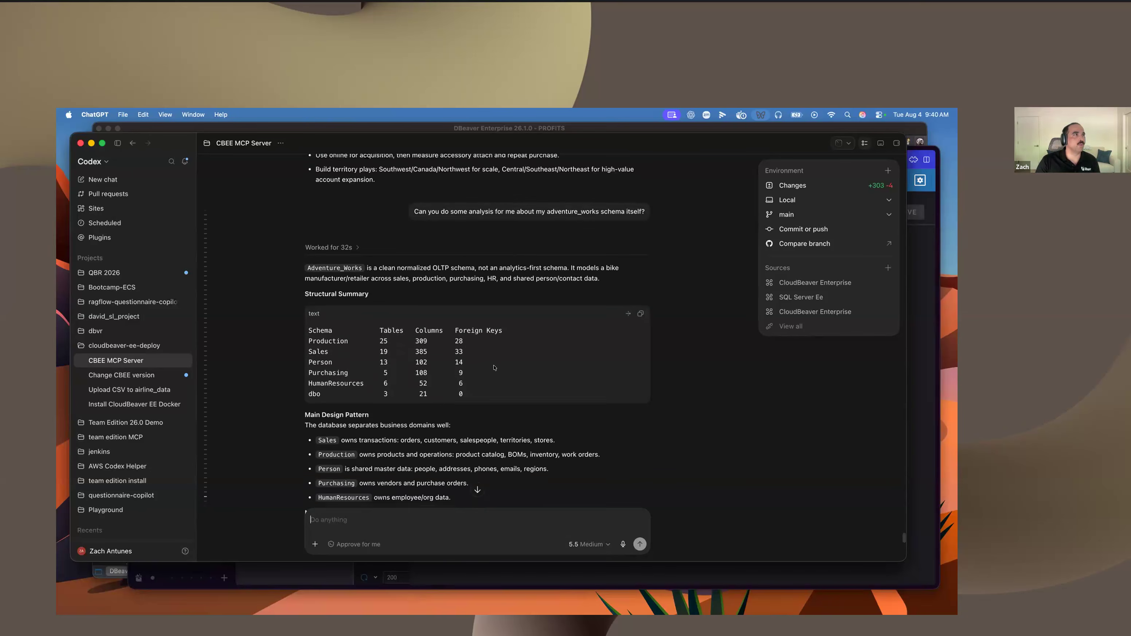
pyautogui.scroll(-6, 482, 368)
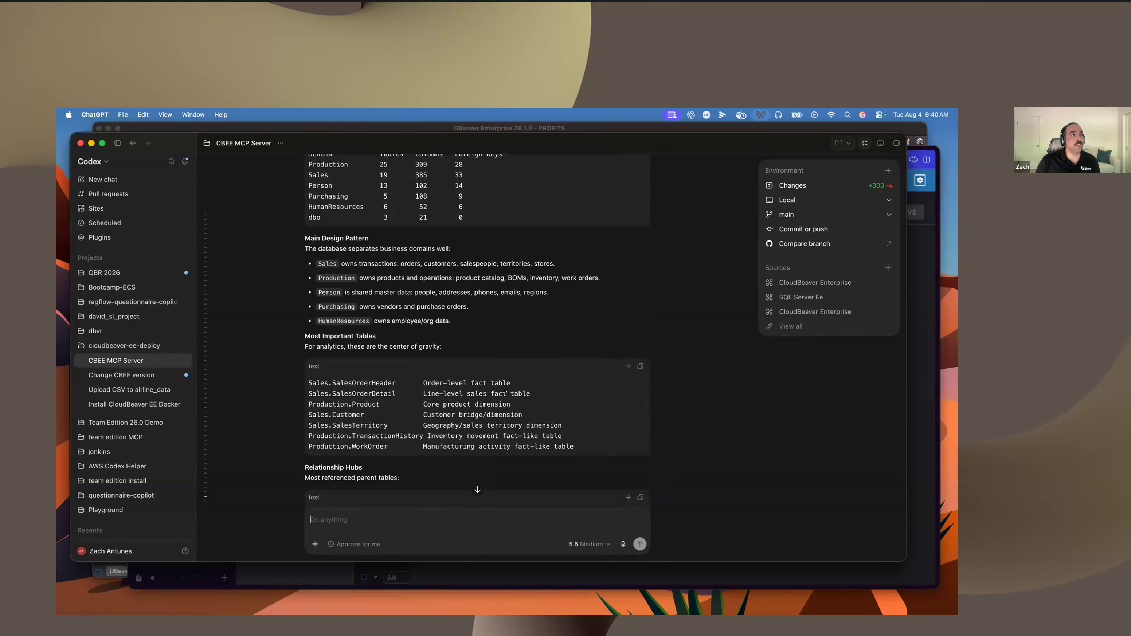
pyautogui.scroll(-6, 504, 390)
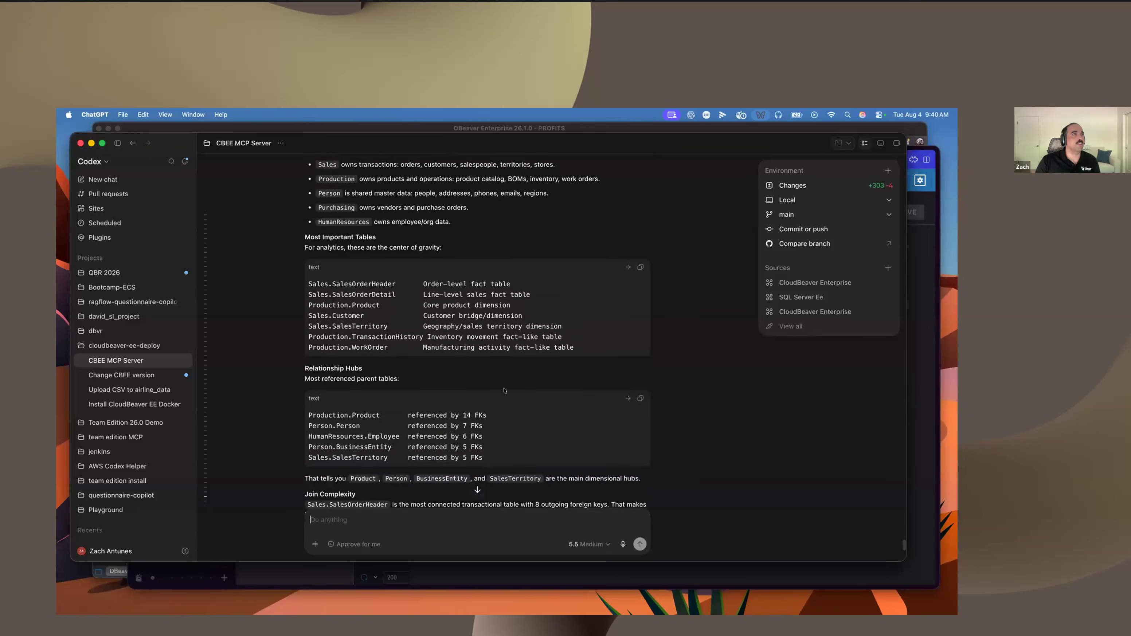
pyautogui.scroll(-2, 503, 391)
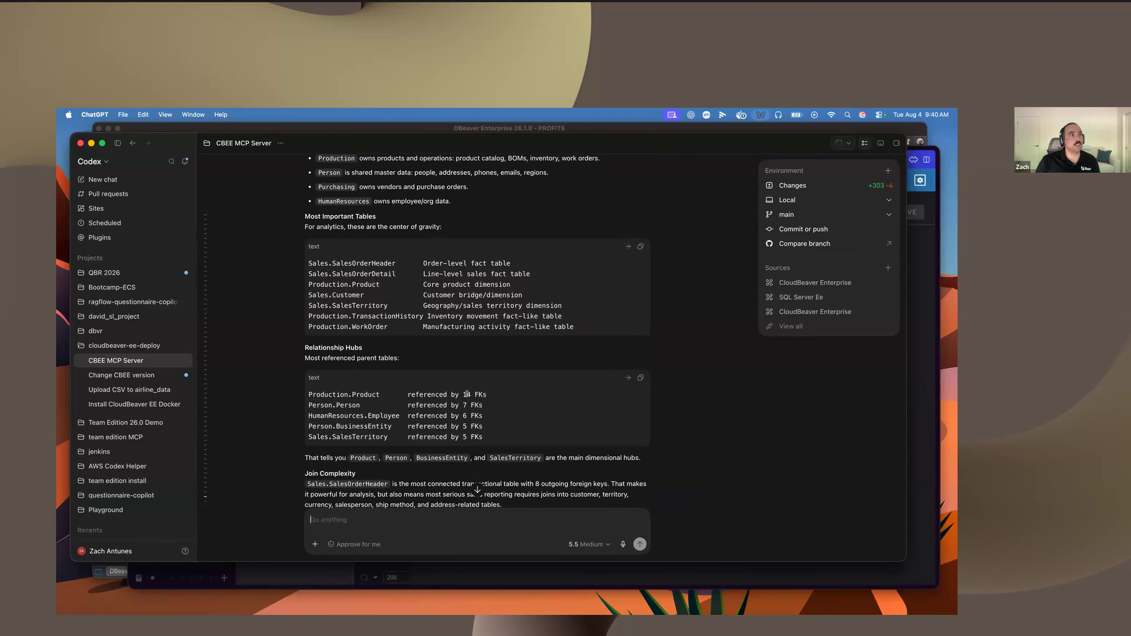
pyautogui.scroll(-12, 494, 394)
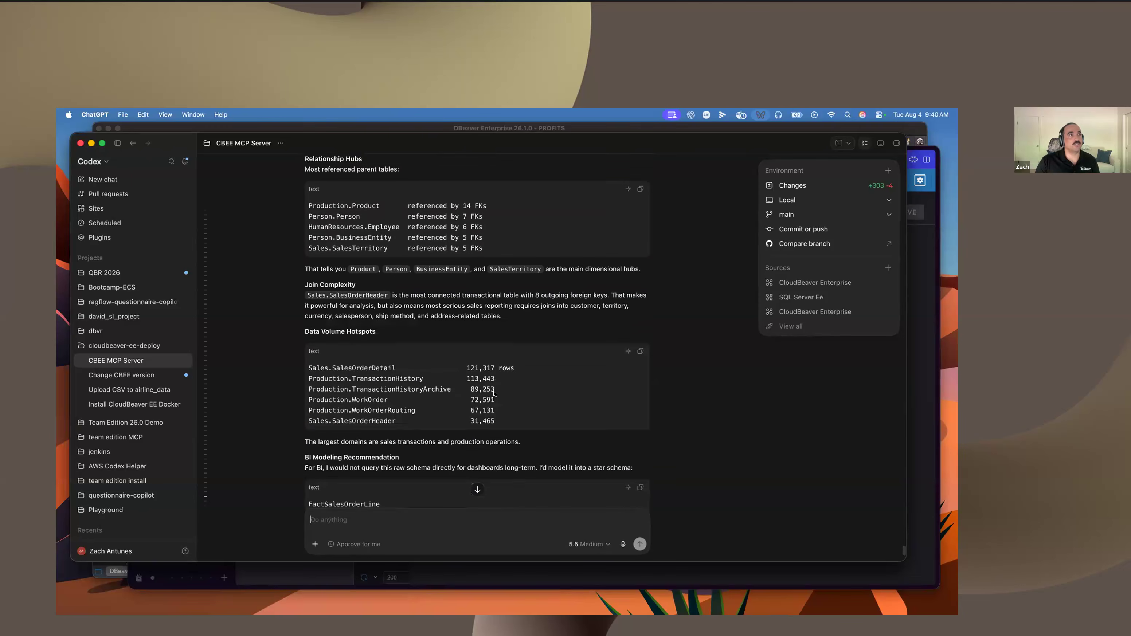
pyautogui.scroll(-10, 498, 366)
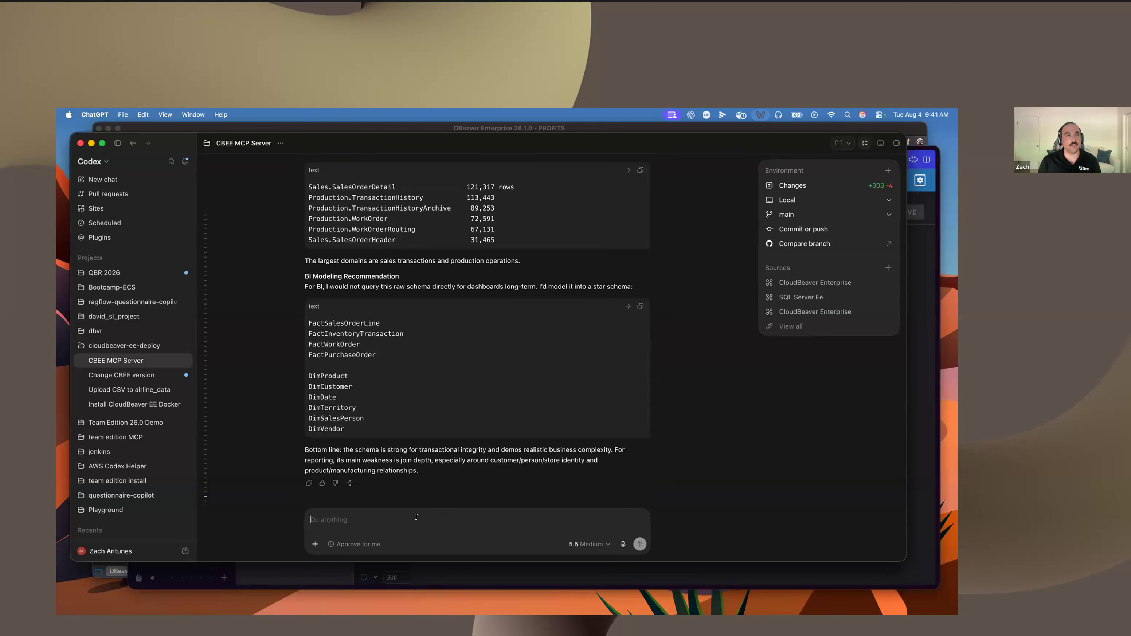
# - Send "I'm a Business Intelligence VP for Adventure Works. Can you please do some analysis for me about our data that I can present to our CEO?"
pyautogui.write("I'm a ")
pyautogui.write('Business I')
pyautogui.write('ntelligence VP')
pyautogui.write(' for Adventure Wor')
pyautogui.write('ks, ')
pyautogui.write('. Can you ')
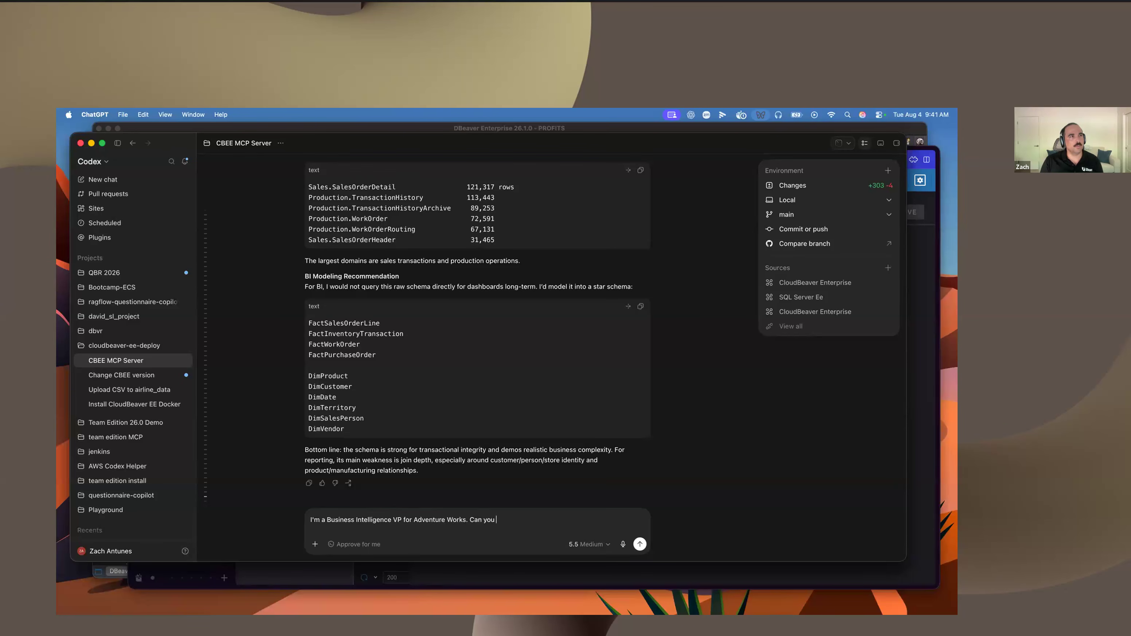
pyautogui.write('please do some analysis for me about our data that I can pres')
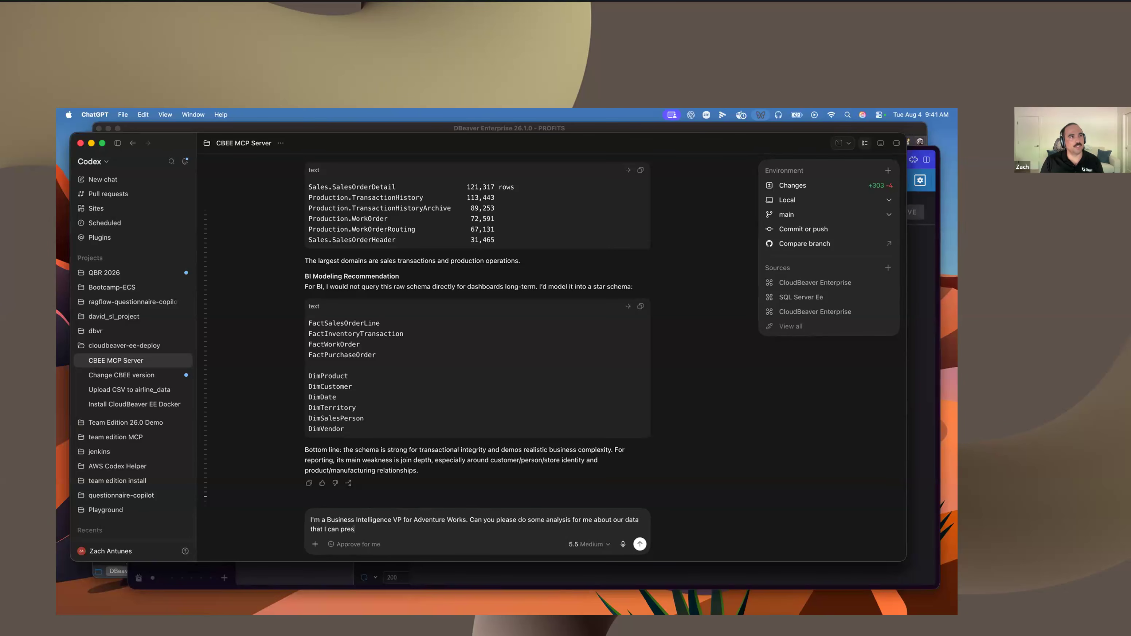
pyautogui.write('ent to our CEO?')
pyautogui.press('Return')
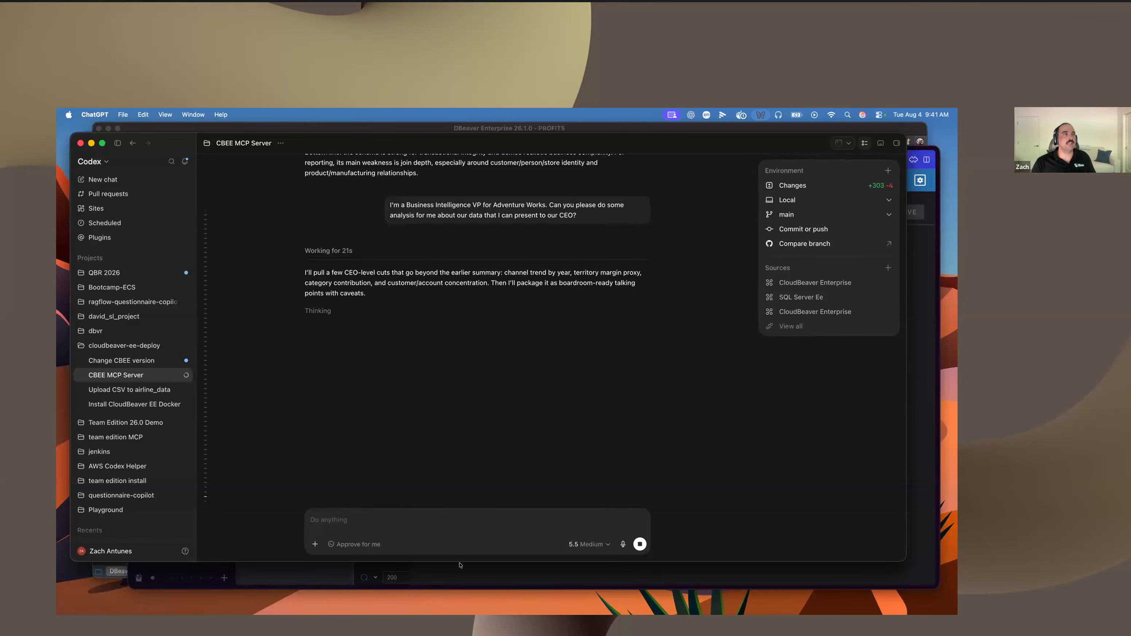
# - Switch to CloudBeaver Enterprise and view the main connection and authentication settings of the SQL Server connection
pyautogui.click(667, 576)
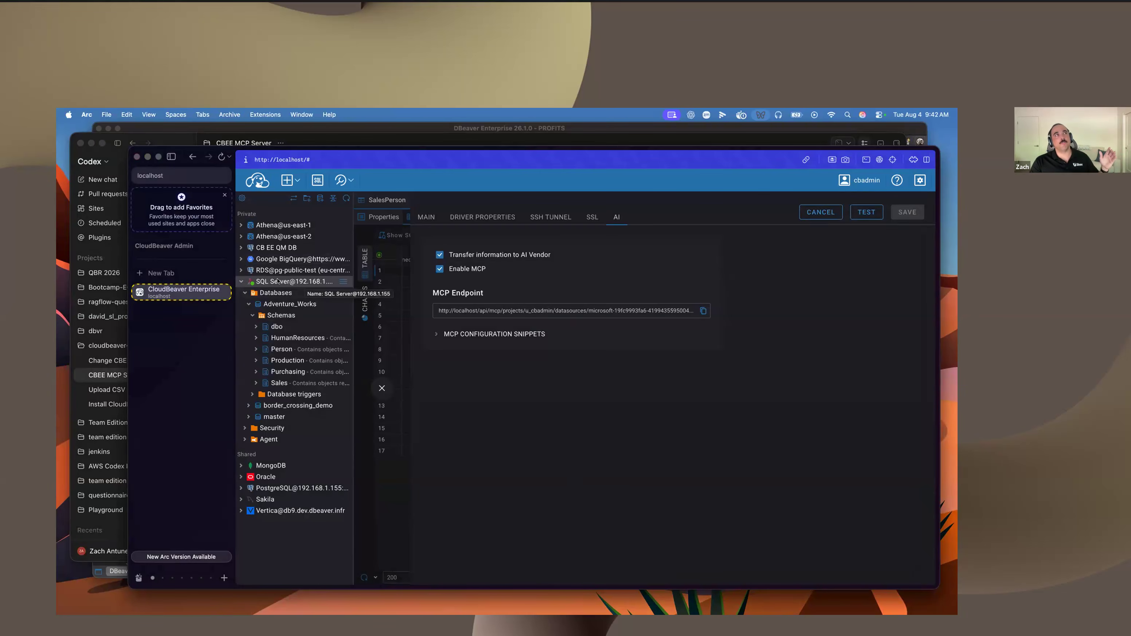
pyautogui.click(426, 217)
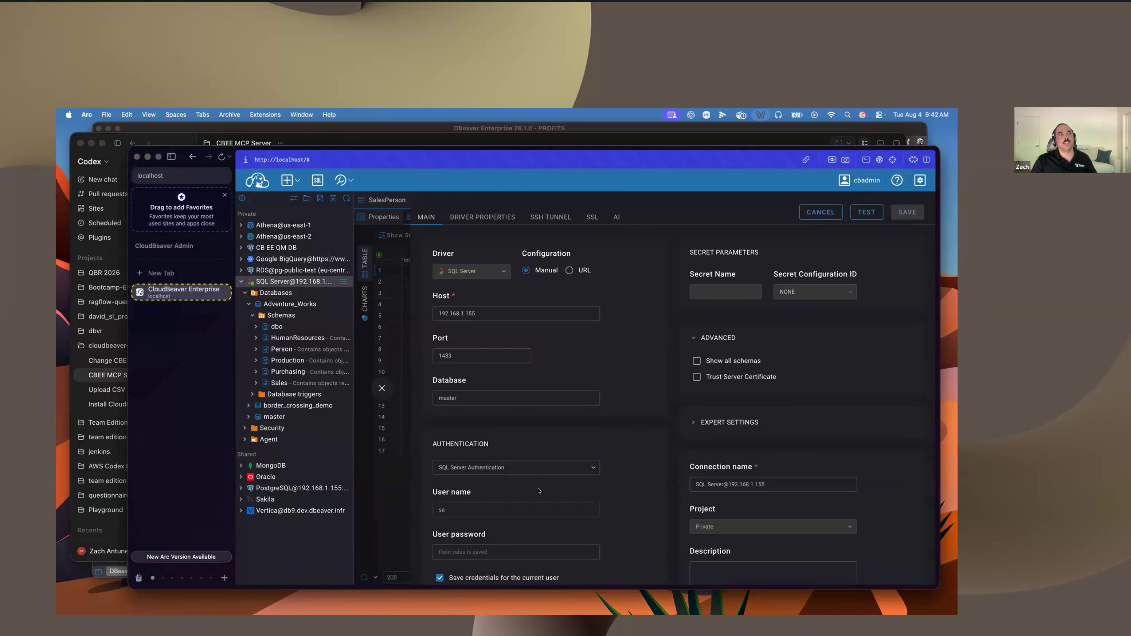
pyautogui.scroll(-2, 431, 353)
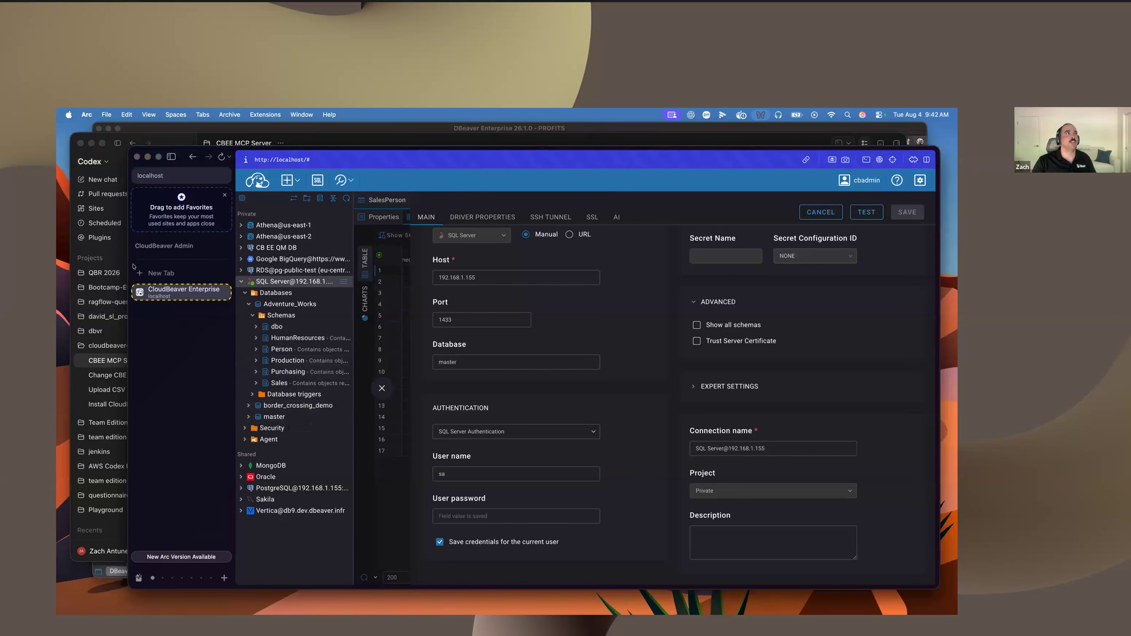
# - Return to Codex and review the CEO analysis's summary, business scale, revenue by sales channel and average order value by year
pyautogui.click(80, 250)
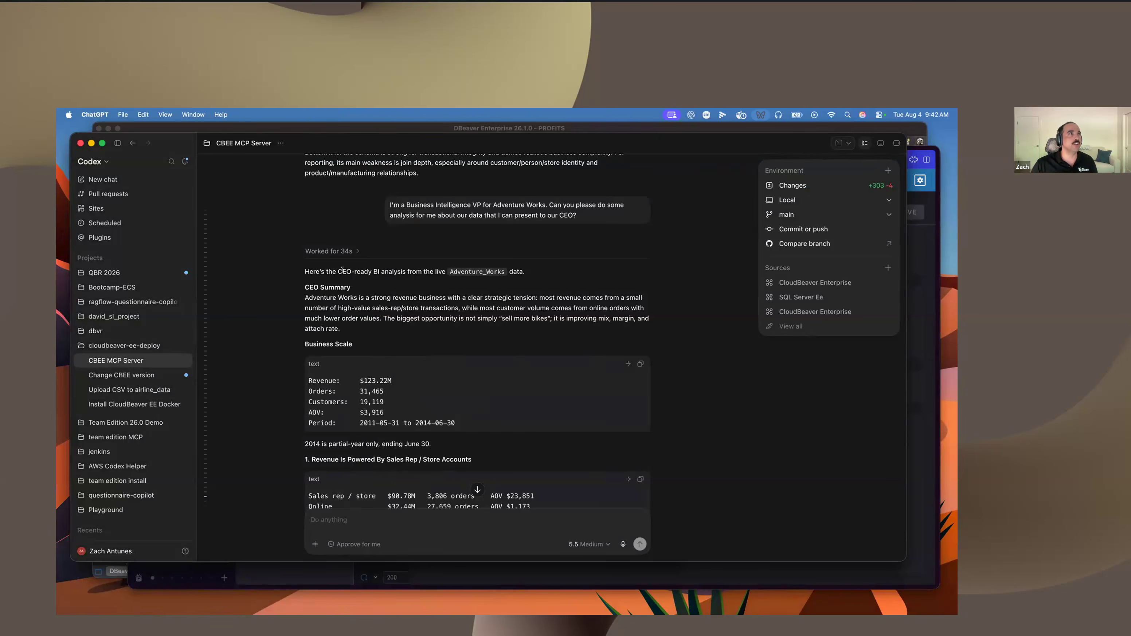
pyautogui.scroll(-2, 466, 292)
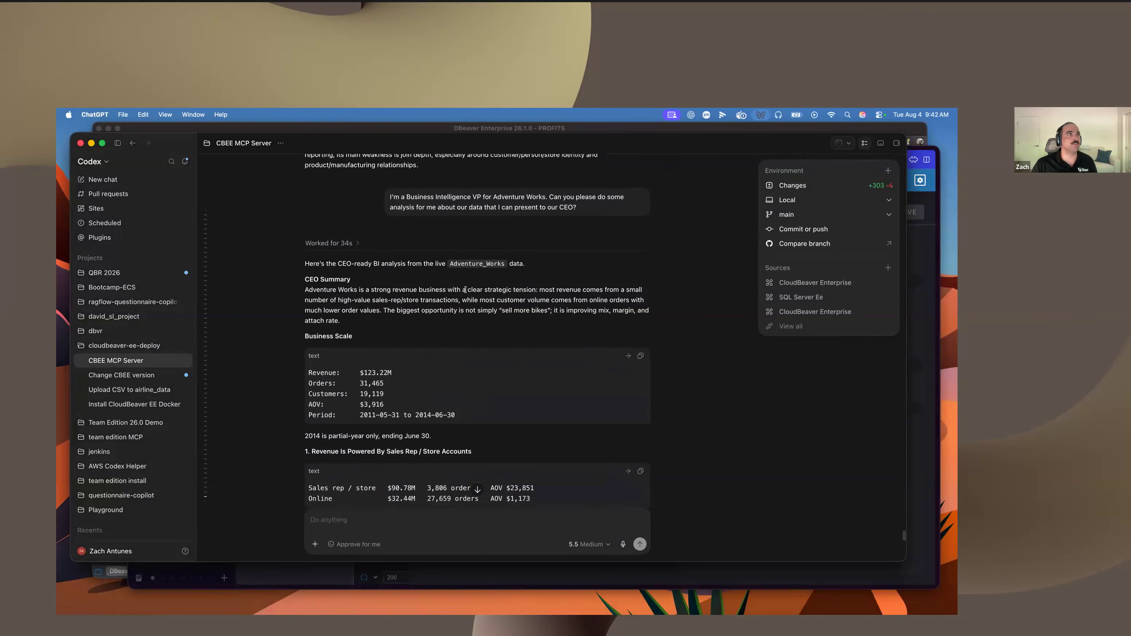
pyautogui.scroll(-3, 418, 302)
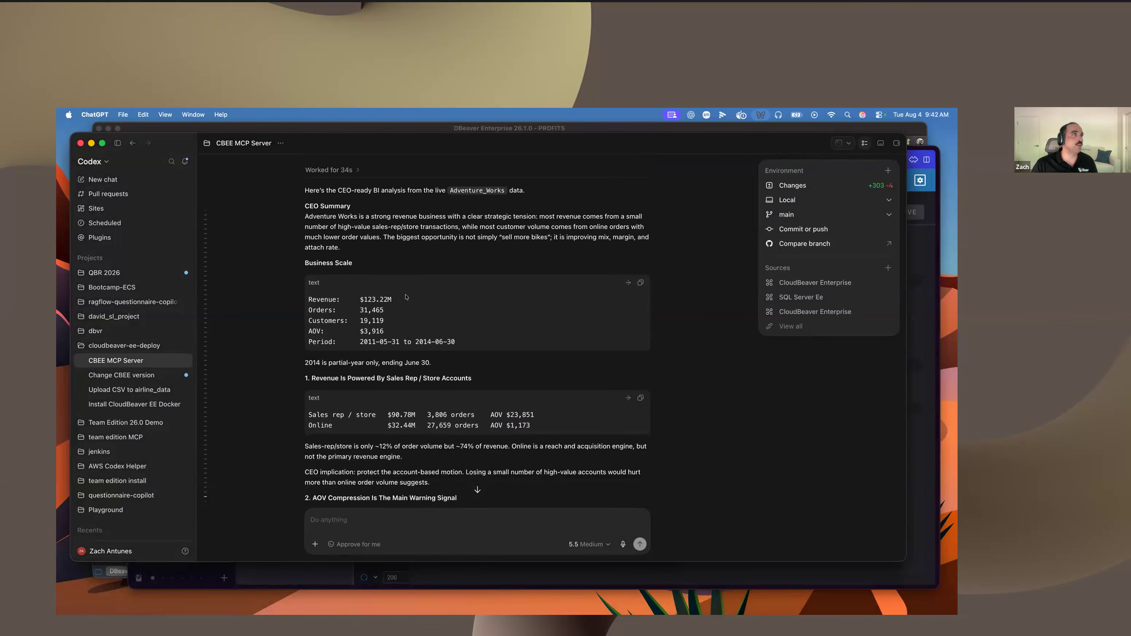
pyautogui.scroll(-1, 363, 307)
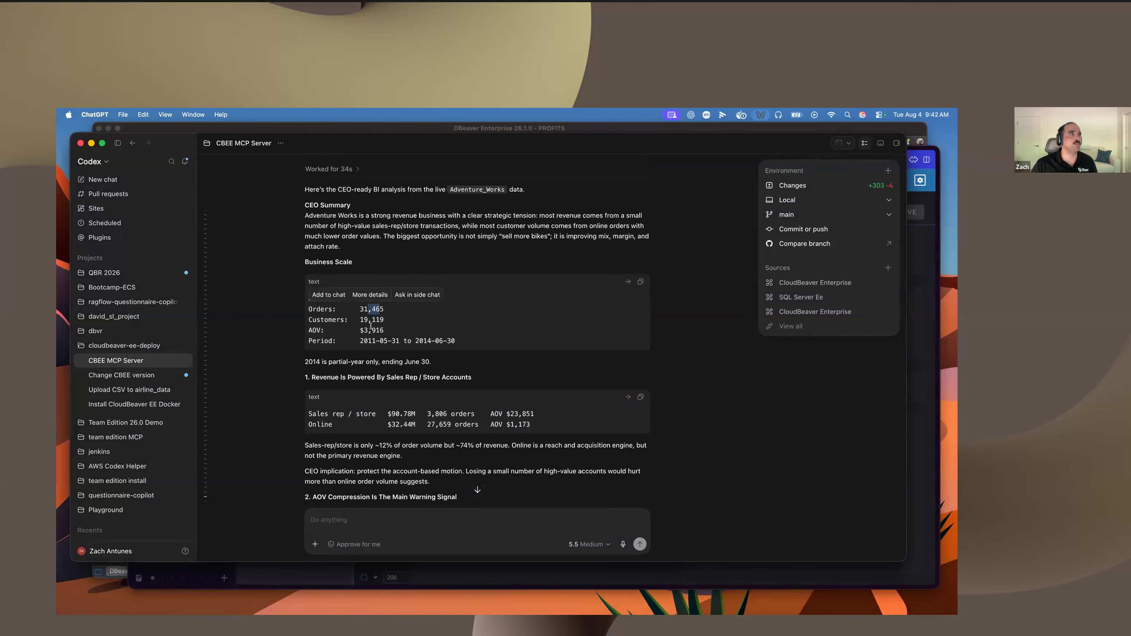
pyautogui.scroll(-3, 415, 312)
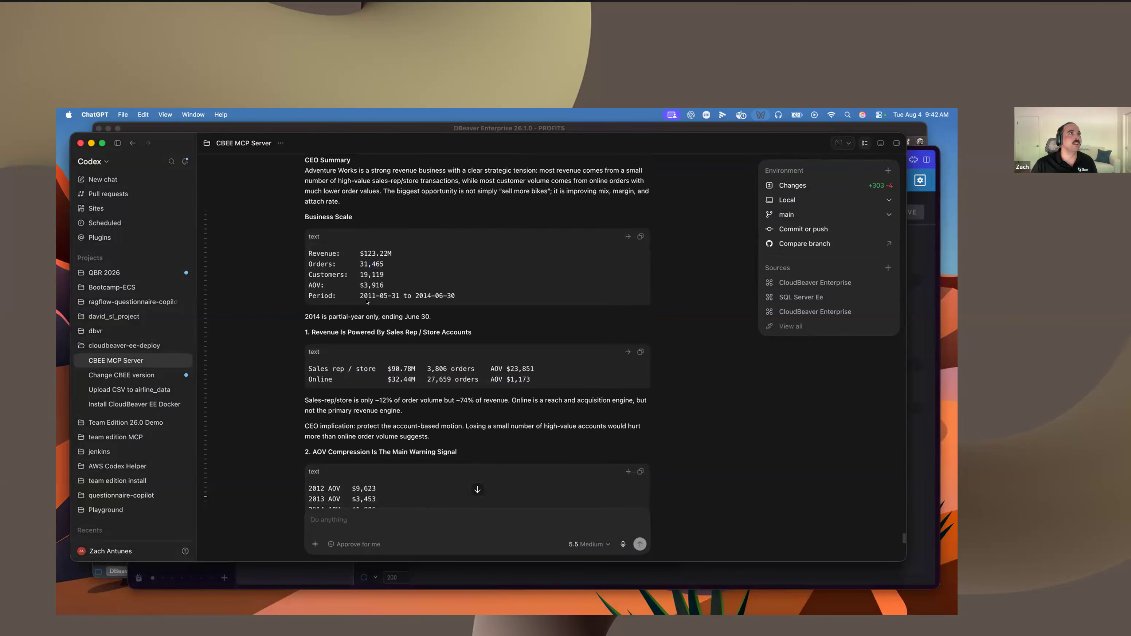
pyautogui.scroll(-5, 513, 354)
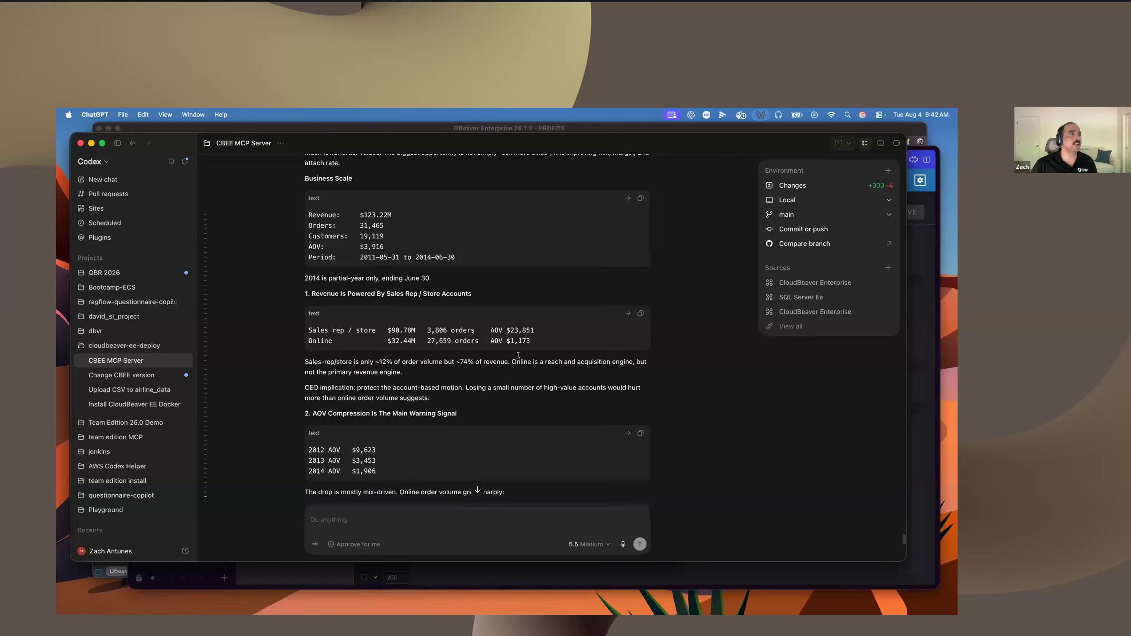
pyautogui.scroll(-3, 514, 359)
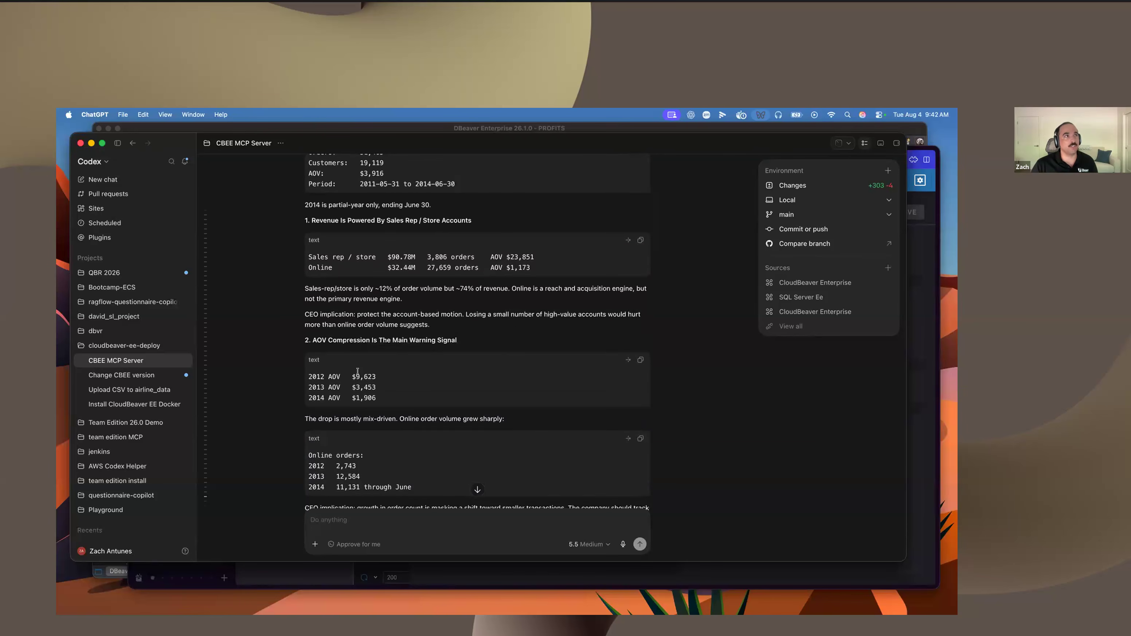
pyautogui.moveTo(353, 377); pyautogui.dragTo(377, 387)
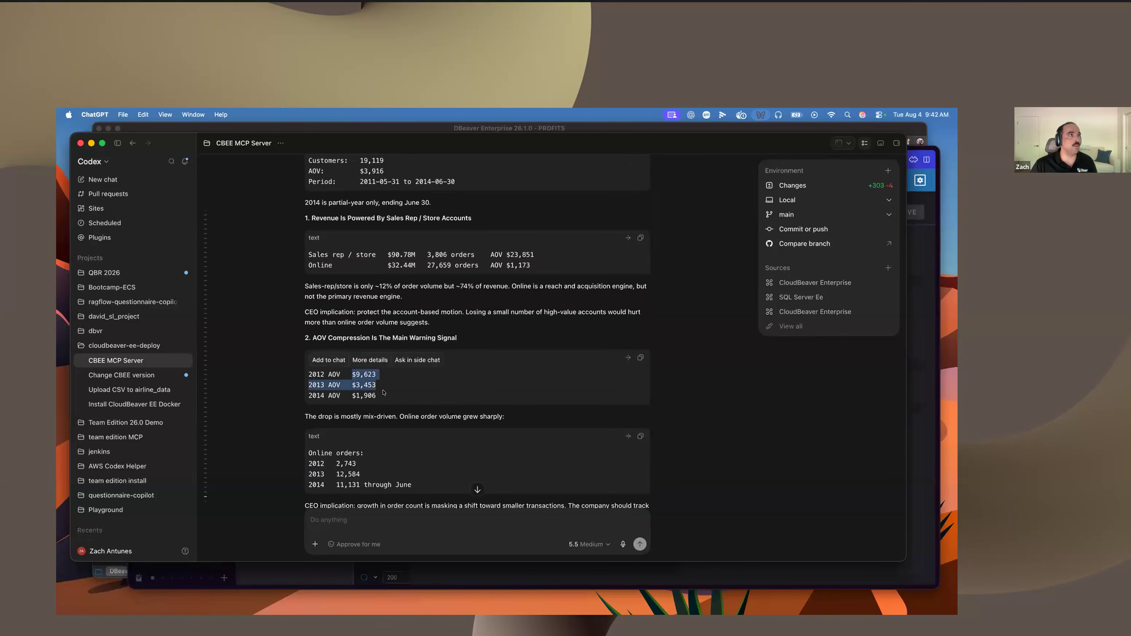
pyautogui.click(333, 363)
pyautogui.scroll(-1, 333, 362)
pyautogui.scroll(-4, 468, 372)
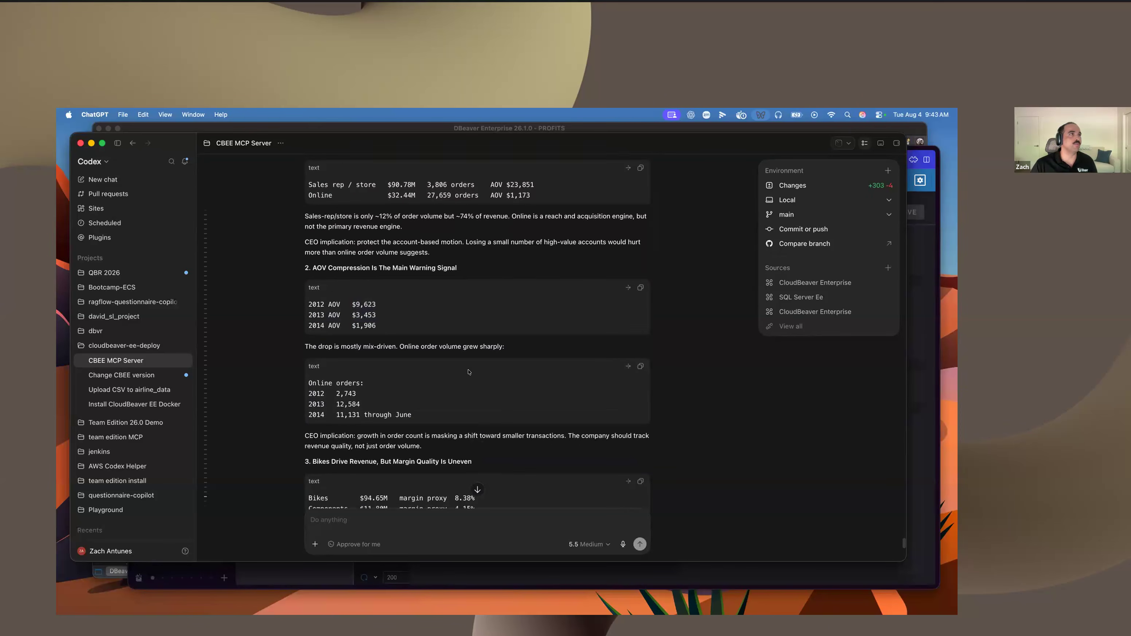
# - Review the CEO analysis's product category margins, territory revenue, customer concentration and recommended CEO actions
pyautogui.scroll(-7, 469, 371)
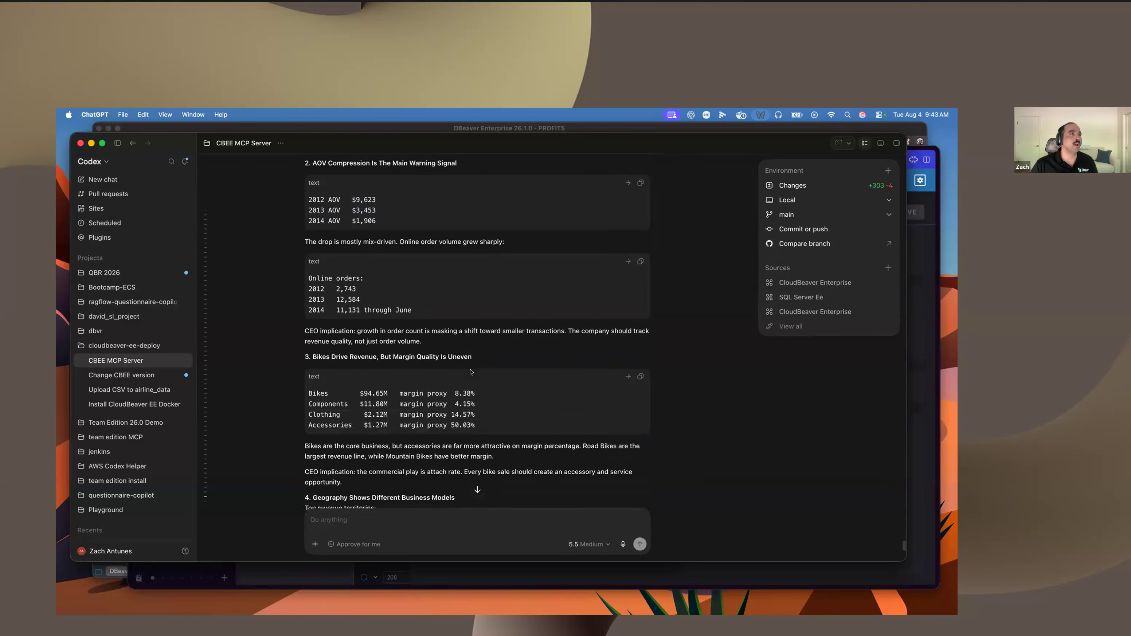
pyautogui.scroll(-7, 470, 372)
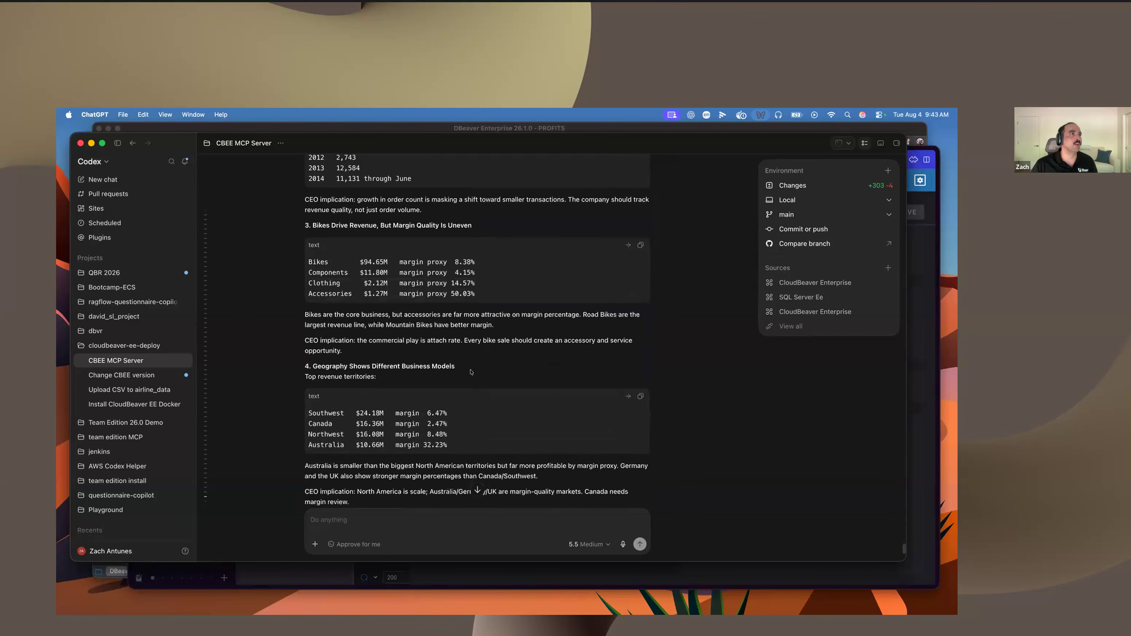
pyautogui.scroll(-3, 470, 372)
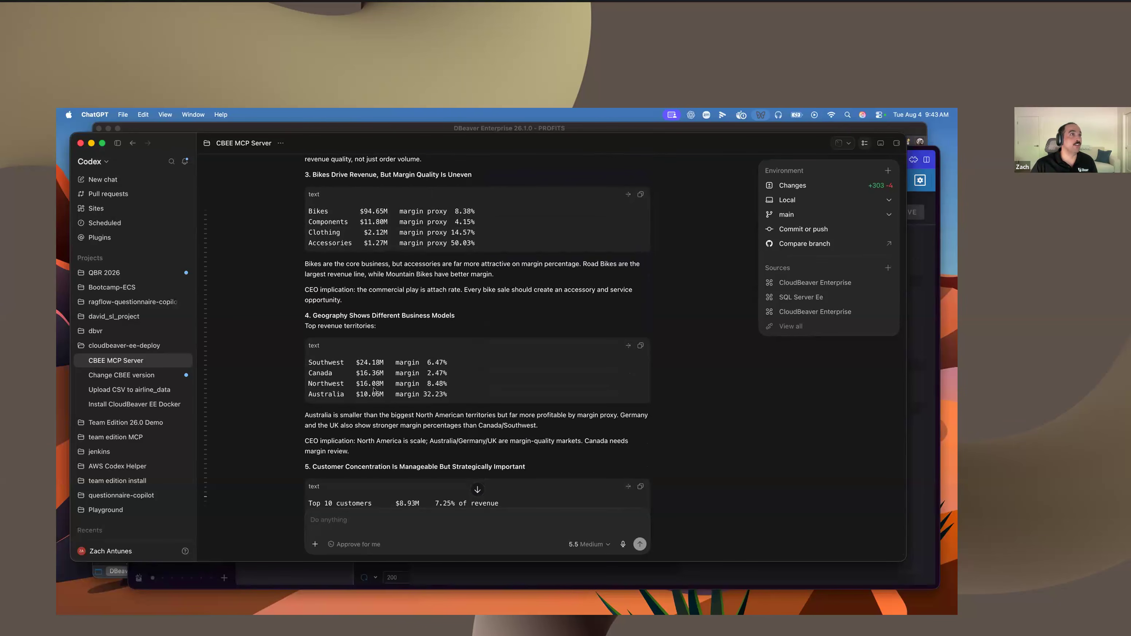
pyautogui.moveTo(453, 399); pyautogui.dragTo(359, 394)
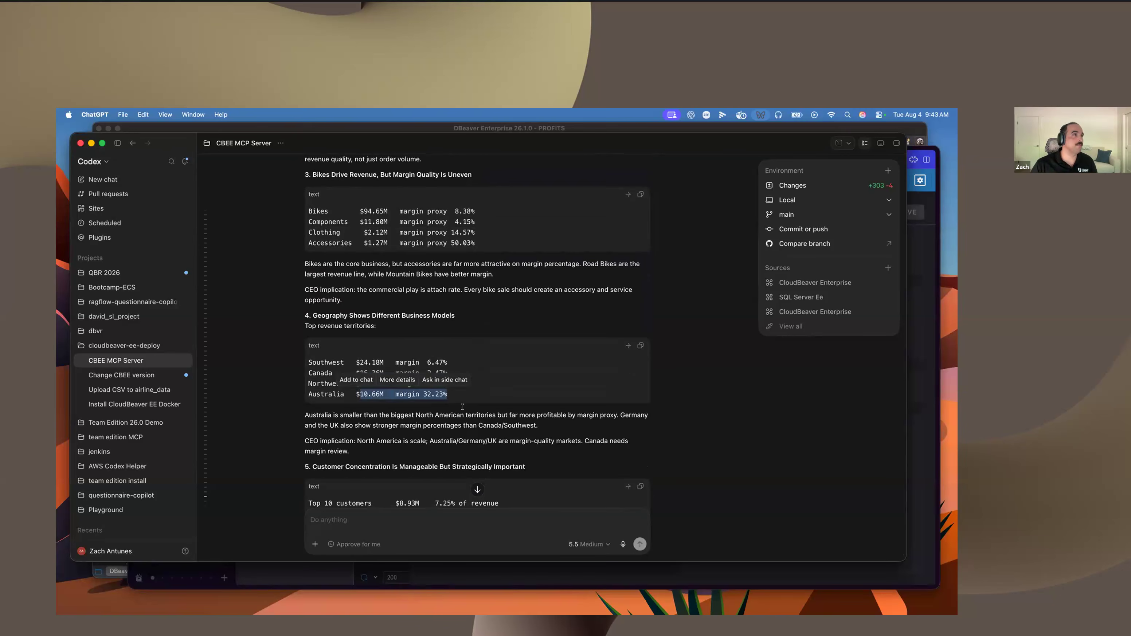
pyautogui.scroll(-4, 467, 398)
pyautogui.click(434, 377)
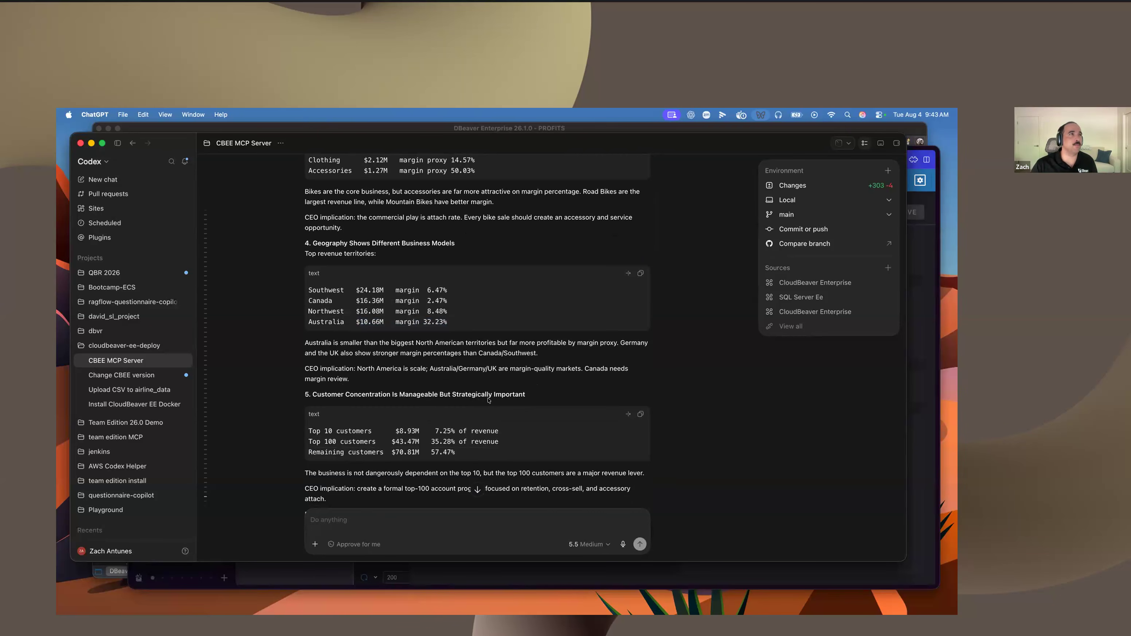
pyautogui.doubleClick(439, 429)
pyautogui.click(401, 433)
pyautogui.scroll(-5, 489, 421)
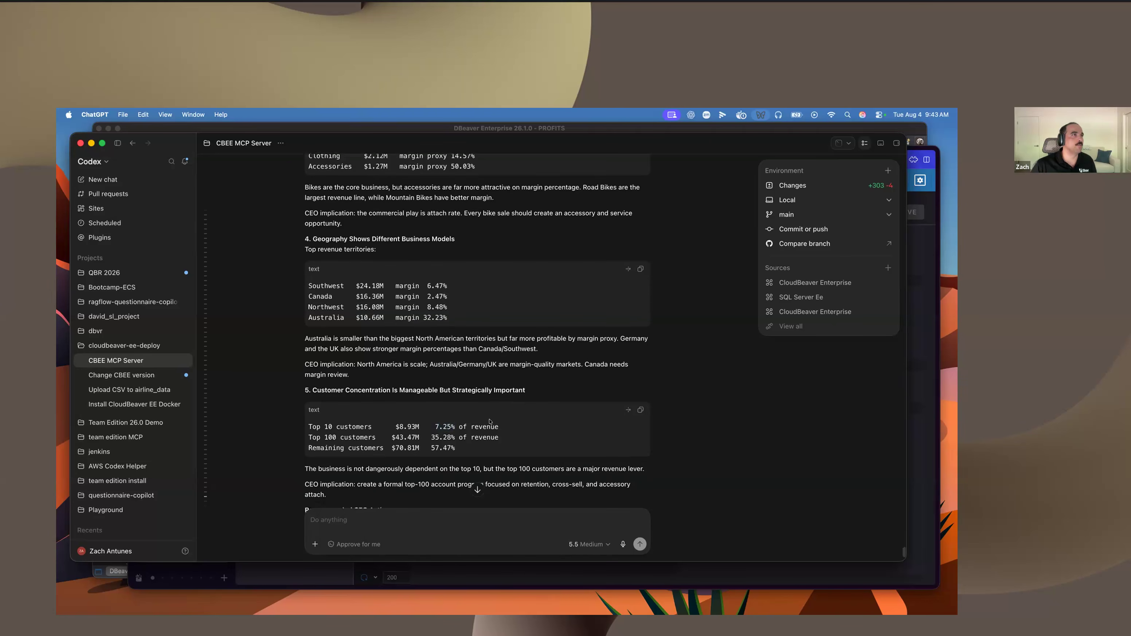
pyautogui.scroll(-1, 489, 421)
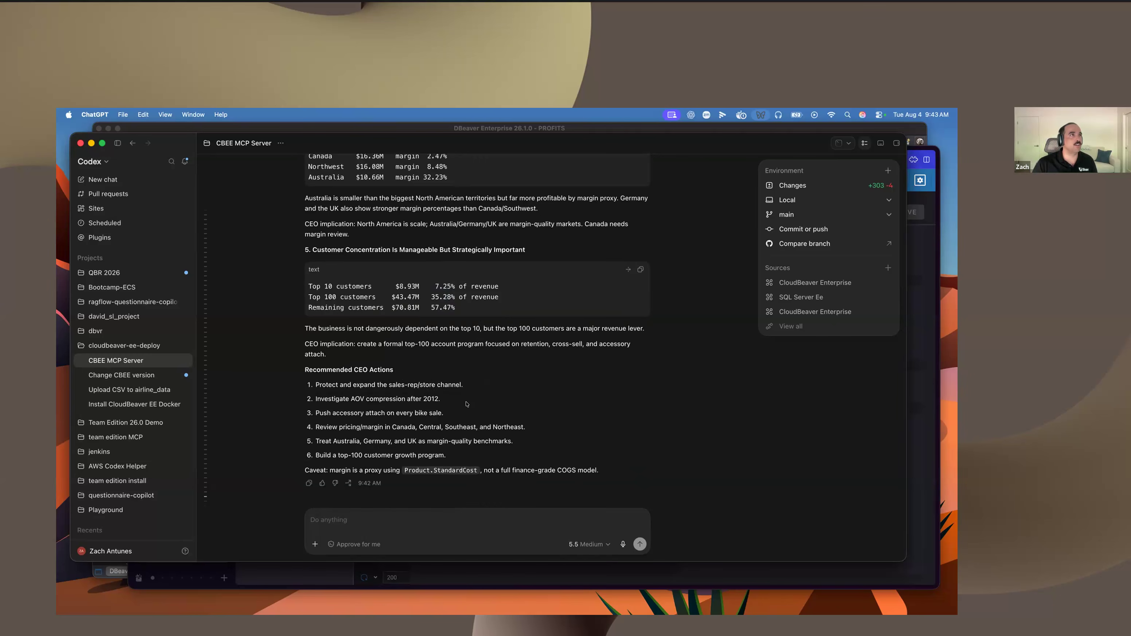
pyautogui.moveTo(342, 398); pyautogui.dragTo(427, 399)
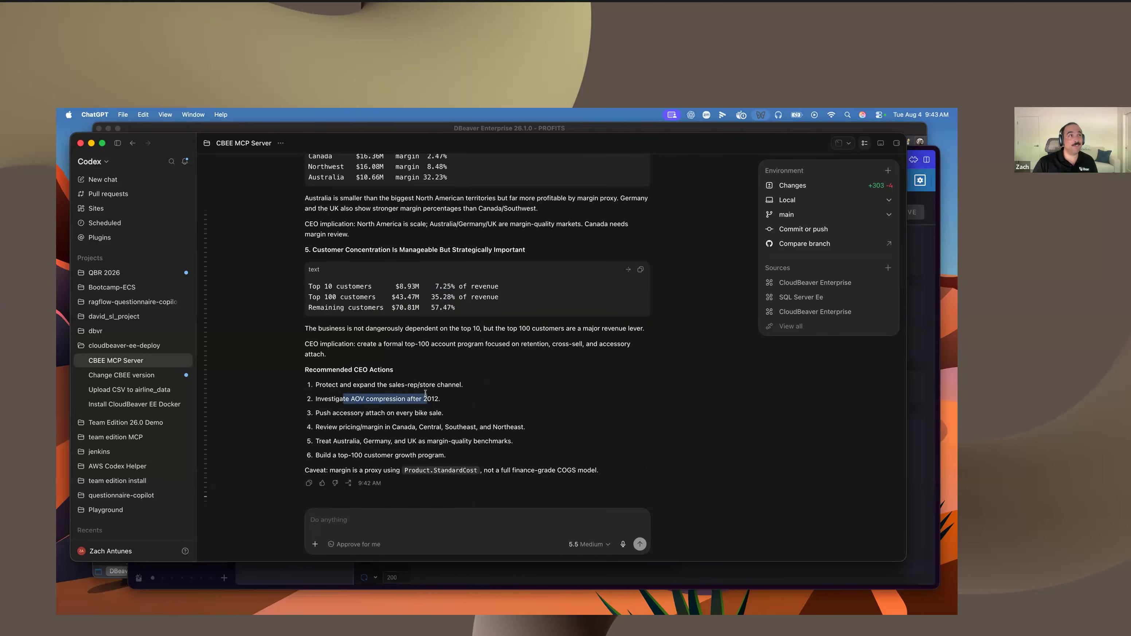
pyautogui.click(511, 416)
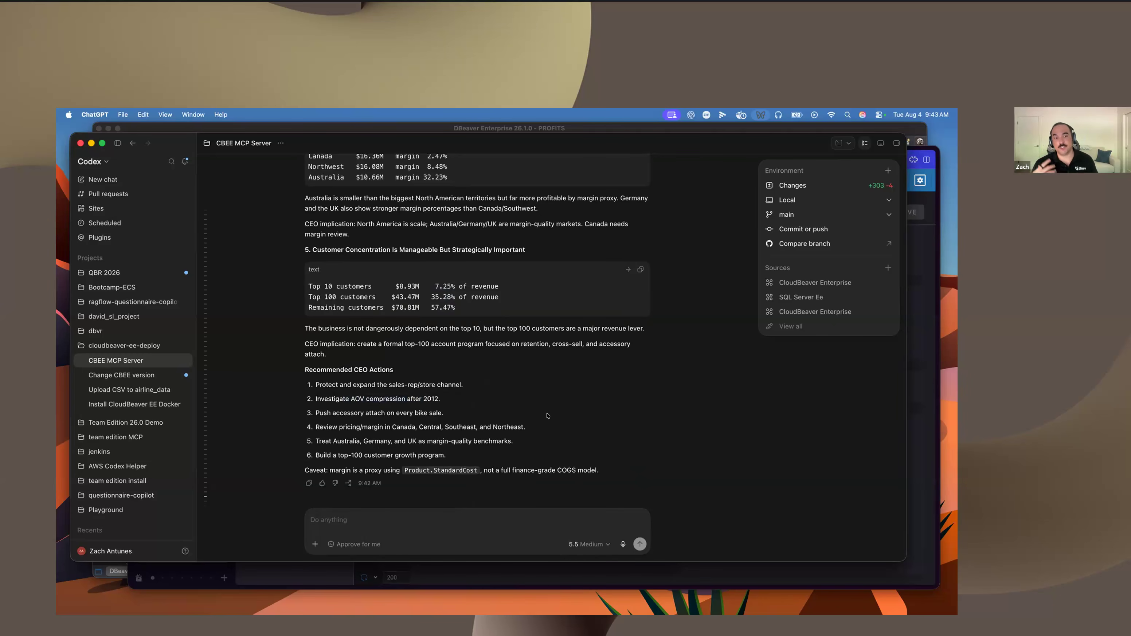